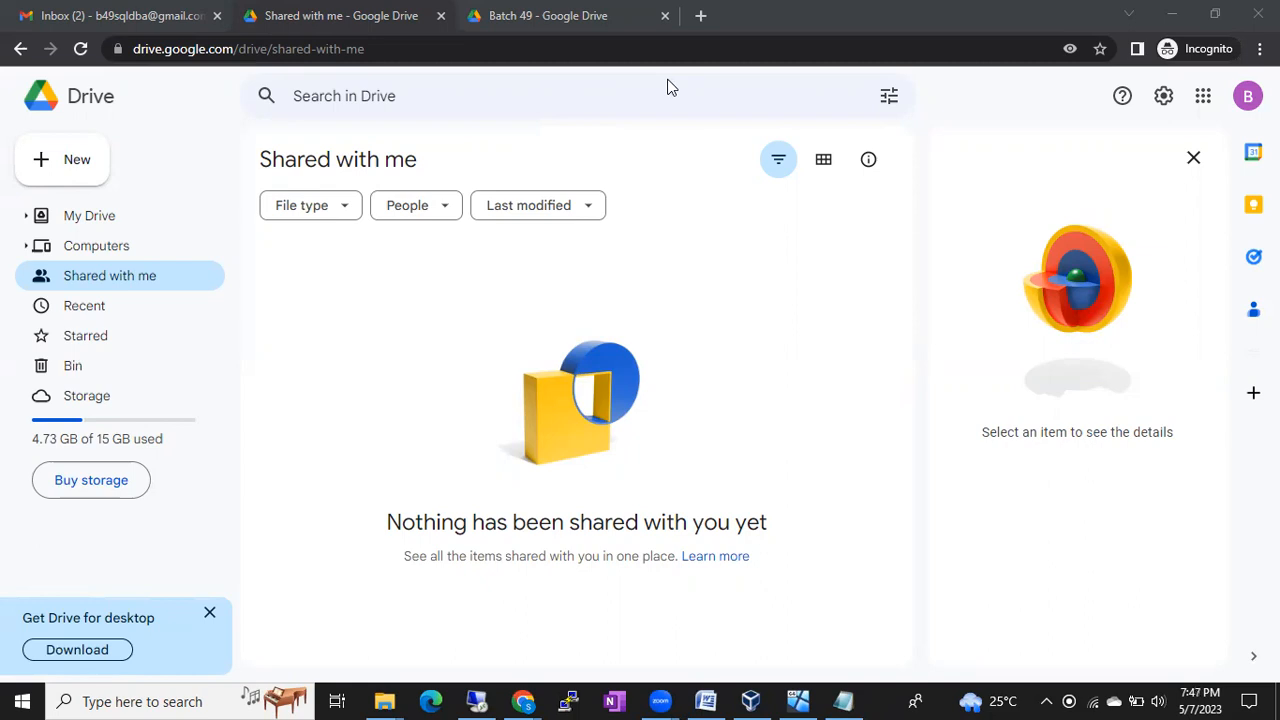
pyautogui.click(448, 360)
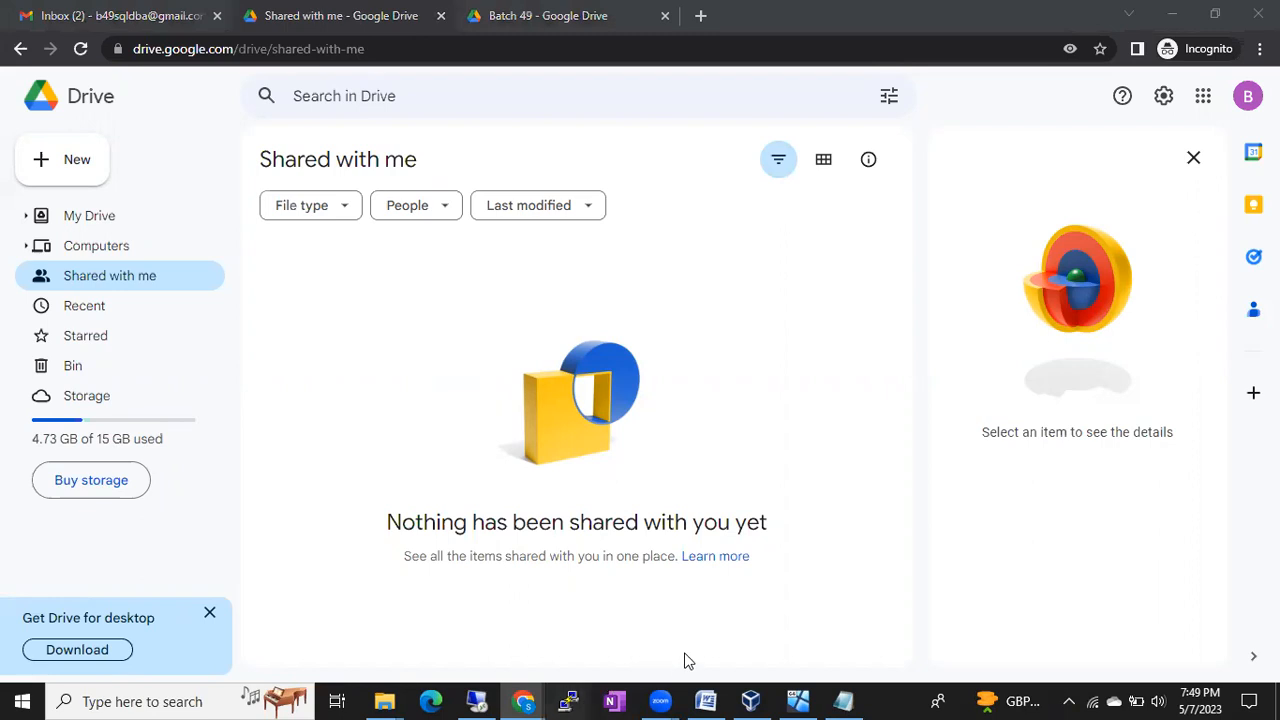
# Switch to the open Notepad note and replace all its text with the lines "Backups" and "11 types"
pyautogui.click(845, 700)
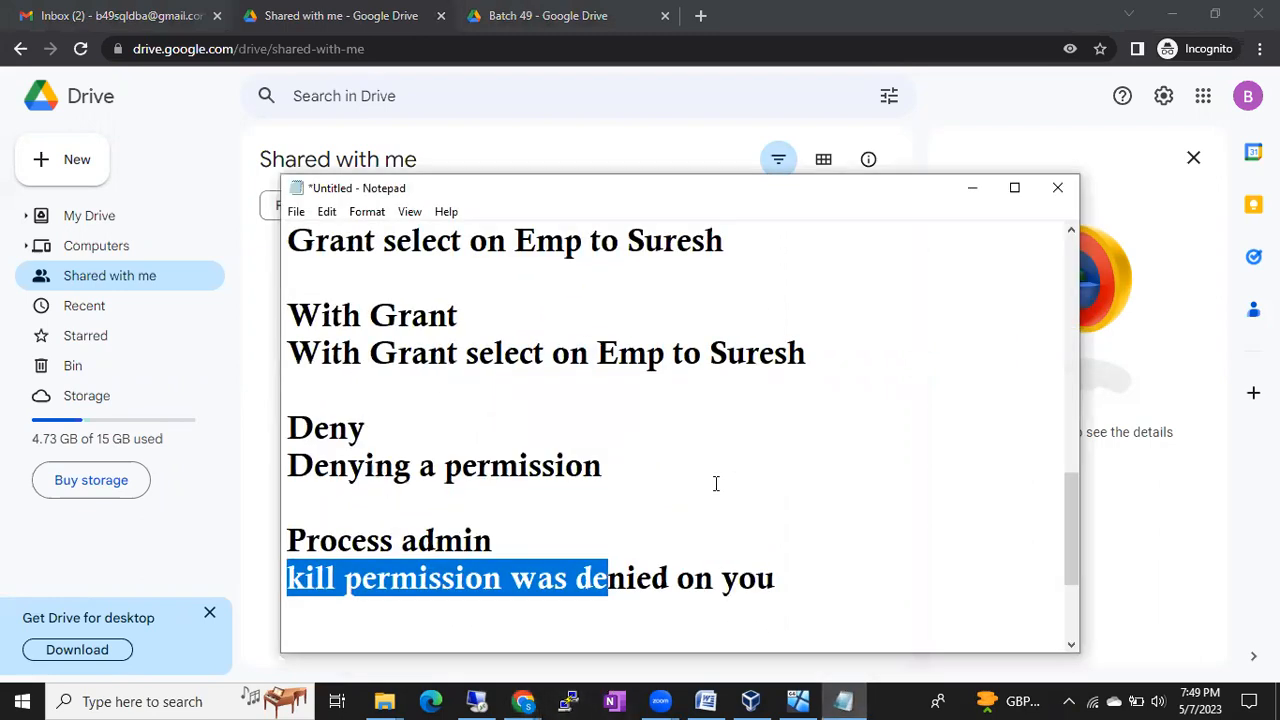
pyautogui.hotkey('ctrl', 'a')
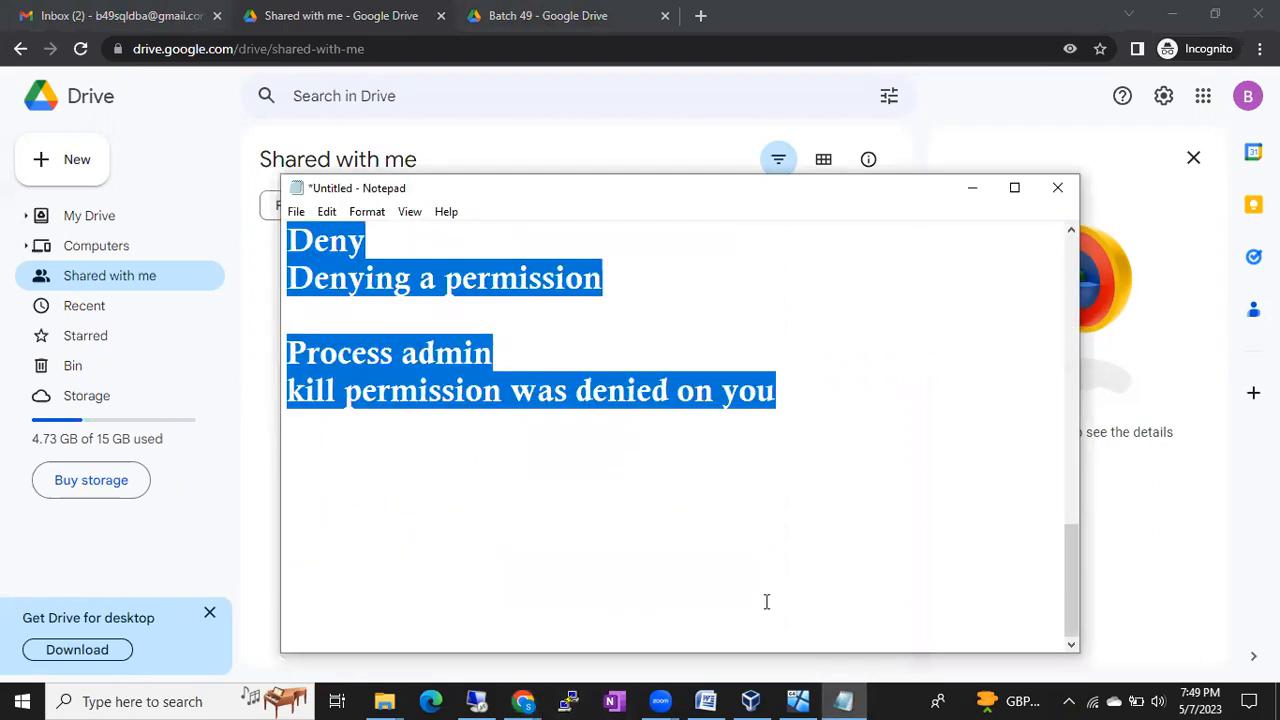
pyautogui.write('Backups')
pyautogui.press('Return')
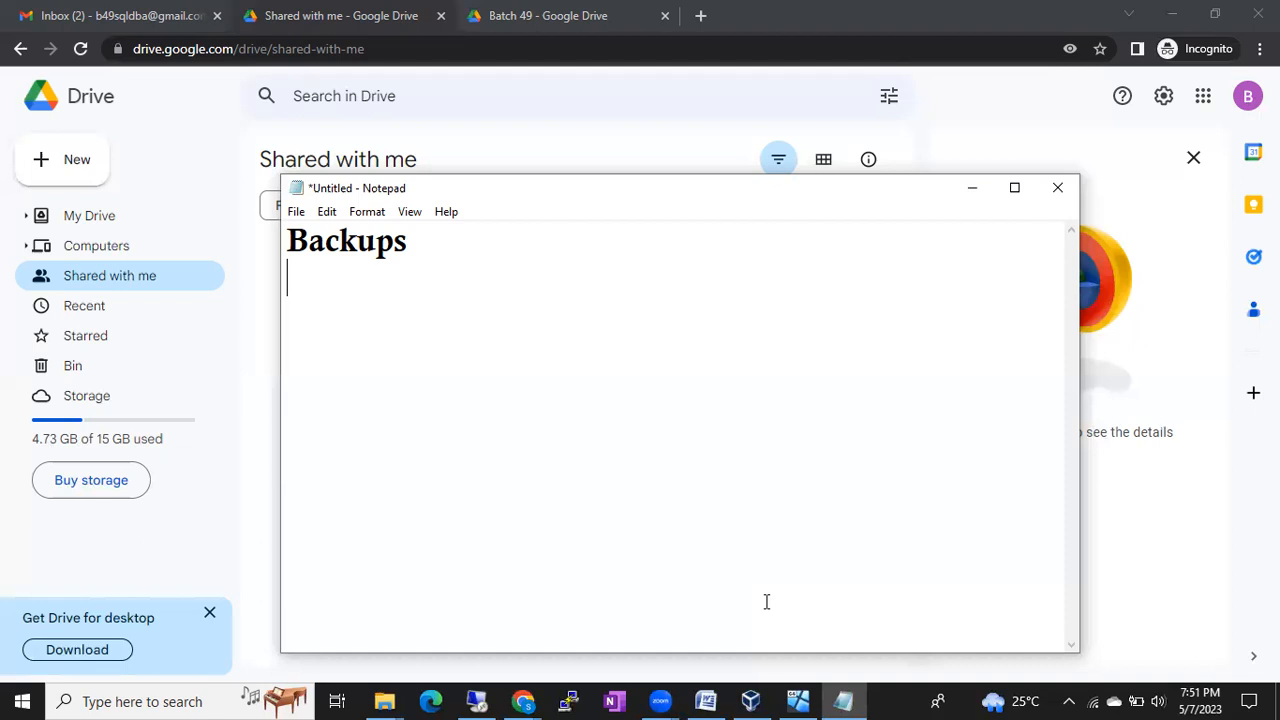
pyautogui.write('11 types')
pyautogui.press('Return')
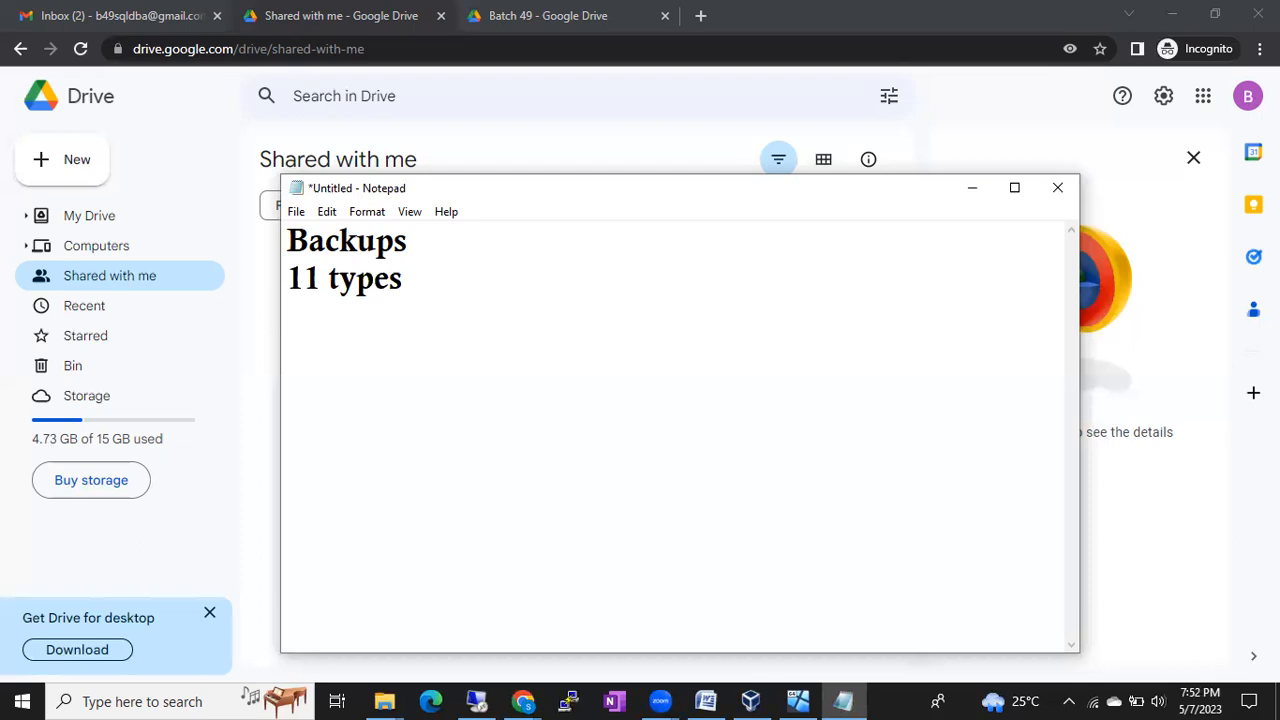
# Add the lines "Hot Backups" and "Cold Backups" below "11 types", separated by an empty line
pyautogui.write('Hot Bakcup')
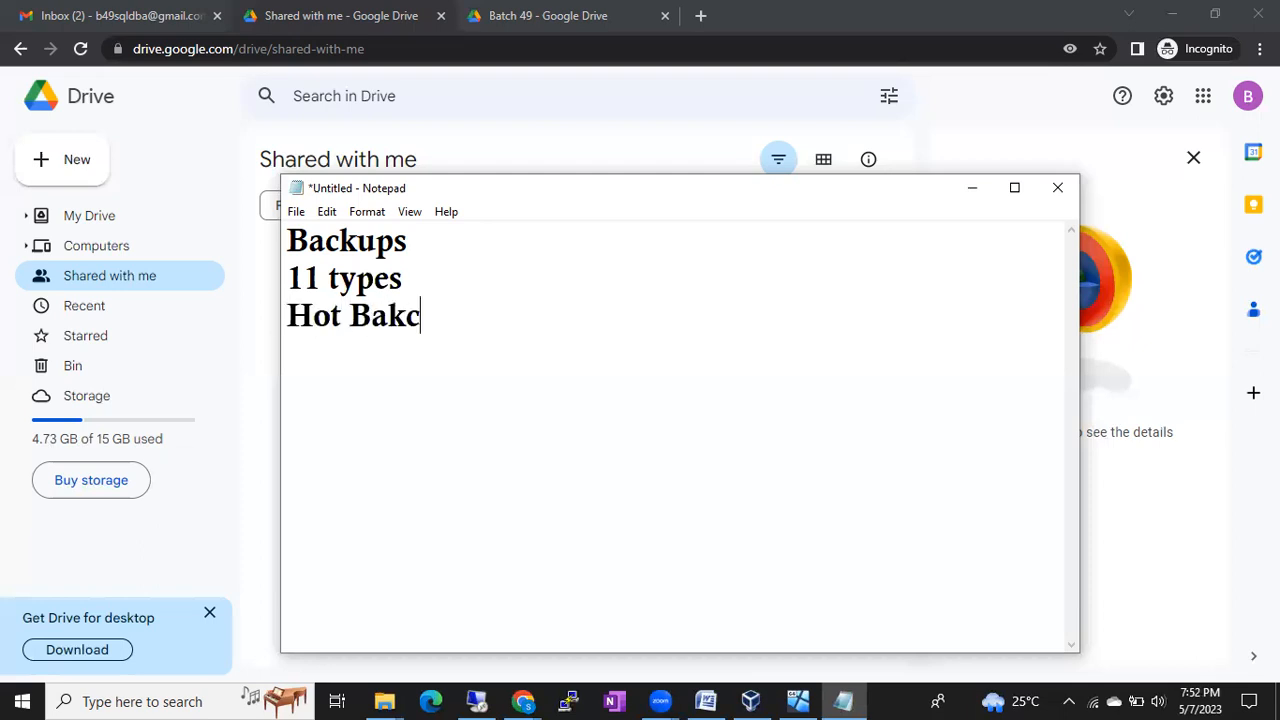
pyautogui.press('BackSpace')
pyautogui.press('BackSpace')
pyautogui.press('BackSpace')
pyautogui.press('BackSpace')
pyautogui.write('ckups')
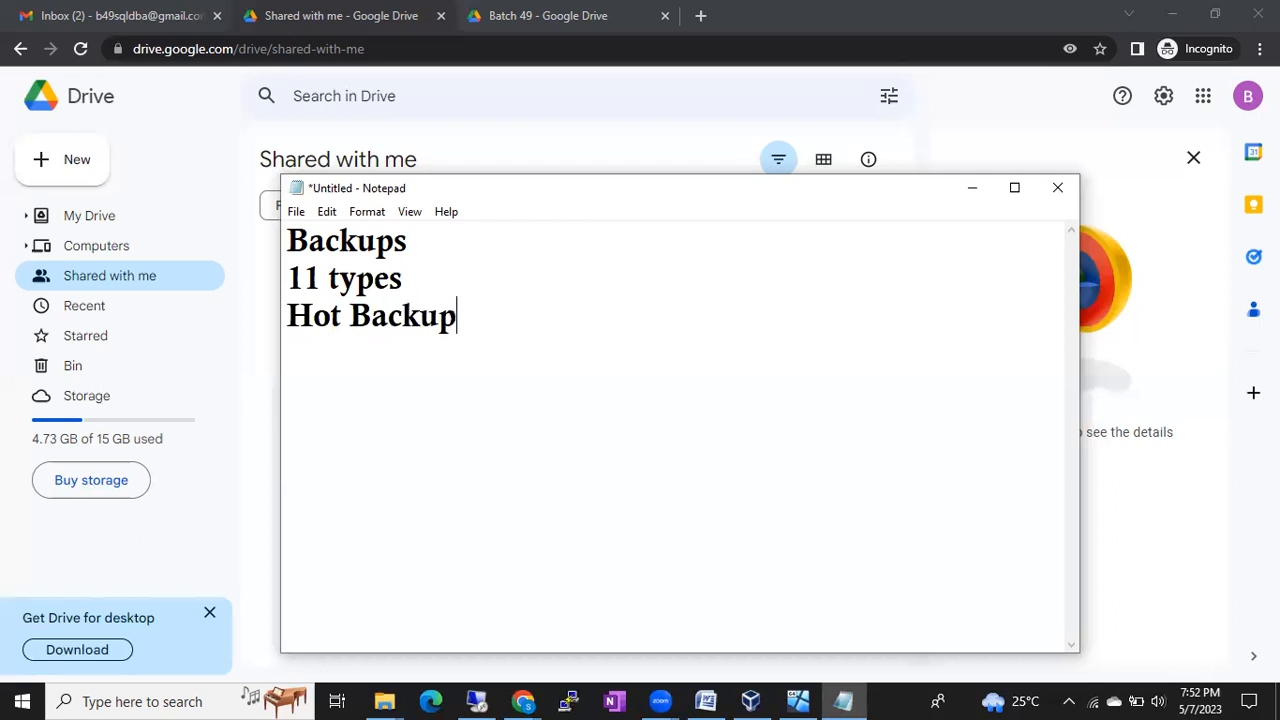
pyautogui.press('Return')
pyautogui.press('Return')
pyautogui.write('Cold Backups')
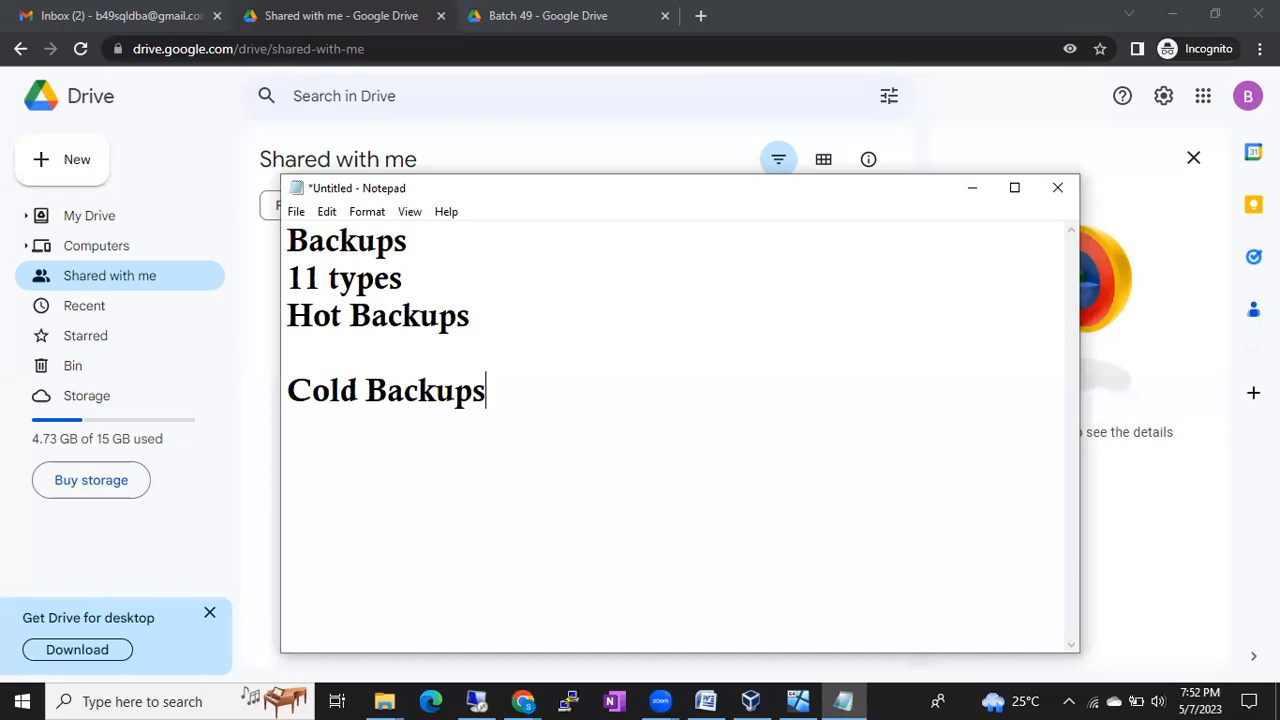
# List "Full Backup", "Diff Bakcup" and "Log Backup" on separate lines between "Hot Backups" and "Cold Backups"
pyautogui.press('Up')
pyautogui.write('Full Backup')
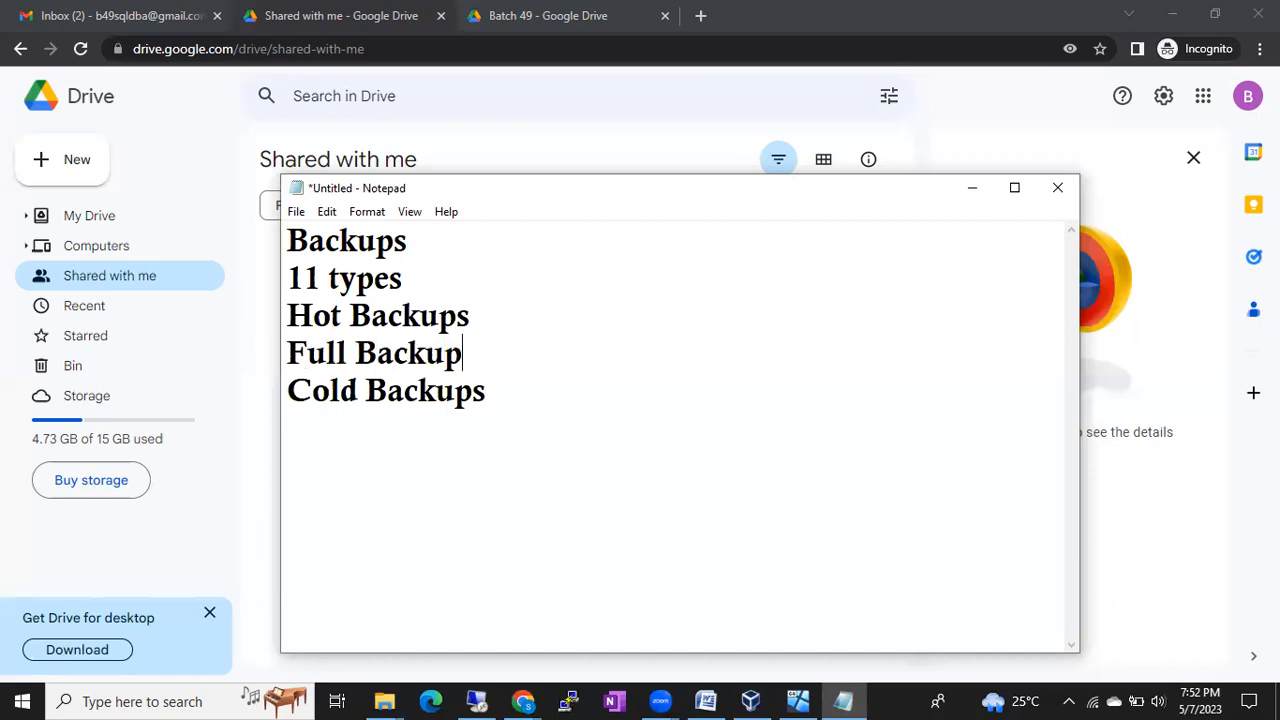
pyautogui.press('Return')
pyautogui.write('Diff')
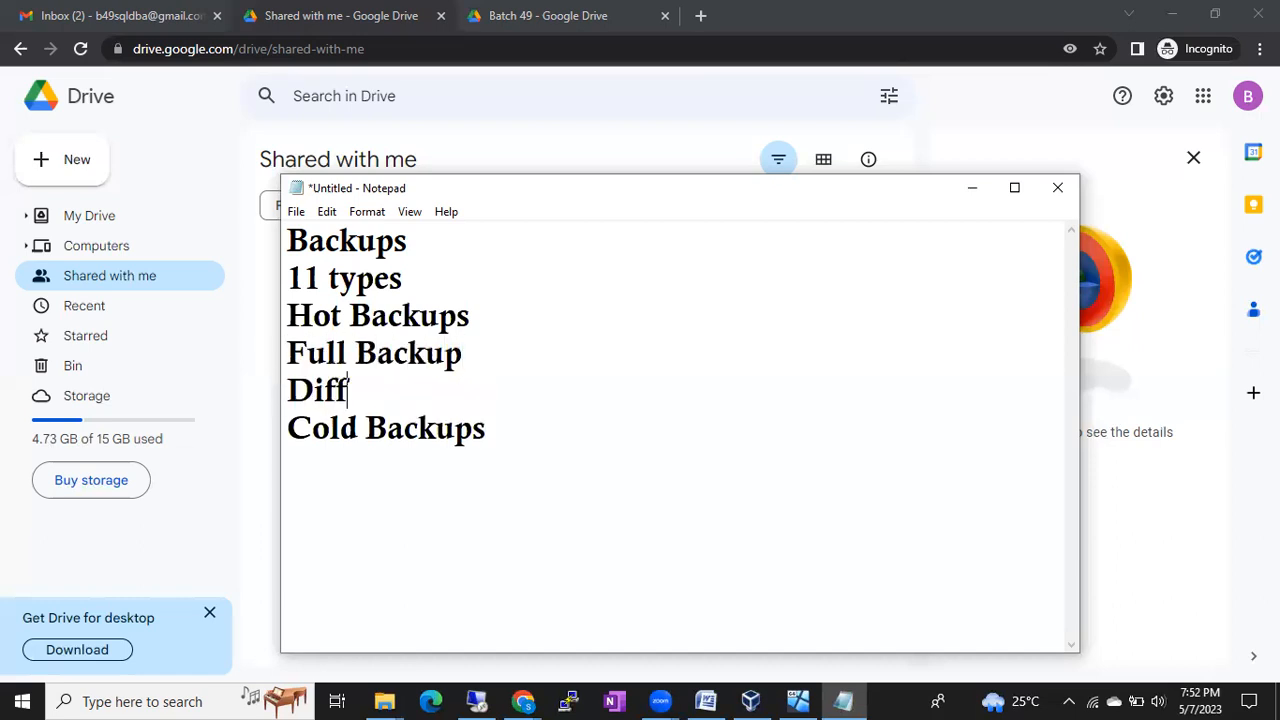
pyautogui.write(' Bakcup')
pyautogui.press('Return')
pyautogui.write('Log Bakcup')
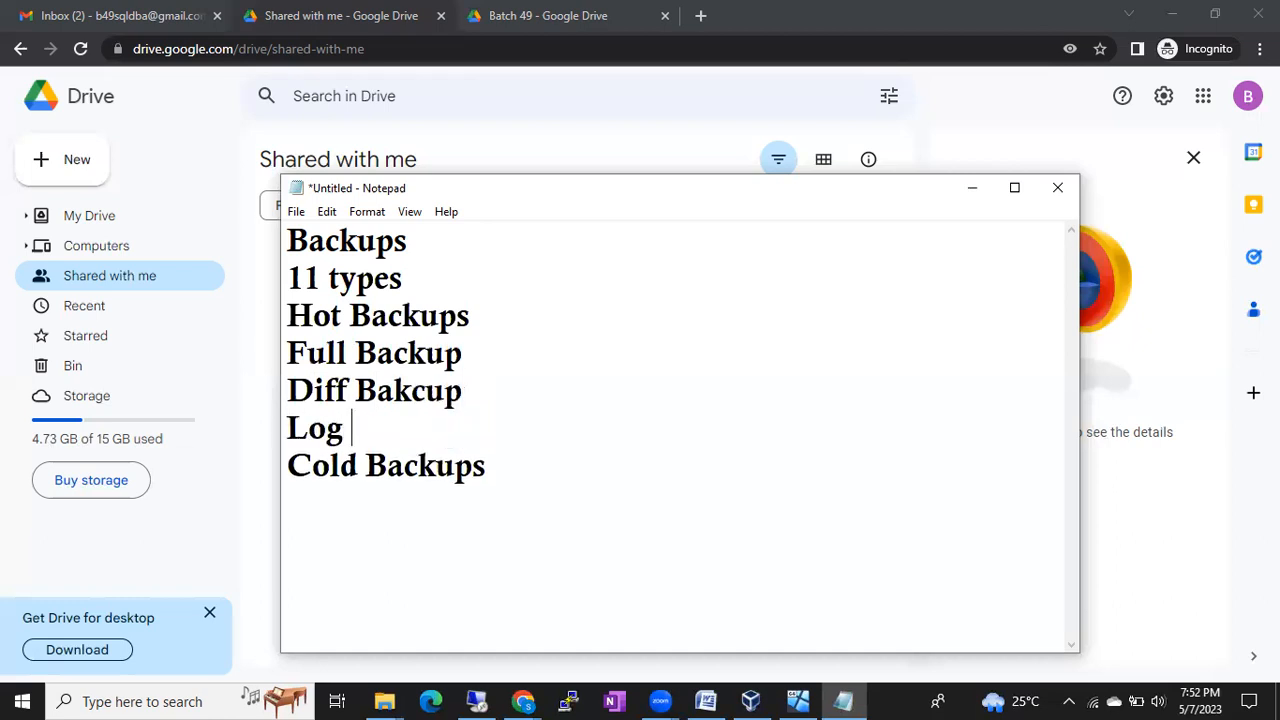
pyautogui.press('BackSpace')
pyautogui.press('BackSpace')
pyautogui.press('BackSpace')
pyautogui.write('kup')
pyautogui.press('Return')
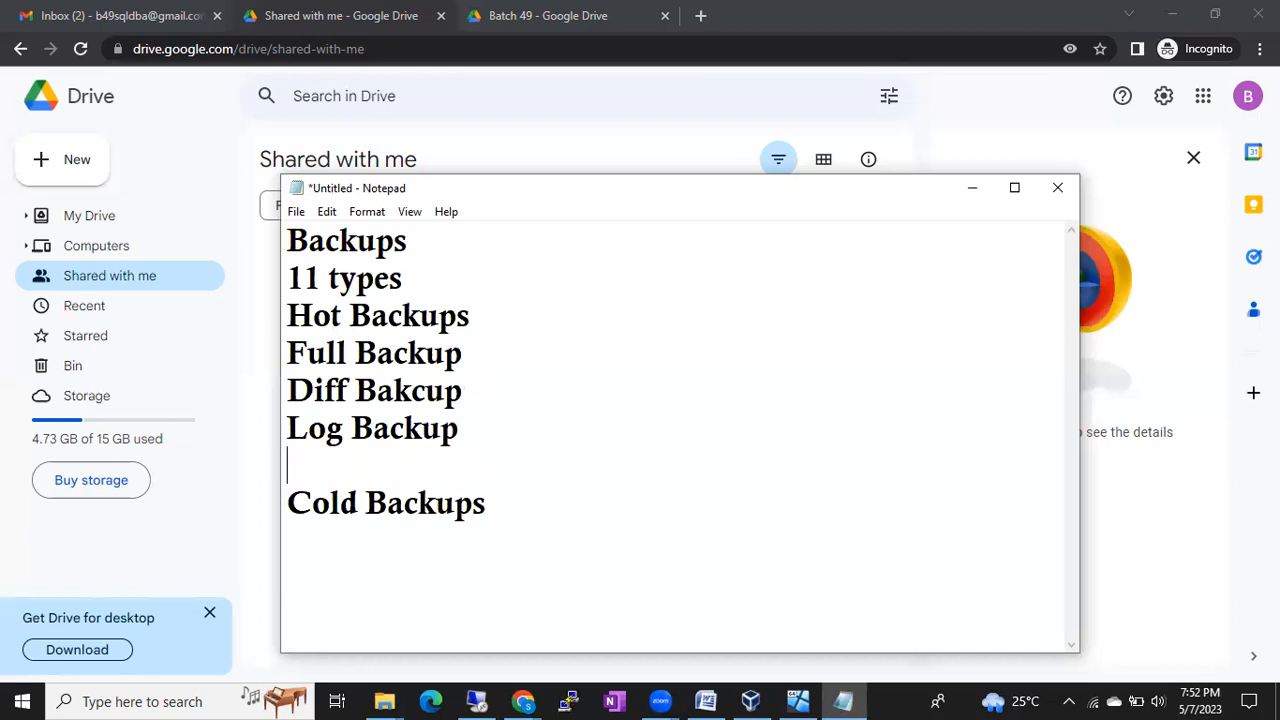
# Continue the hot backup list with "Tail Log Backup", "Copy Only Backup" and "File and File Group Backup" on separate lines
pyautogui.write('Tail LO')
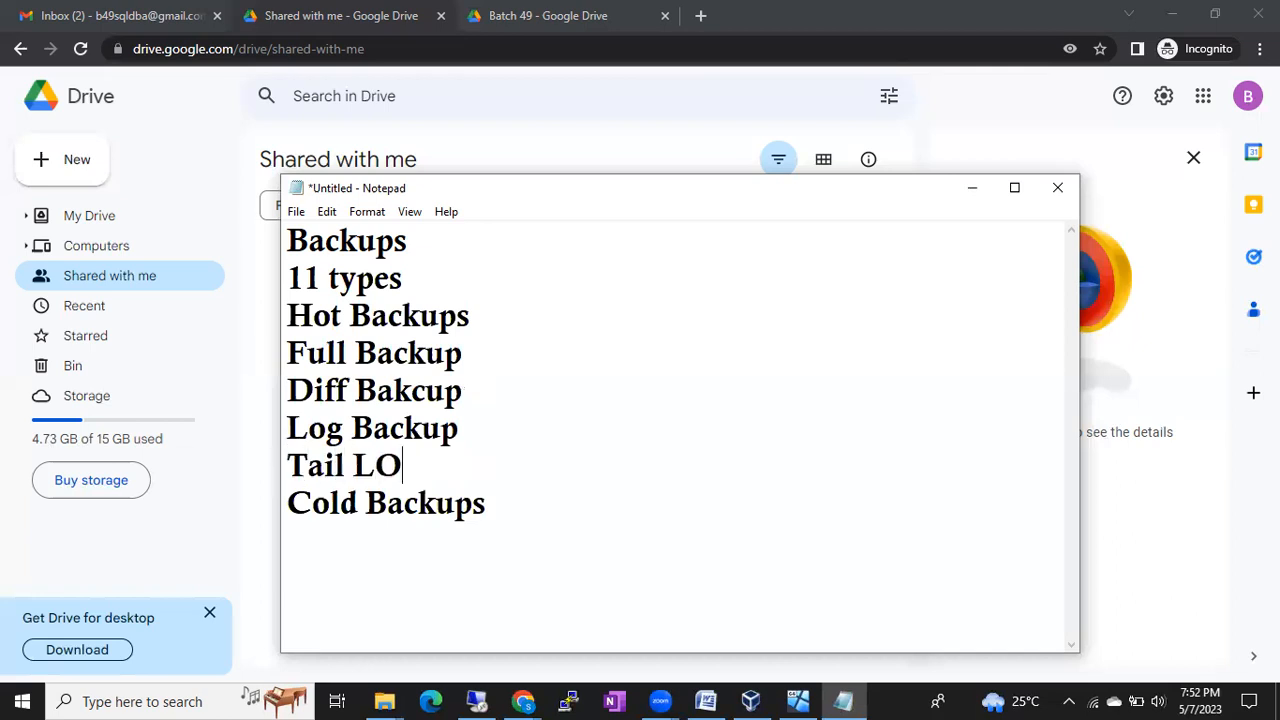
pyautogui.press('BackSpace')
pyautogui.write('og Backup')
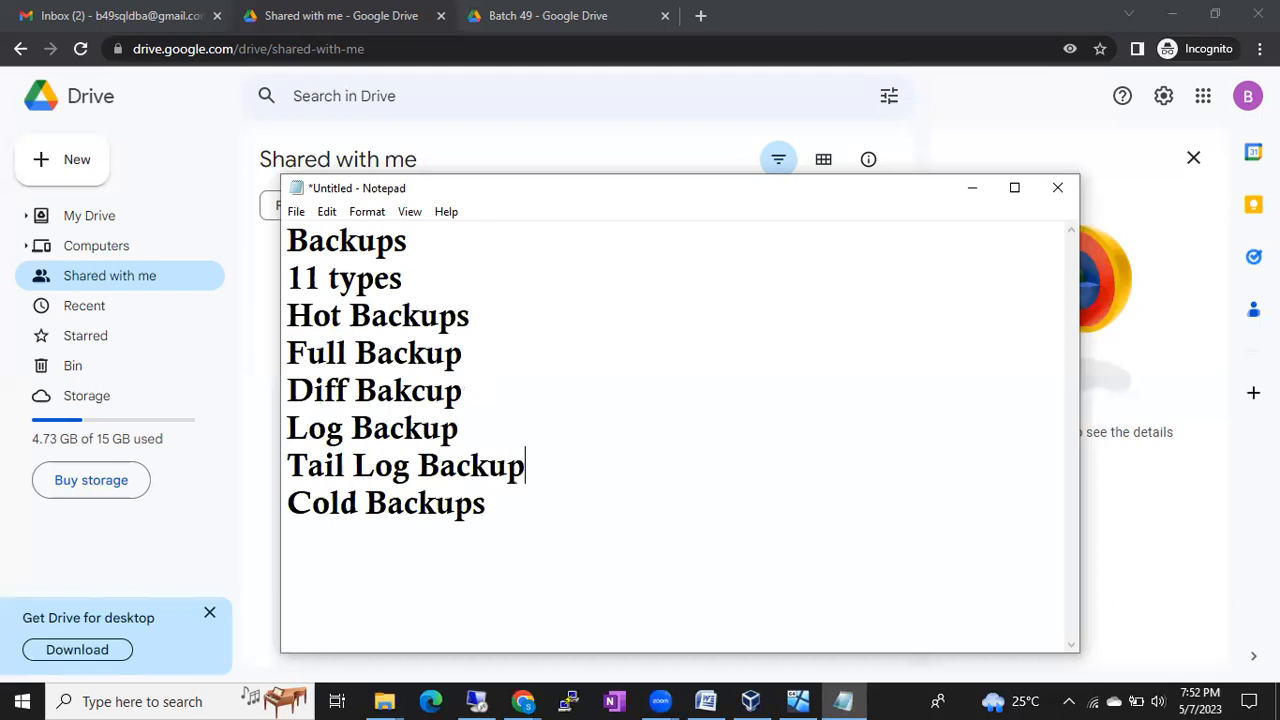
pyautogui.press('Return')
pyautogui.write('Copy')
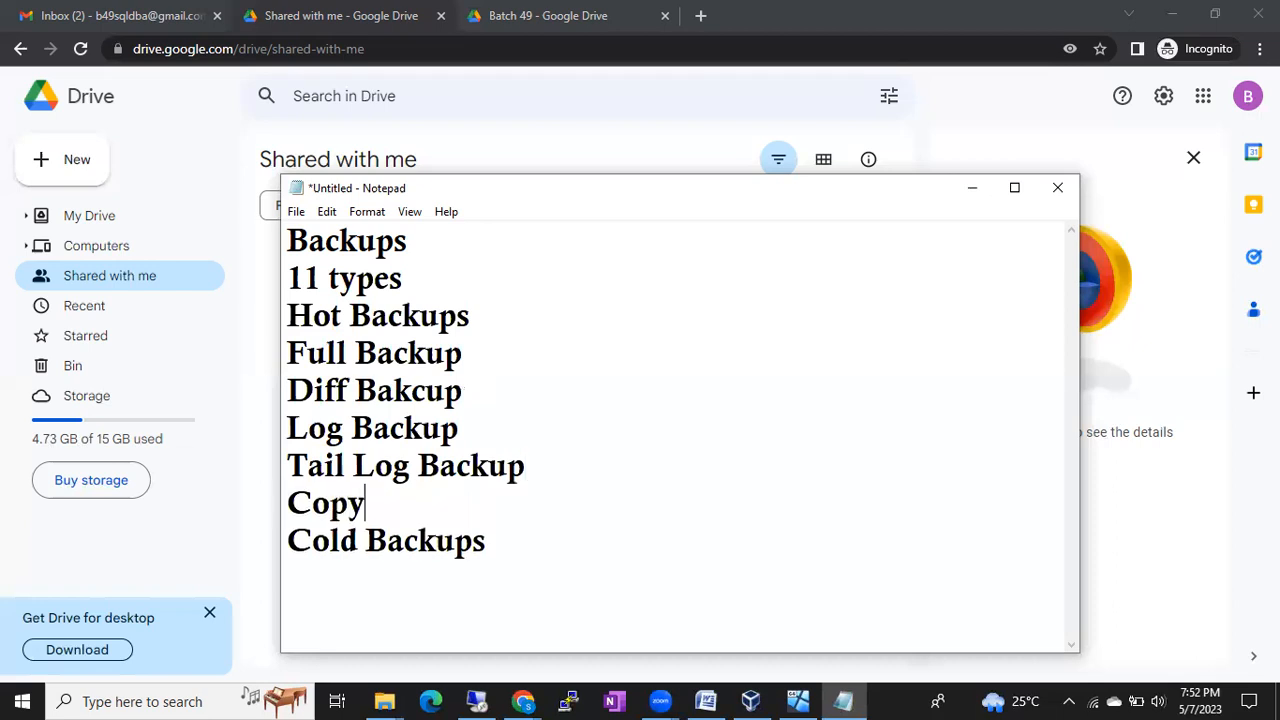
pyautogui.write(' Only Backup')
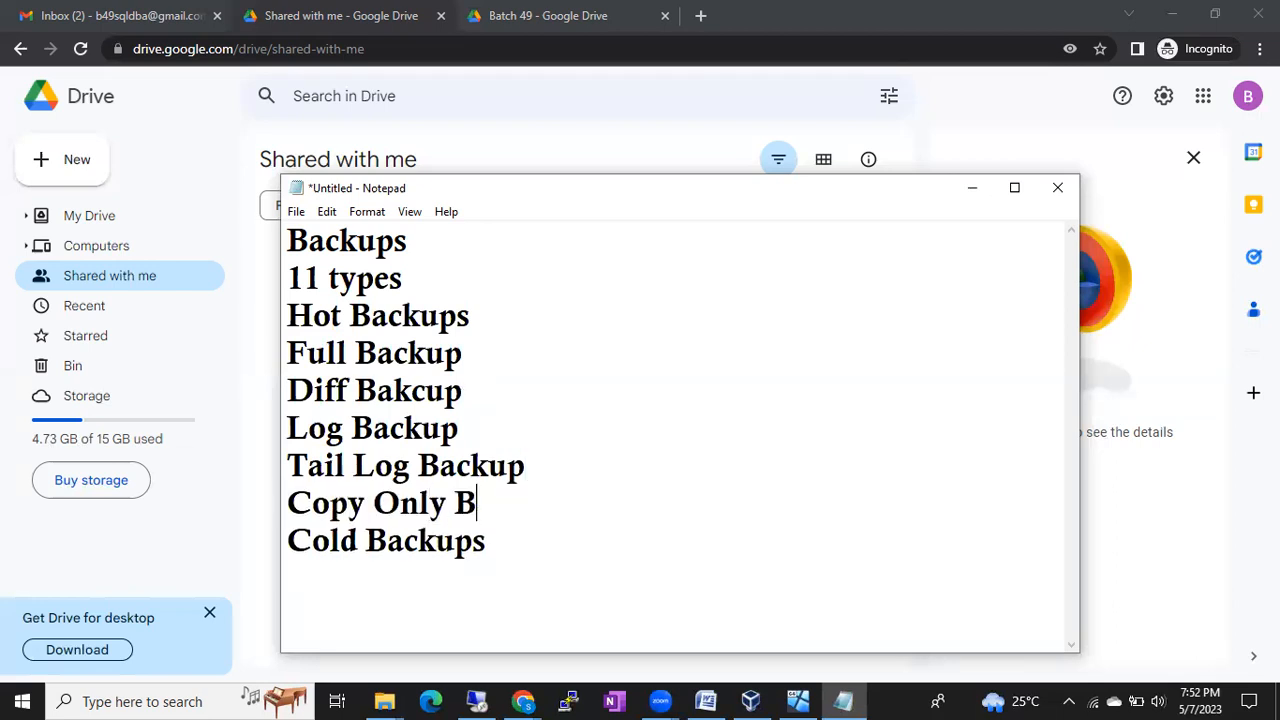
pyautogui.press('Return')
pyautogui.write('File ')
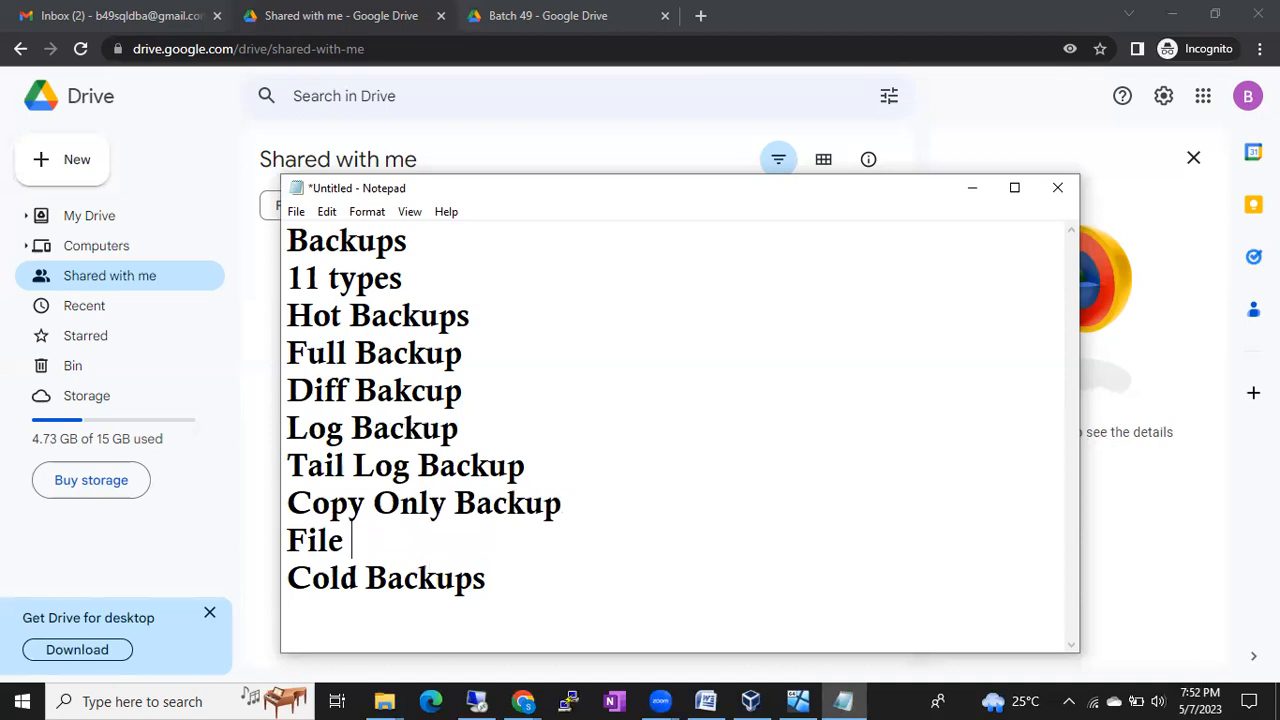
pyautogui.write('and File Group Backup')
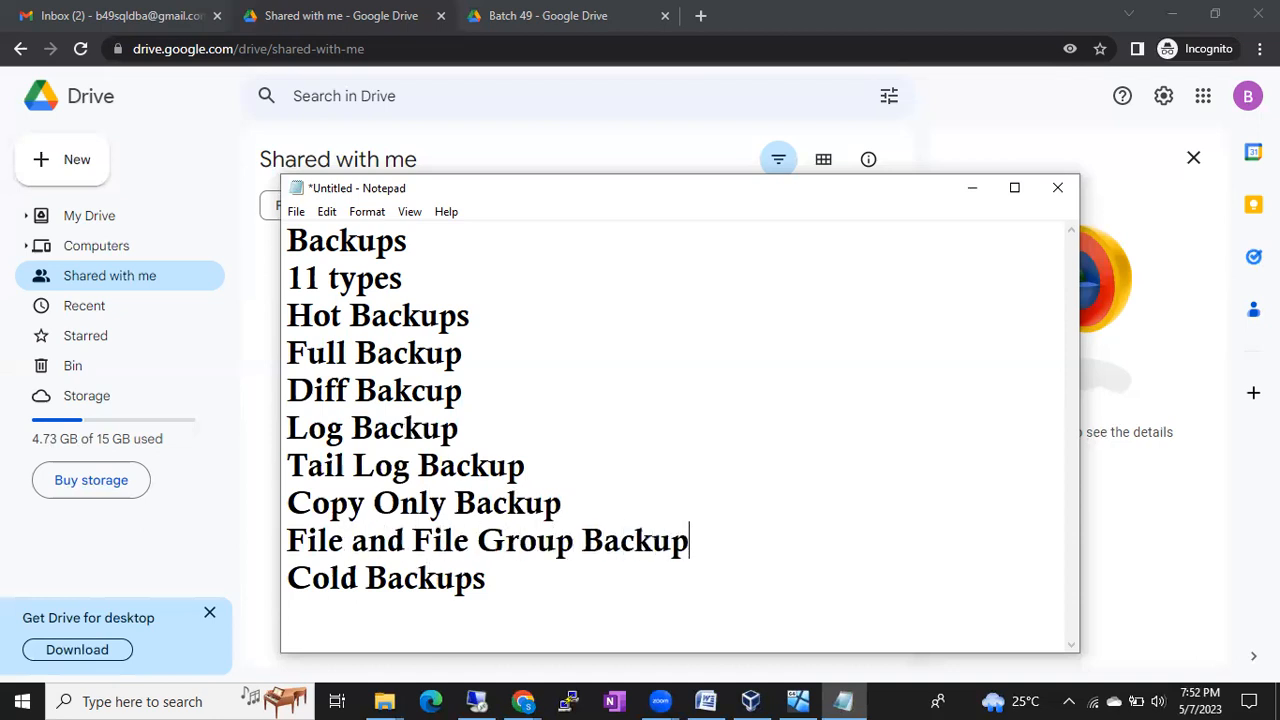
# Add "Mirror Backup", "Stripped Backup", "Partial Backup" and "partial Diff Backup" as separate lines above "Cold Backups"
pyautogui.press('Return')
pyautogui.write('Mi')
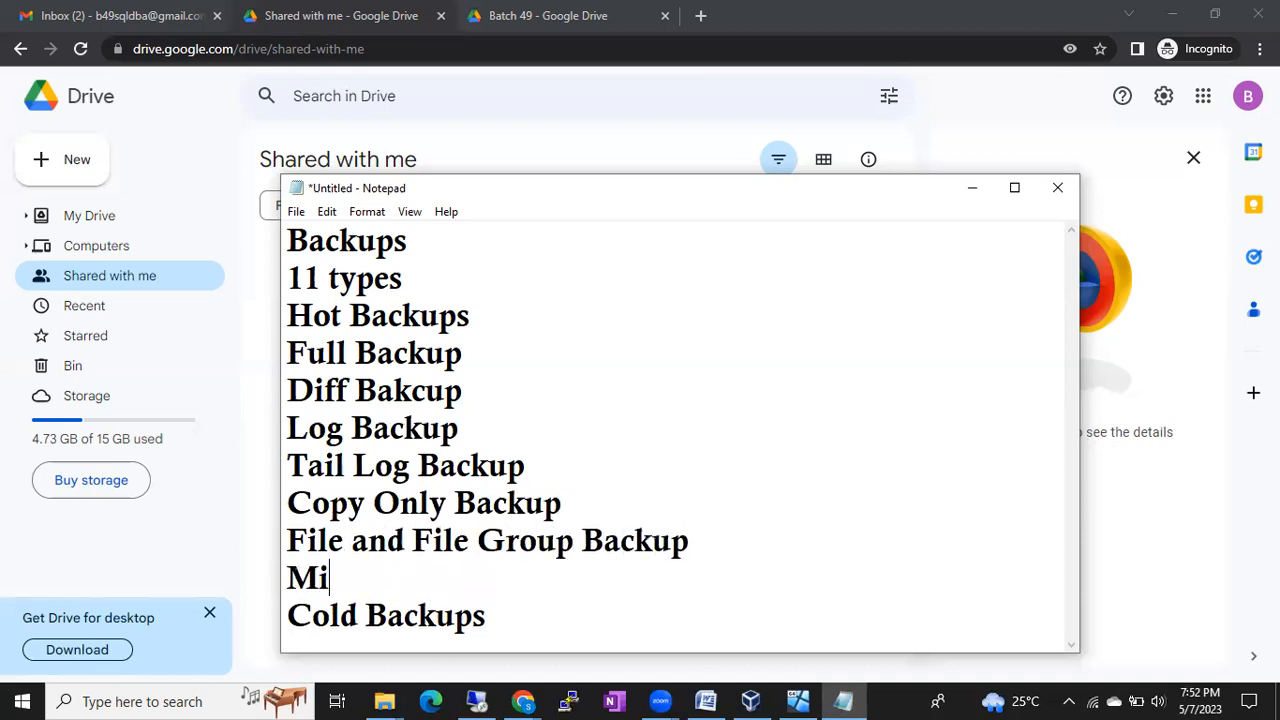
pyautogui.write('rror Backup')
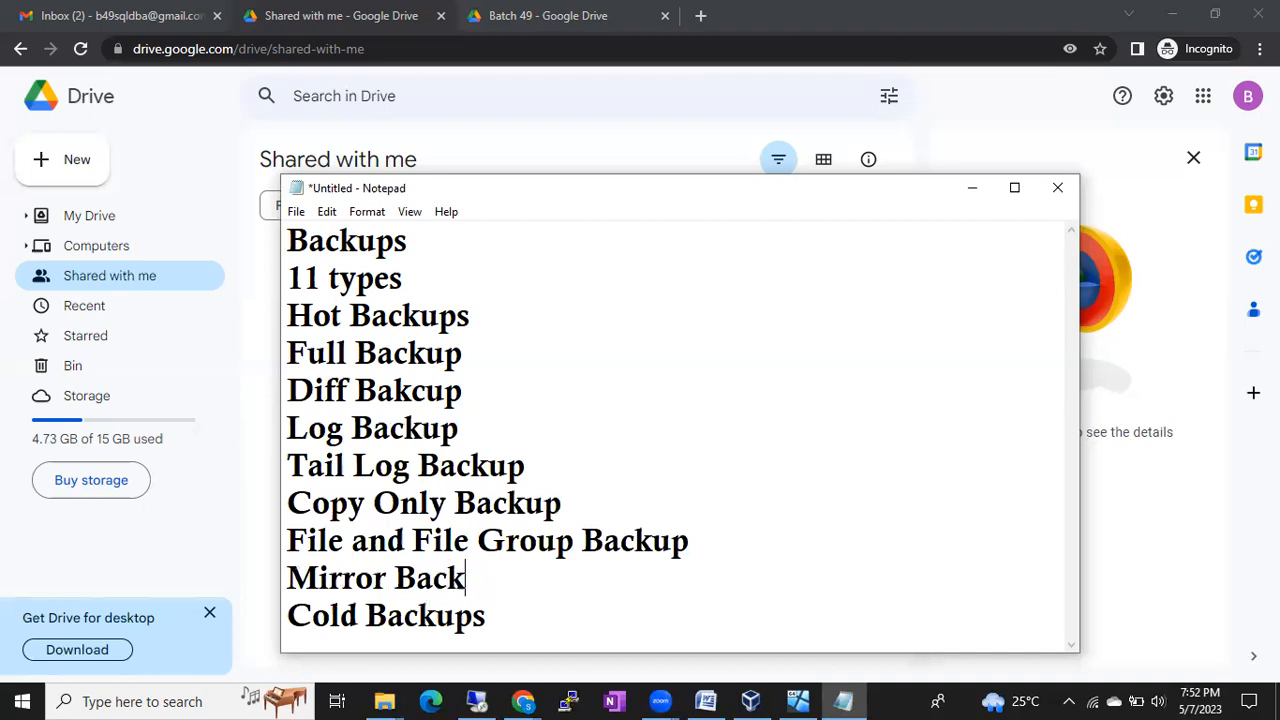
pyautogui.press('Return')
pyautogui.write('Stripped Backup')
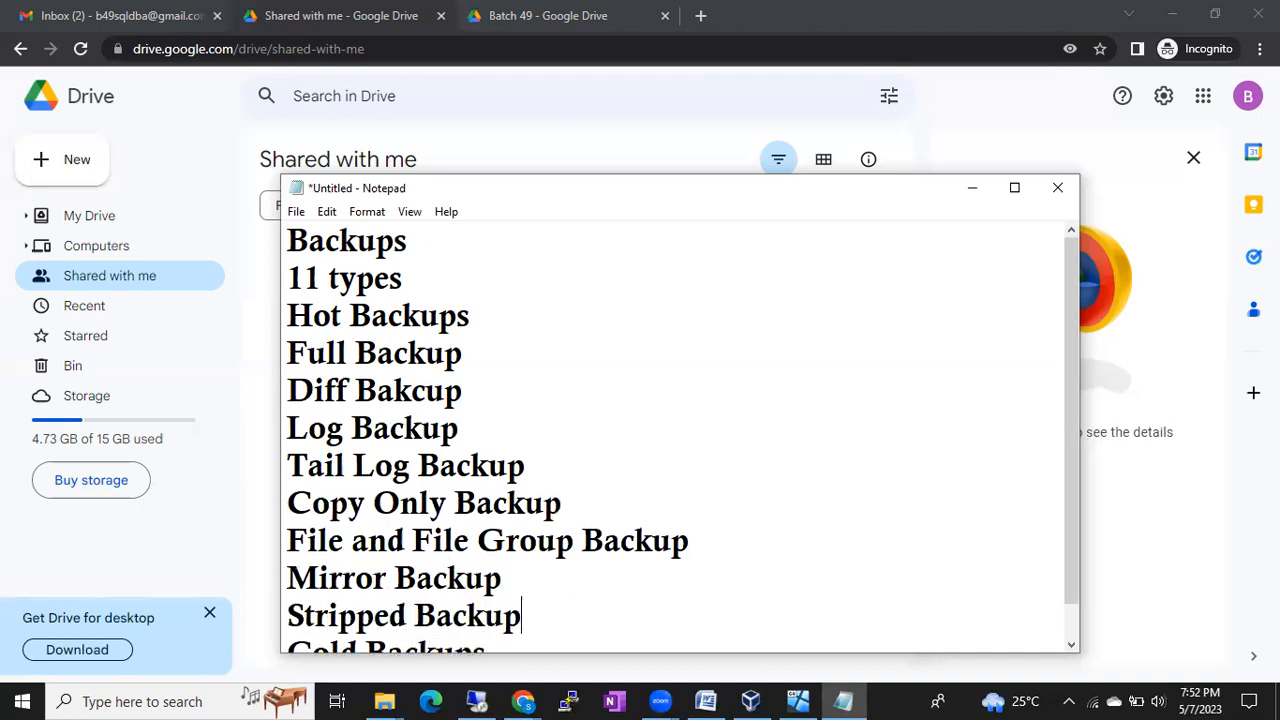
pyautogui.press('Down')
pyautogui.press('Up')
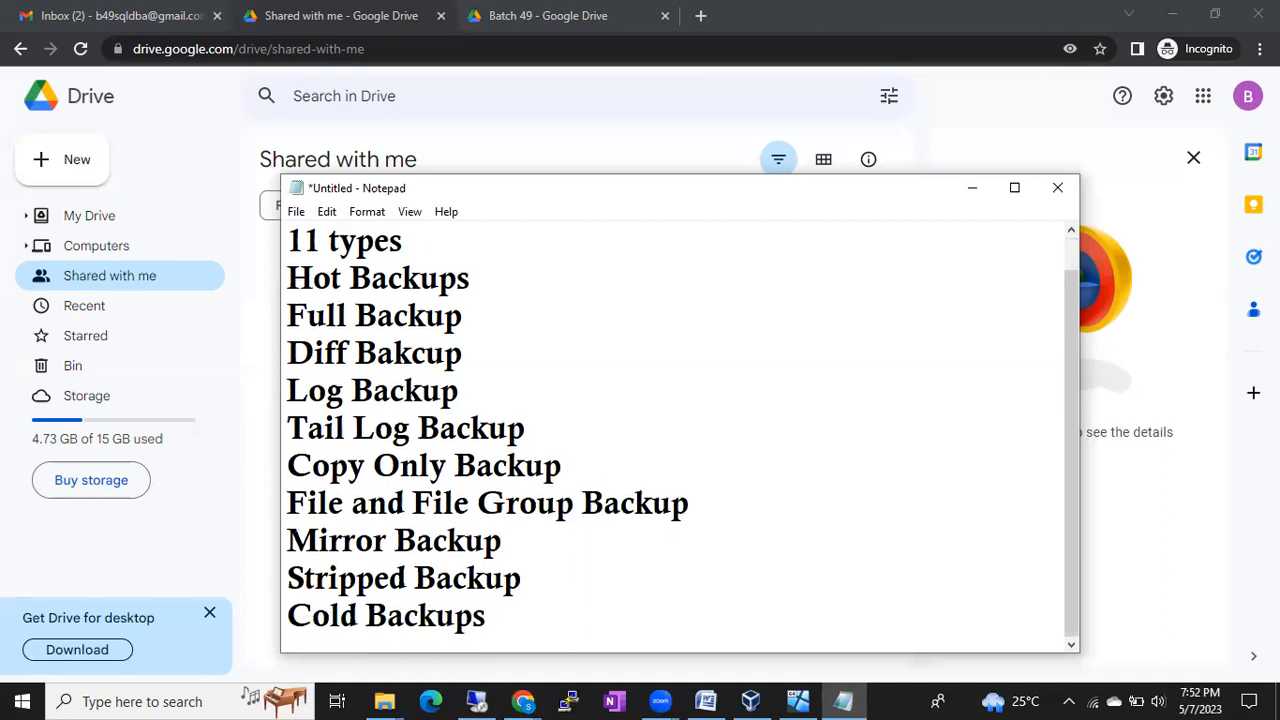
pyautogui.press('Return')
pyautogui.write('Partial Backup')
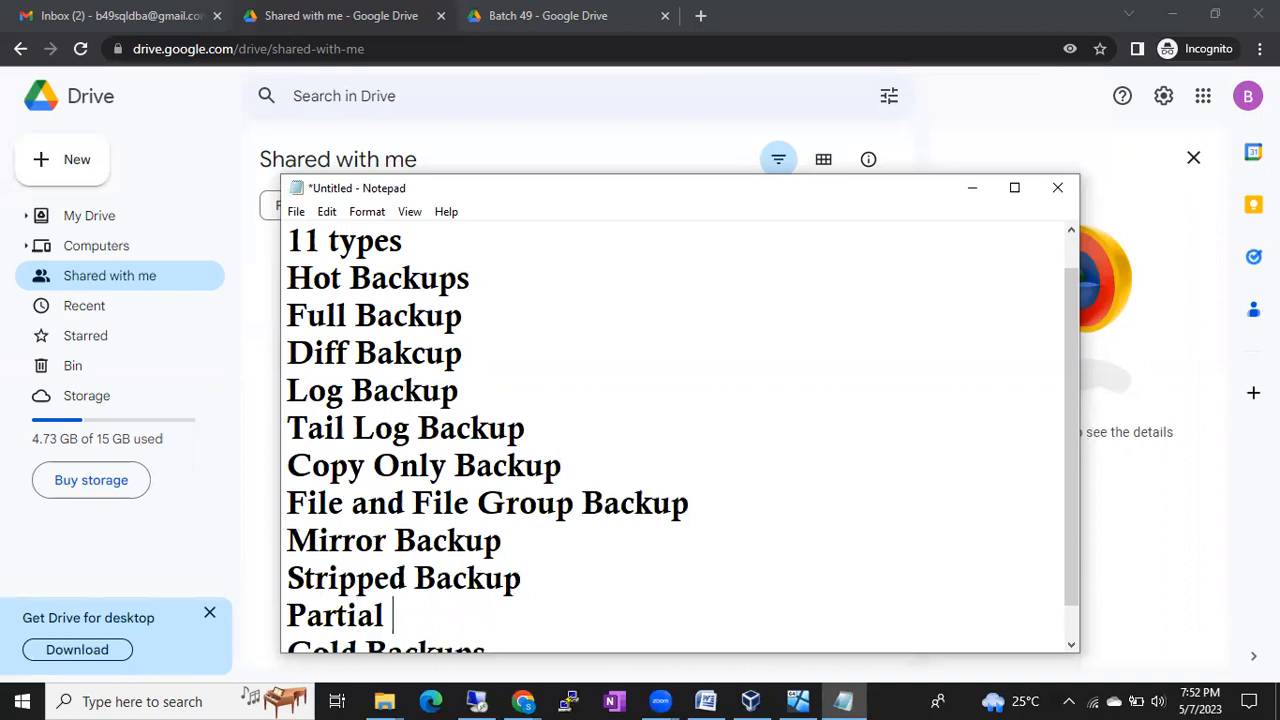
pyautogui.press('Return')
pyautogui.write('partia')
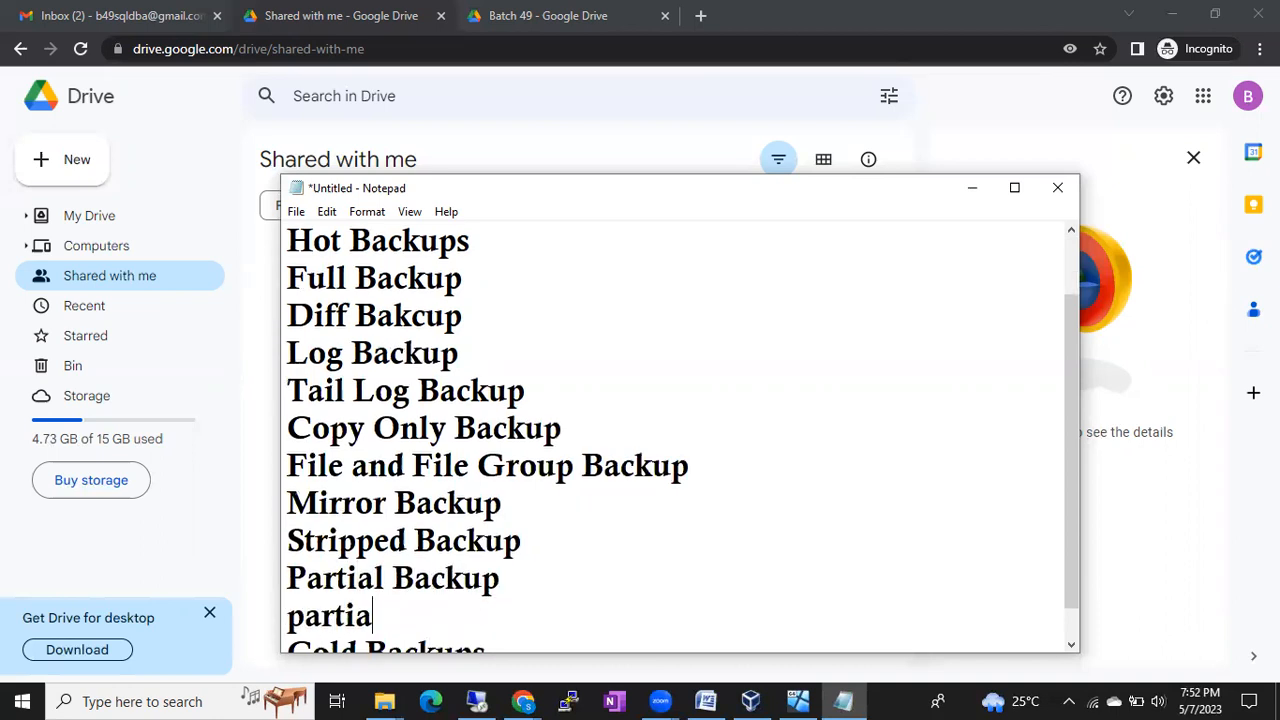
pyautogui.write('l Diff Backup')
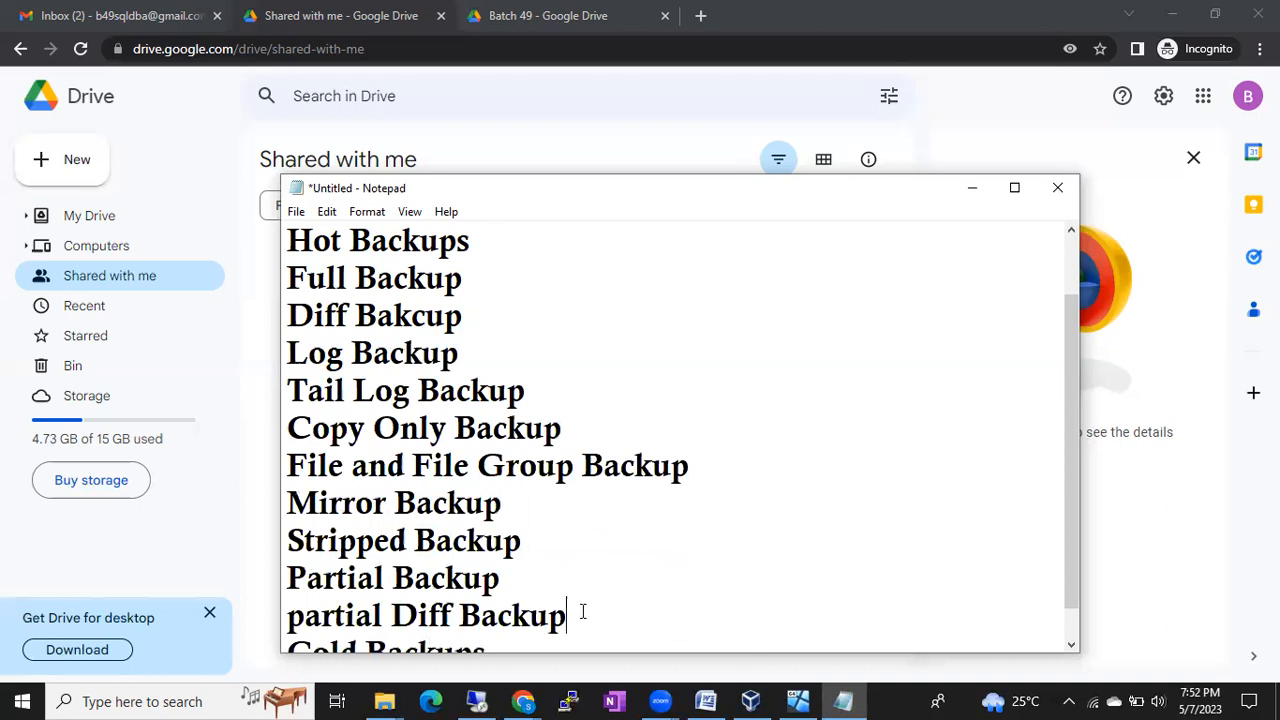
# Review the backup types in the note, highlighting the hot backup entries and the "Cold Backups" line
pyautogui.moveTo(288, 463); pyautogui.dragTo(565, 610)
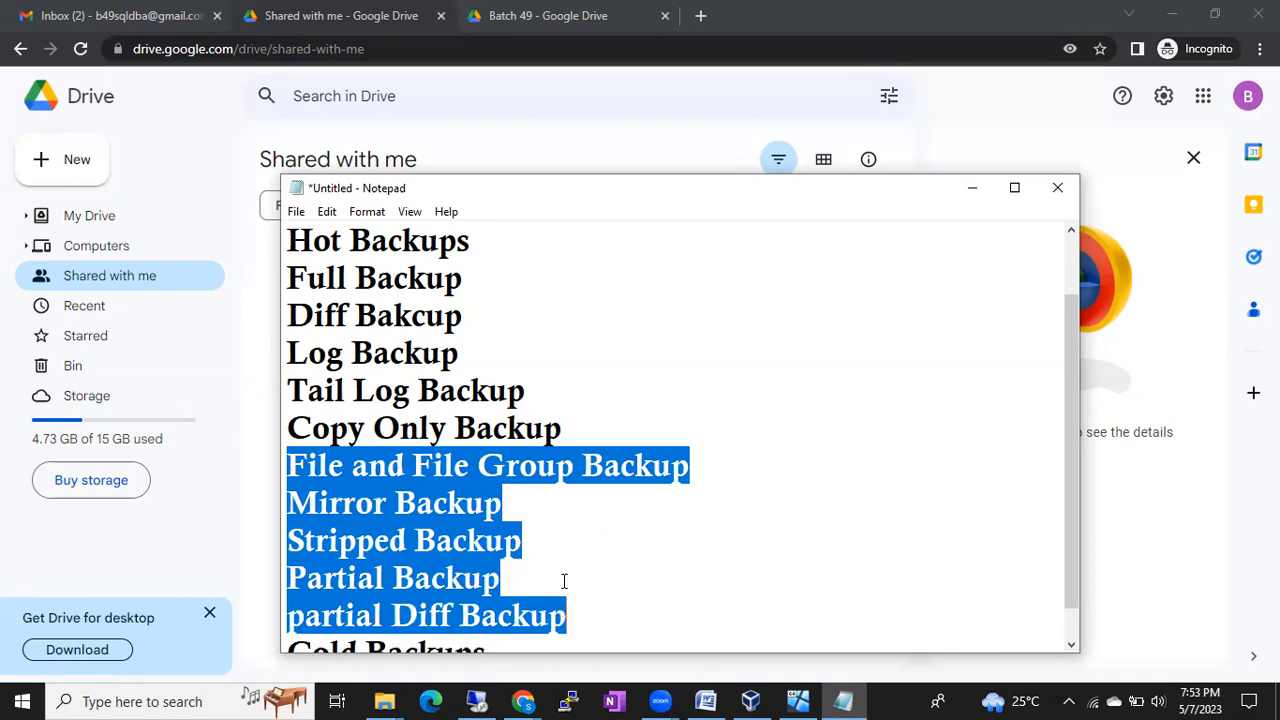
pyautogui.moveTo(569, 428); pyautogui.dragTo(289, 284)
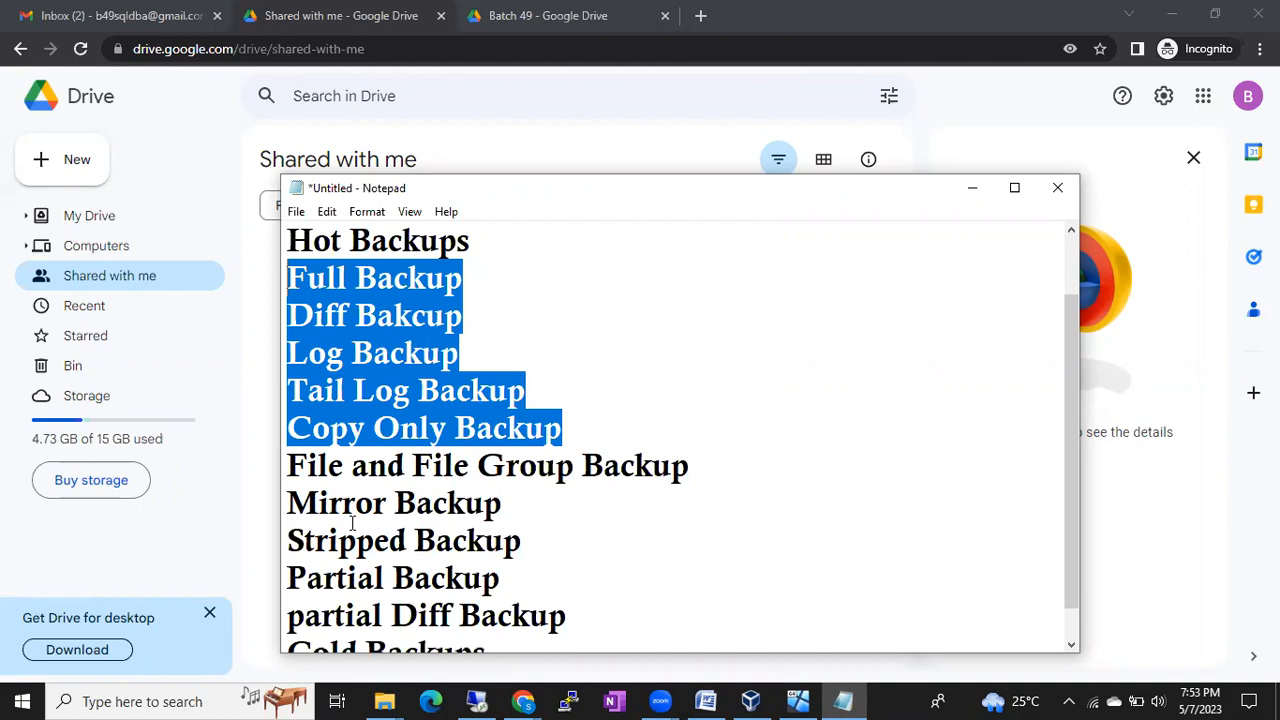
pyautogui.moveTo(289, 530); pyautogui.dragTo(505, 621)
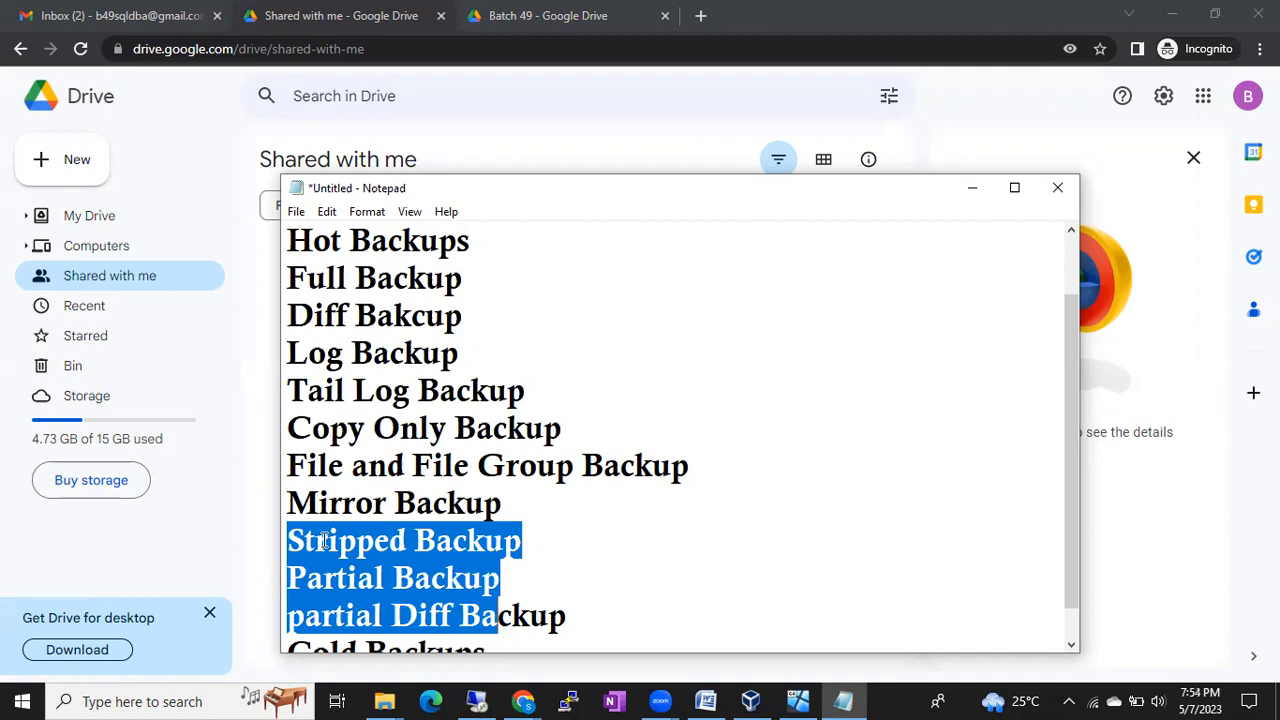
pyautogui.scroll(-1, 325, 540)
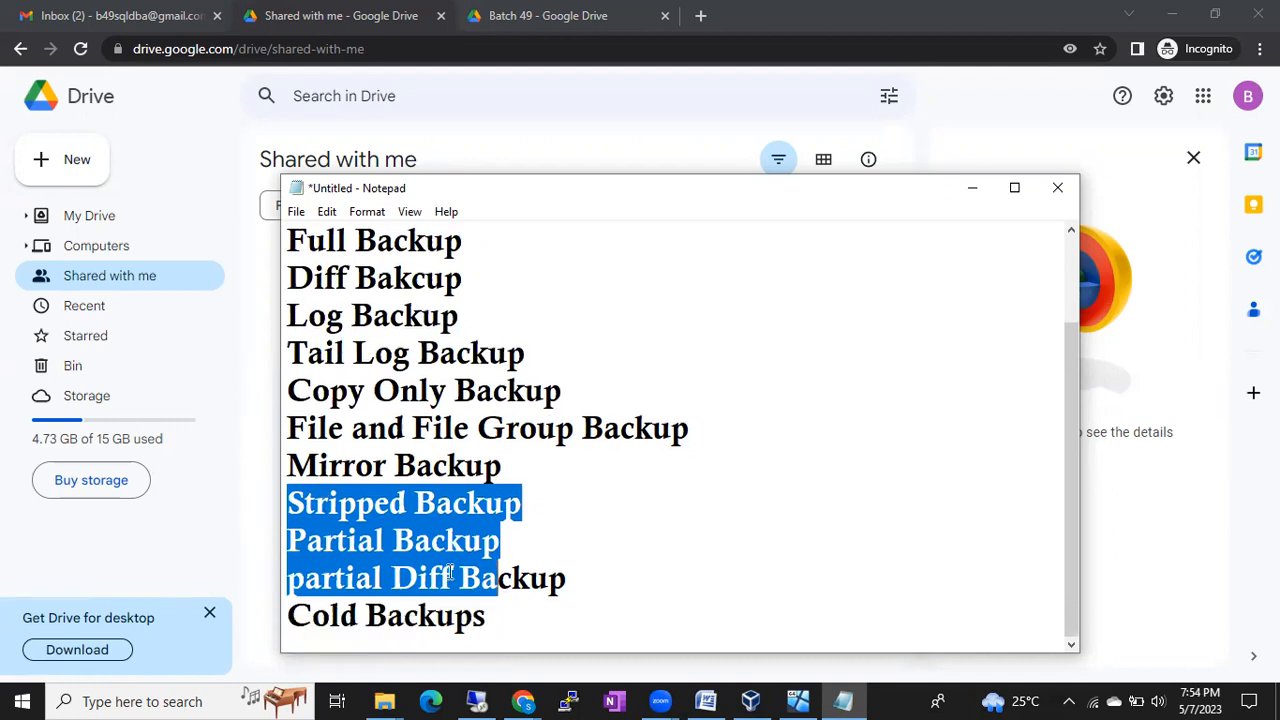
pyautogui.click(513, 578)
pyautogui.moveTo(505, 612); pyautogui.dragTo(297, 617)
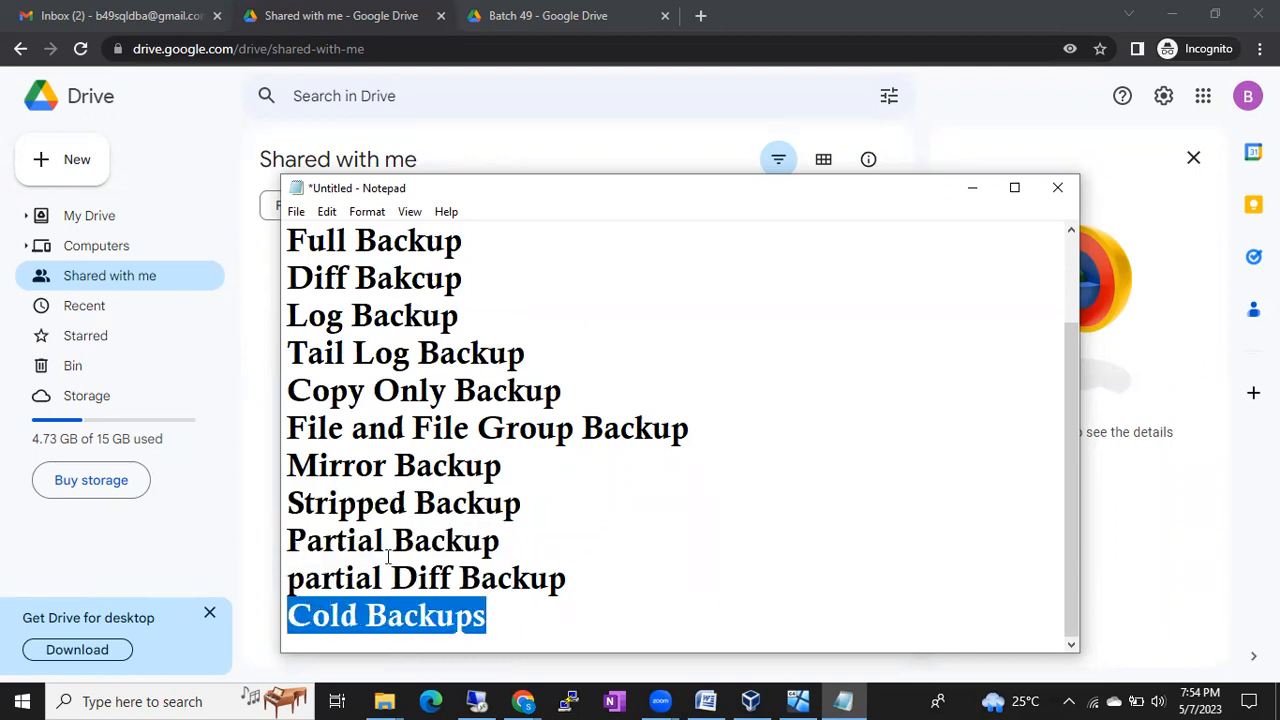
pyautogui.scroll(1, 375, 375)
pyautogui.moveTo(313, 316); pyautogui.dragTo(443, 320)
pyautogui.scroll(-1, 443, 320)
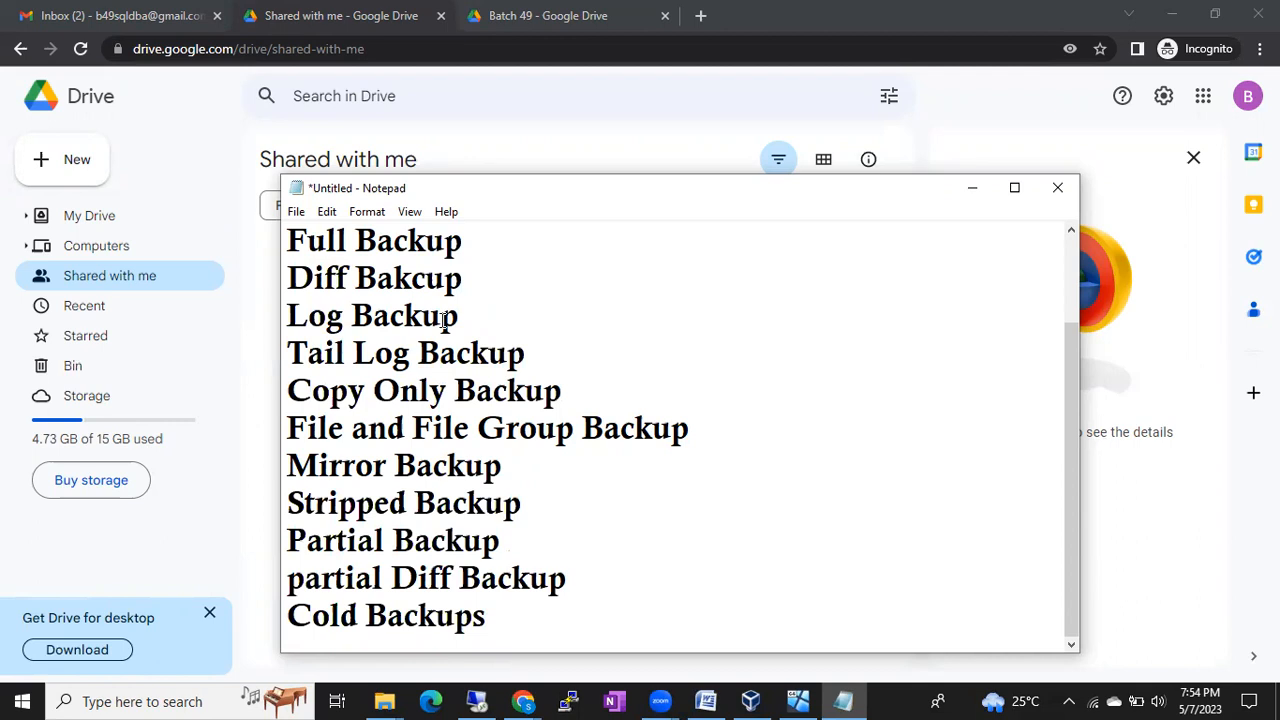
pyautogui.scroll(1, 443, 320)
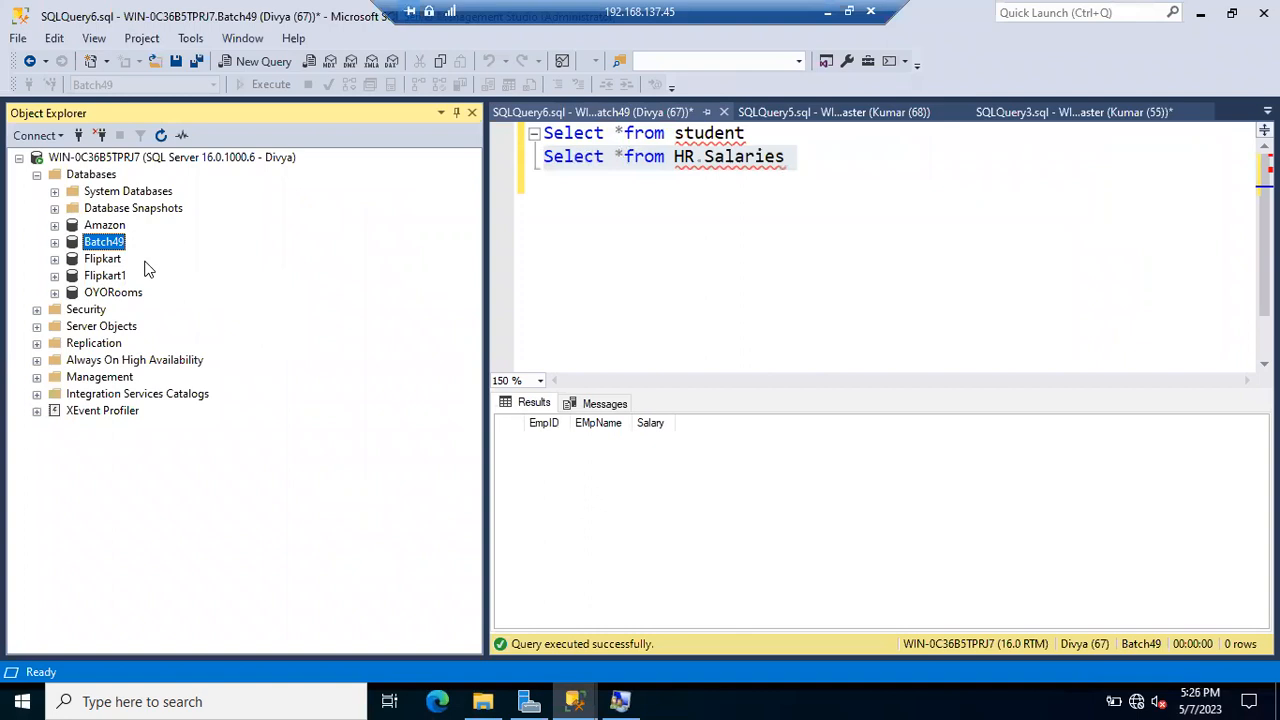
# Start a backup of the Amazon database and check the available destination types, keeping Disk
pyautogui.click(105, 226)
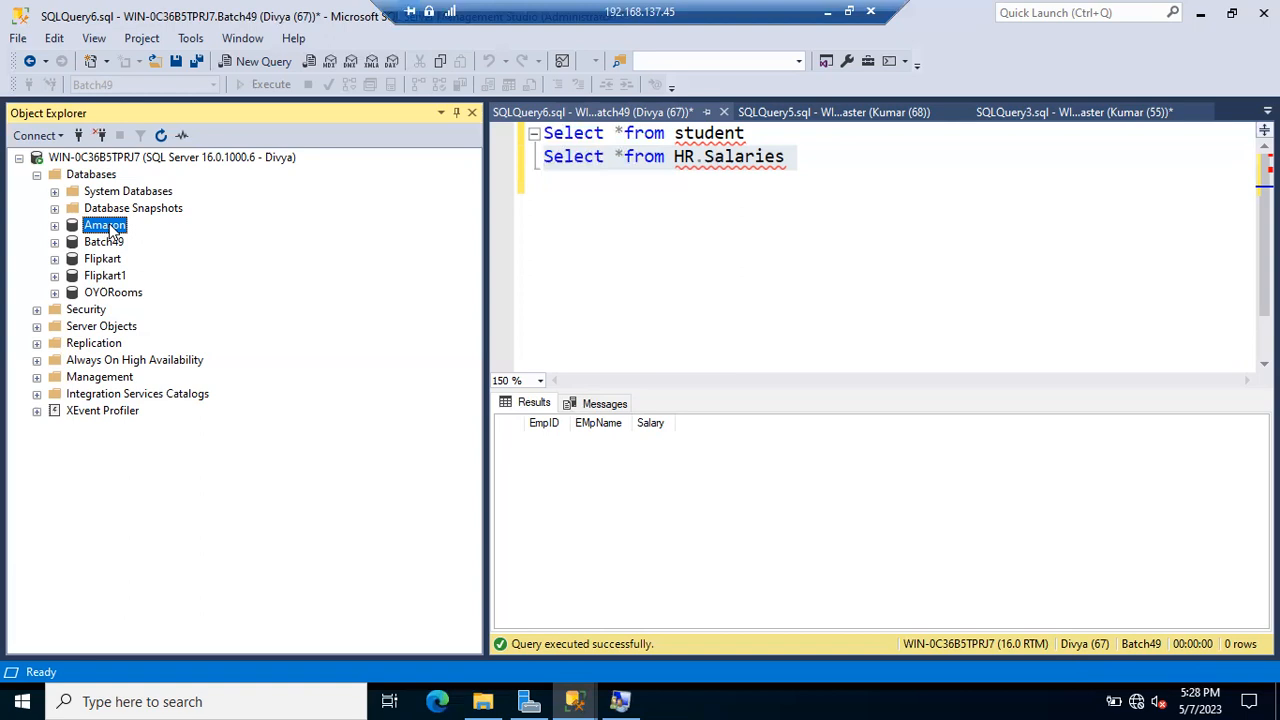
pyautogui.rightClick(112, 230)
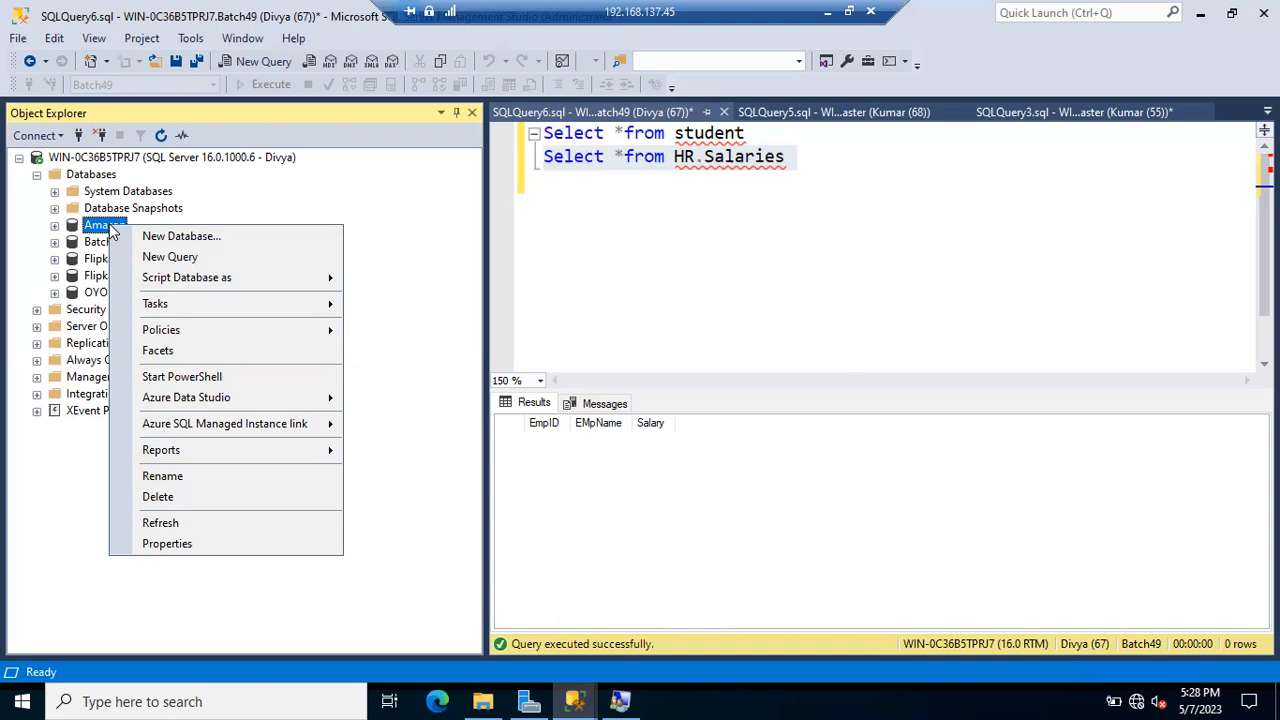
pyautogui.moveTo(180, 309)
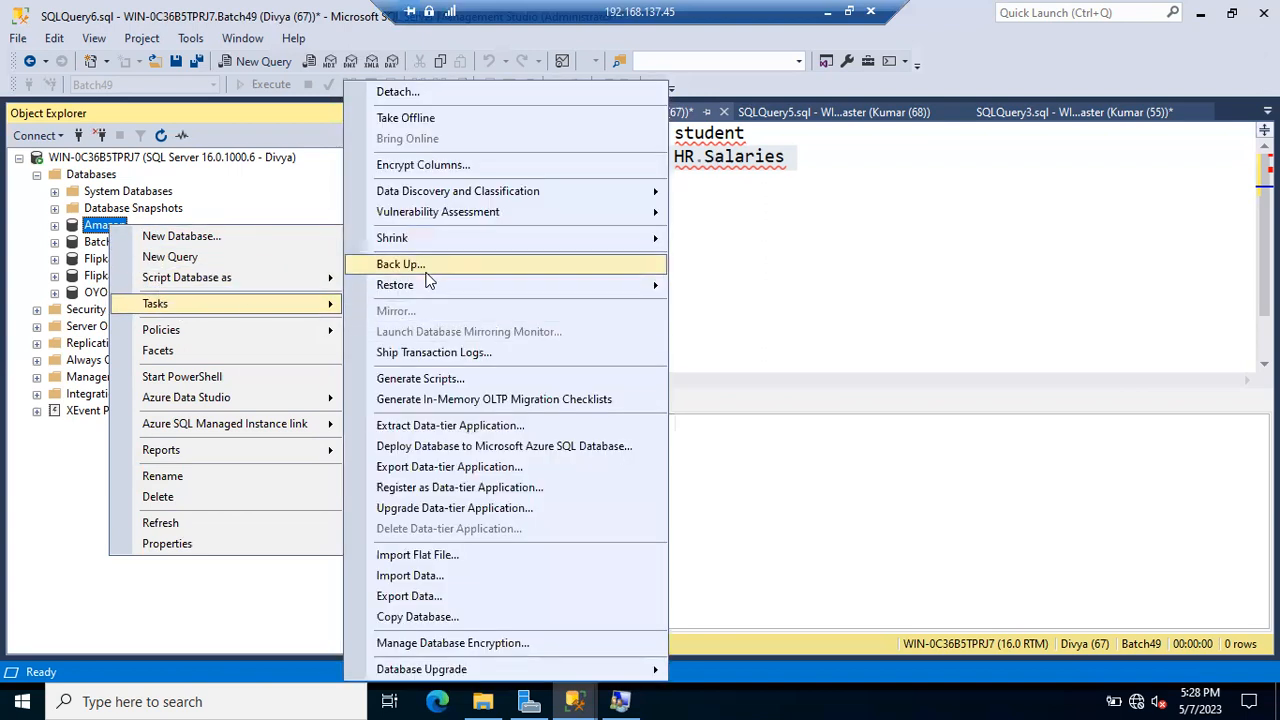
pyautogui.click(400, 265)
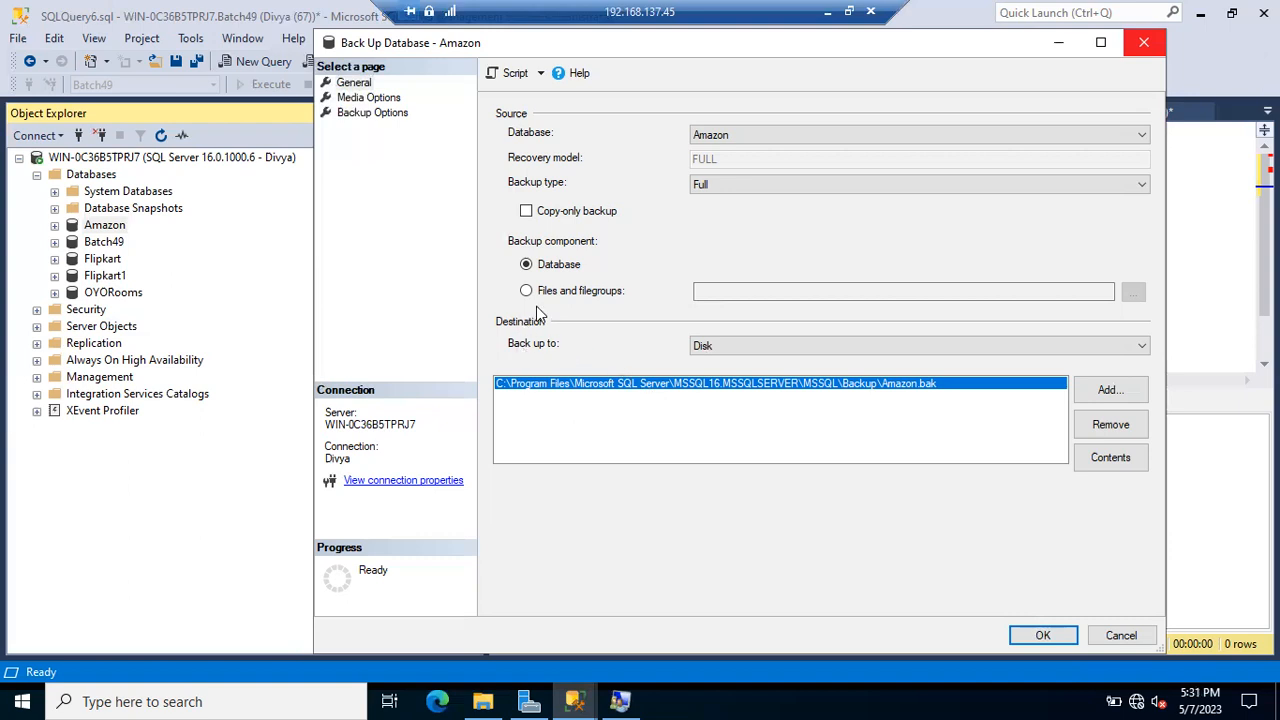
pyautogui.click(707, 350)
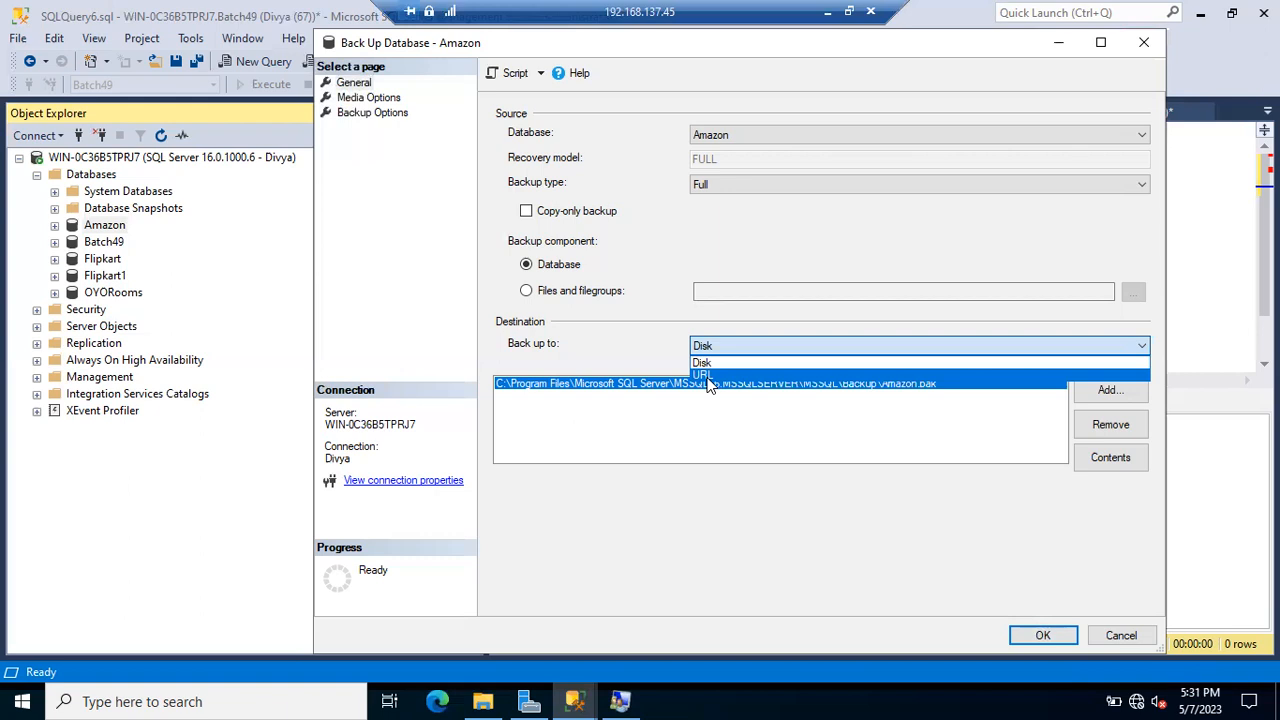
pyautogui.click(714, 346)
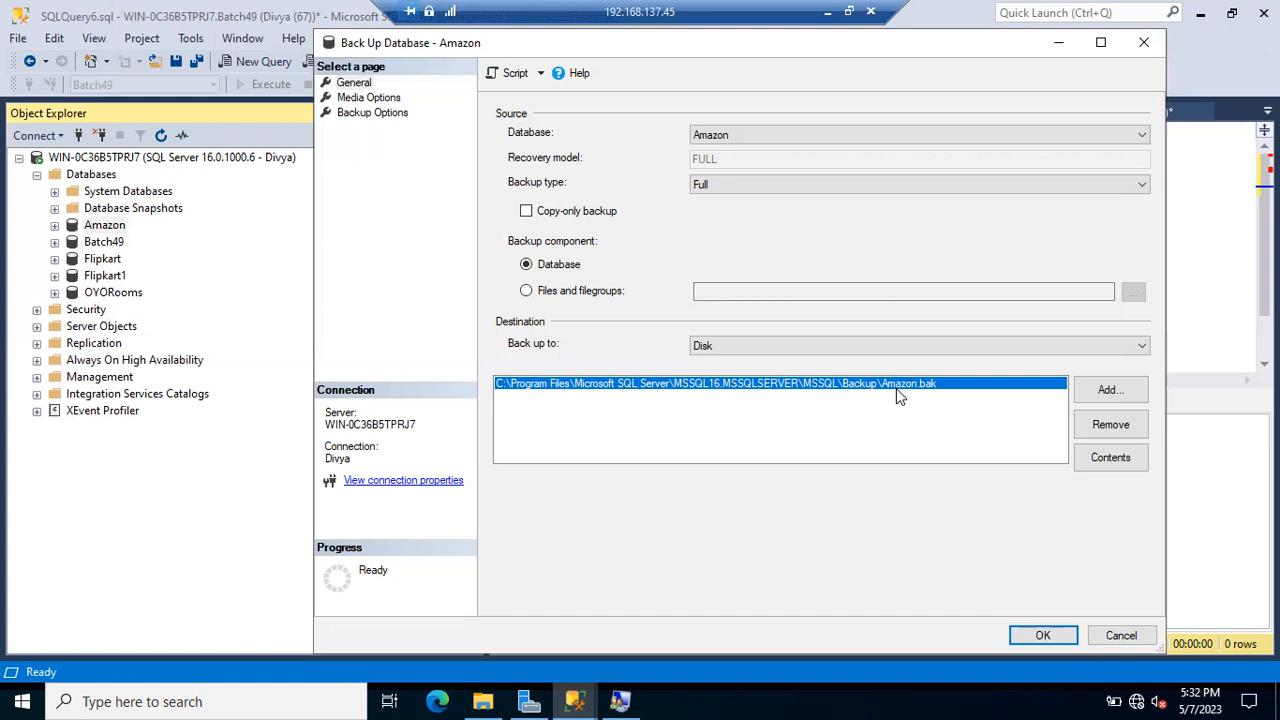
# Remove the default Amazon.bak destination and open the file browser for a new disk destination
pyautogui.click(1097, 430)
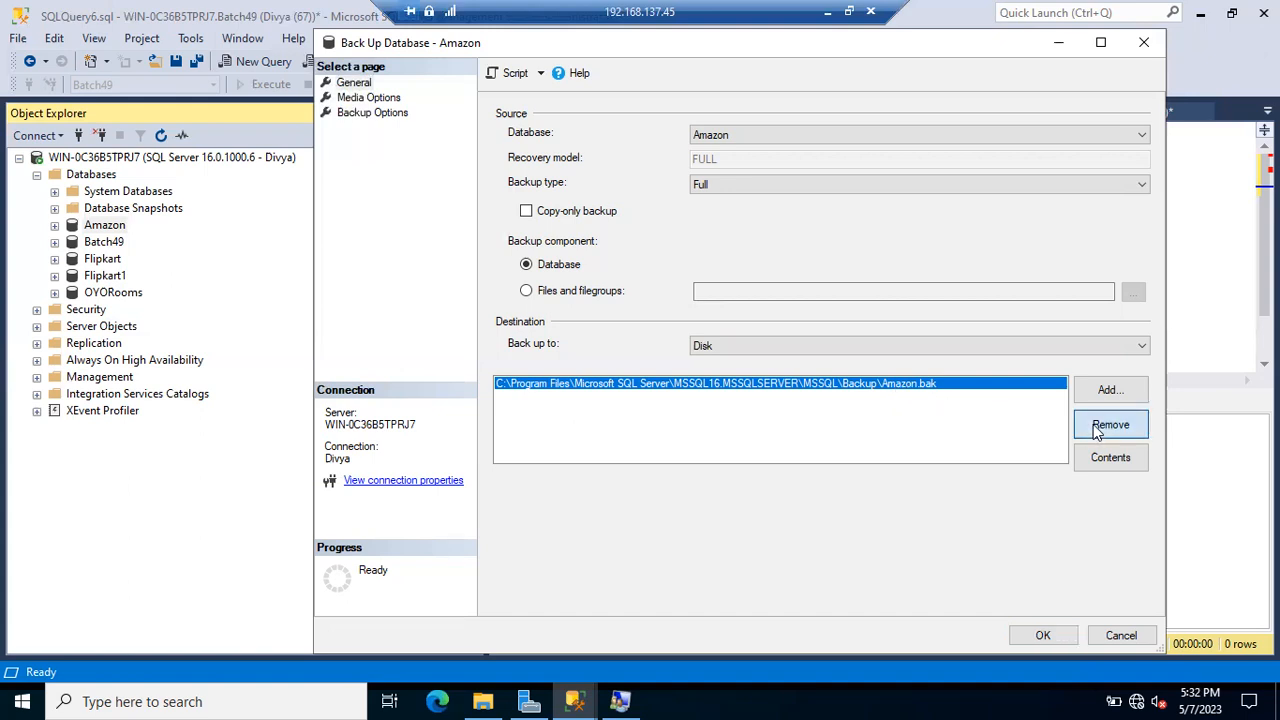
pyautogui.click(1106, 394)
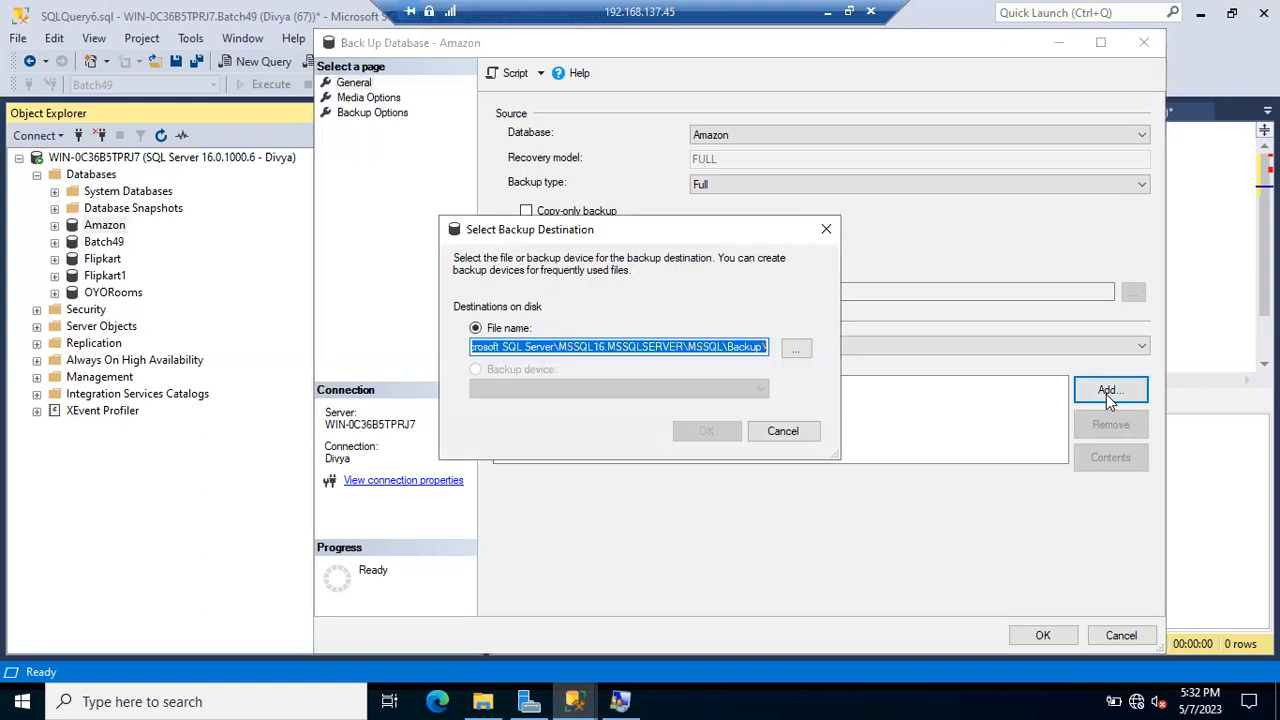
pyautogui.click(799, 353)
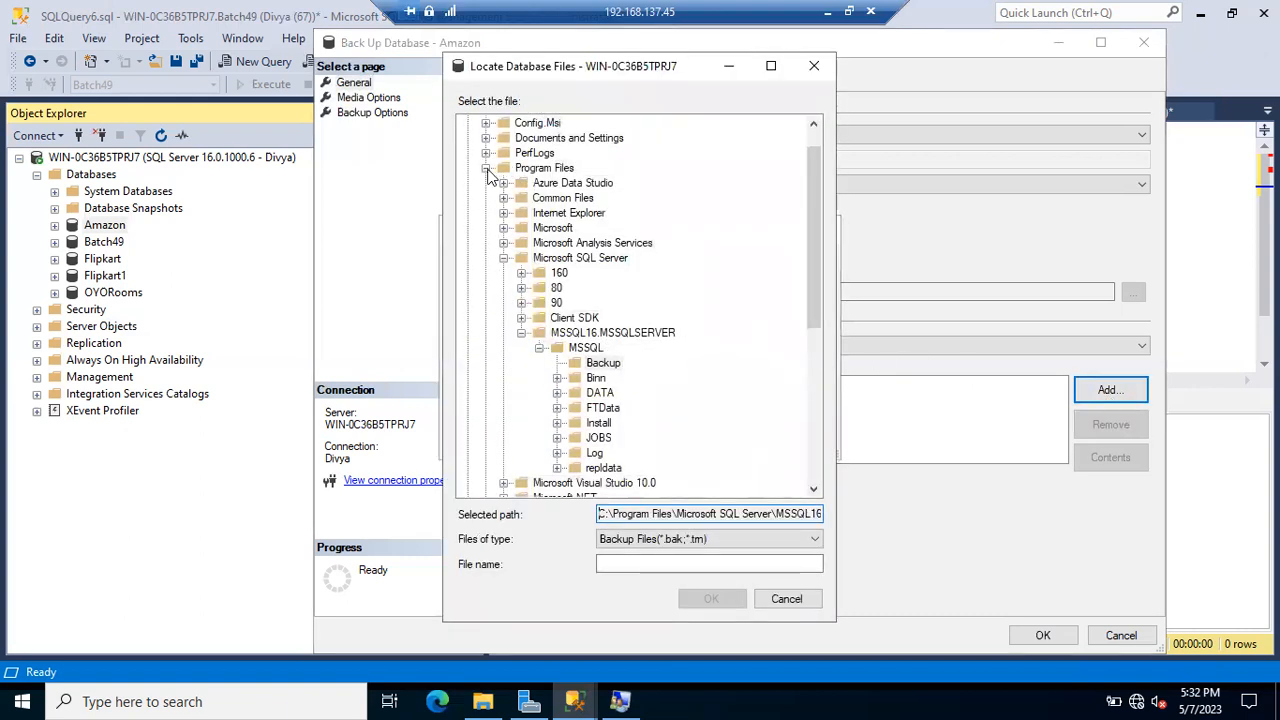
# Select the folder C:\Program Files\Microsoft SQL Server\MSSQL16.MSSQLSERVER\MSSQL\Backup as the location for the backup file
pyautogui.click(486, 167)
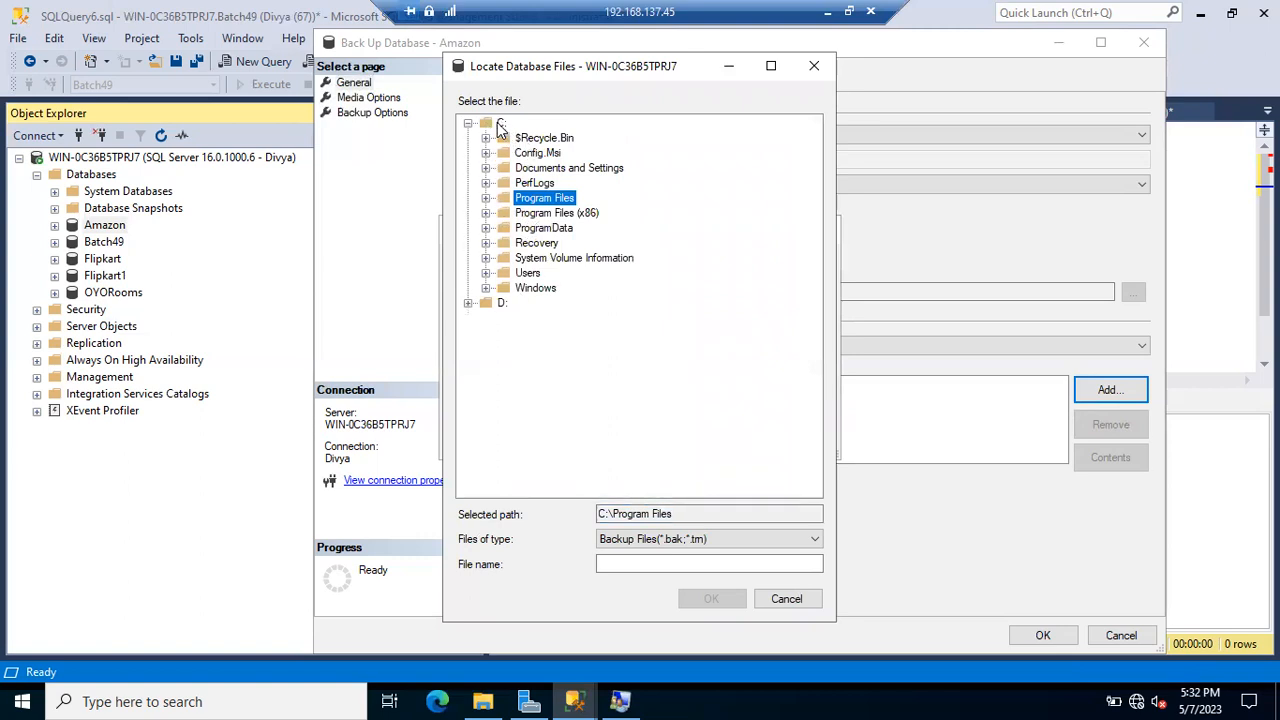
pyautogui.click(485, 198)
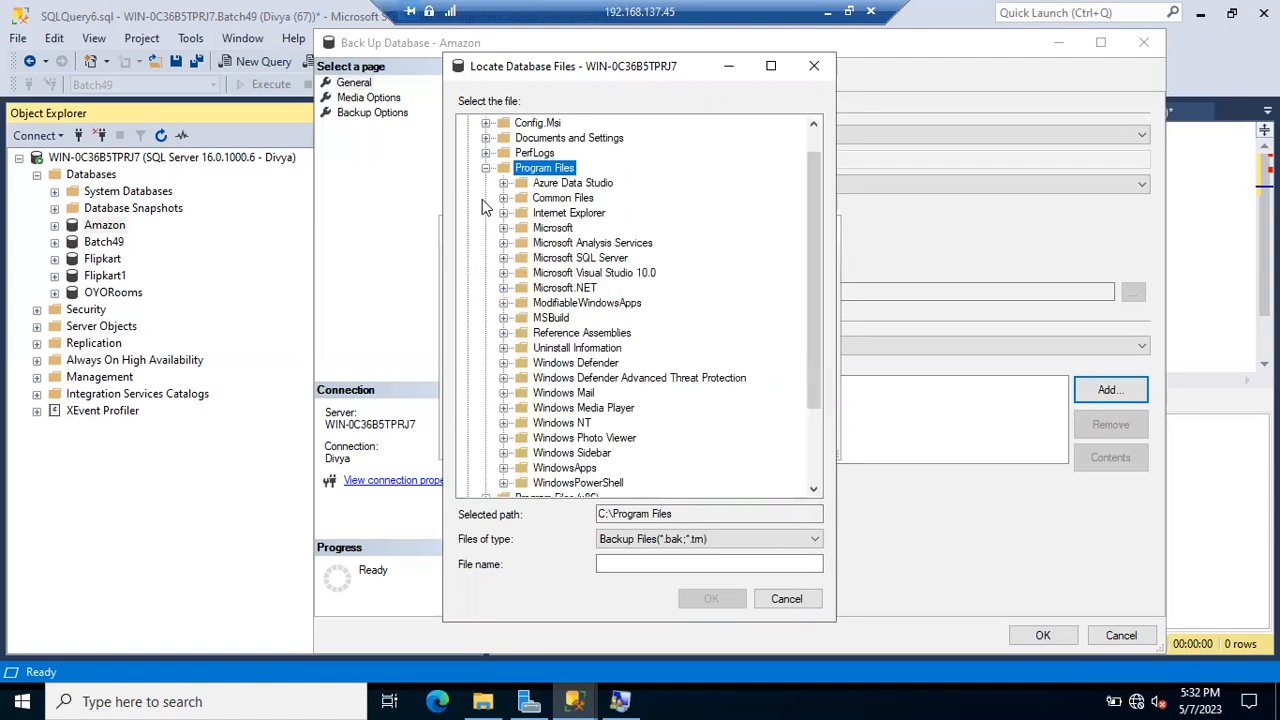
pyautogui.click(504, 258)
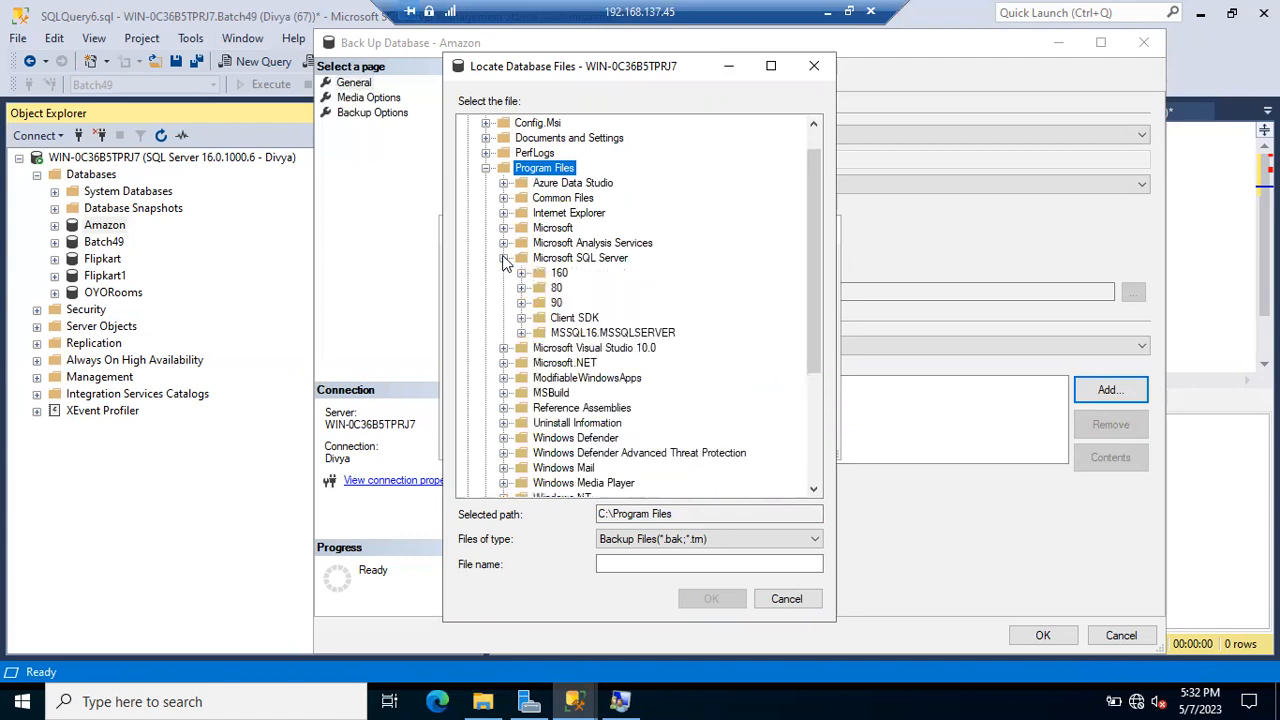
pyautogui.click(566, 260)
pyautogui.doubleClick(558, 334)
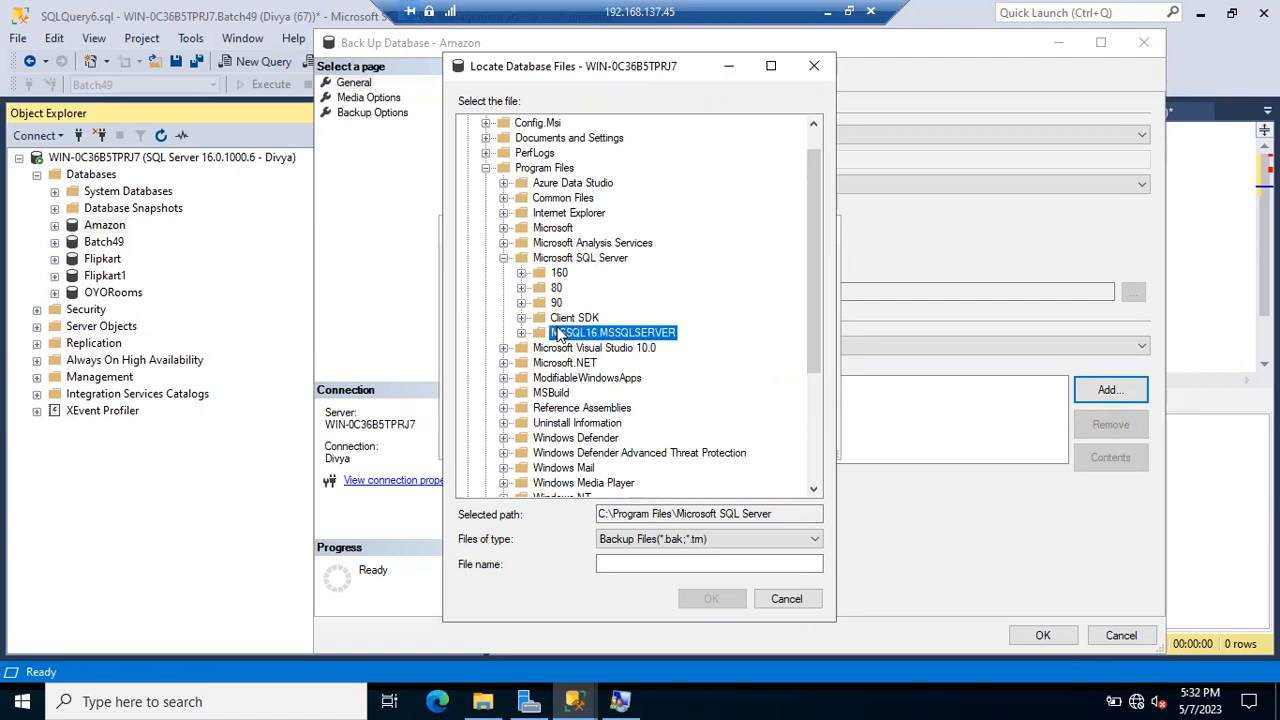
pyautogui.doubleClick(566, 349)
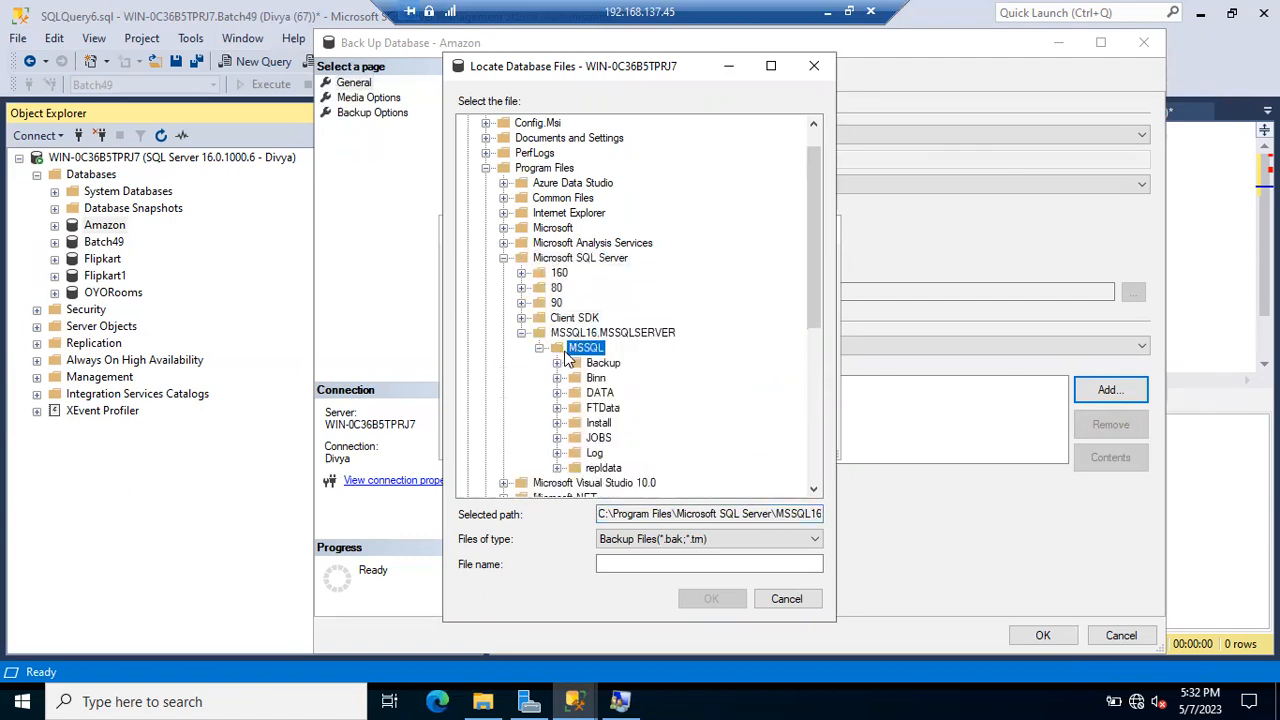
pyautogui.click(577, 365)
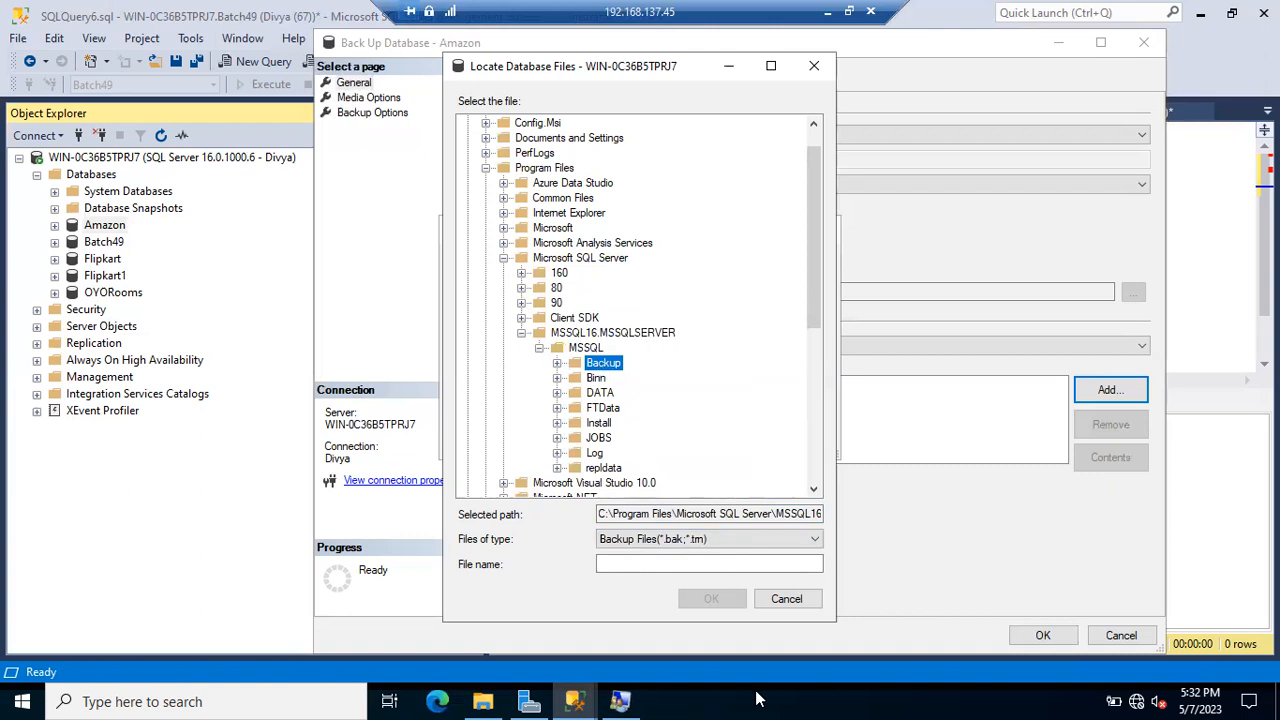
# Switch to File Explorer and examine the contents of the MSSQL16.MSSQLSERVER instance's MSSQL\Backup folder on drive C
pyautogui.press('super+e')
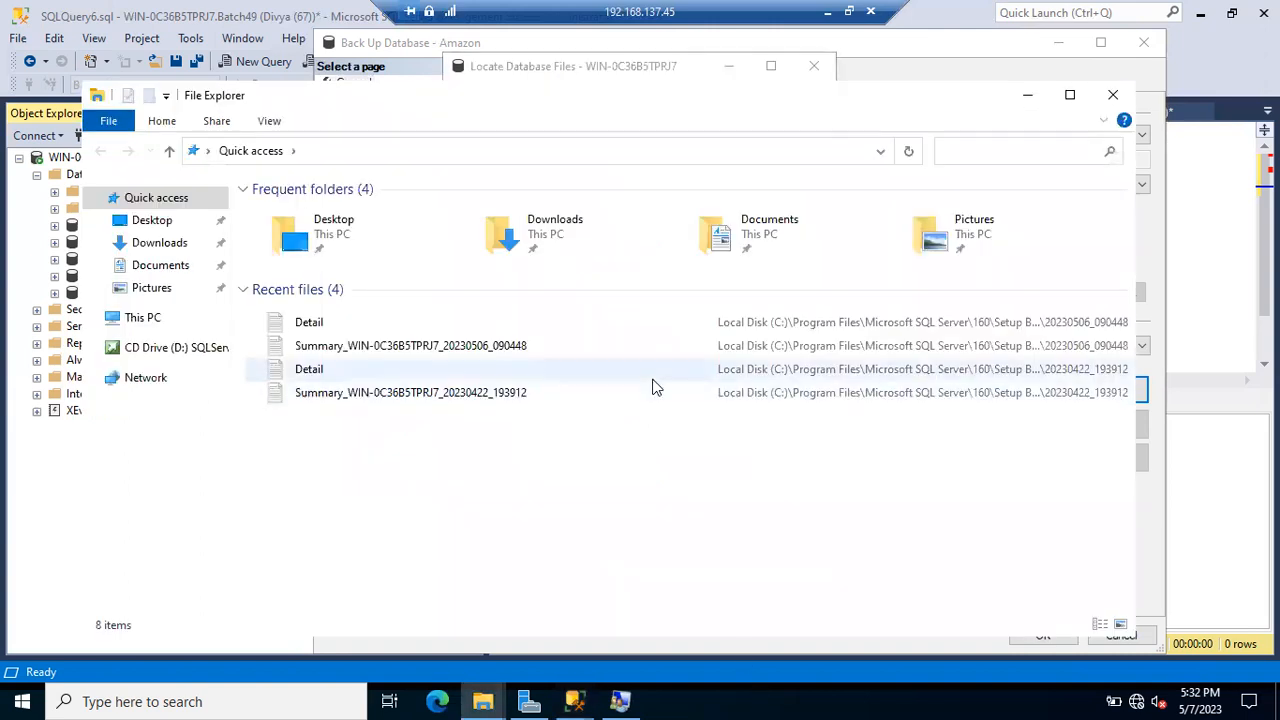
pyautogui.click(148, 319)
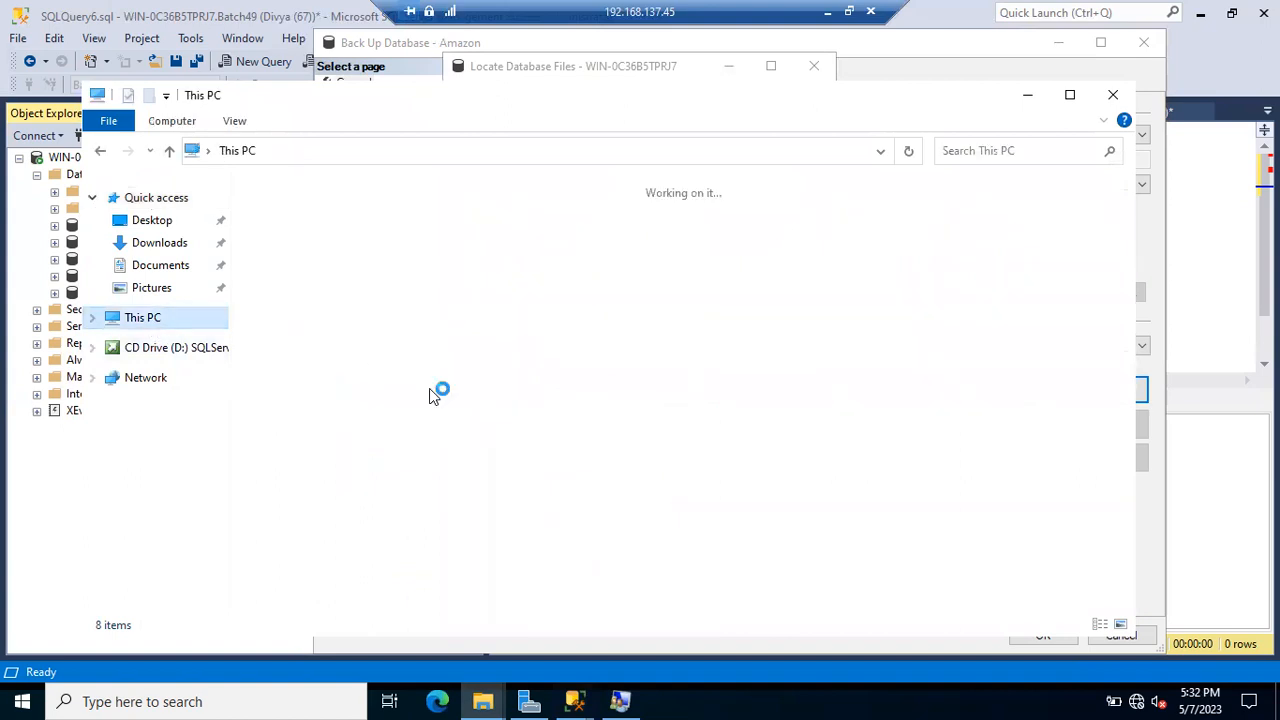
pyautogui.doubleClick(345, 420)
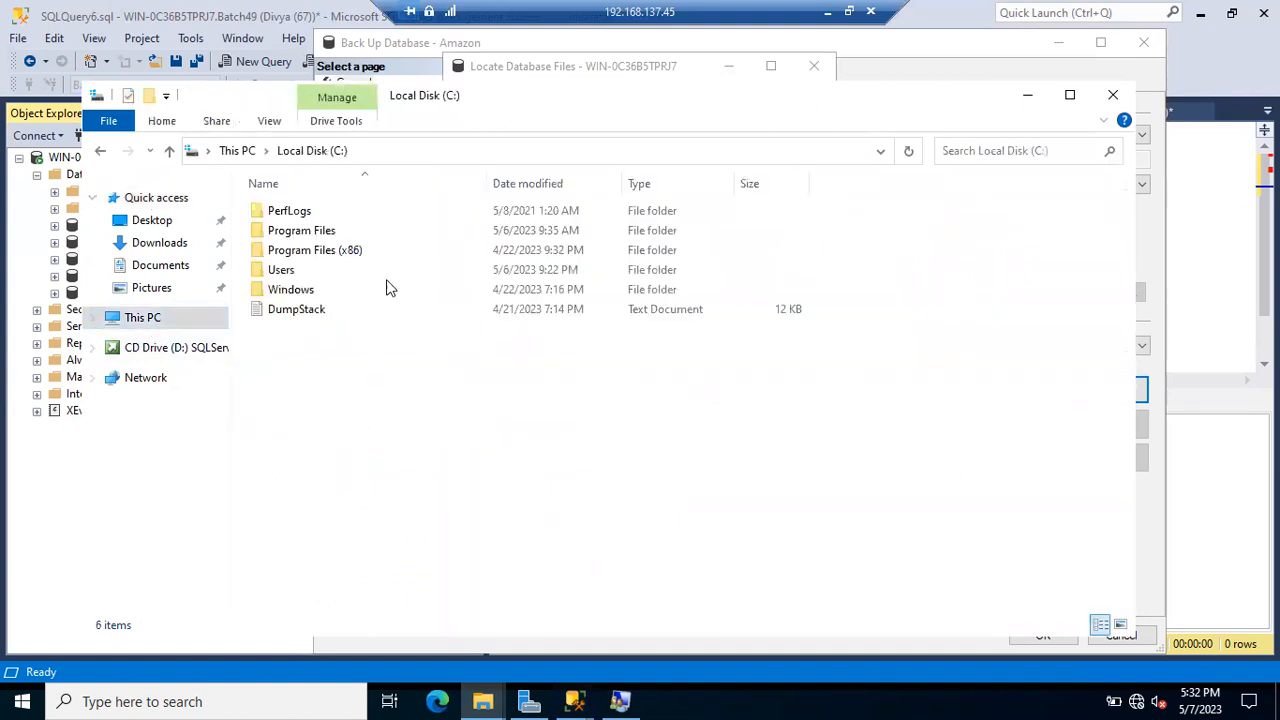
pyautogui.doubleClick(318, 233)
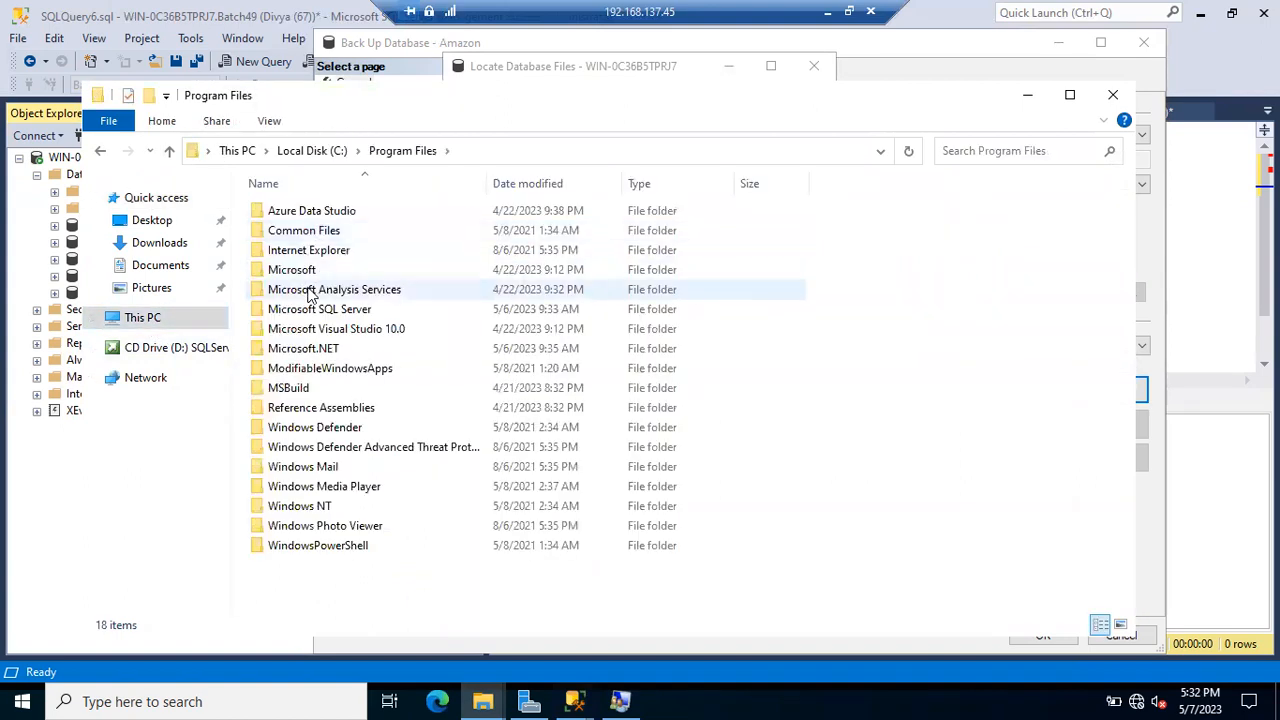
pyautogui.doubleClick(314, 309)
pyautogui.click(315, 291)
pyautogui.doubleClick(313, 289)
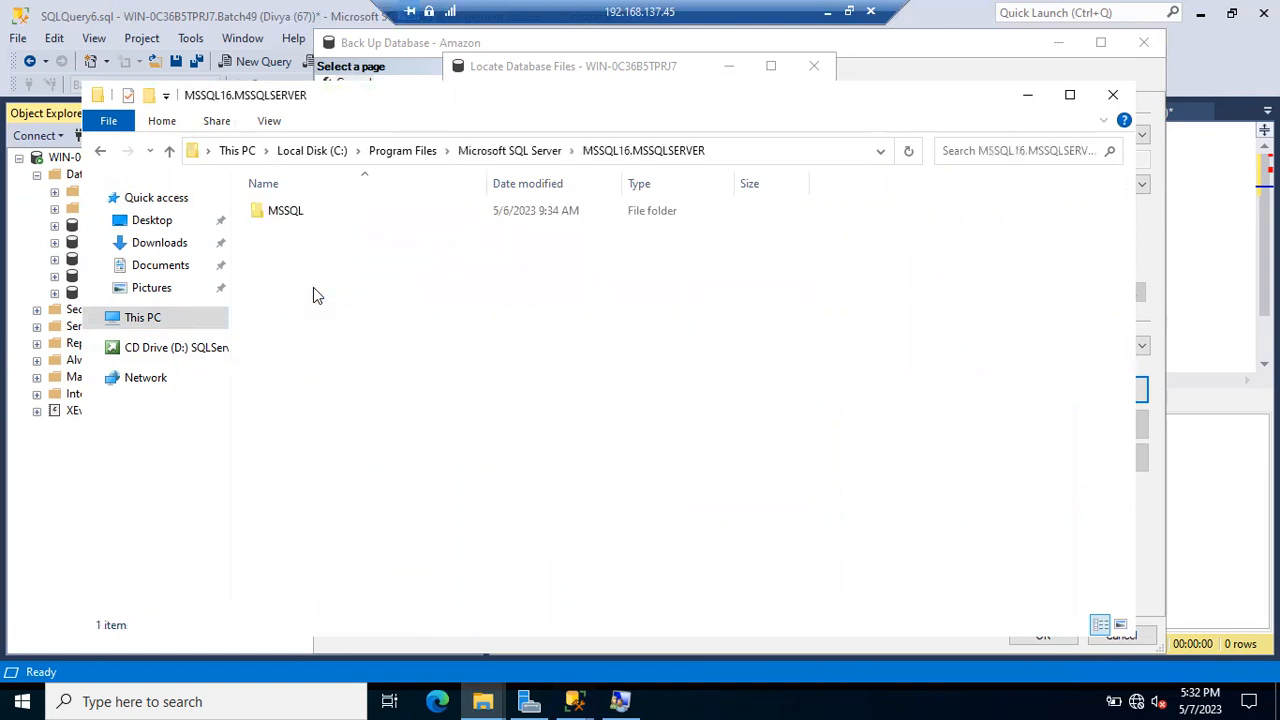
pyautogui.doubleClick(290, 214)
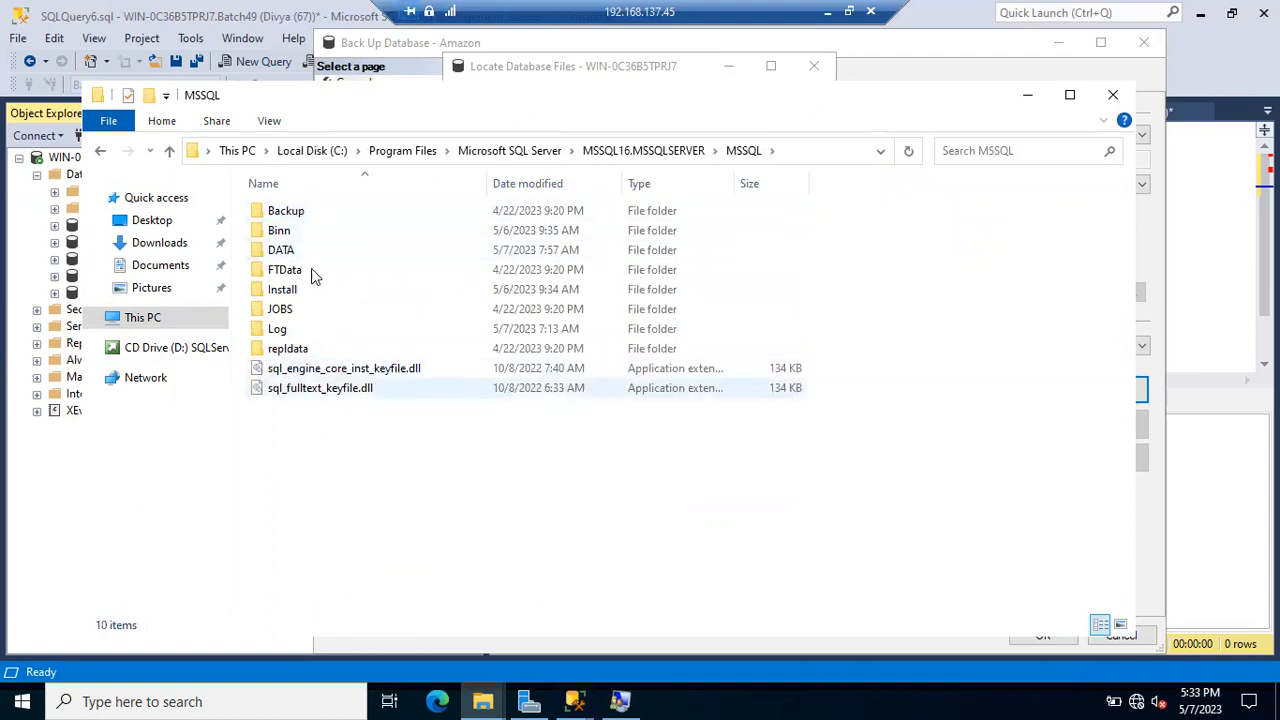
pyautogui.doubleClick(308, 212)
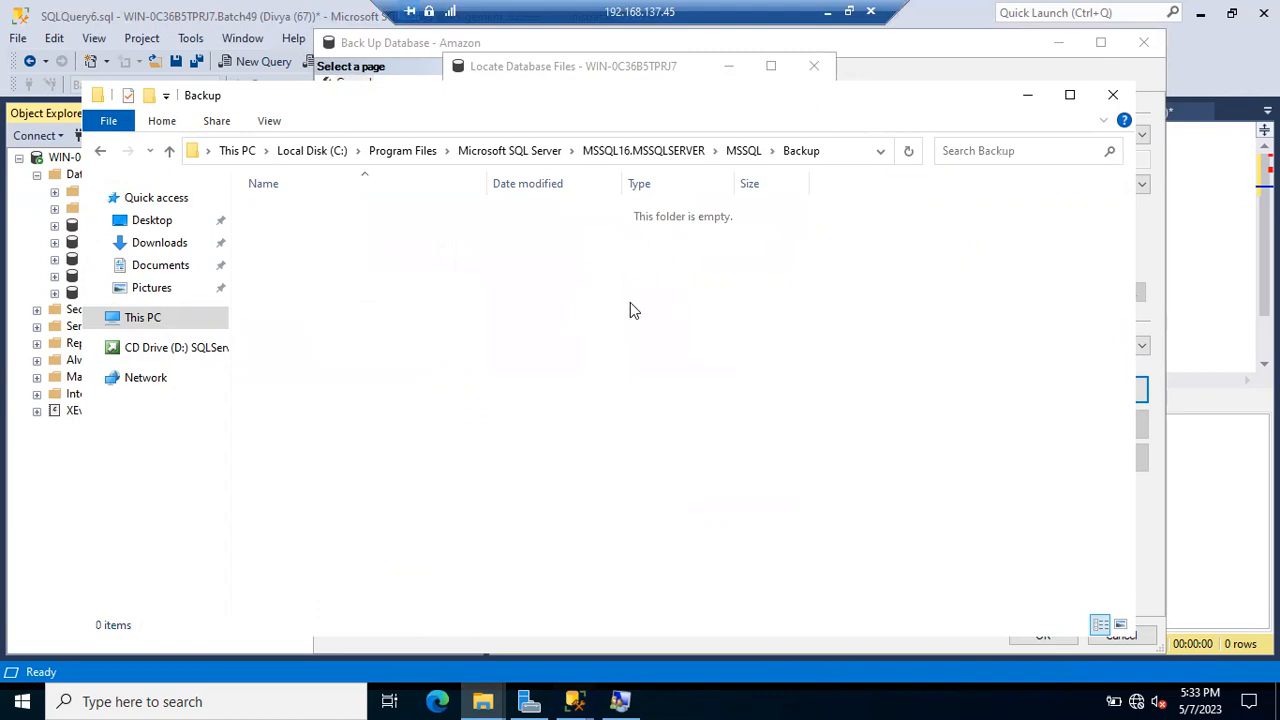
pyautogui.click(1024, 95)
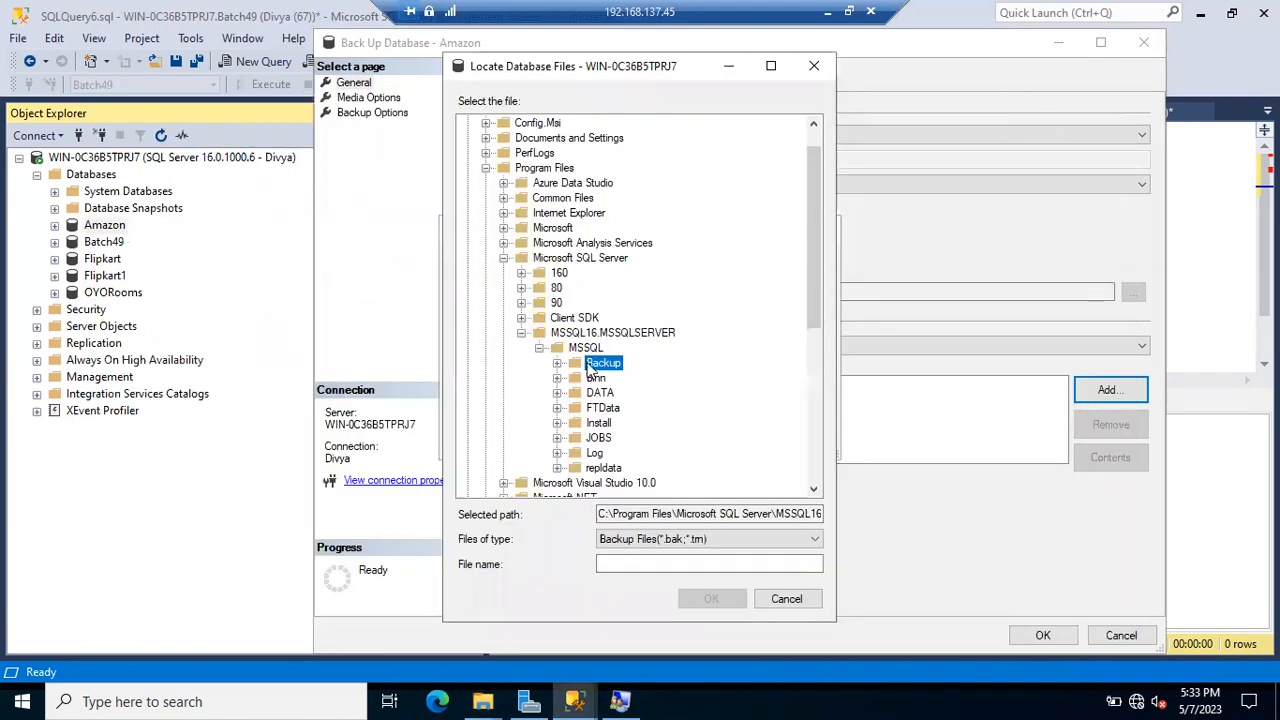
# Name the backup file Amazon_FullBackup_06052023.bak and add it as the backup destination
pyautogui.click(620, 562)
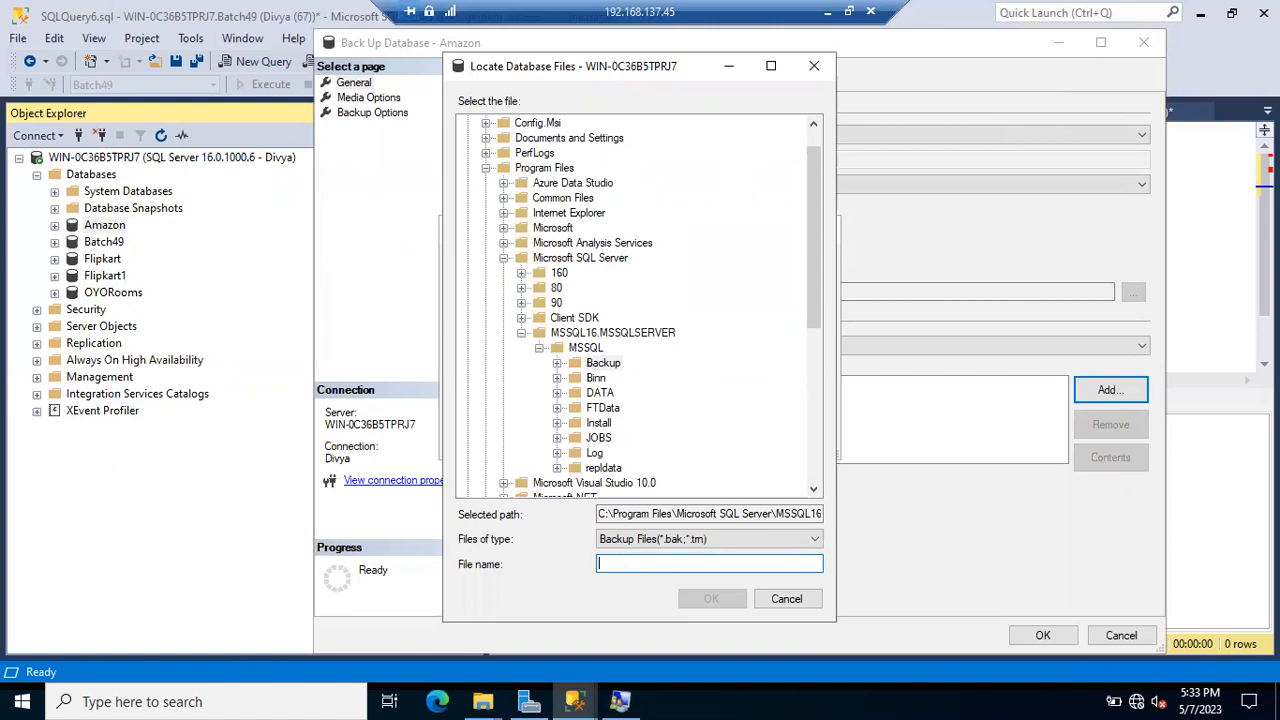
pyautogui.write('Amz')
pyautogui.press('BackSpace')
pyautogui.write('azon')
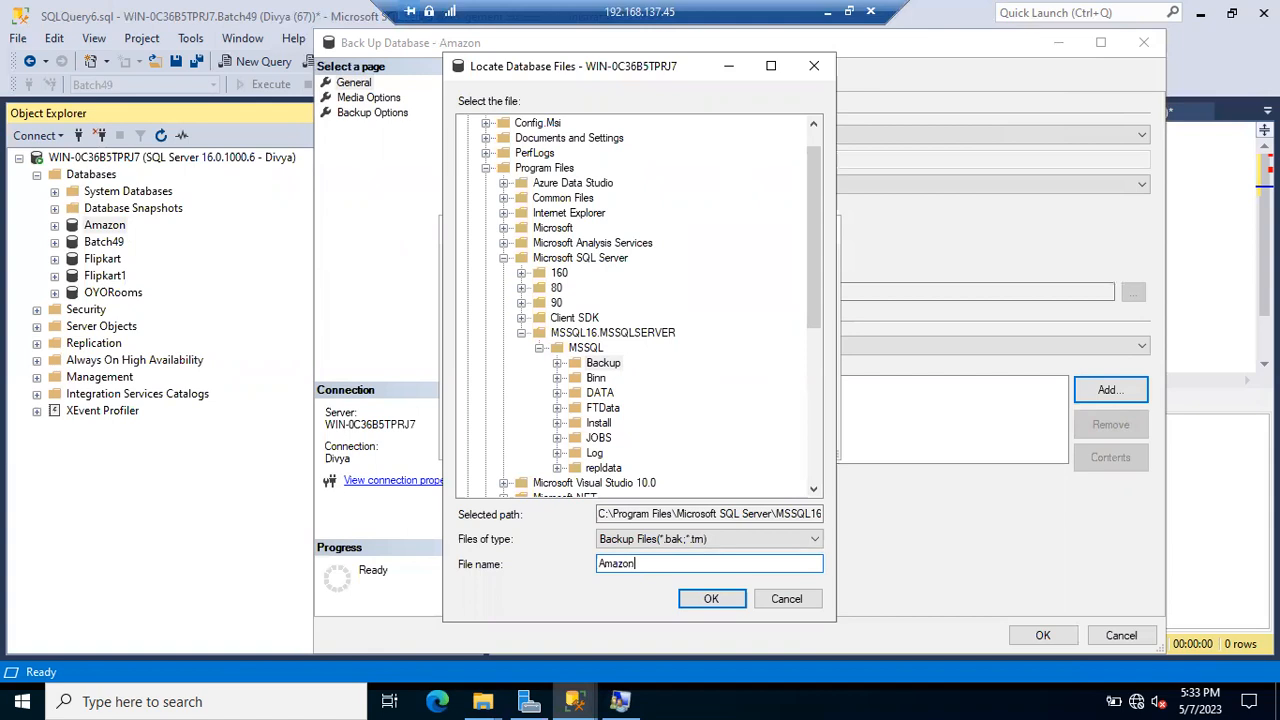
pyautogui.write('_FullBackup_050')
pyautogui.press('BackSpace')
pyautogui.press('BackSpace')
pyautogui.write('6052023.')
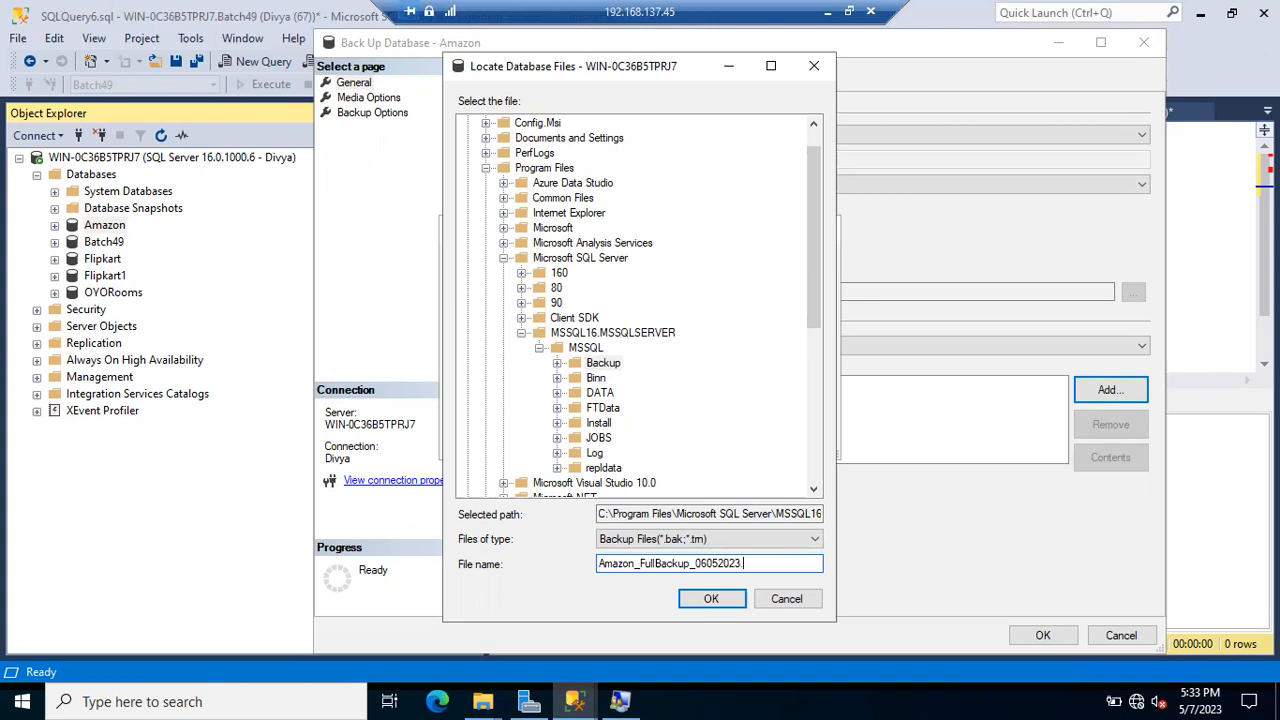
pyautogui.write('bak')
pyautogui.moveTo(599, 563)
pyautogui.mouseDown()
pyautogui.moveTo(767, 563)
pyautogui.moveTo(580, 558)
pyautogui.mouseUp()
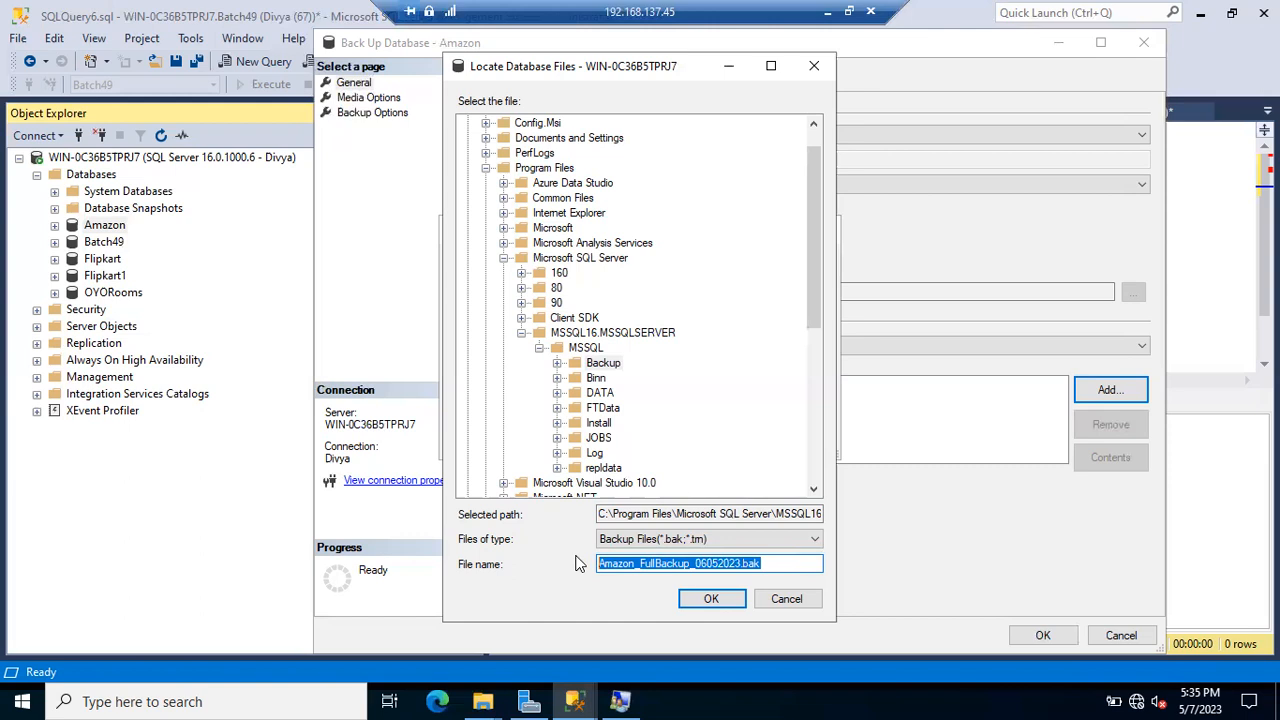
pyautogui.click(711, 598)
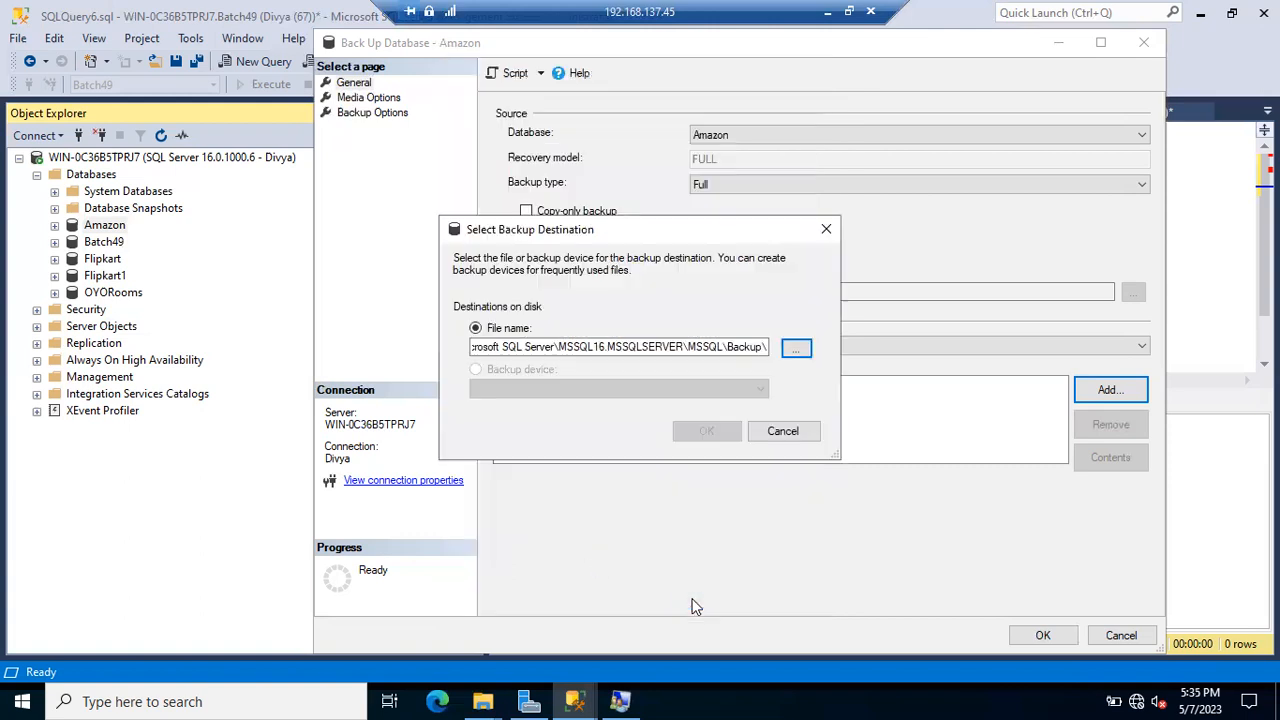
pyautogui.click(712, 431)
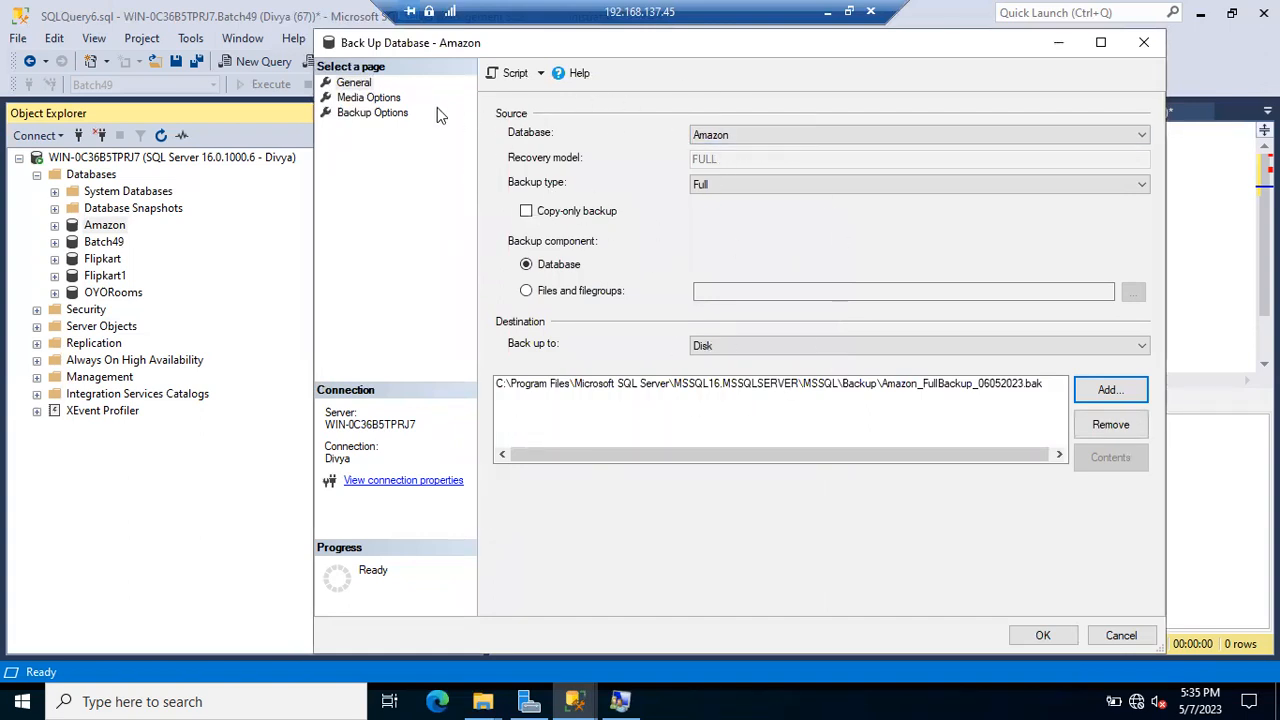
# Review the backup's media options for overwriting and reliability, comparing them with the general destination settings
pyautogui.click(371, 100)
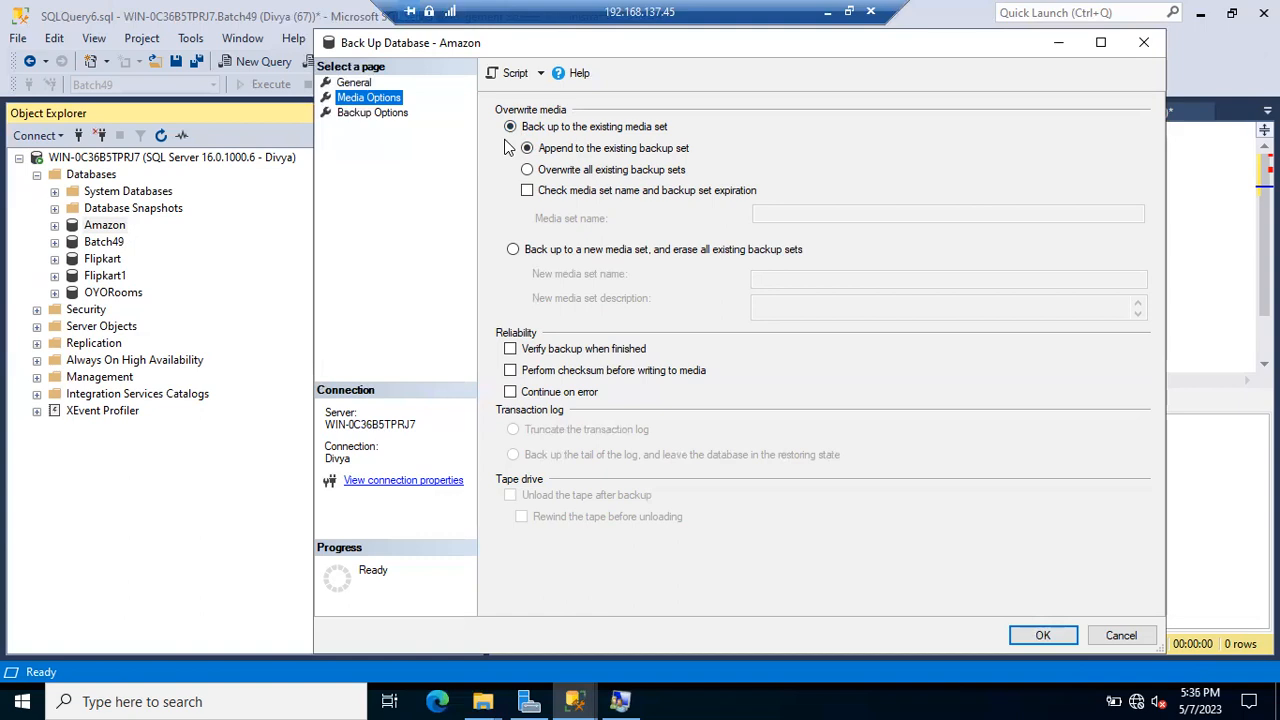
pyautogui.click(354, 83)
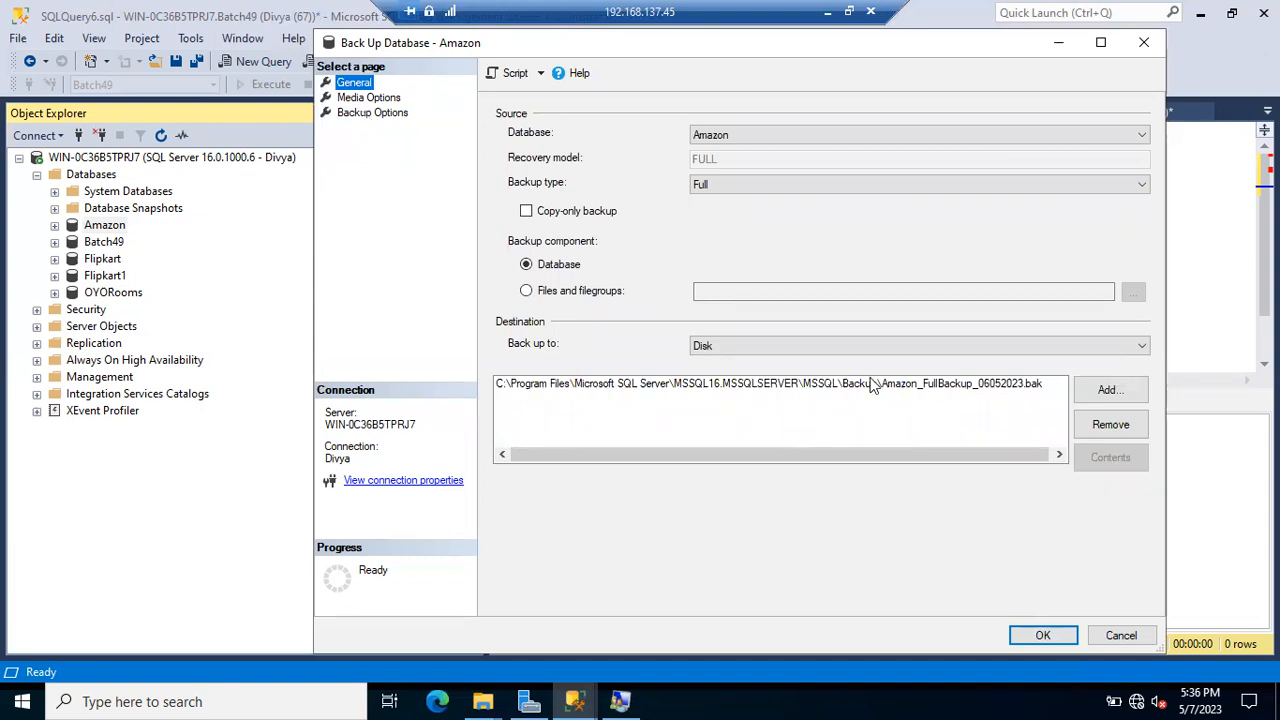
pyautogui.click(385, 105)
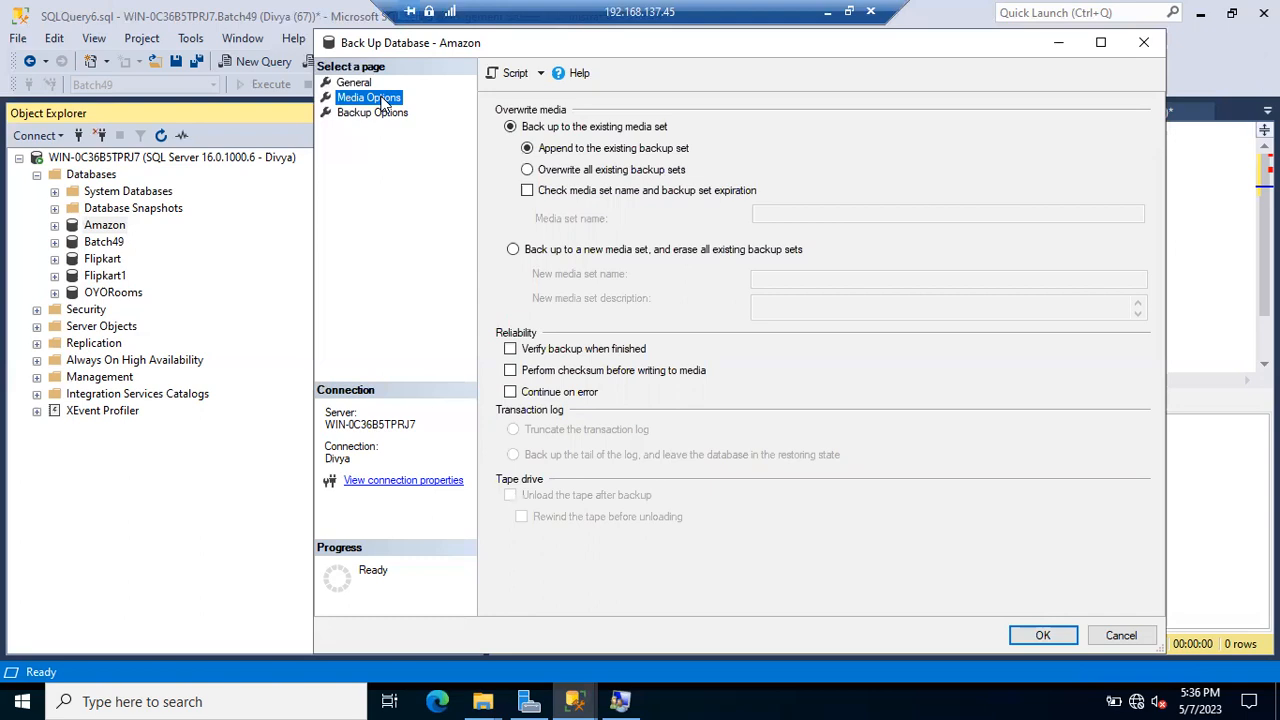
# Leave the remote session for the local desktop and select the Sha text document to view its file details
pyautogui.click(828, 12)
pyautogui.click(843, 700)
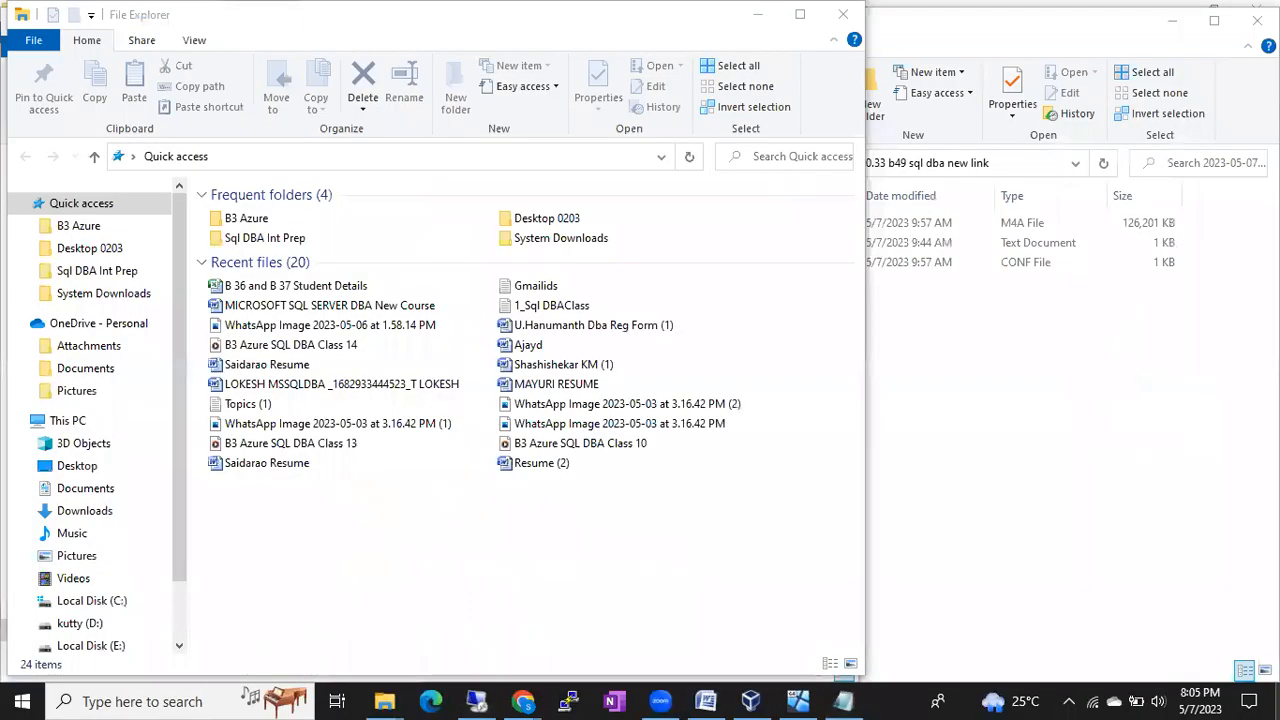
pyautogui.press('super+d')
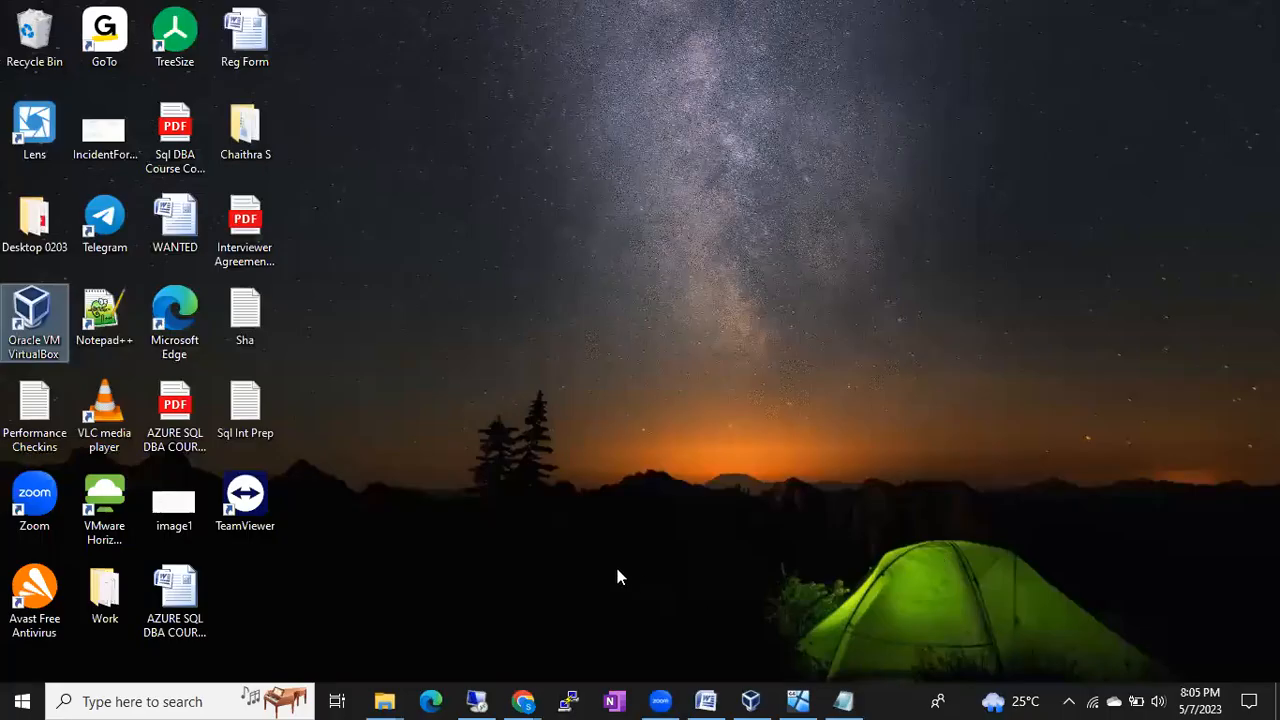
pyautogui.click(255, 320)
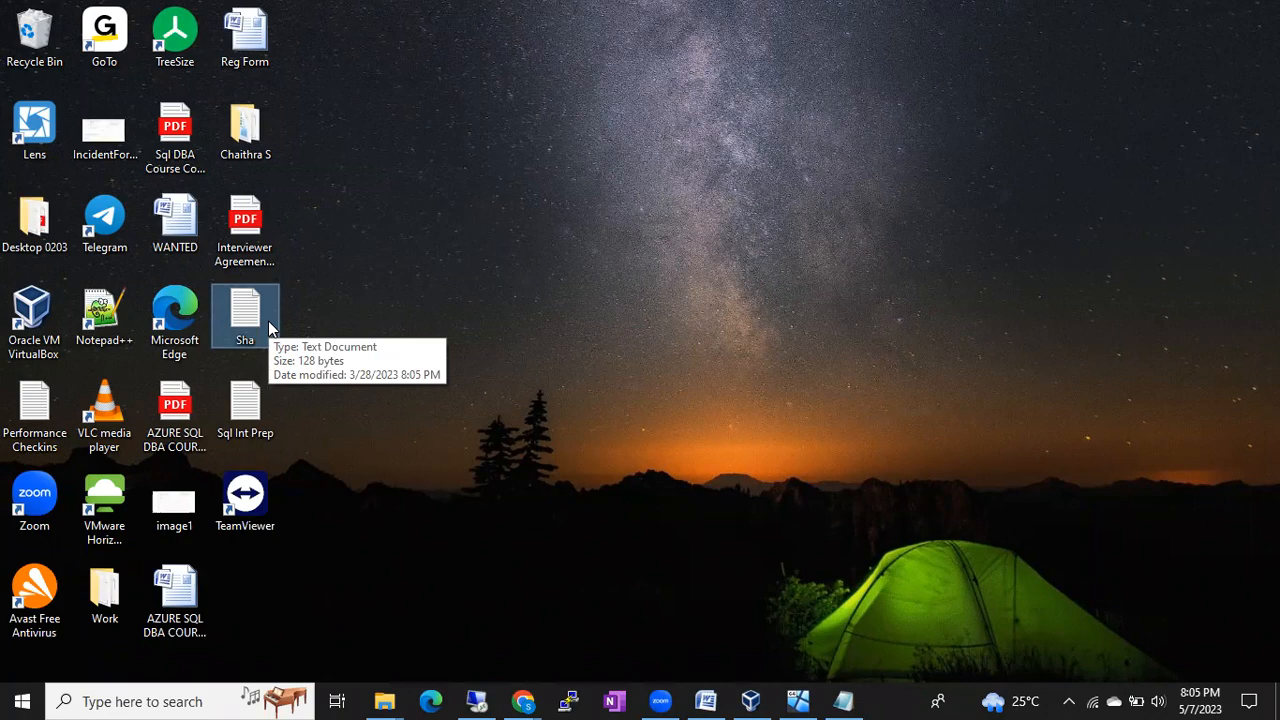
# Return to the remote session and compare the backup's general destination settings with its append and overwrite media options
pyautogui.click(477, 701)
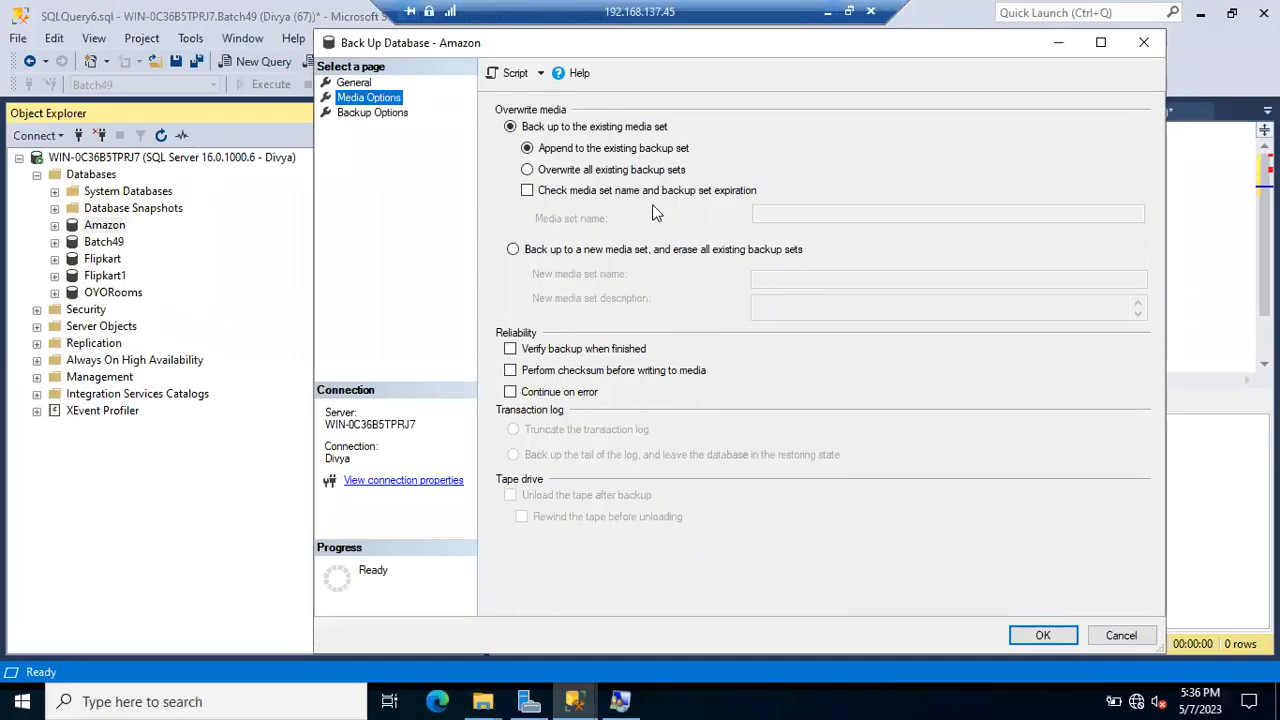
pyautogui.click(355, 83)
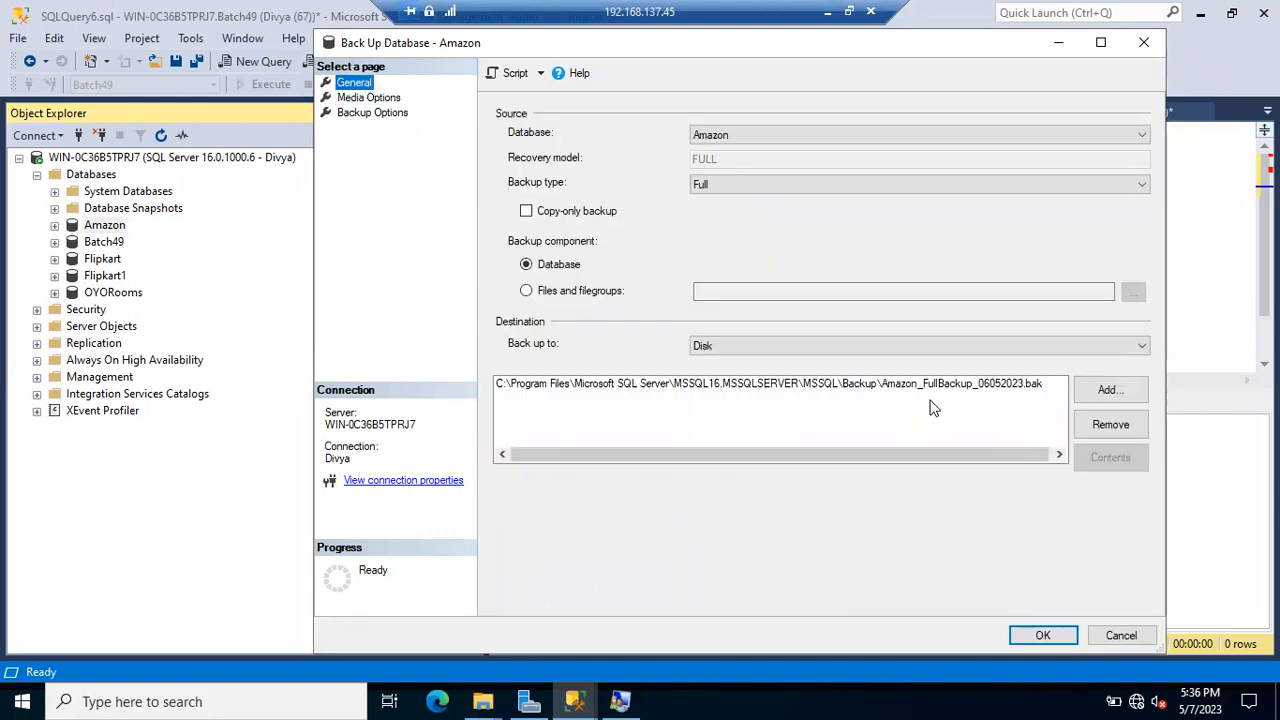
pyautogui.click(369, 98)
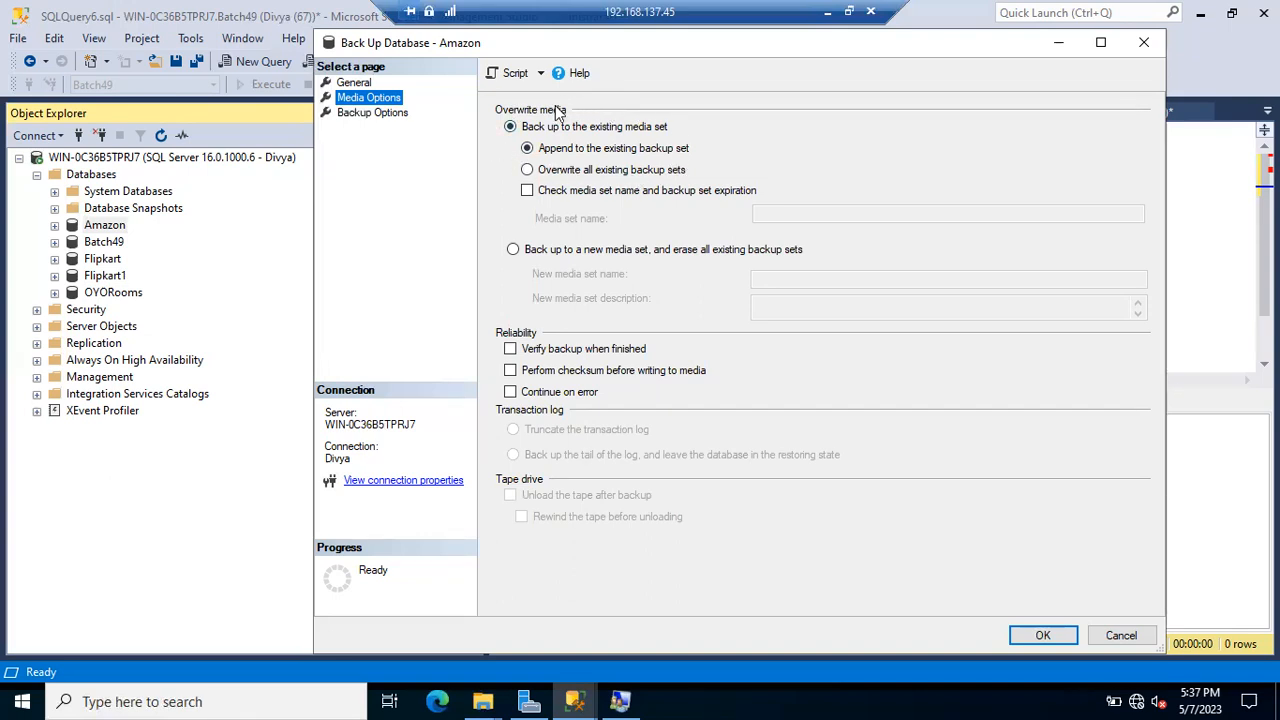
pyautogui.click(357, 84)
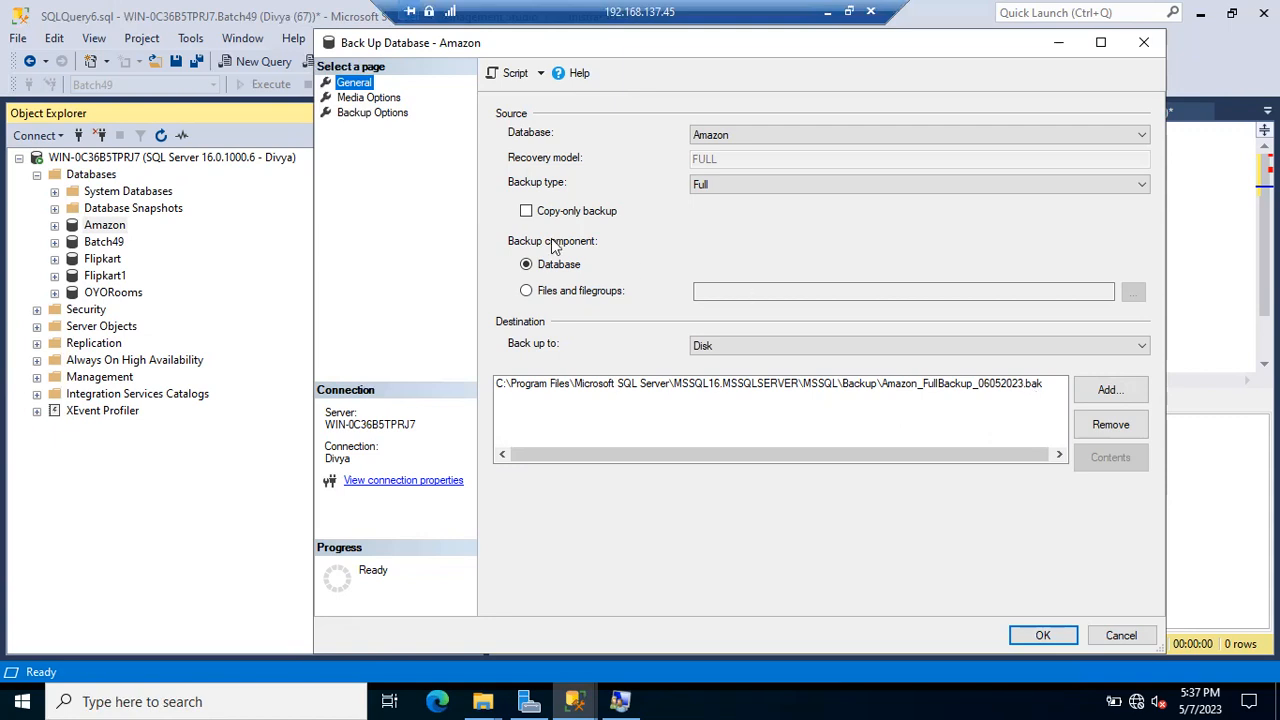
pyautogui.click(381, 99)
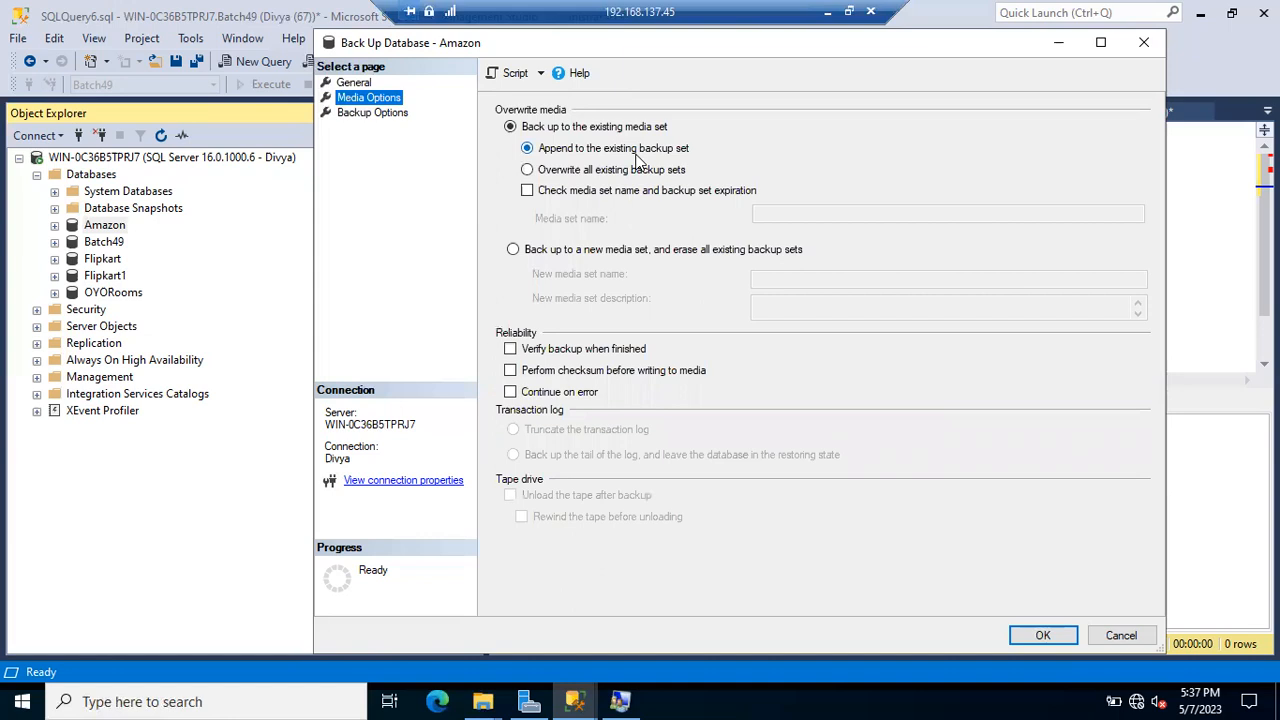
pyautogui.click(527, 170)
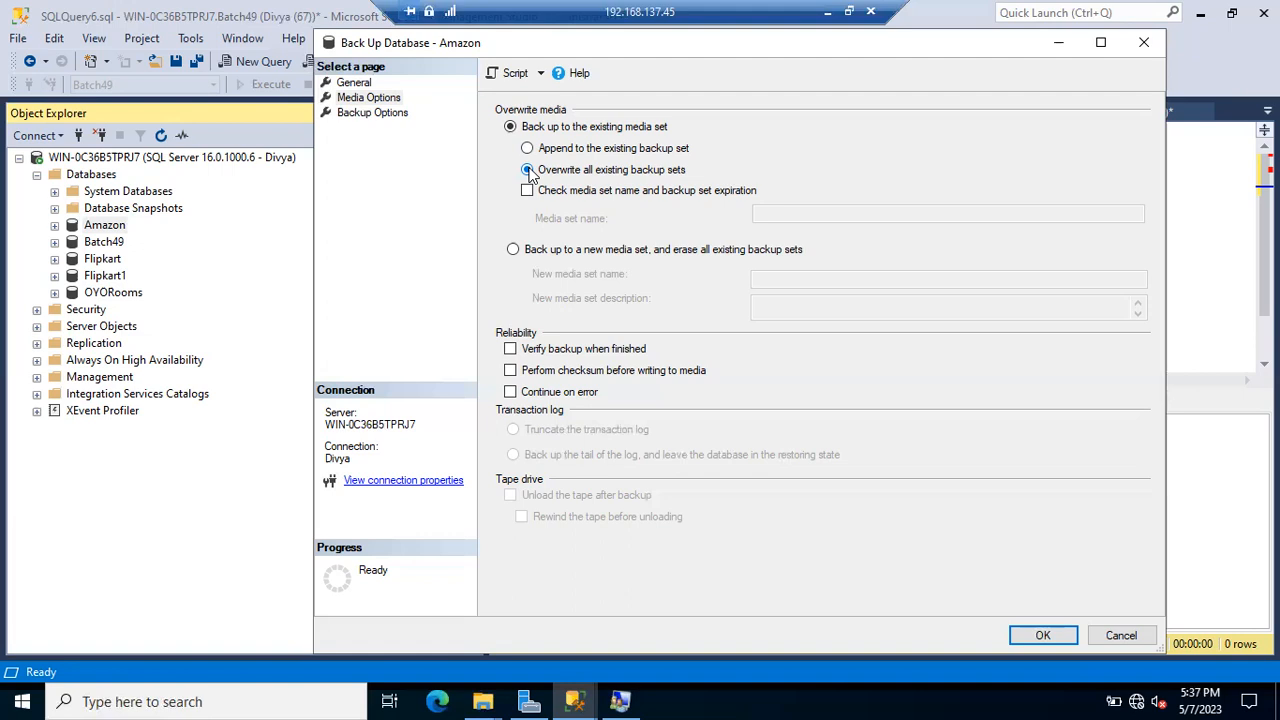
pyautogui.click(528, 148)
# Review the backup options for the backup set's name, its expiration after days or on a date, and the compression choices
pyautogui.click(384, 115)
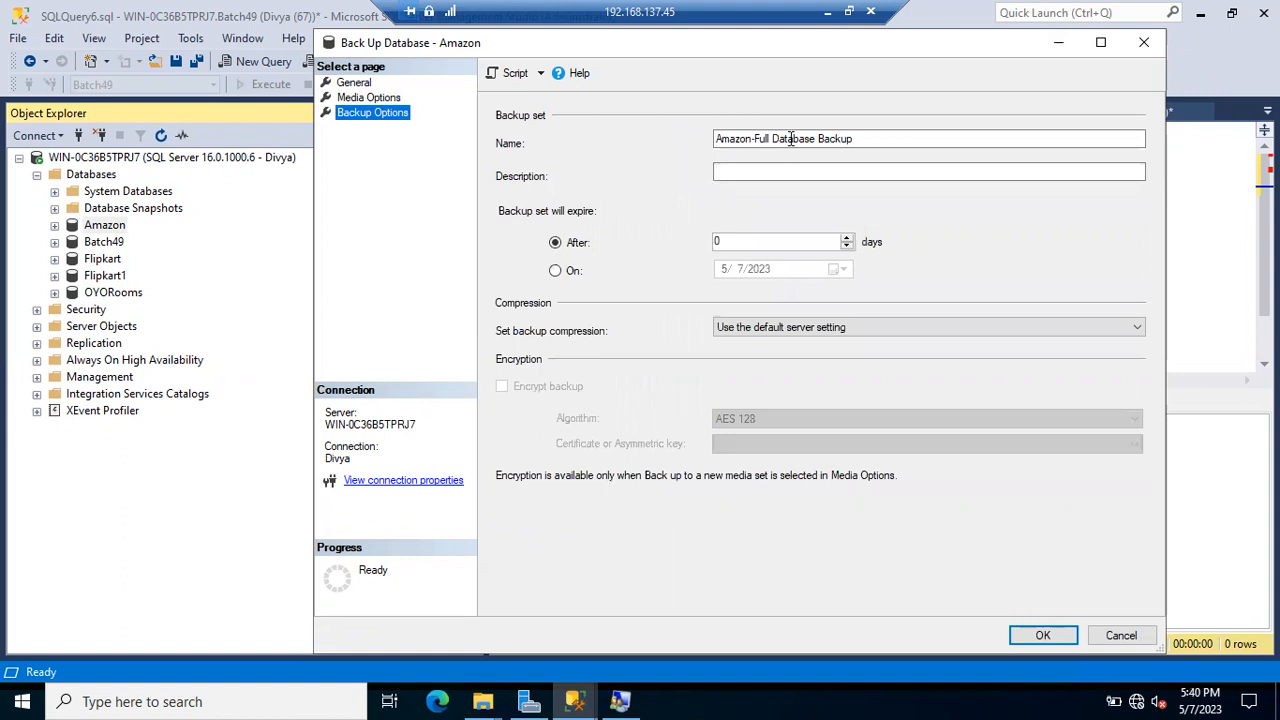
pyautogui.click(873, 131)
pyautogui.moveTo(873, 131); pyautogui.dragTo(703, 137)
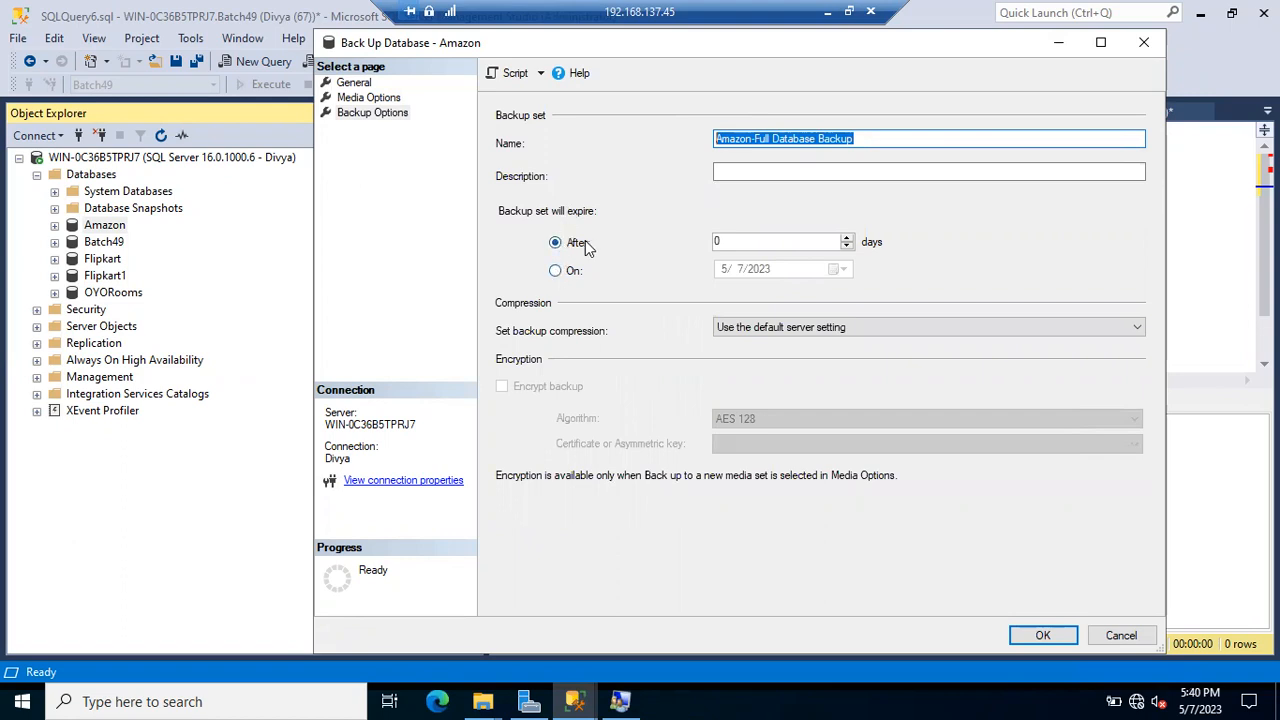
pyautogui.moveTo(732, 239); pyautogui.dragTo(680, 252)
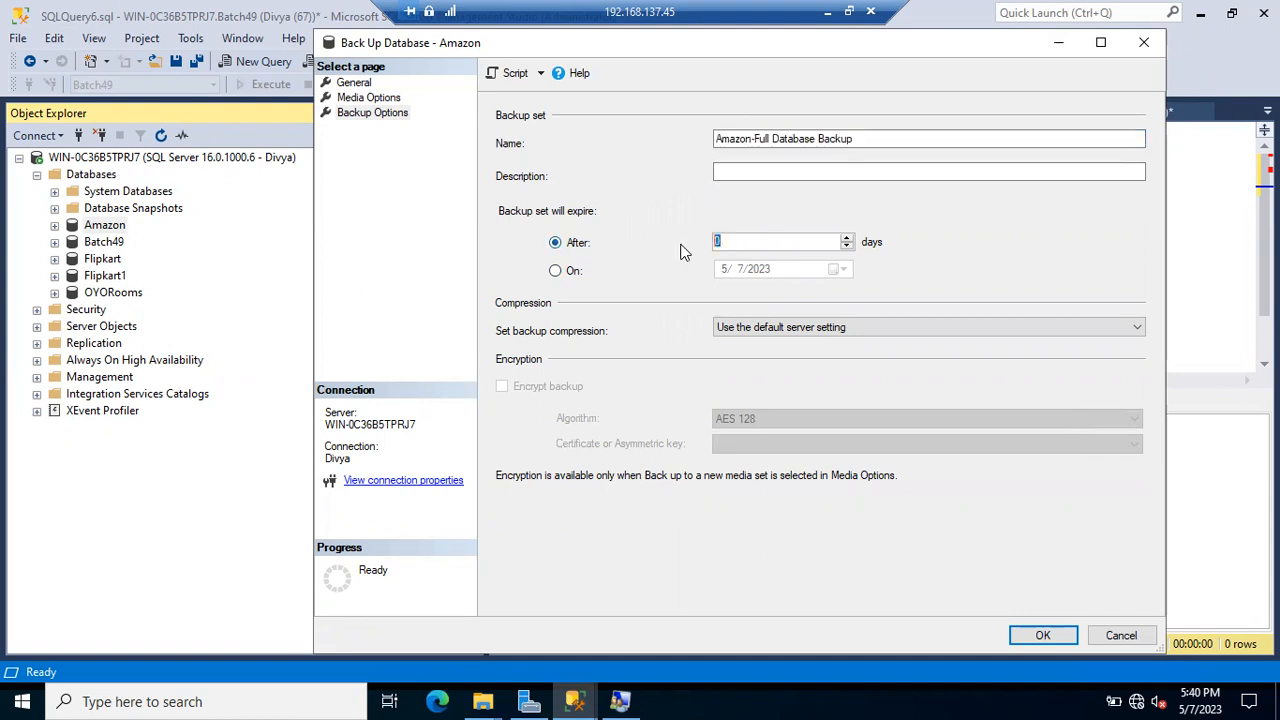
pyautogui.click(555, 270)
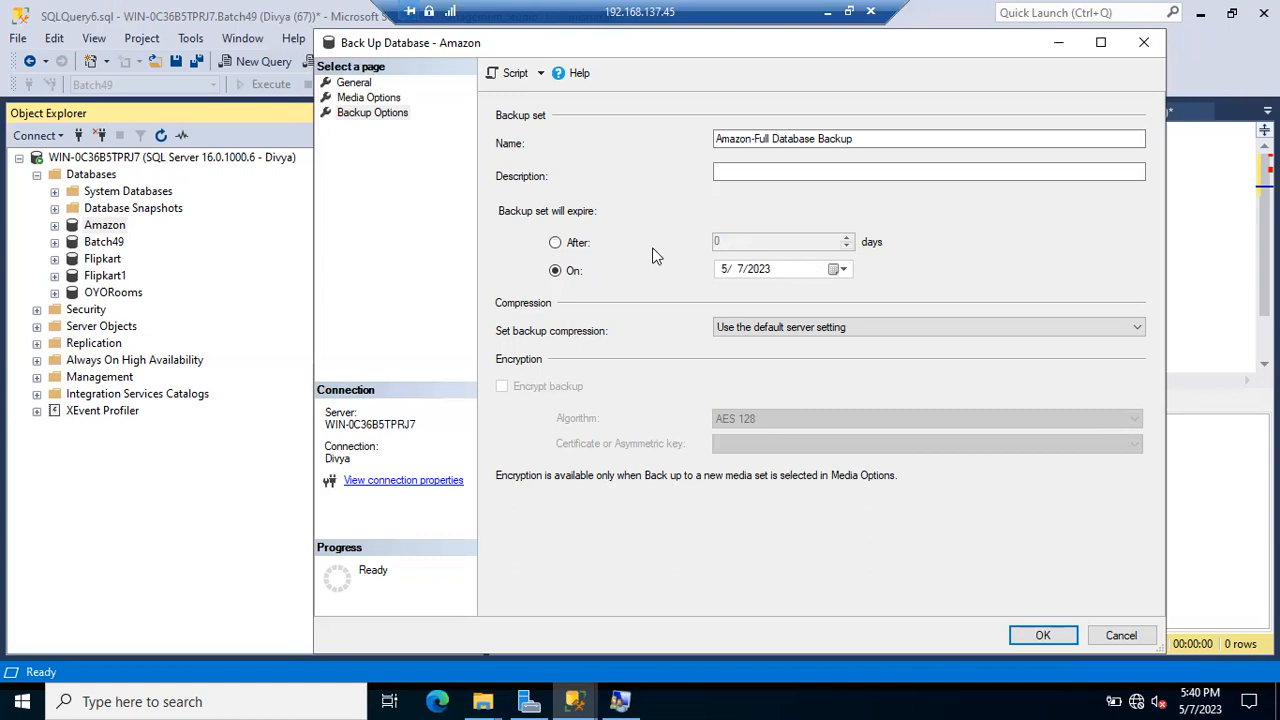
pyautogui.click(577, 251)
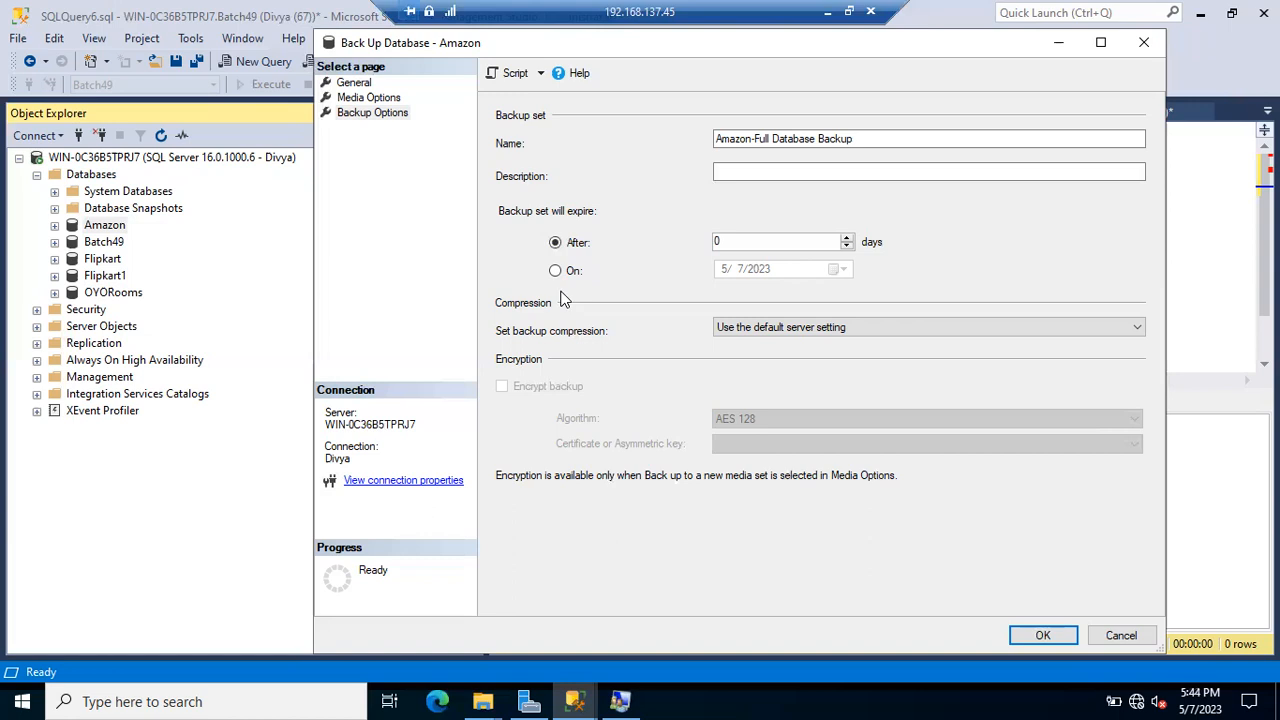
pyautogui.click(740, 331)
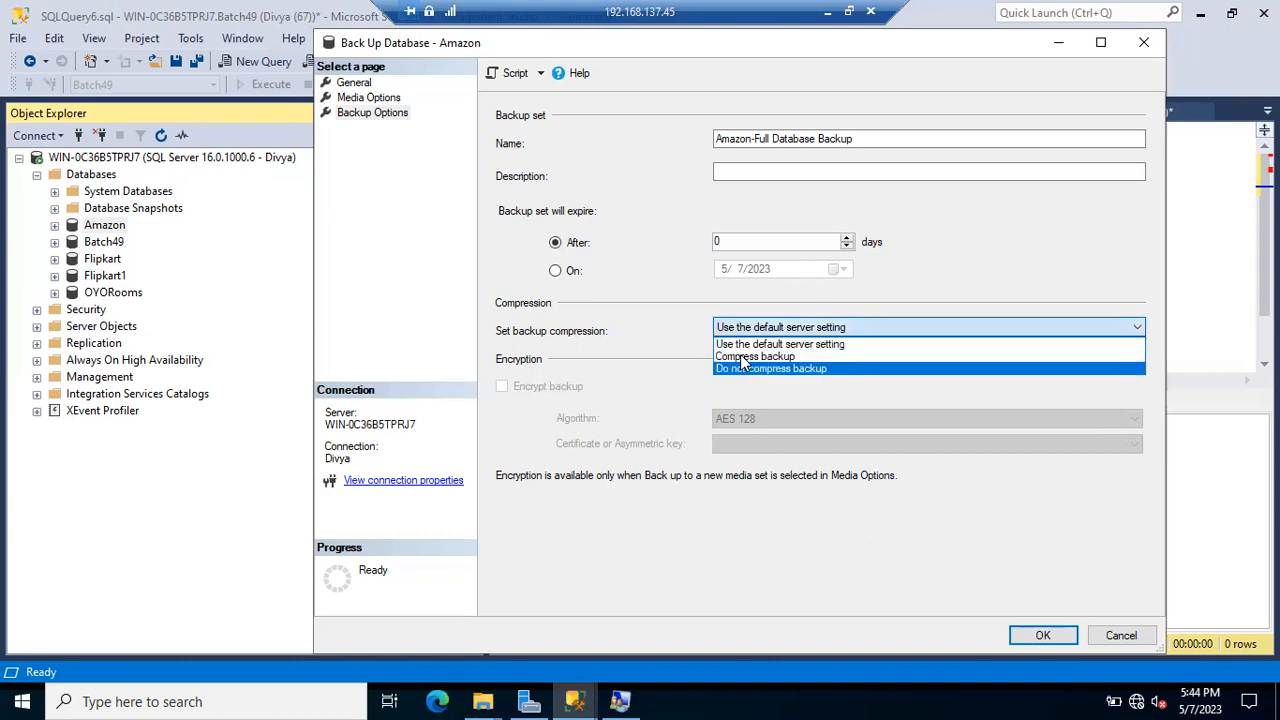
pyautogui.click(750, 331)
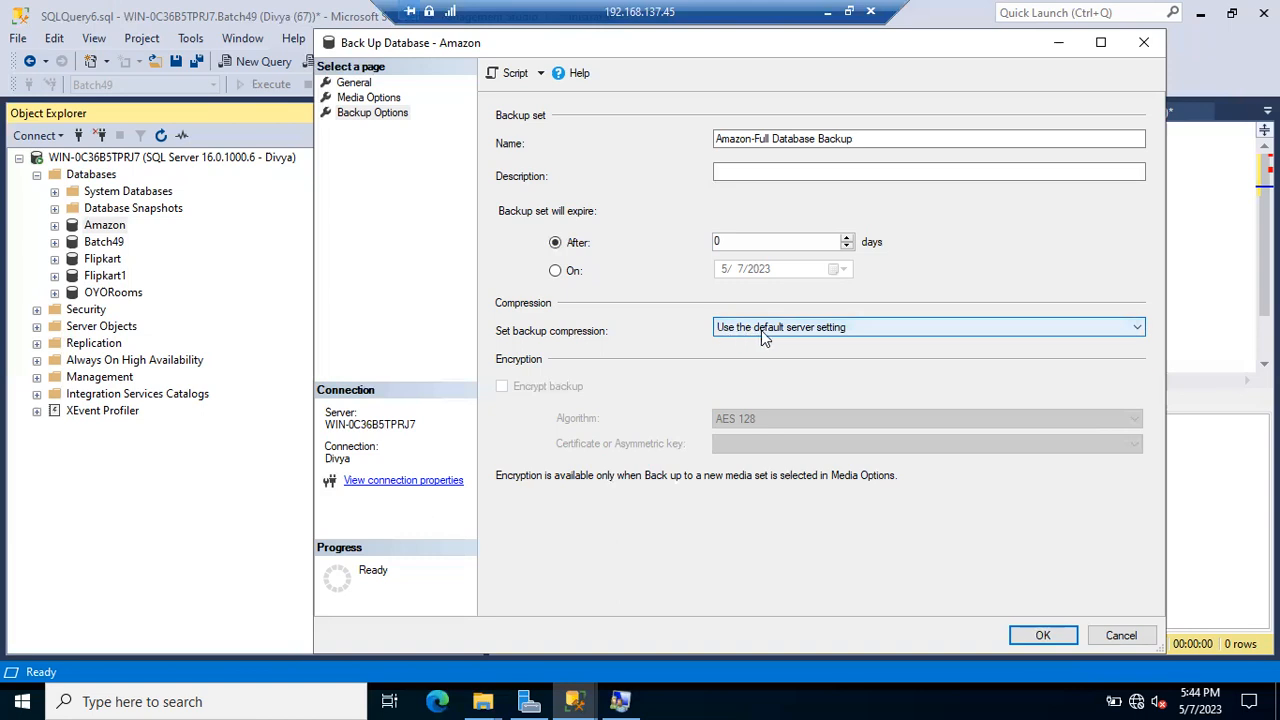
# Try to enable Compress backup in the server's database settings from the current login's connection, and close the server properties
pyautogui.click(240, 160)
pyautogui.rightClick(240, 160)
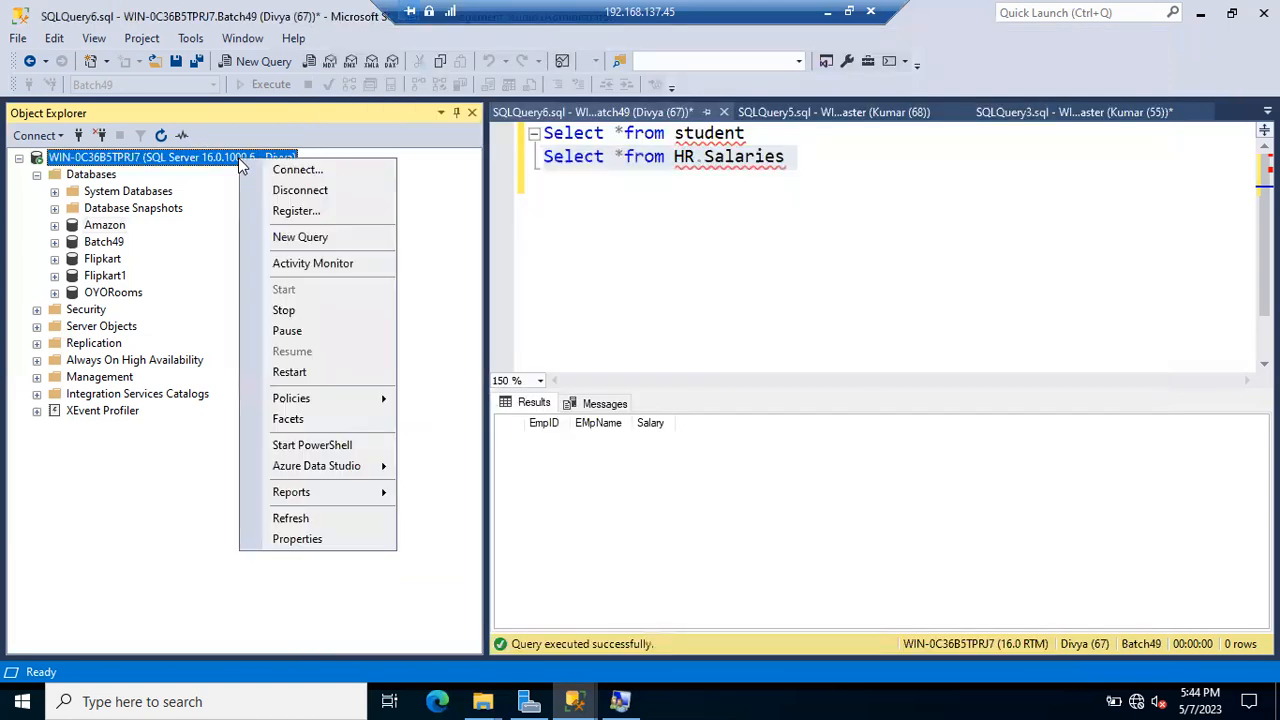
pyautogui.click(297, 539)
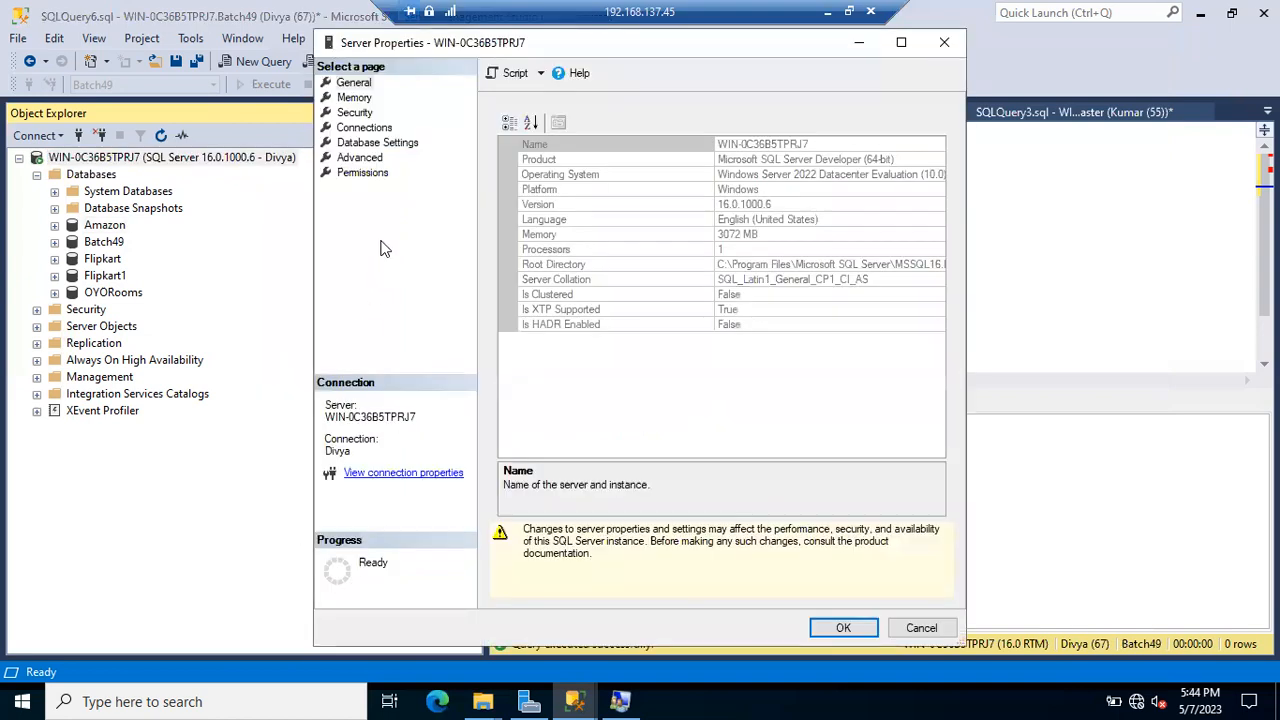
pyautogui.click(370, 143)
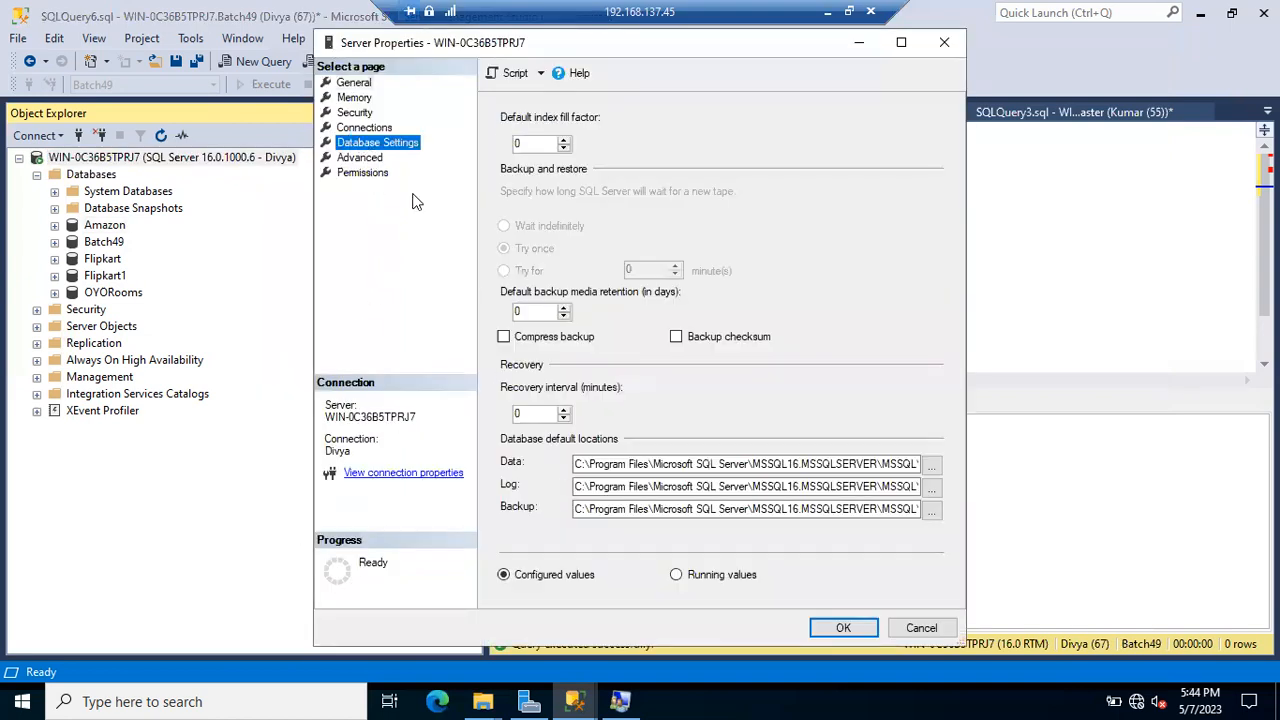
pyautogui.click(504, 337)
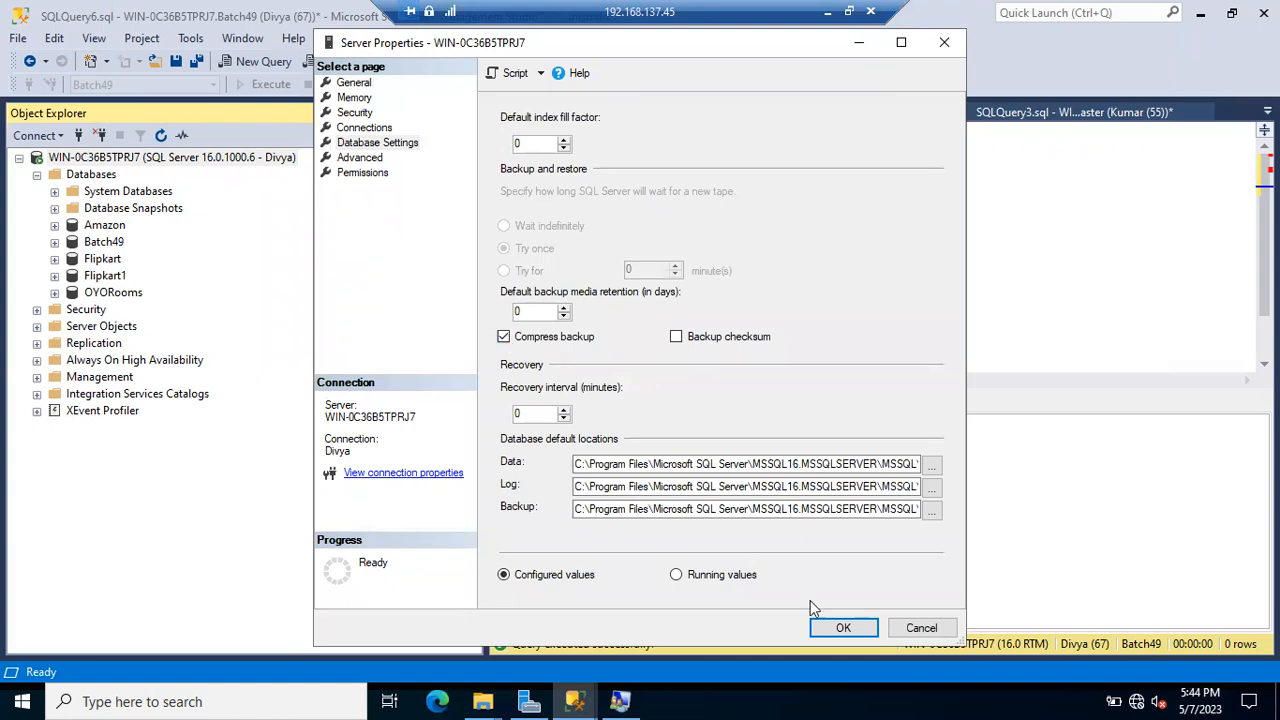
pyautogui.click(833, 633)
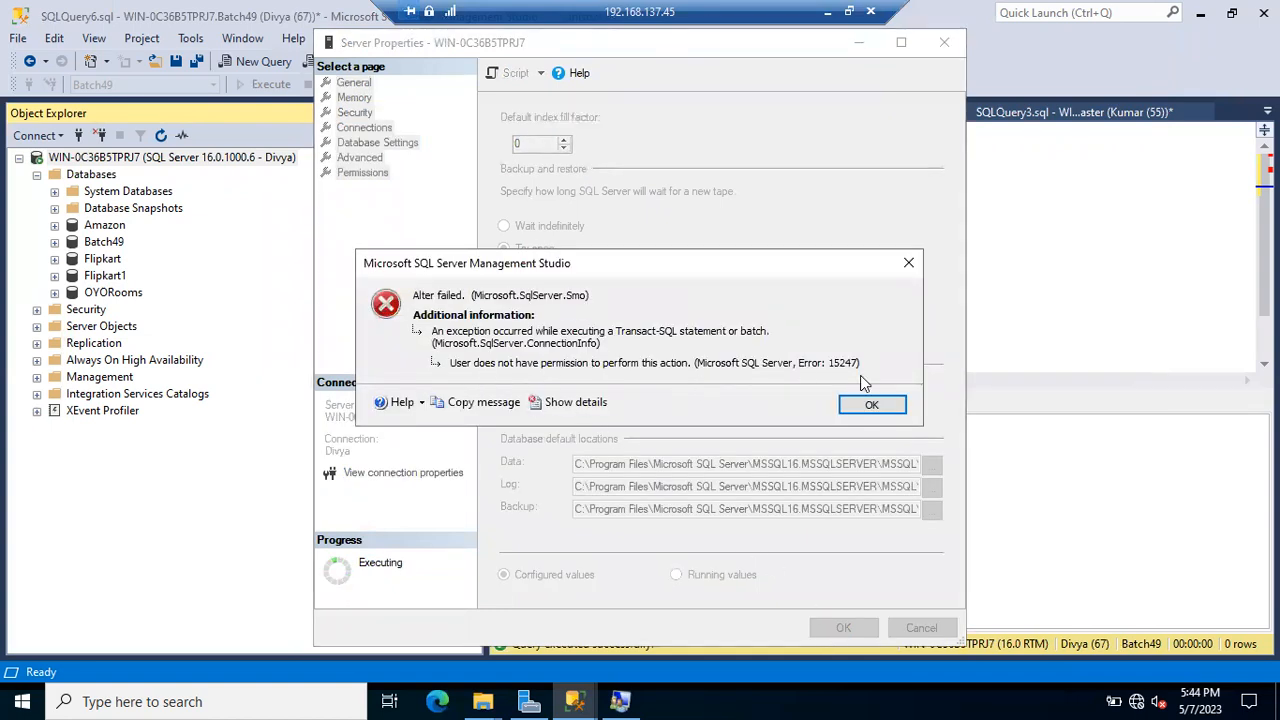
pyautogui.click(889, 408)
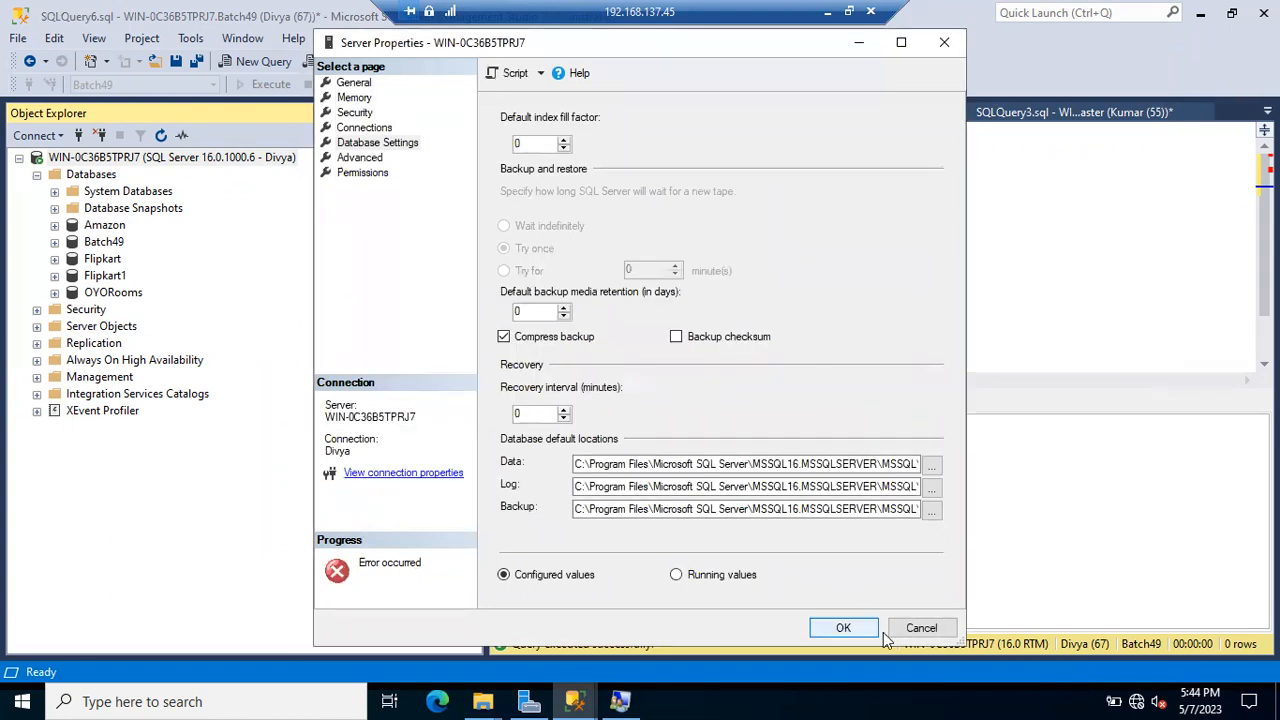
pyautogui.click(921, 628)
# Switch to the Administrator connection's window and enable Compress backup in the server's database settings
pyautogui.moveTo(575, 701)
pyautogui.click(420, 630)
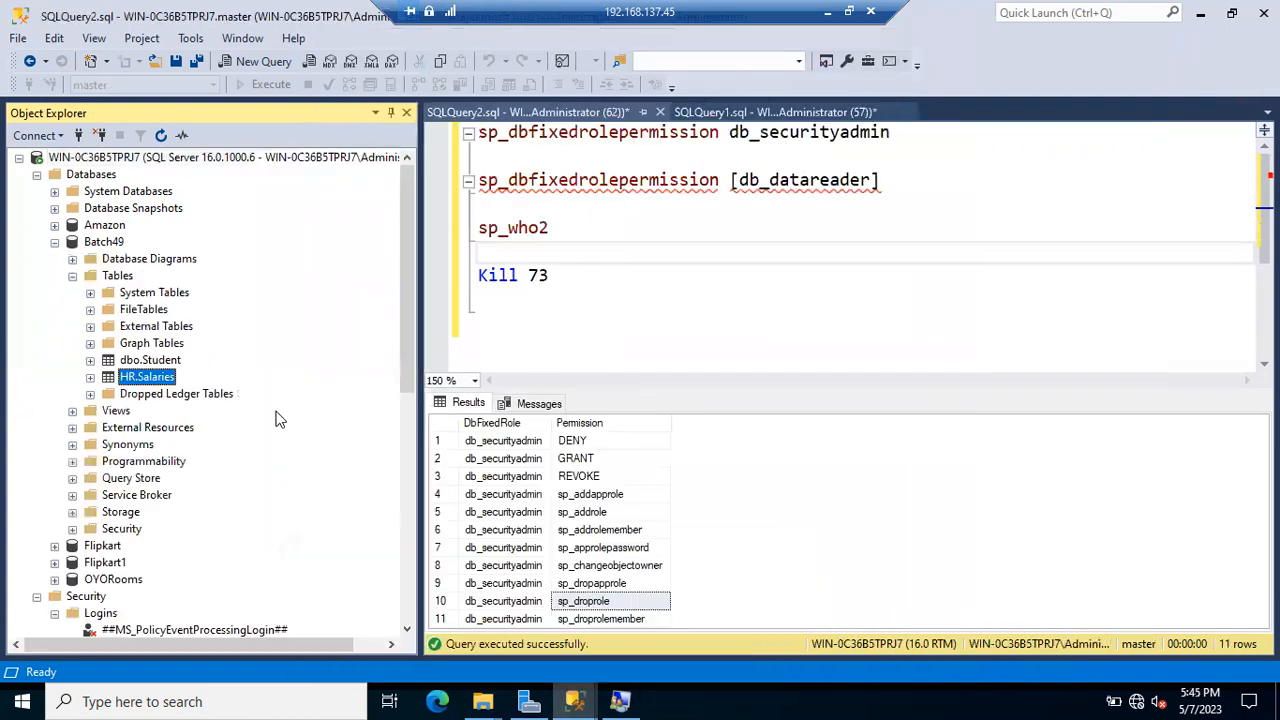
pyautogui.rightClick(140, 160)
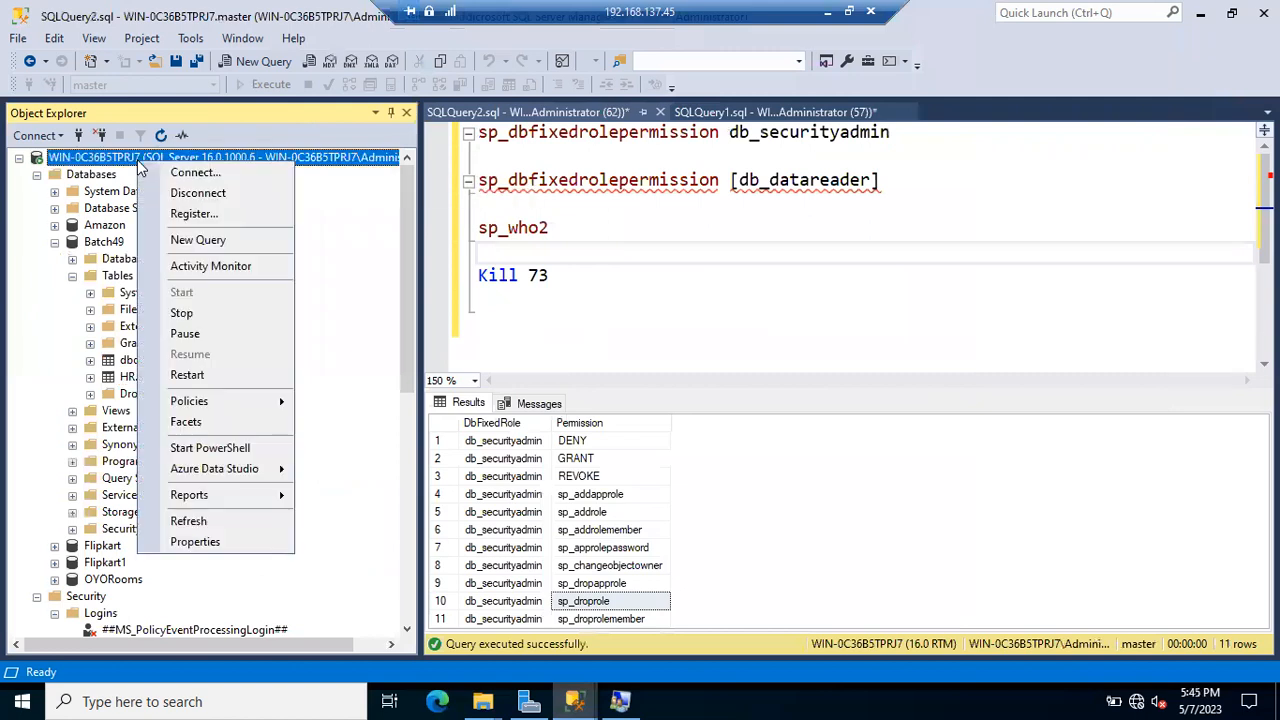
pyautogui.click(225, 541)
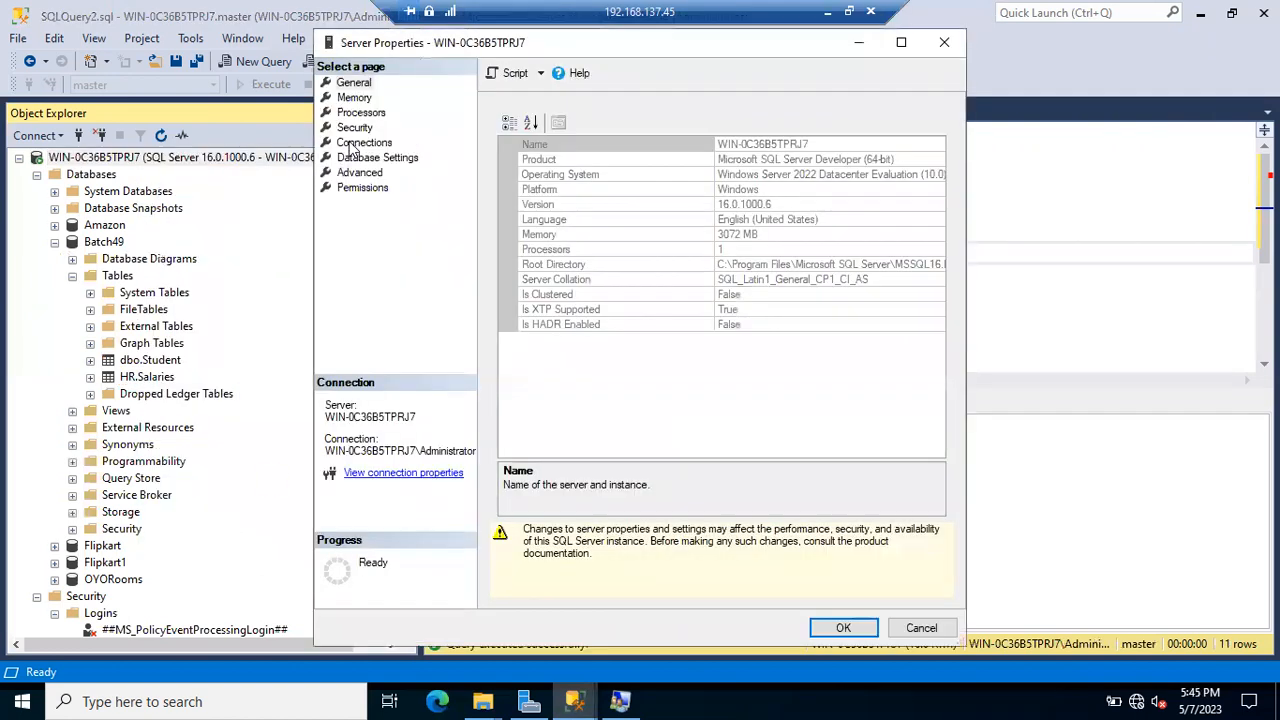
pyautogui.click(360, 157)
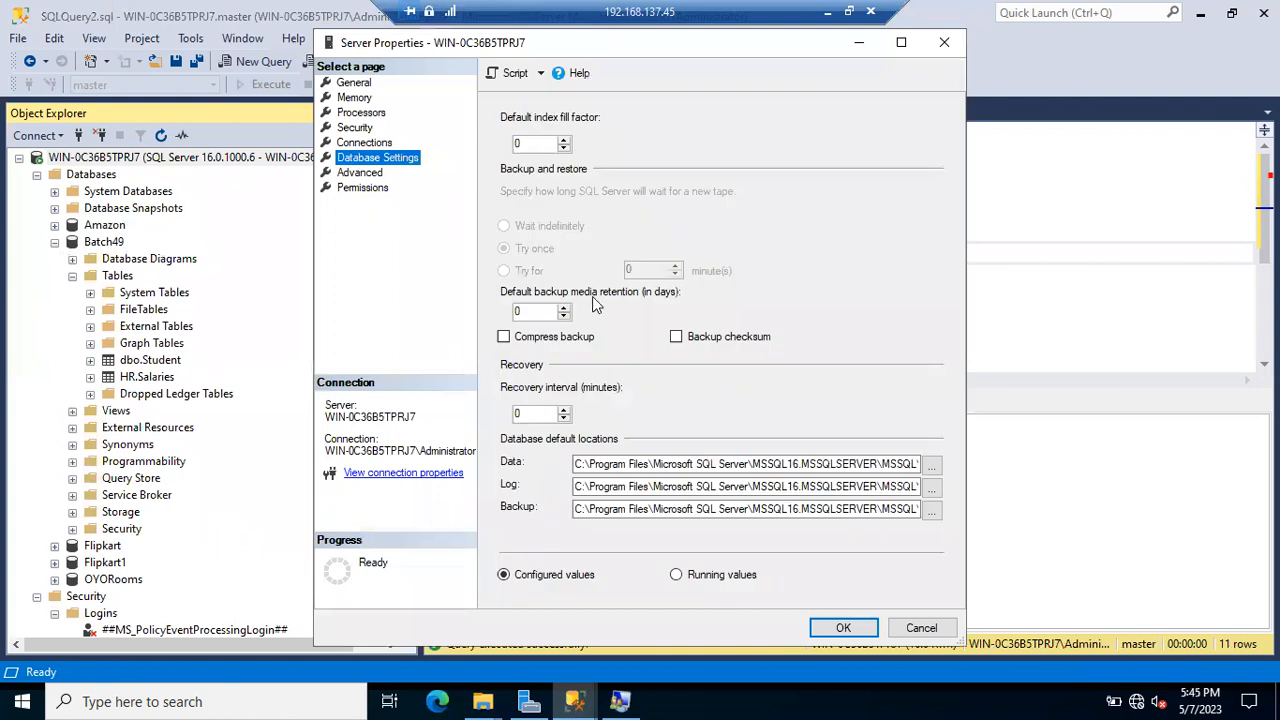
pyautogui.click(505, 338)
pyautogui.click(836, 630)
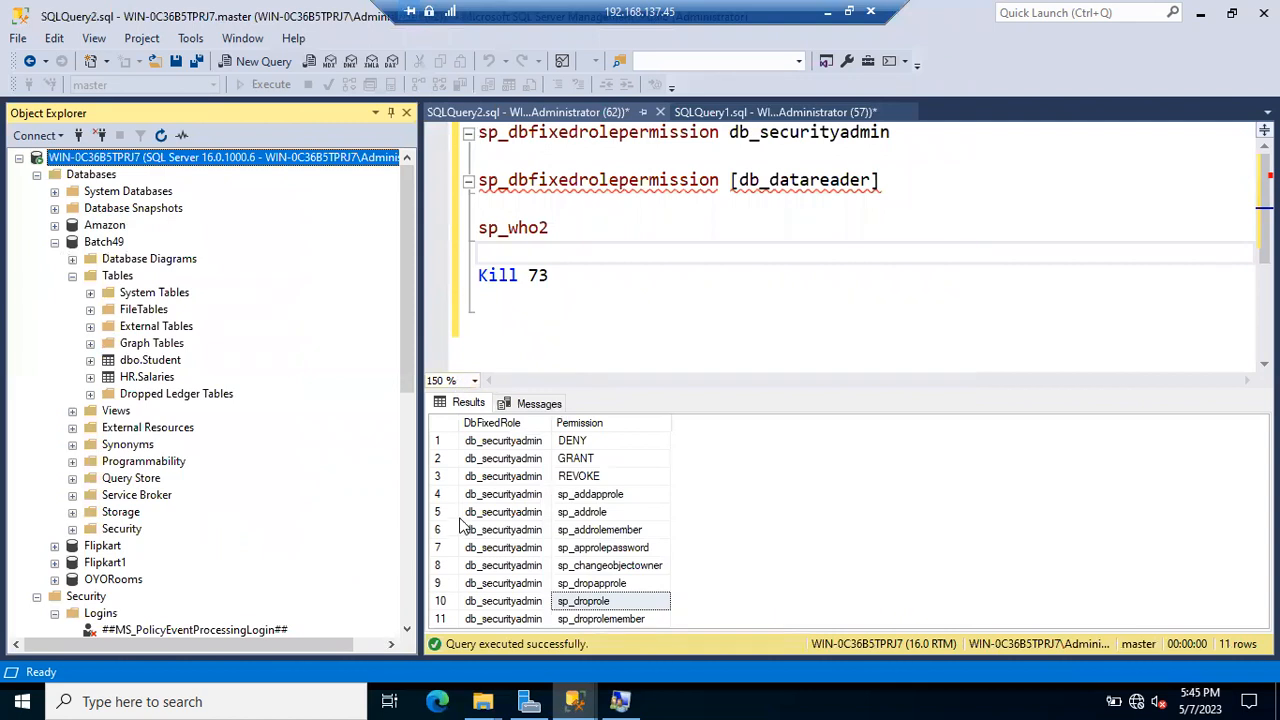
# Try to run the pending Amazon backup with compression set to Use the default server setting, and close the backup dialog
pyautogui.click(576, 701)
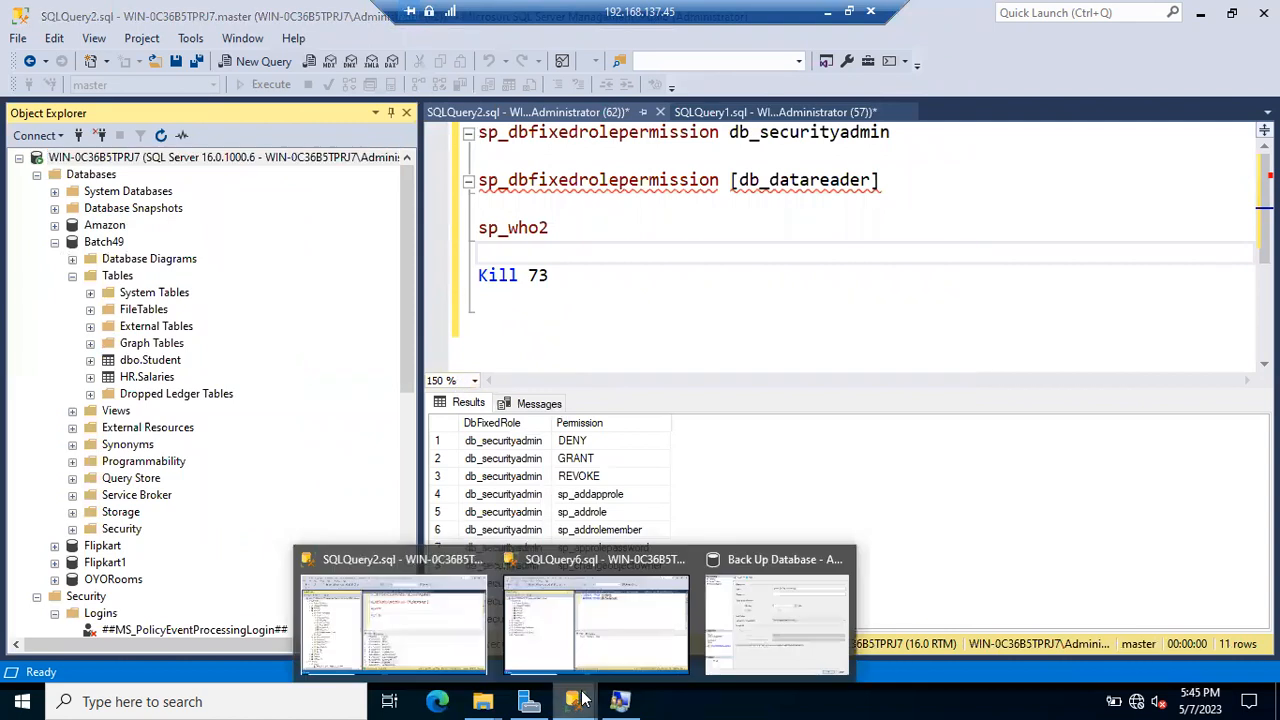
pyautogui.click(742, 627)
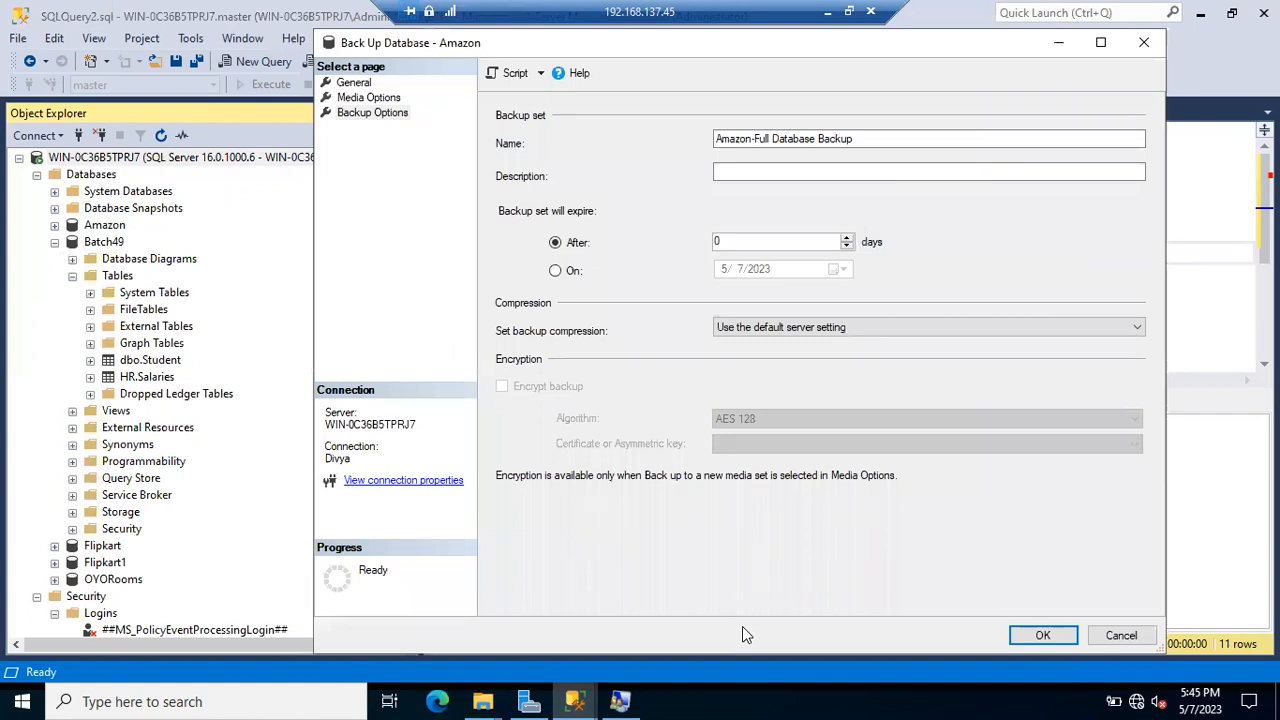
pyautogui.click(786, 331)
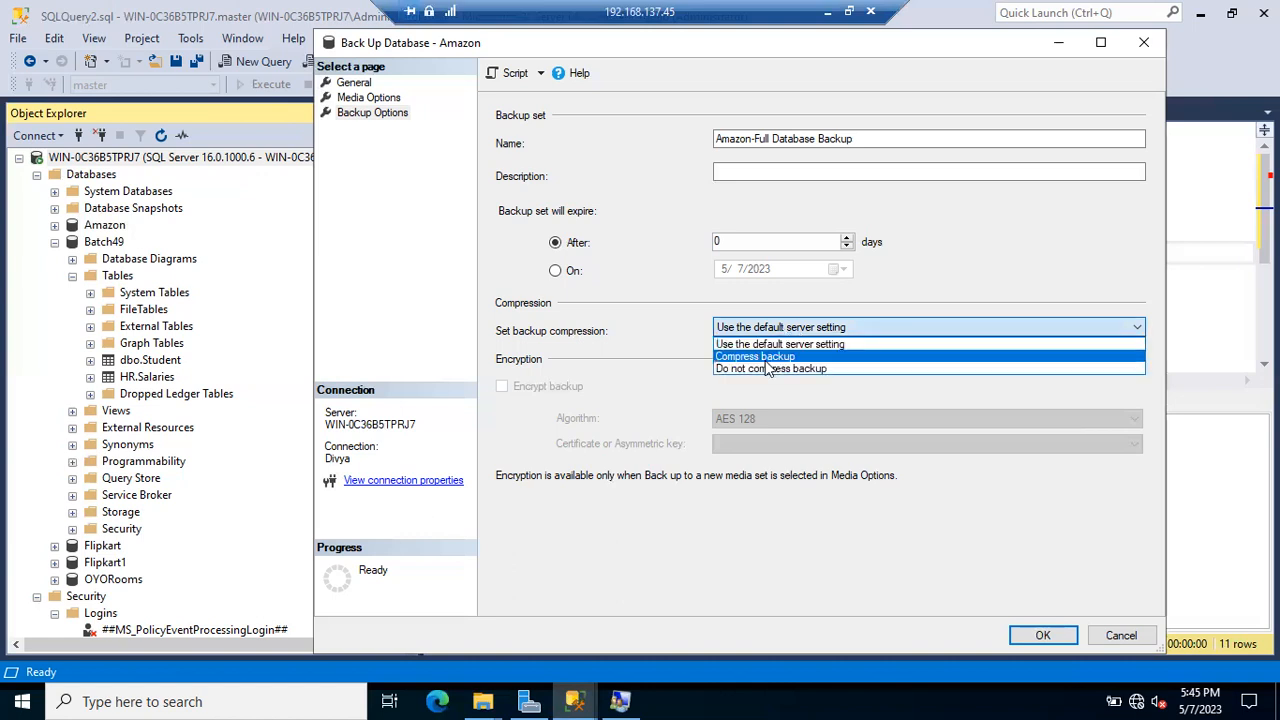
pyautogui.click(766, 344)
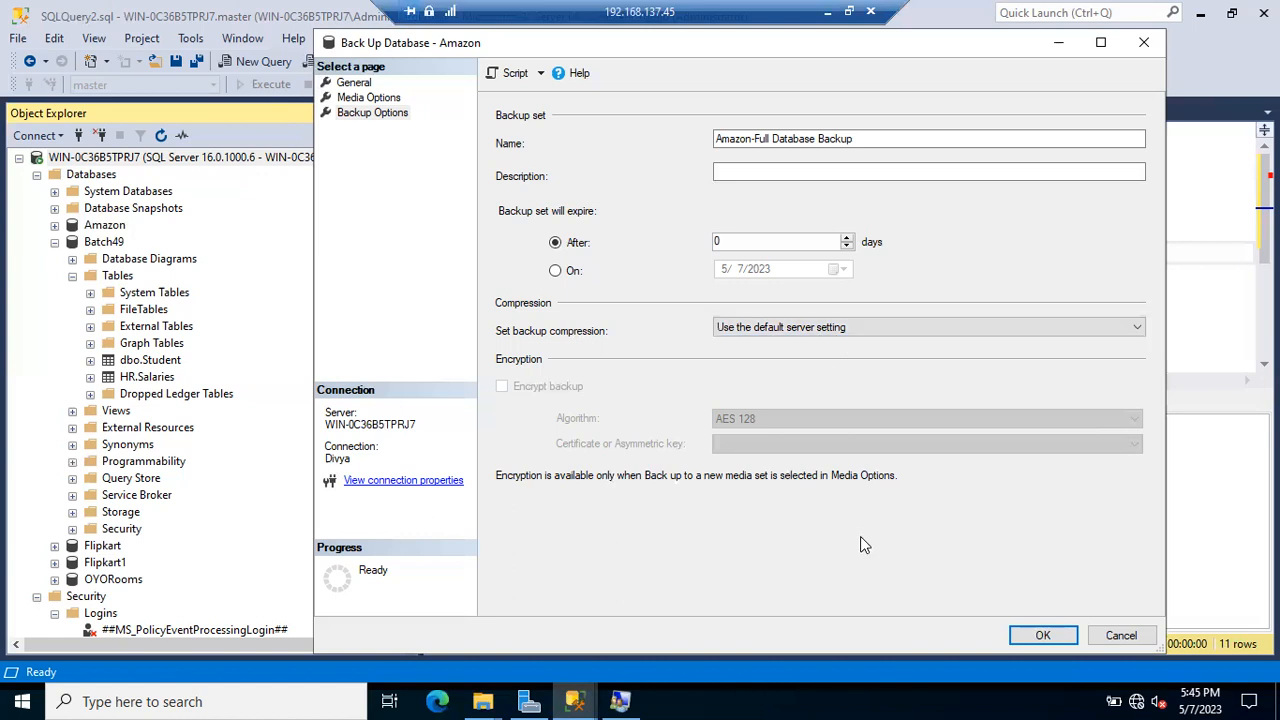
pyautogui.click(1042, 637)
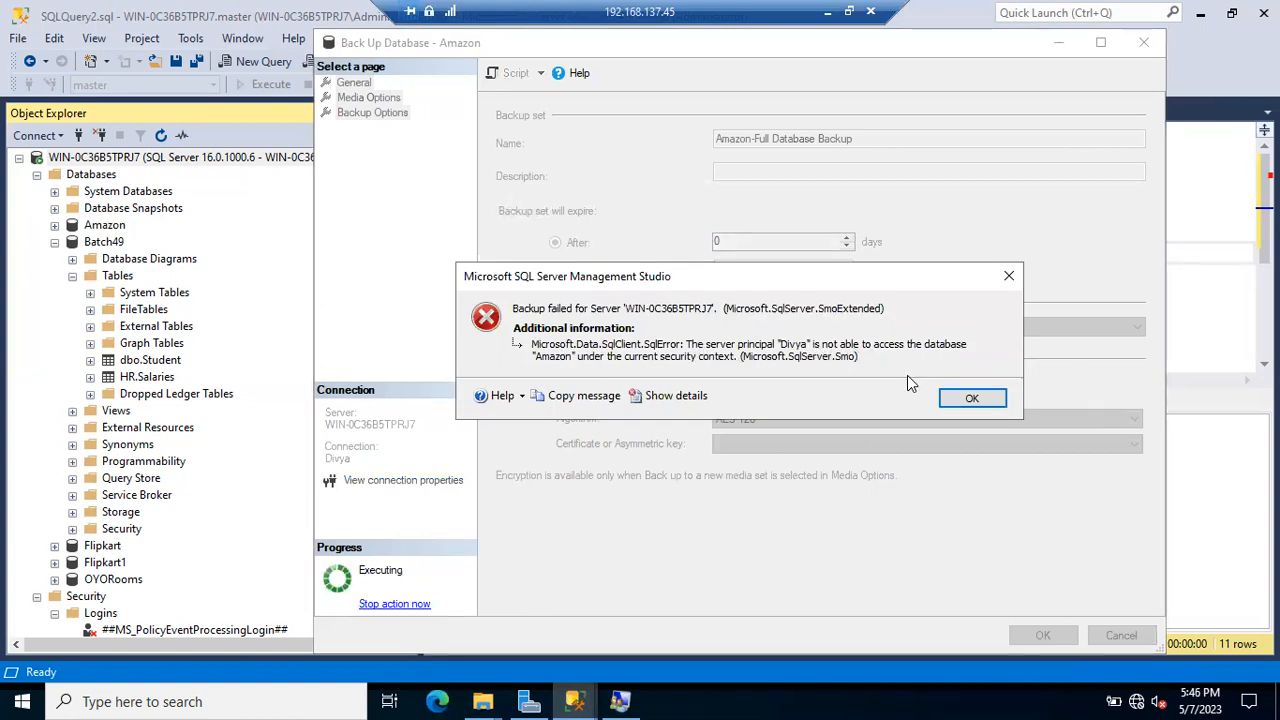
pyautogui.click(972, 398)
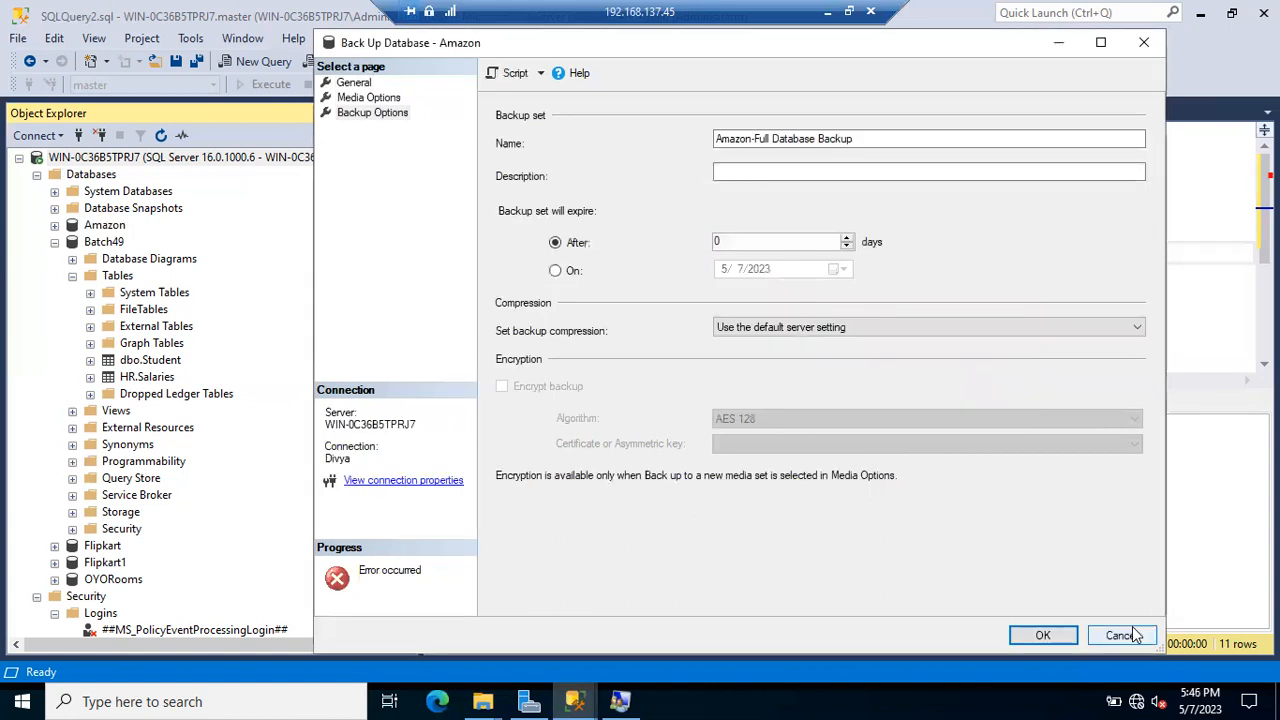
pyautogui.click(1121, 635)
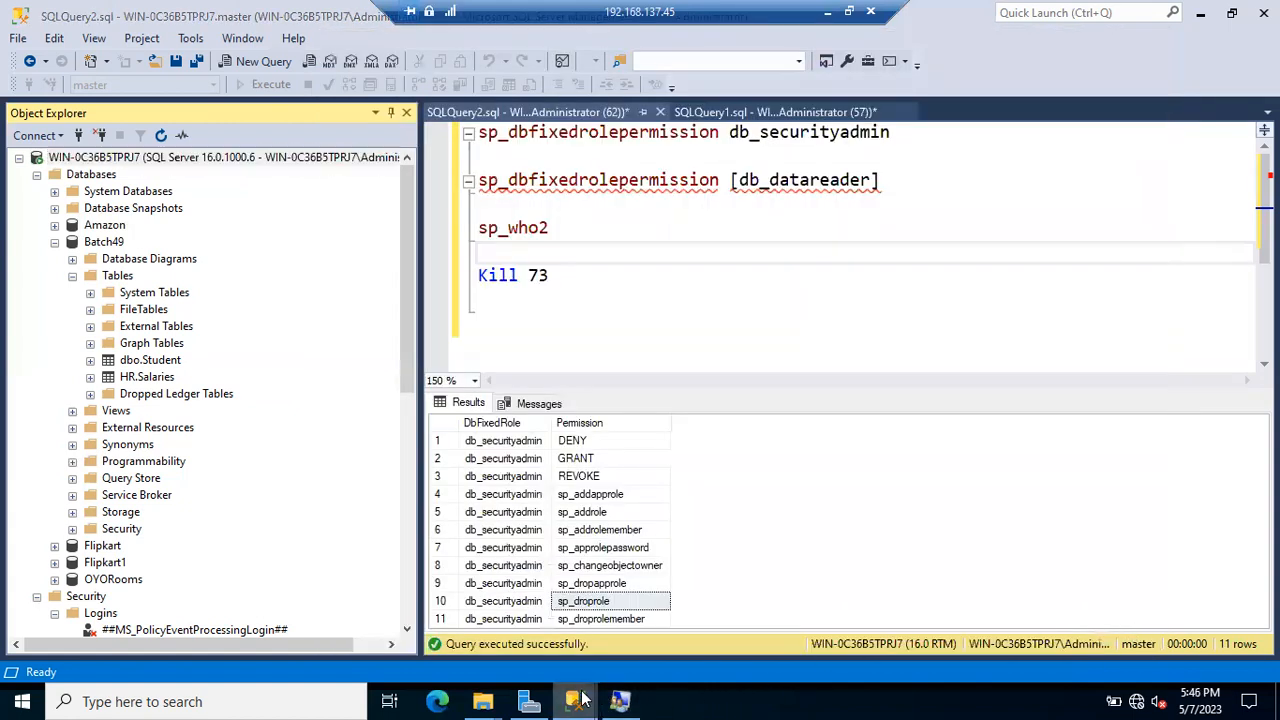
# Open the full backup setup for the Amazon database and remove its default disk destination
pyautogui.click(55, 242)
pyautogui.rightClick(100, 226)
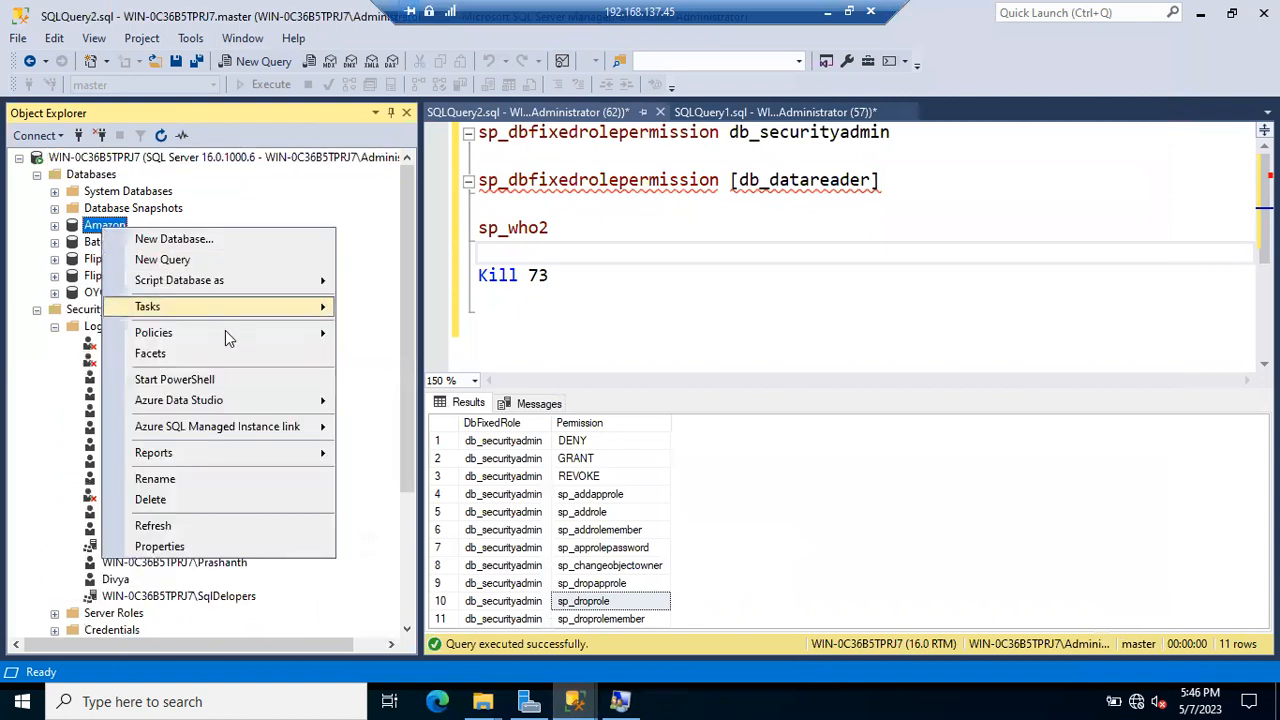
pyautogui.moveTo(221, 309)
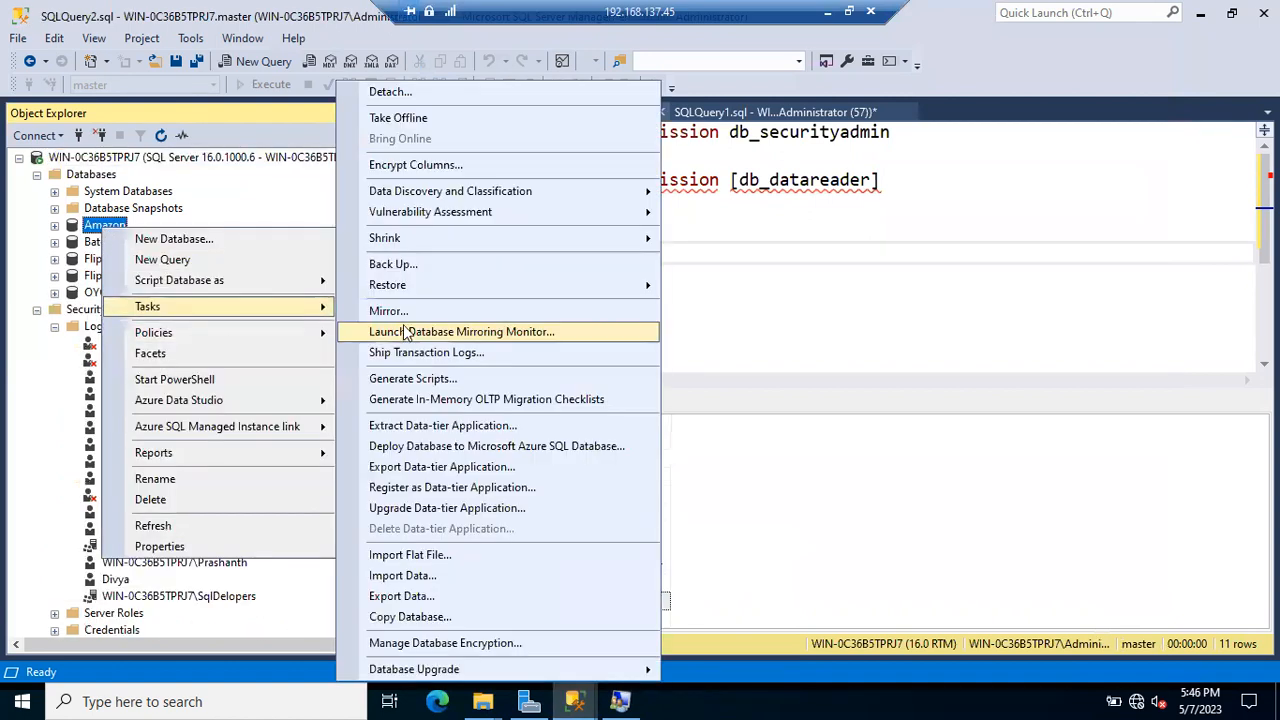
pyautogui.click(432, 266)
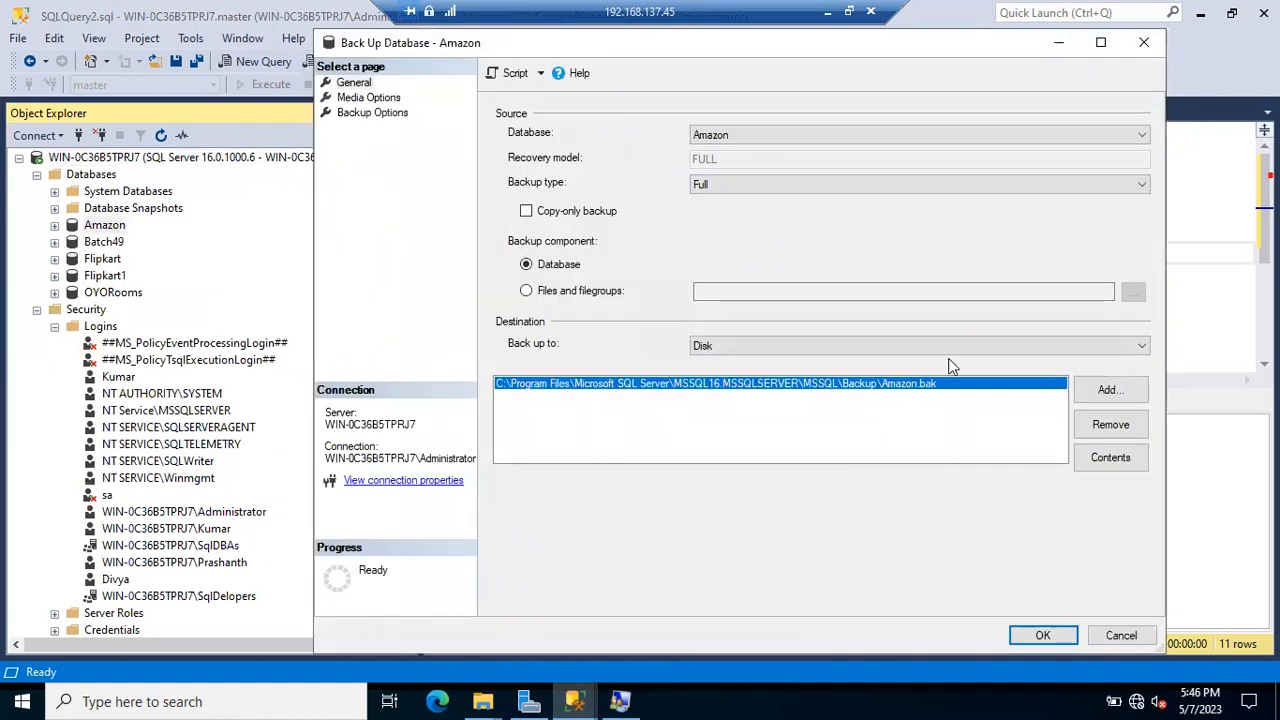
pyautogui.click(1101, 427)
# Begin adding a new disk destination and choose the MSSQL Backup folder as its location
pyautogui.click(1105, 390)
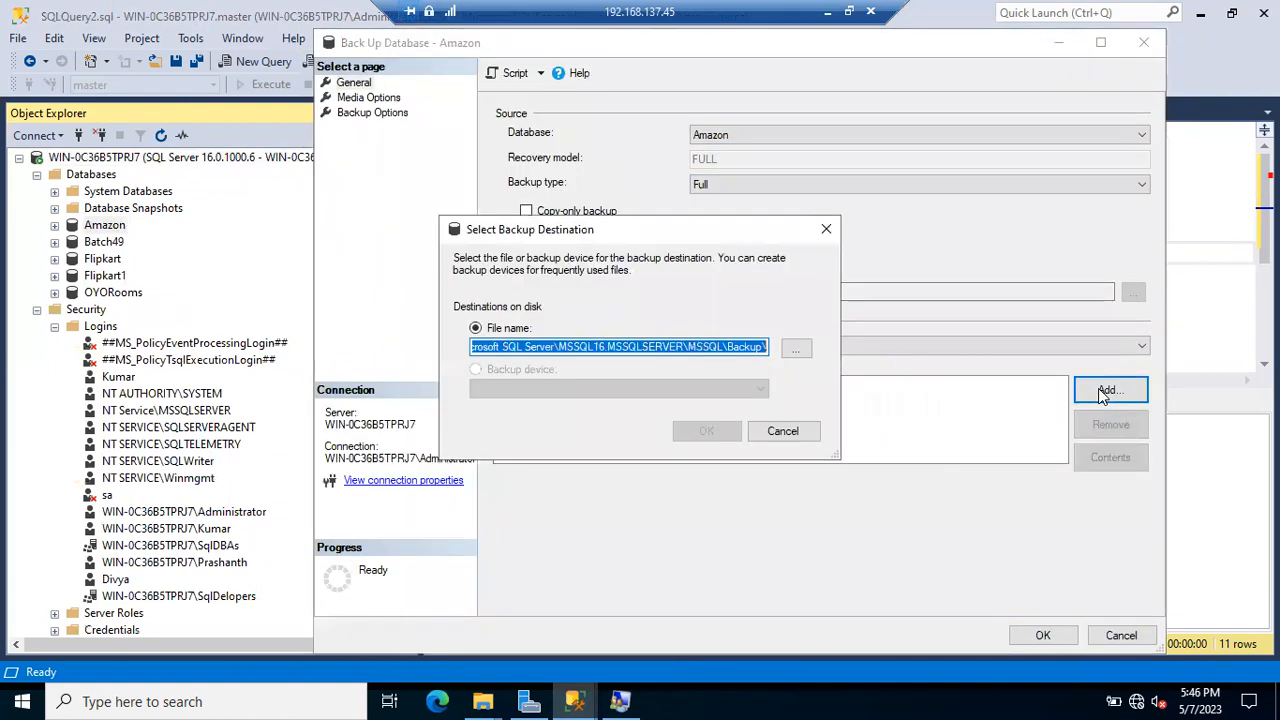
pyautogui.click(796, 347)
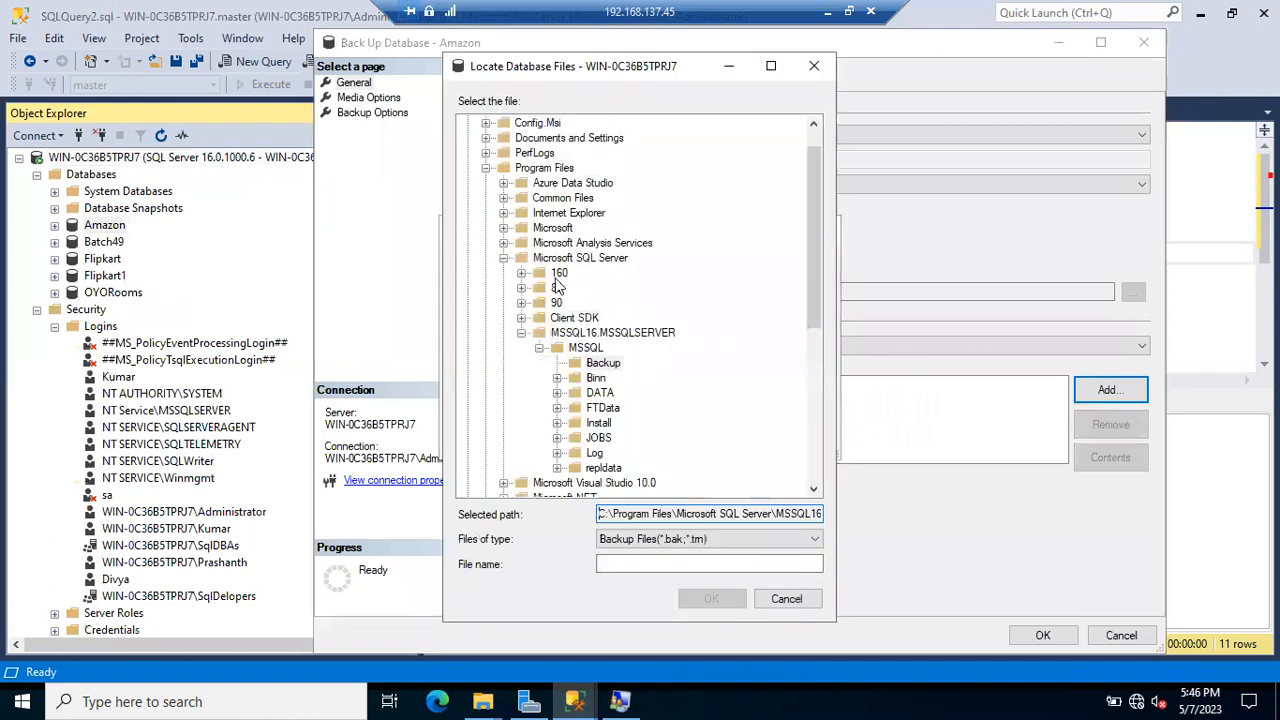
pyautogui.click(598, 364)
pyautogui.click(633, 565)
pyautogui.write('Amaz')
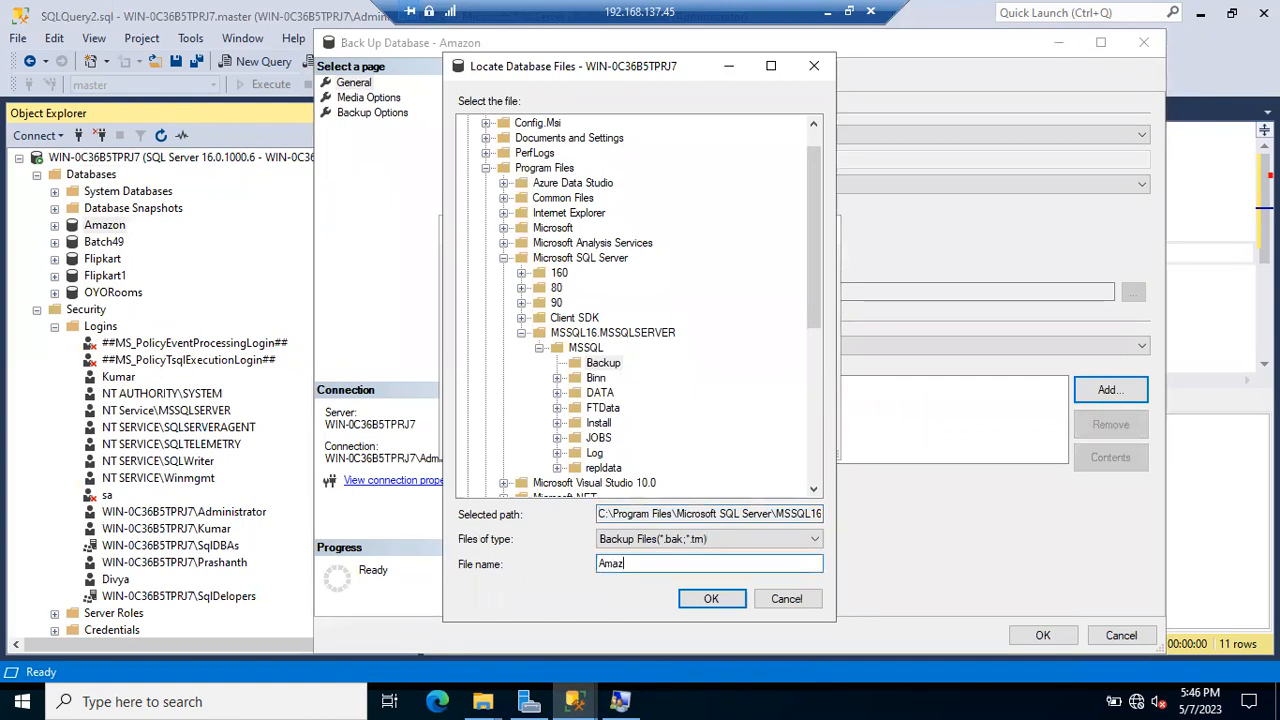
pyautogui.write('o')
pyautogui.press('BackSpace')
pyautogui.press('BackSpace')
pyautogui.press('BackSpace')
pyautogui.press('BackSpace')
pyautogui.press('BackSpace')
pyautogui.write('Batch4')
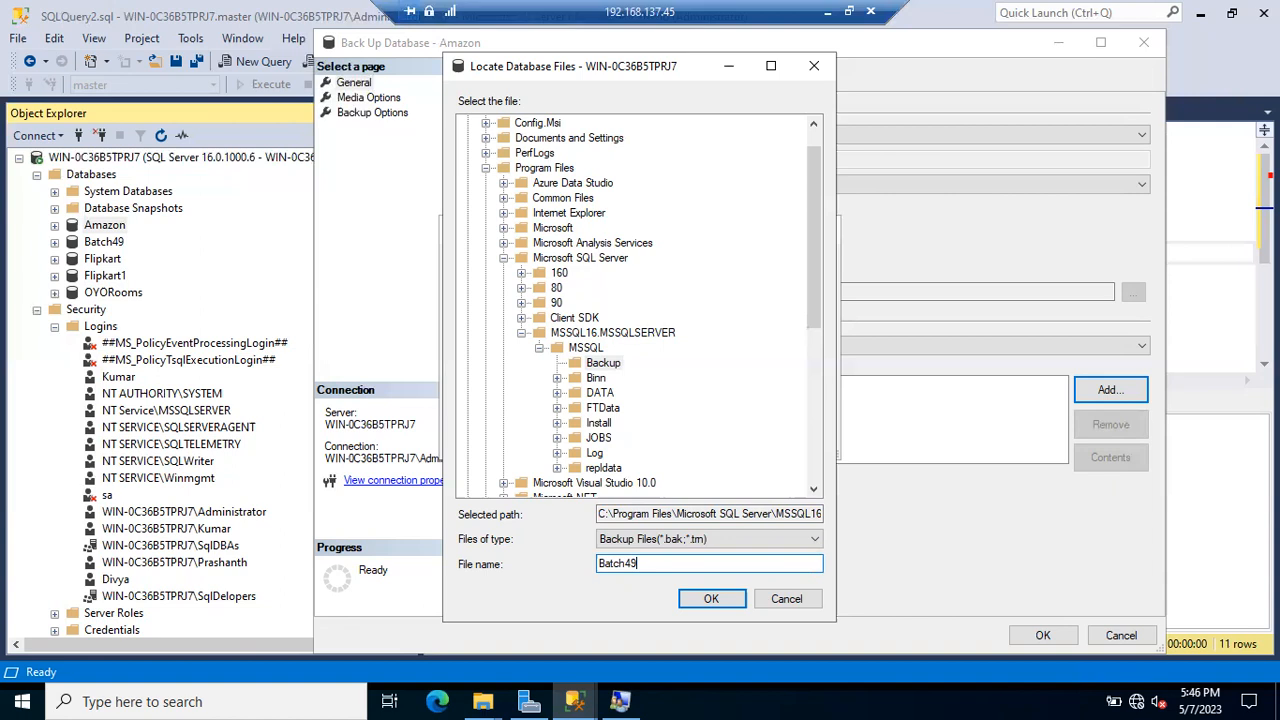
pyautogui.press('BackSpace')
pyautogui.press('BackSpace')
pyautogui.press('BackSpace')
pyautogui.press('BackSpace')
pyautogui.press('BackSpace')
pyautogui.press('BackSpace')
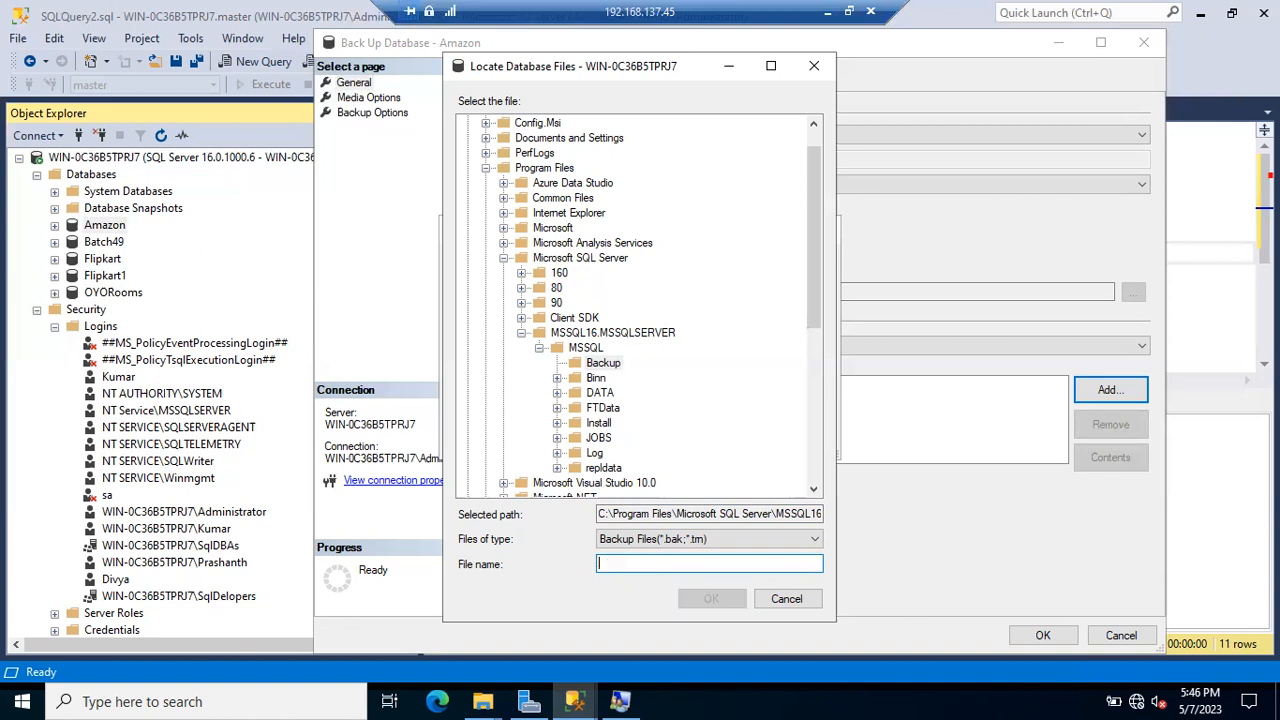
# Name the backup file Amazon_fullBackup_06052023.bak and add it as the destination
pyautogui.write('Amazon')
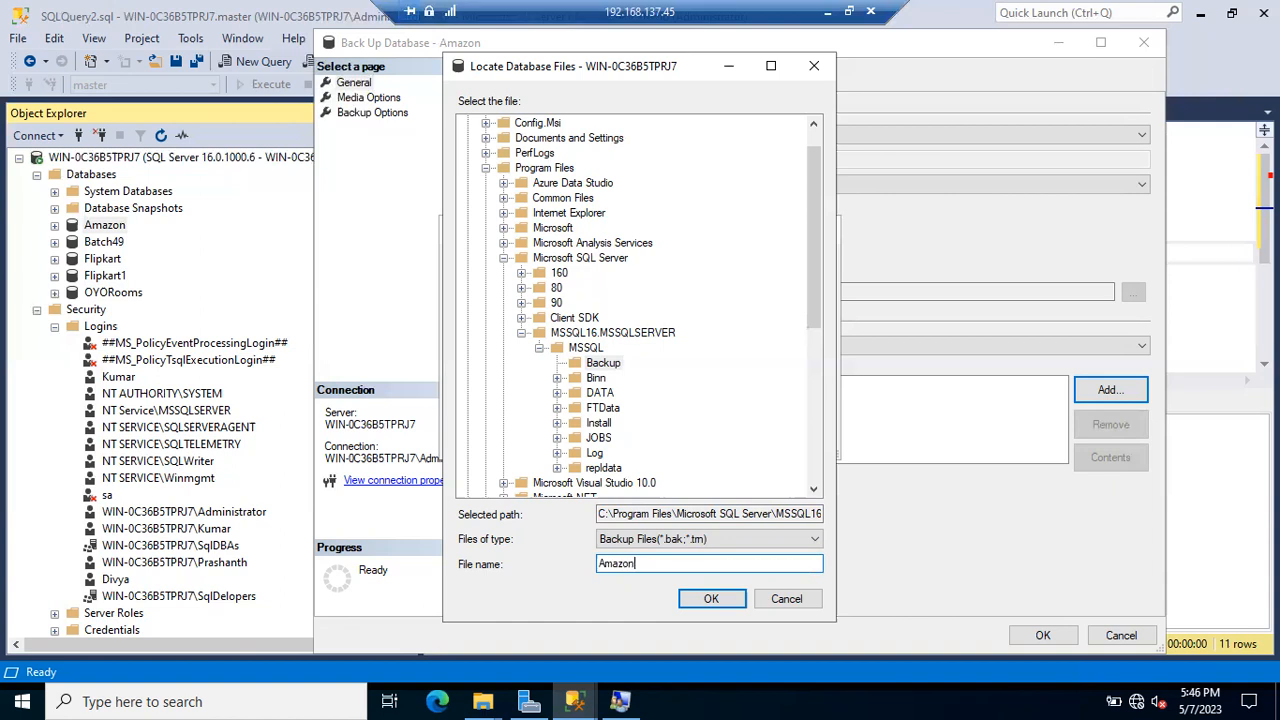
pyautogui.write('_fullBackup_06052023.bak')
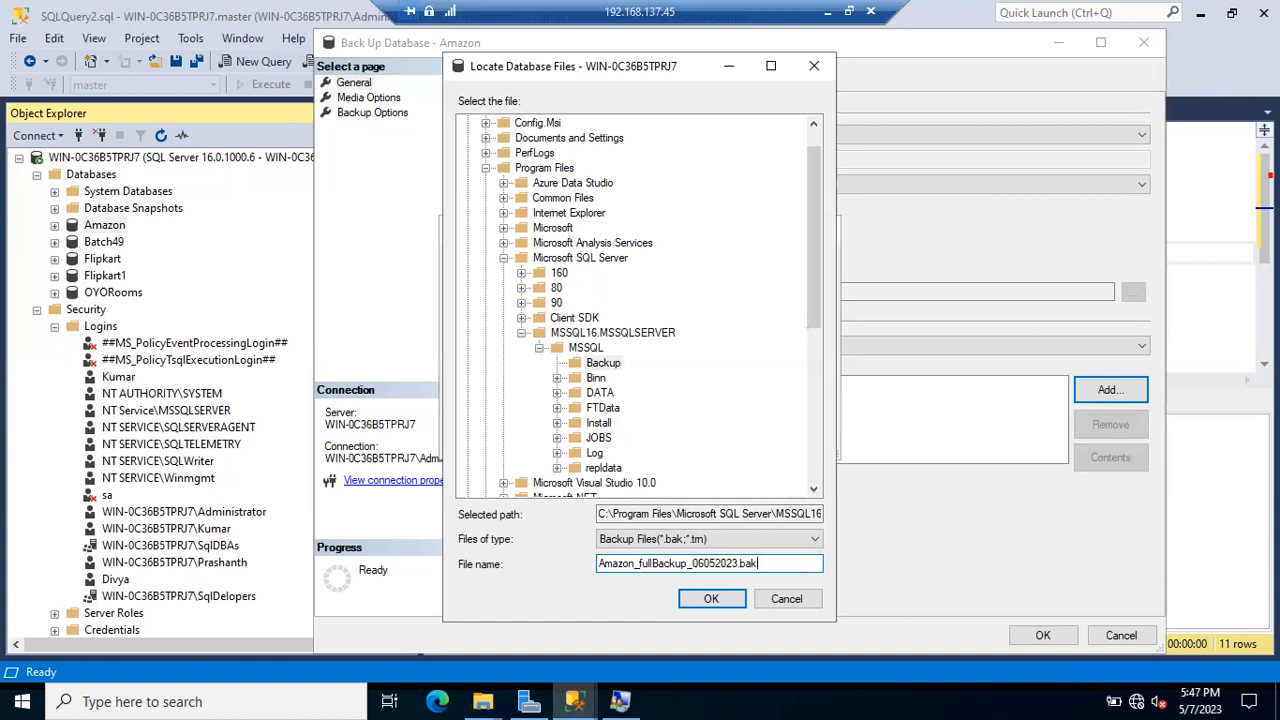
pyautogui.press('Return')
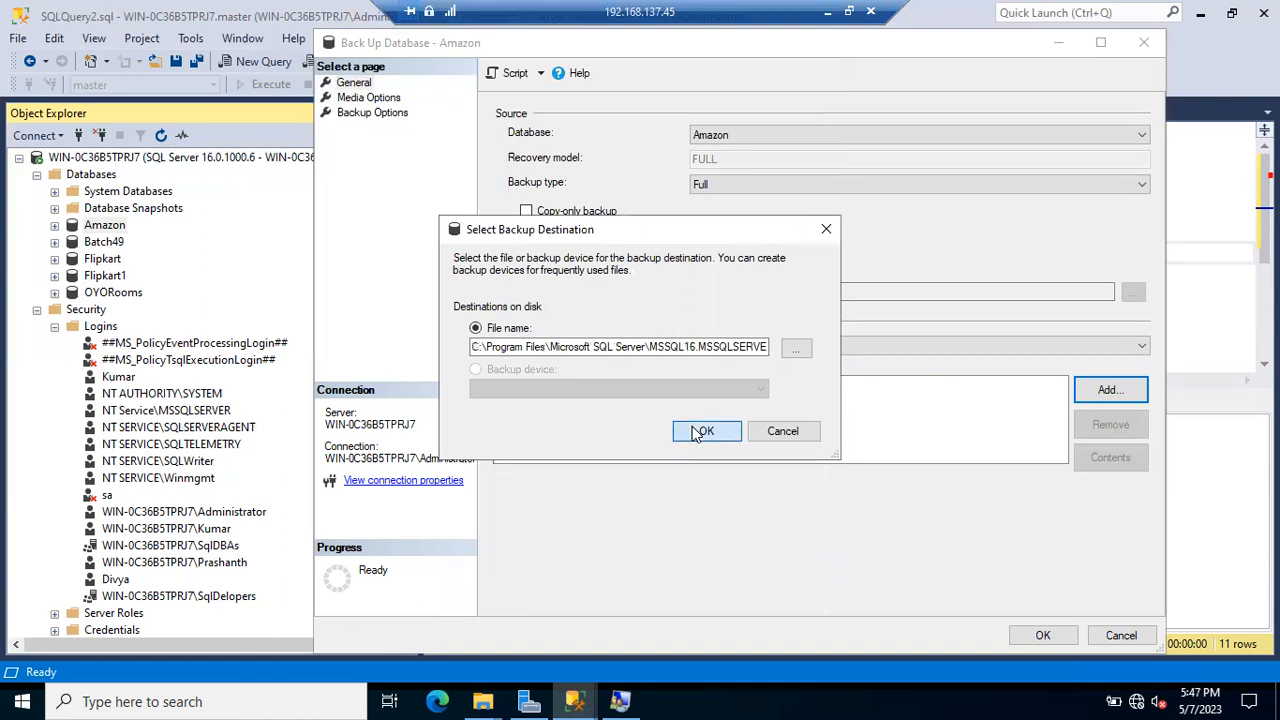
pyautogui.click(700, 431)
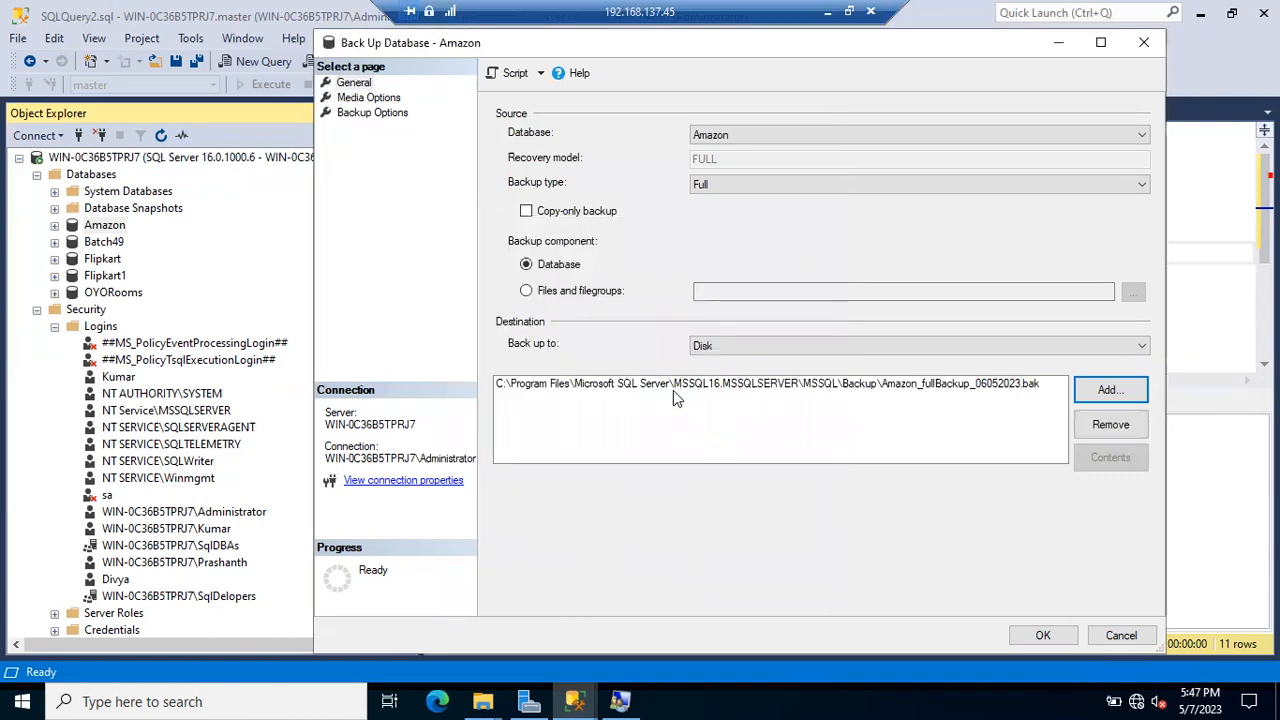
# Review the media and backup options, run the full Amazon backup with the default server compression setting, and dismiss the completion message
pyautogui.click(366, 99)
pyautogui.click(368, 113)
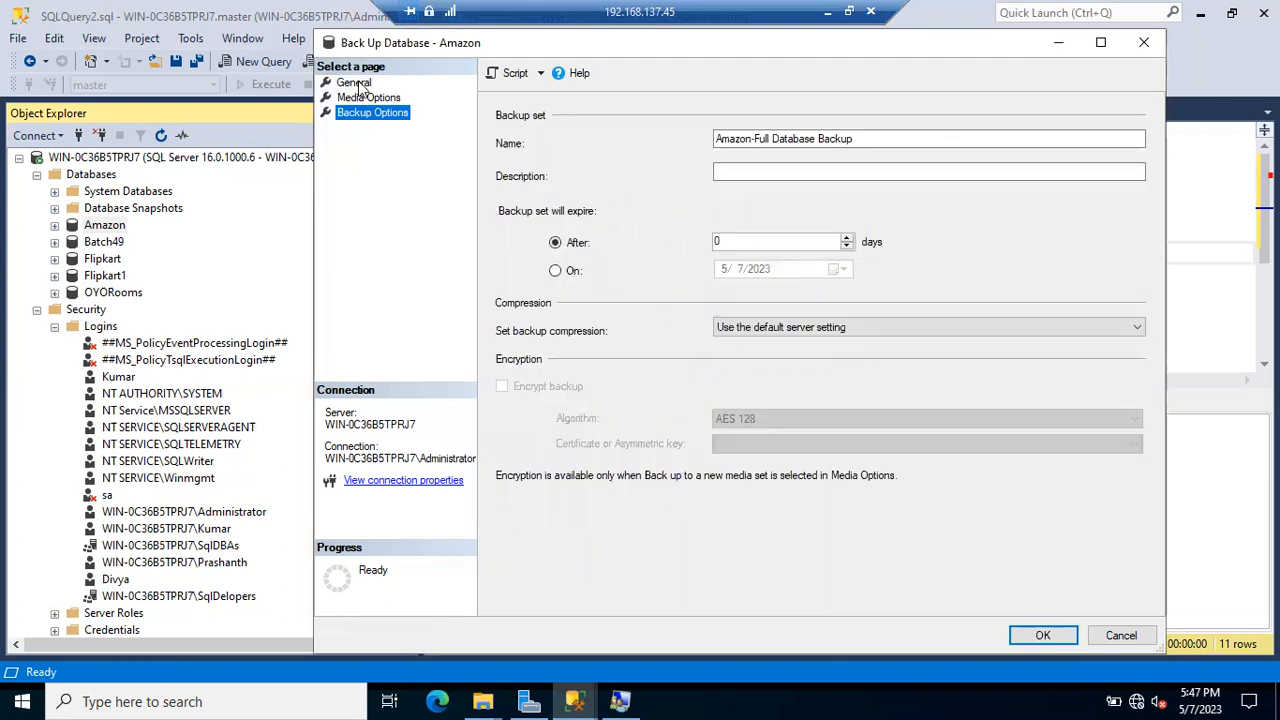
pyautogui.click(355, 83)
pyautogui.click(1043, 635)
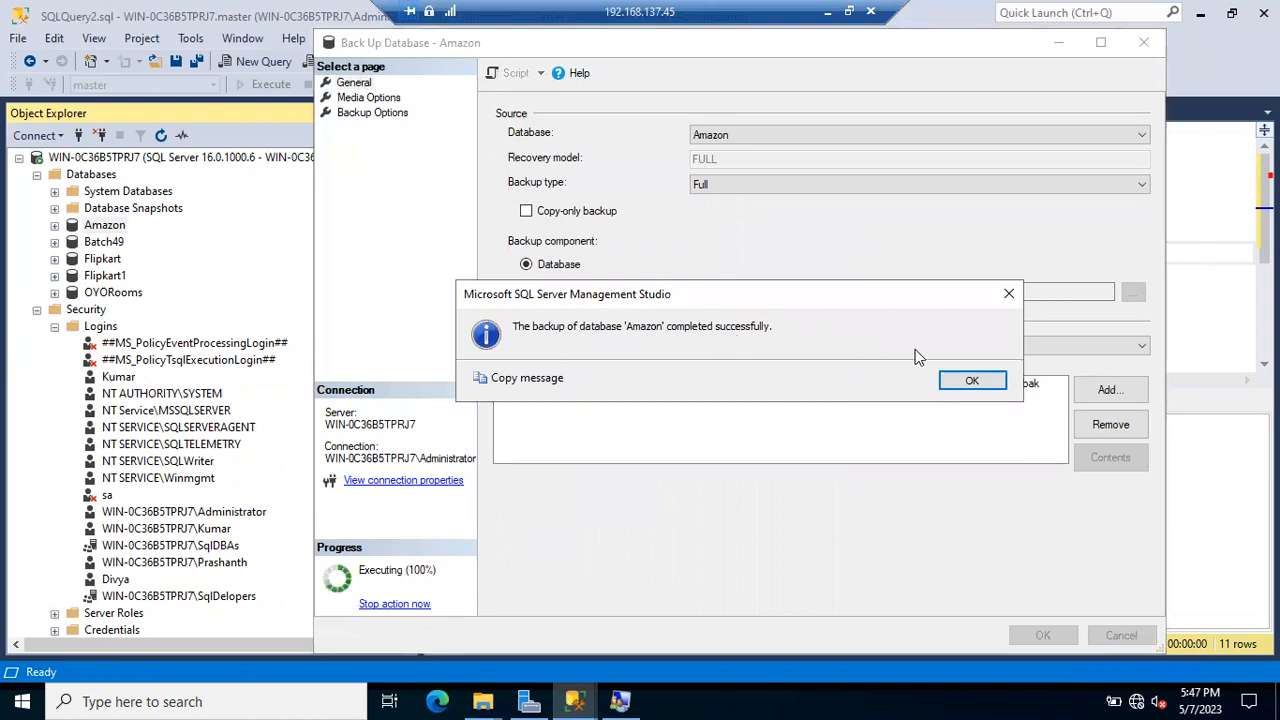
pyautogui.click(964, 381)
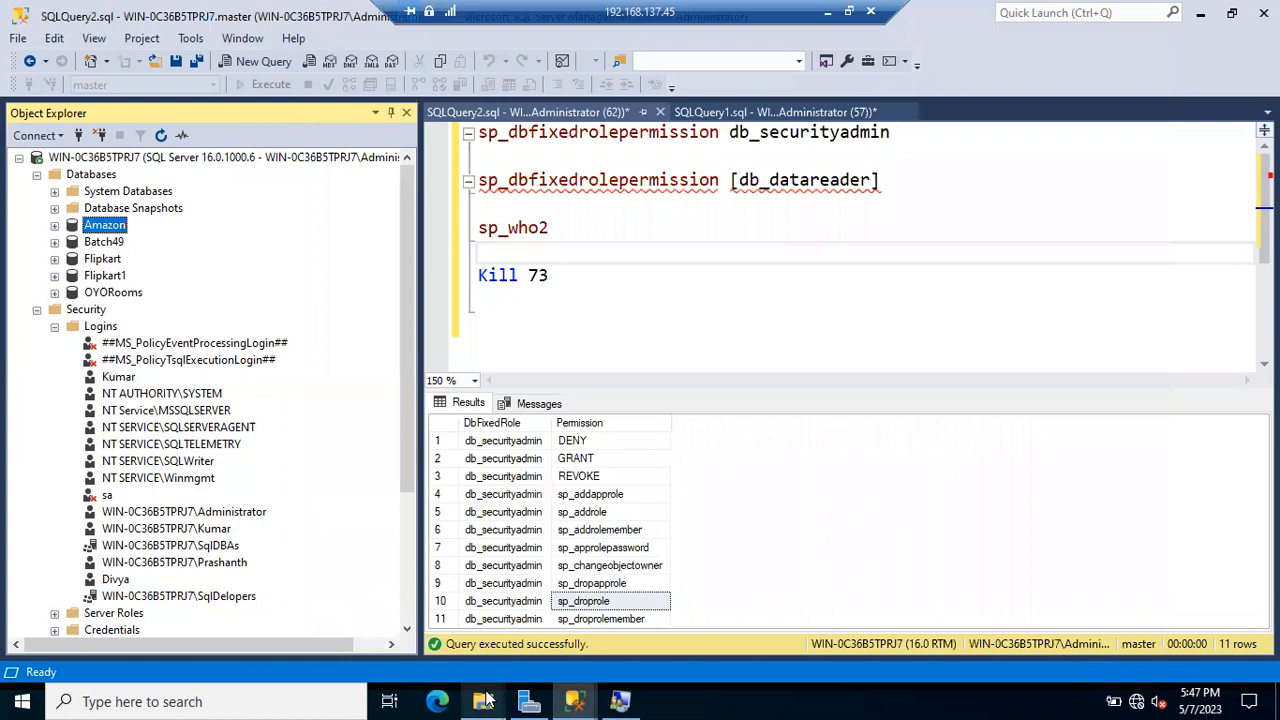
# Switch to the Backup folder in File Explorer to check the Amazon backup file's size, and minimize the folder window
pyautogui.moveTo(483, 700)
pyautogui.click(536, 638)
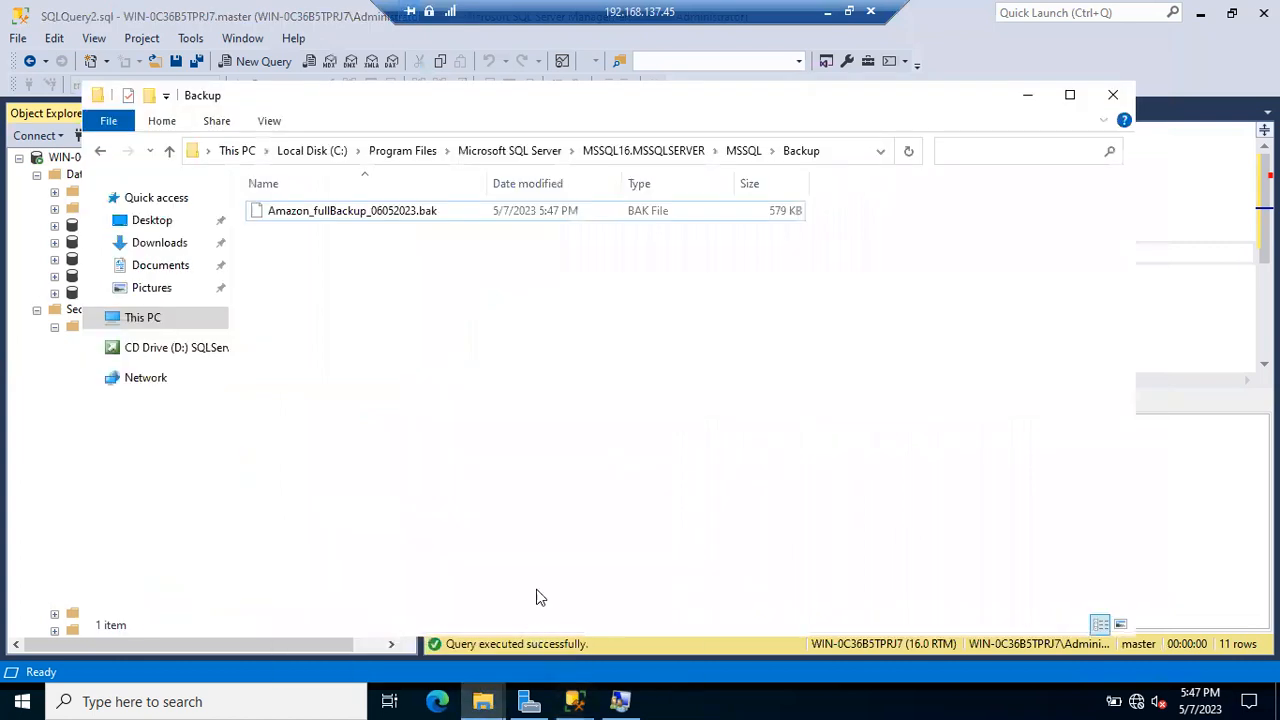
pyautogui.click(396, 220)
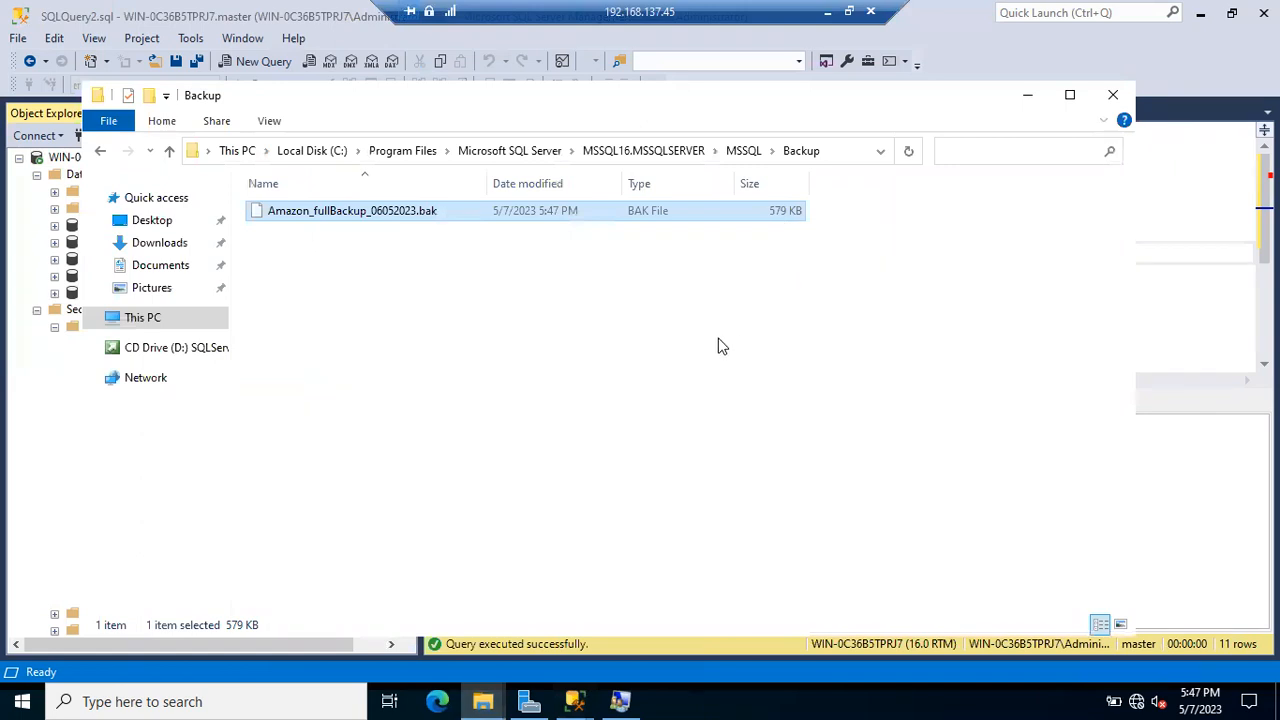
pyautogui.click(1027, 94)
# Check the general properties of the server and of the Batch49 database, closing each without changes
pyautogui.rightClick(152, 163)
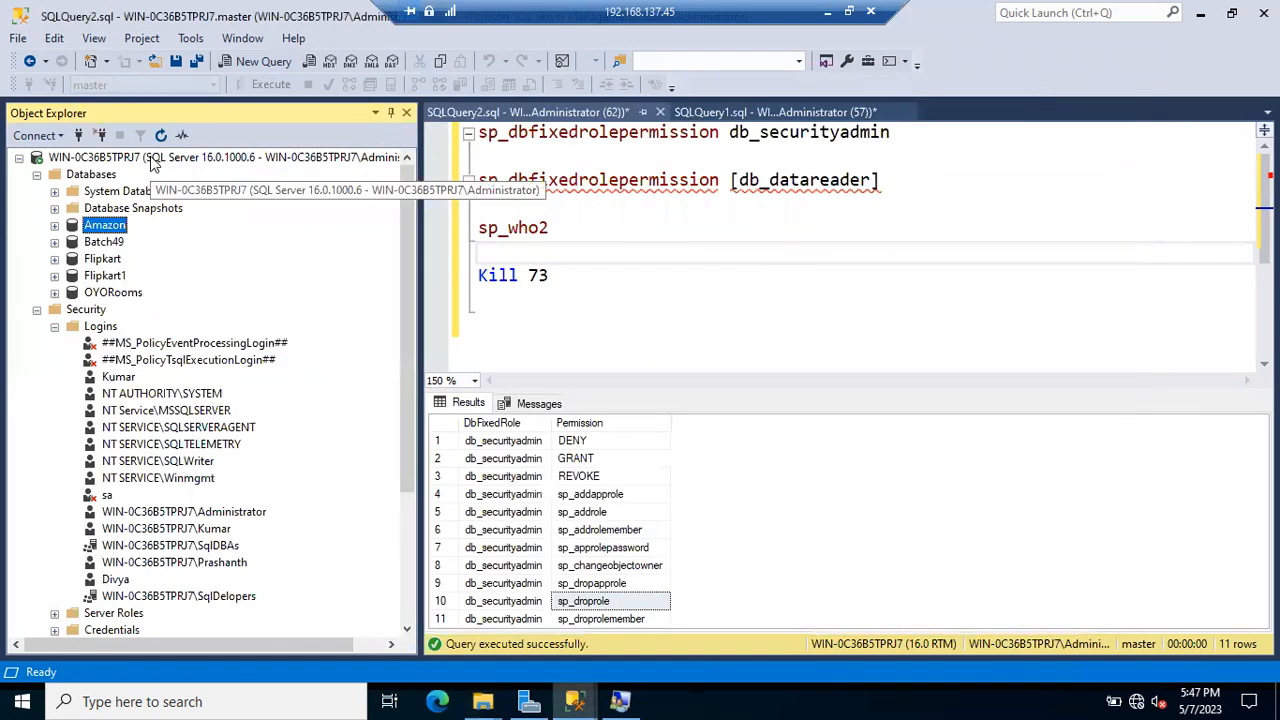
pyautogui.click(210, 537)
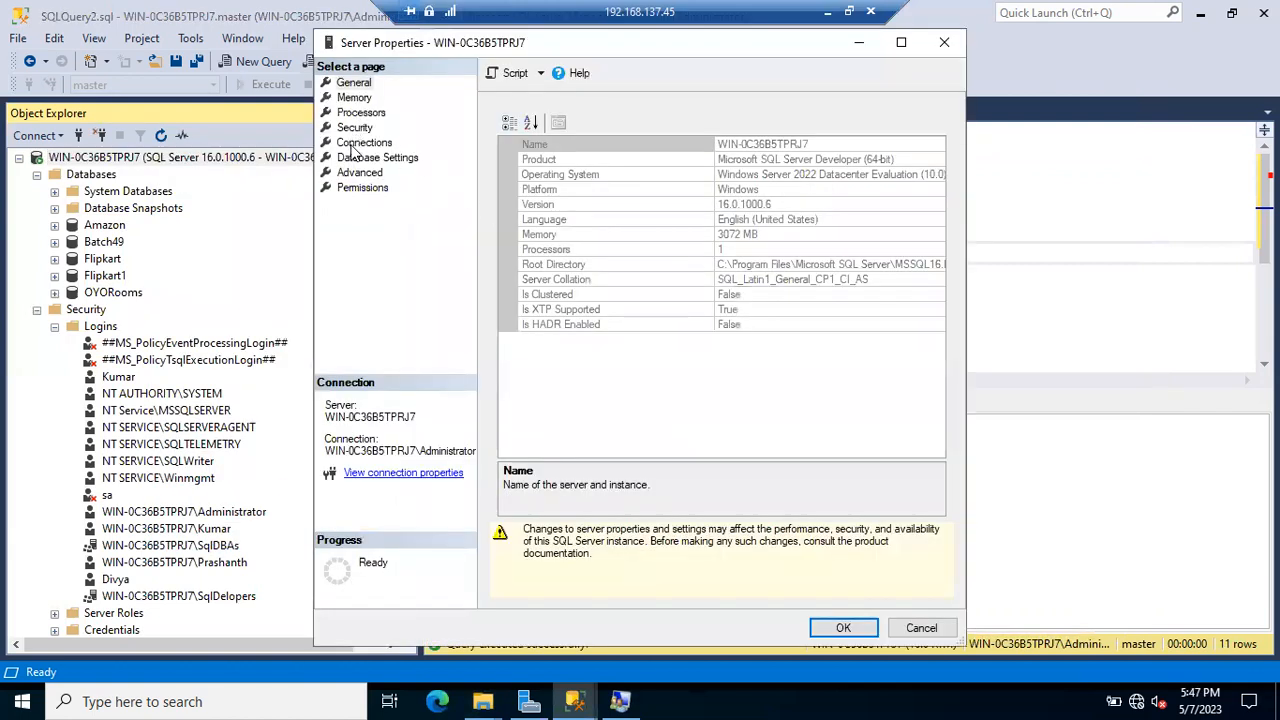
pyautogui.click(943, 42)
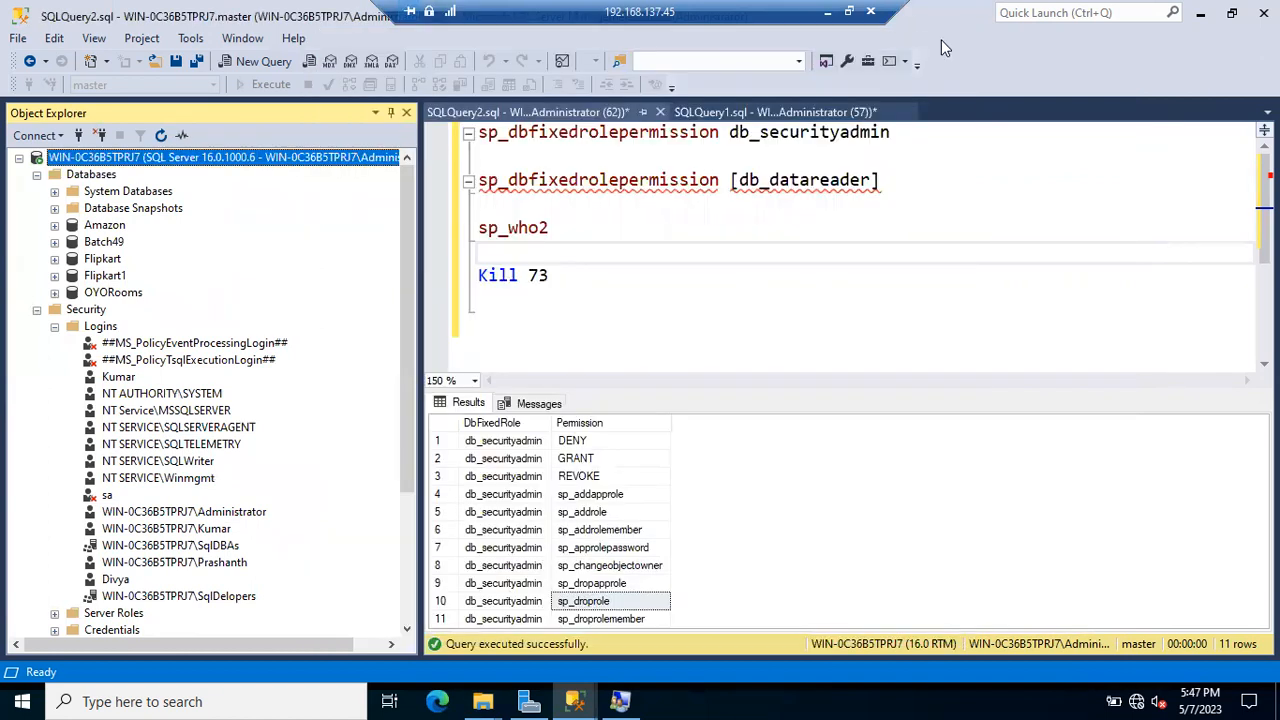
pyautogui.rightClick(104, 246)
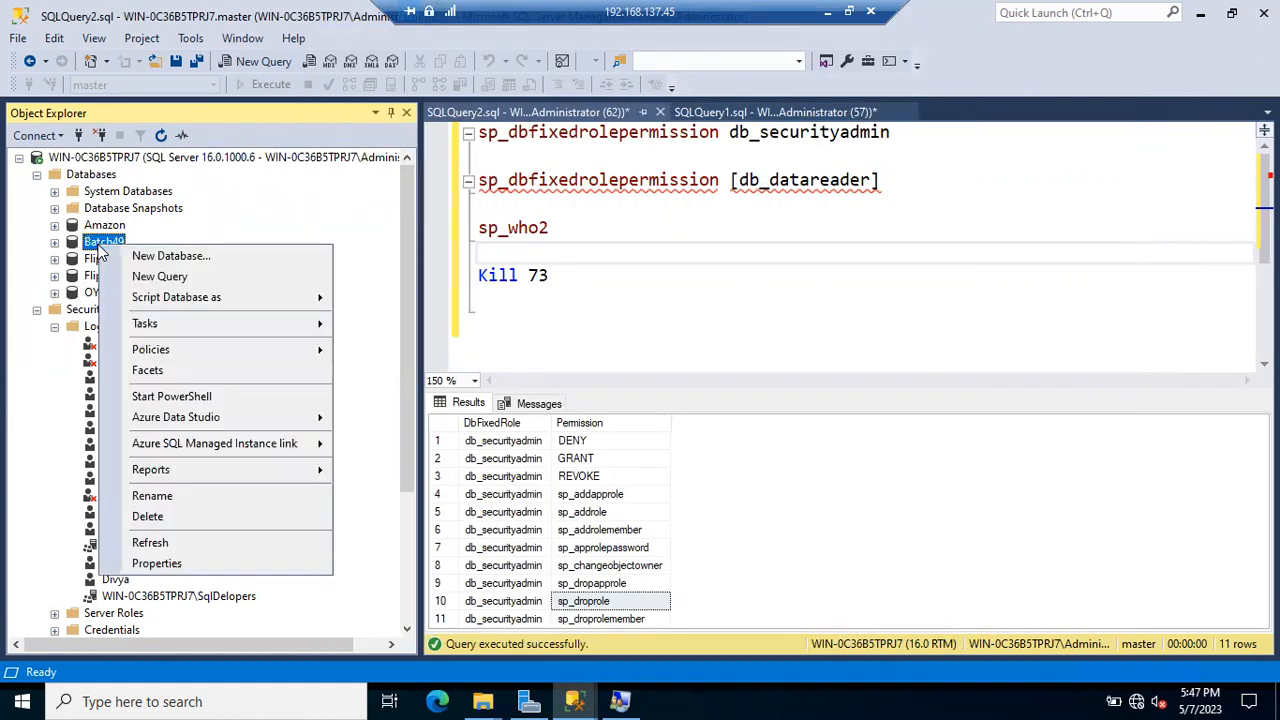
pyautogui.click(157, 563)
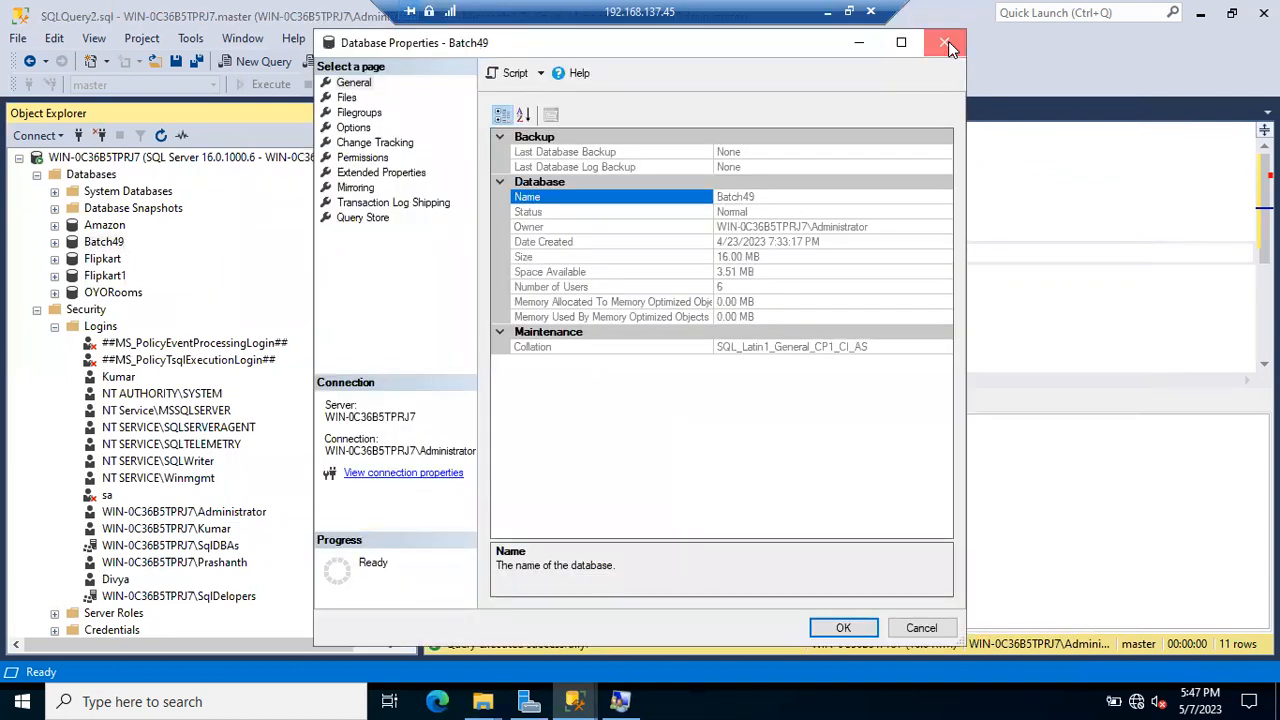
pyautogui.click(944, 42)
# Open the full backup setup for the Batch49 database and remove its default disk destination
pyautogui.rightClick(108, 248)
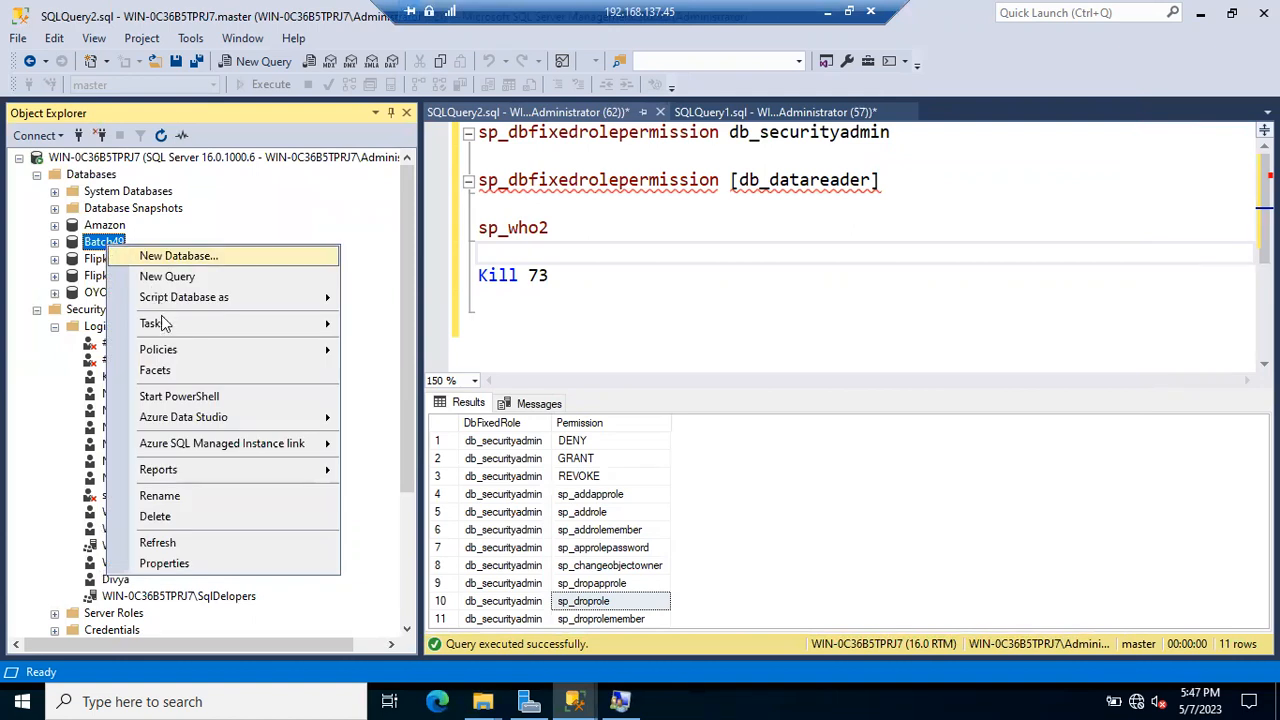
pyautogui.moveTo(162, 325)
pyautogui.click(446, 270)
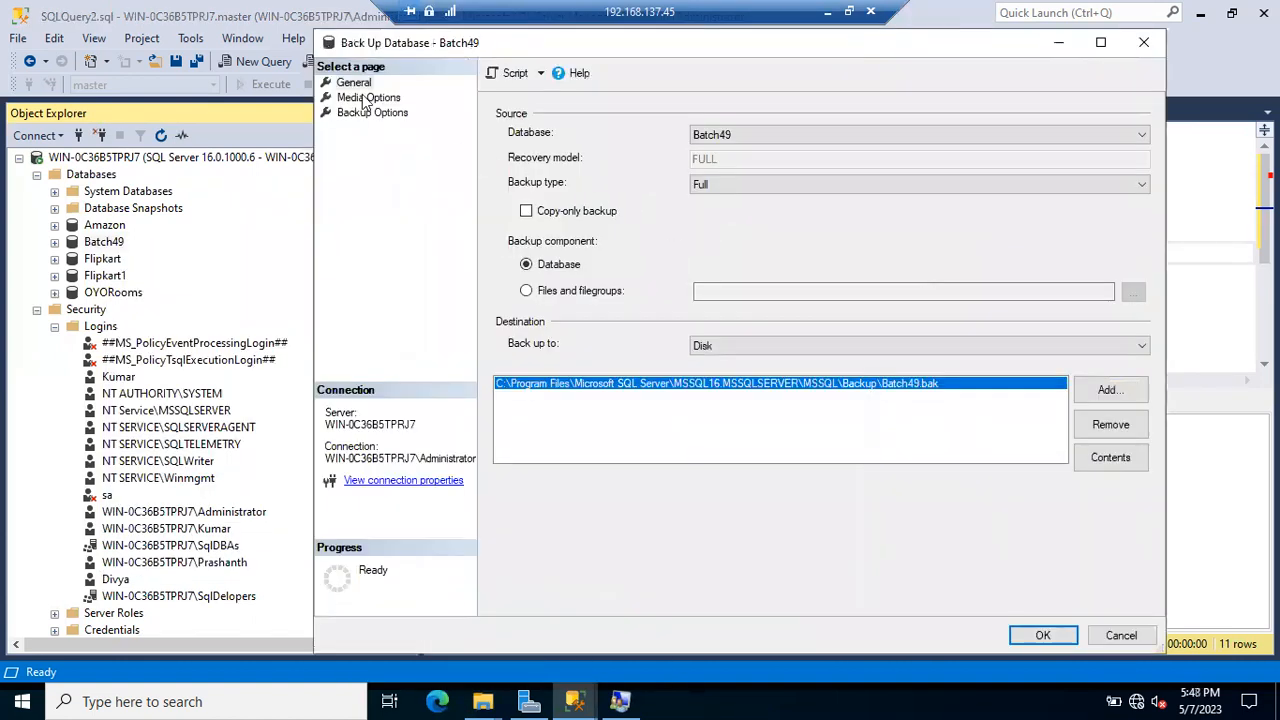
pyautogui.click(1132, 425)
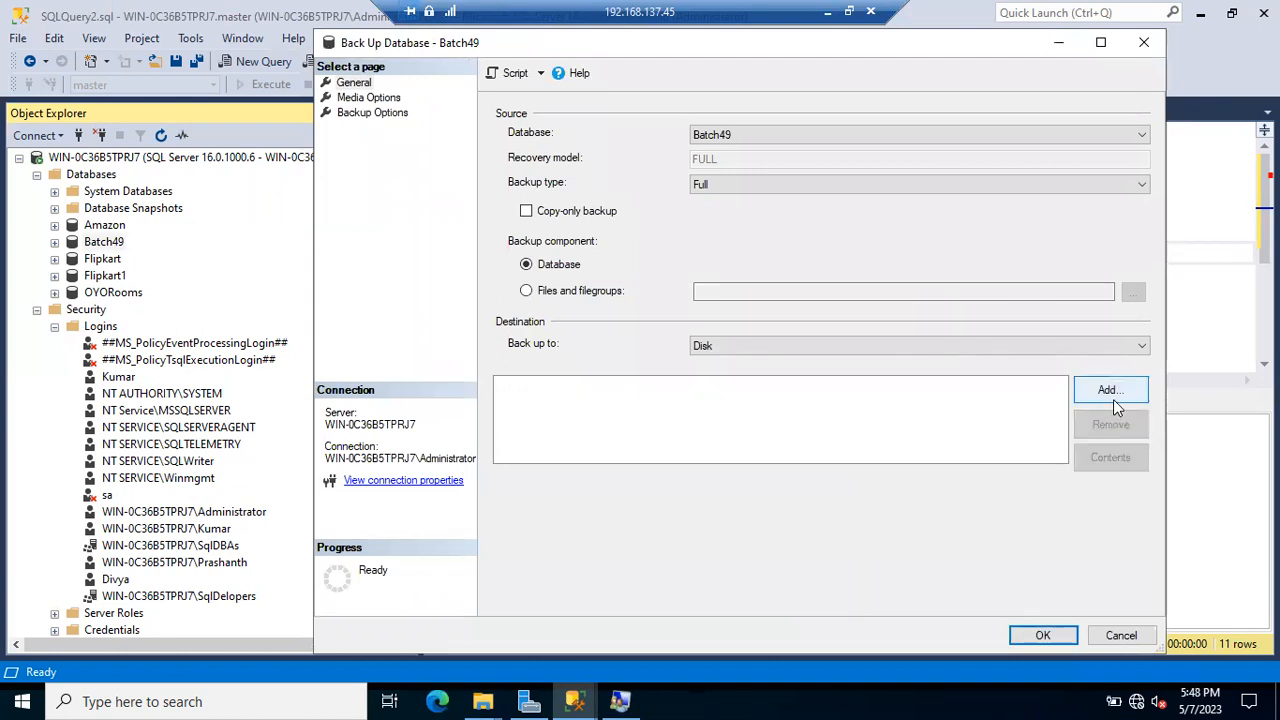
# Add a disk destination named Batch49_FulBackup_06052023.bal in the MSSQL Backup folder
pyautogui.click(1113, 399)
pyautogui.click(795, 350)
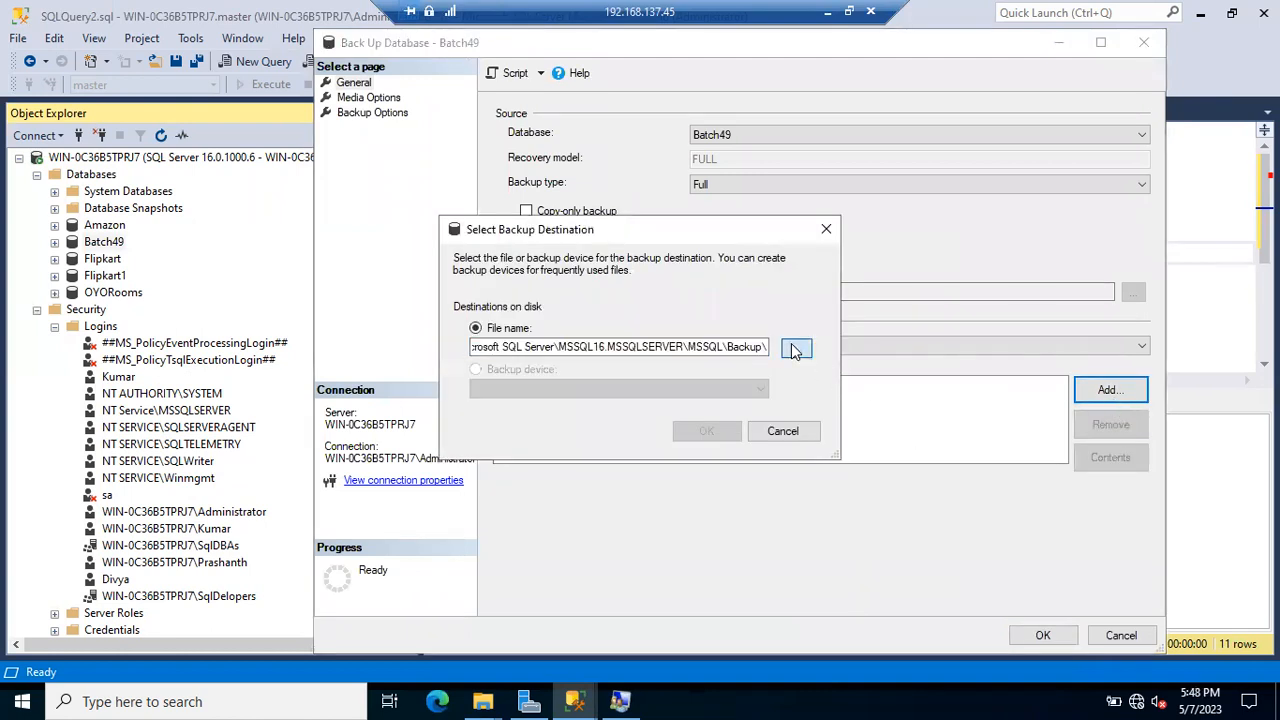
pyautogui.click(645, 564)
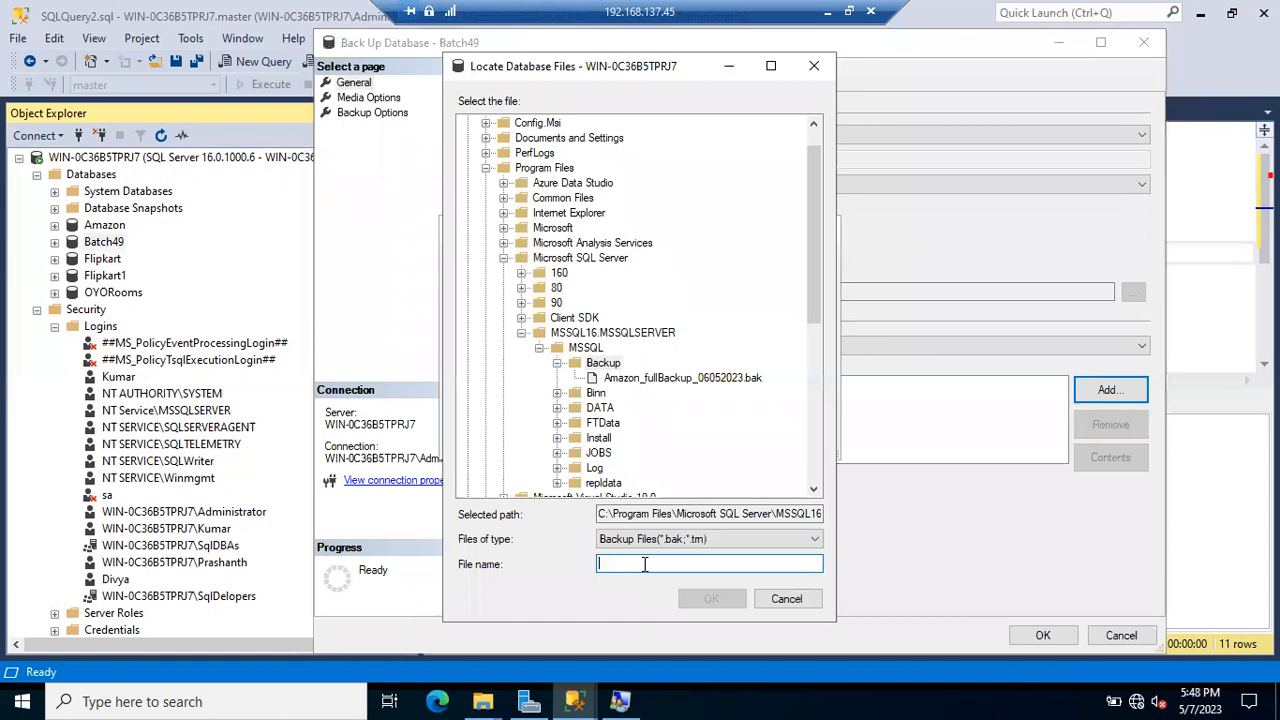
pyautogui.write('Batch49')
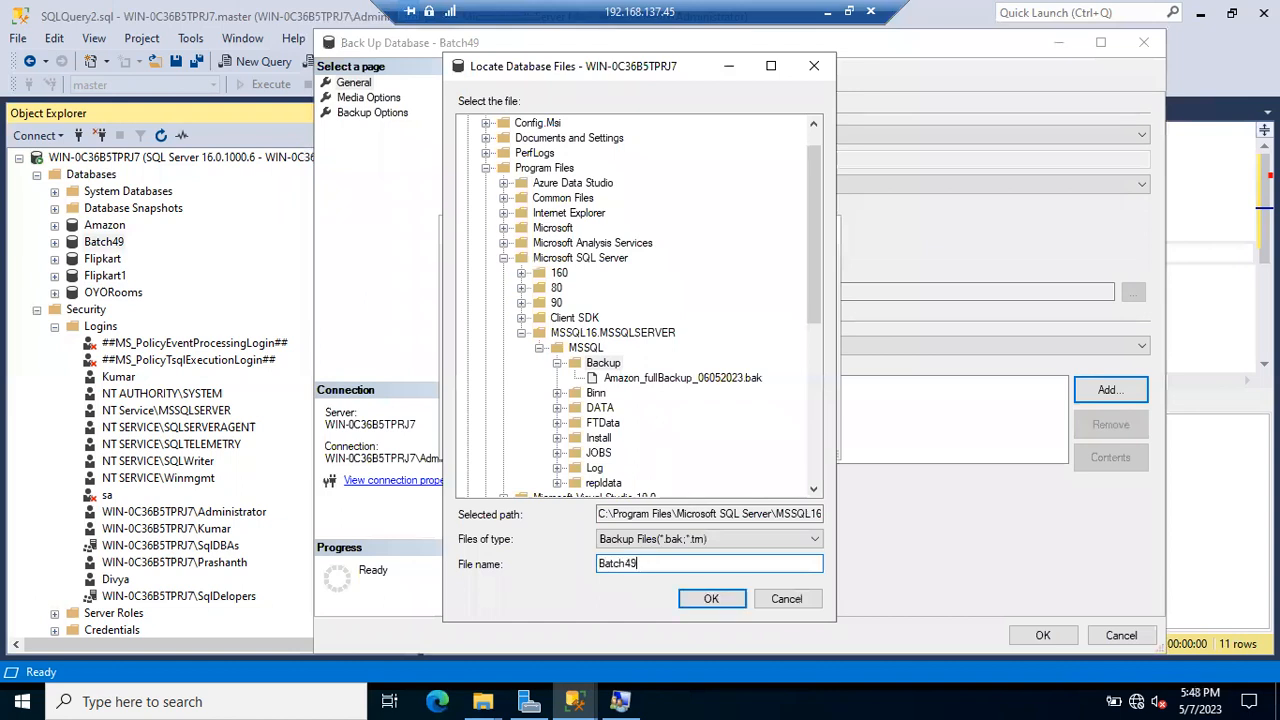
pyautogui.write('_Full_')
pyautogui.press('BackSpace')
pyautogui.press('BackSpace')
pyautogui.write('Backup_06052023.bak')
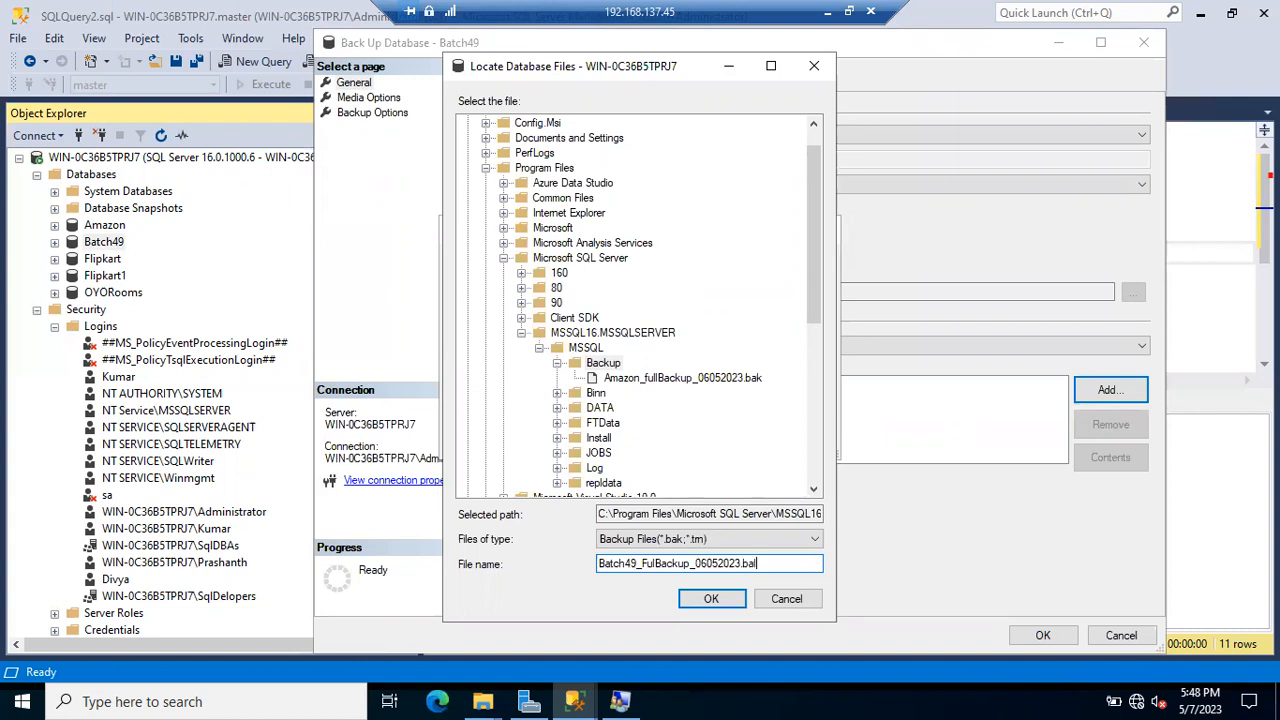
pyautogui.press('Return')
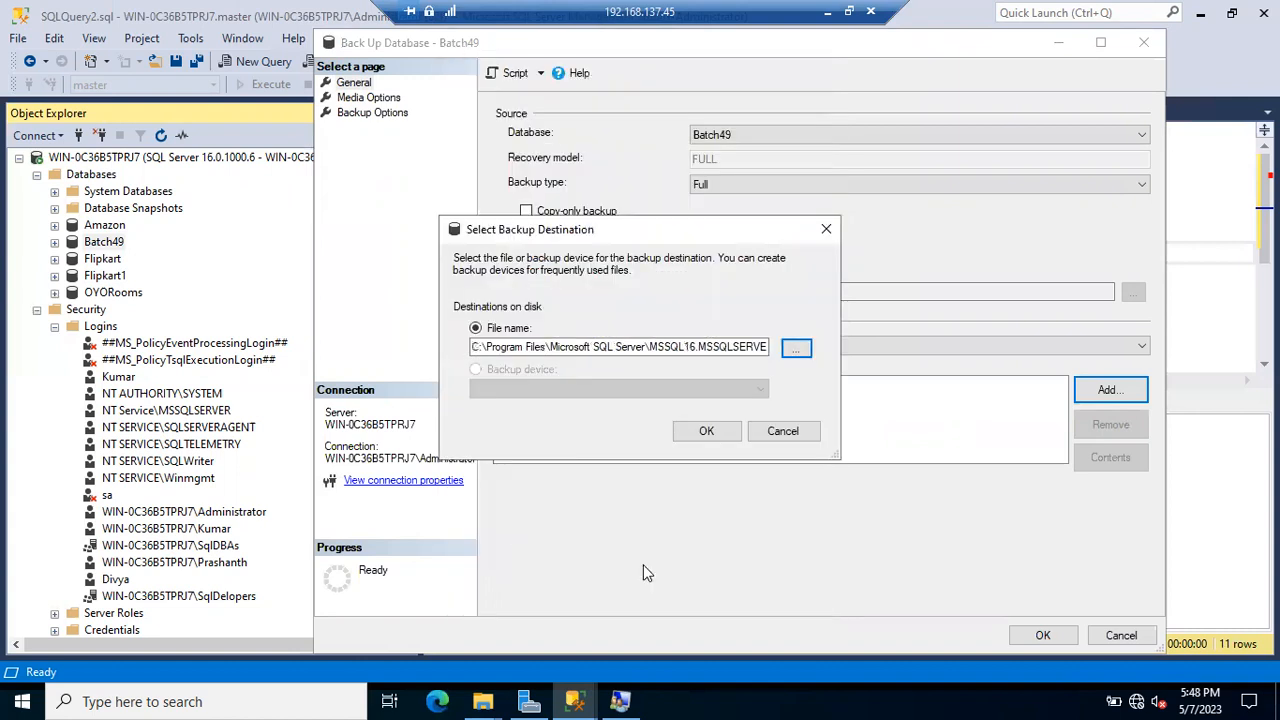
pyautogui.click(706, 431)
# Set the Batch49 backup's compression to Do not compress backup, run the backup, and dismiss the completion message
pyautogui.click(371, 114)
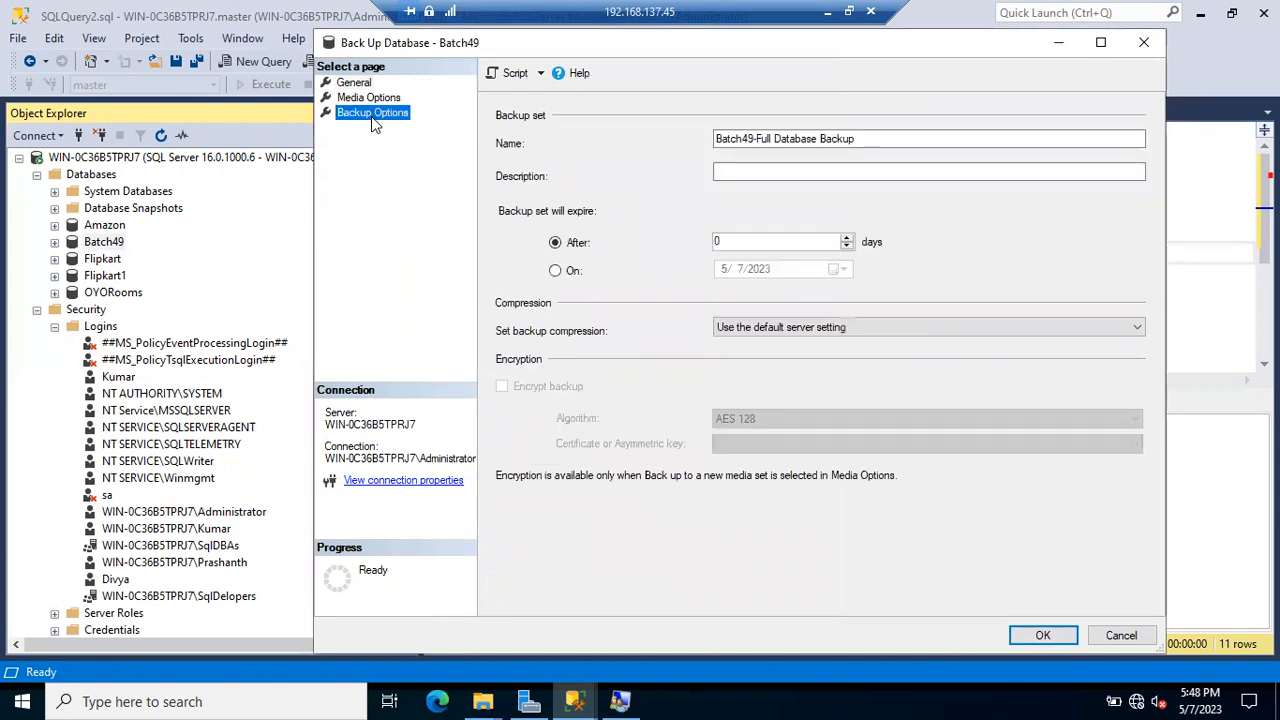
pyautogui.click(767, 338)
pyautogui.click(755, 371)
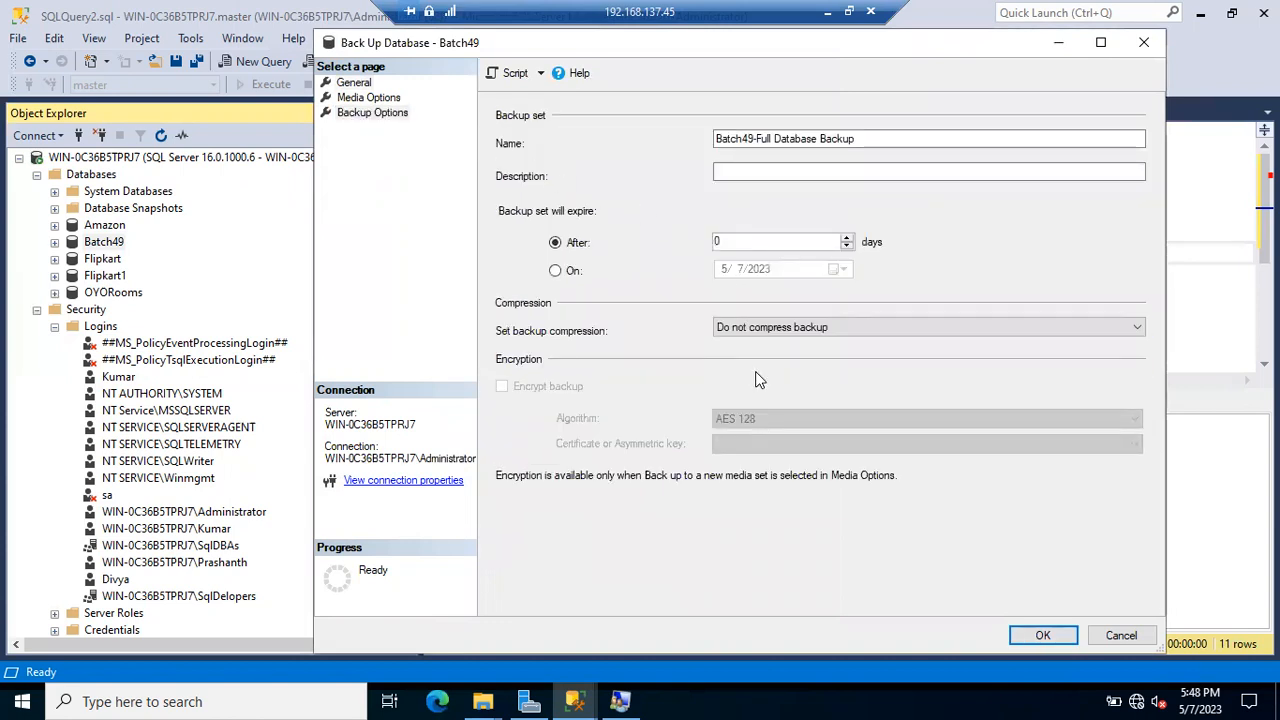
pyautogui.click(1043, 635)
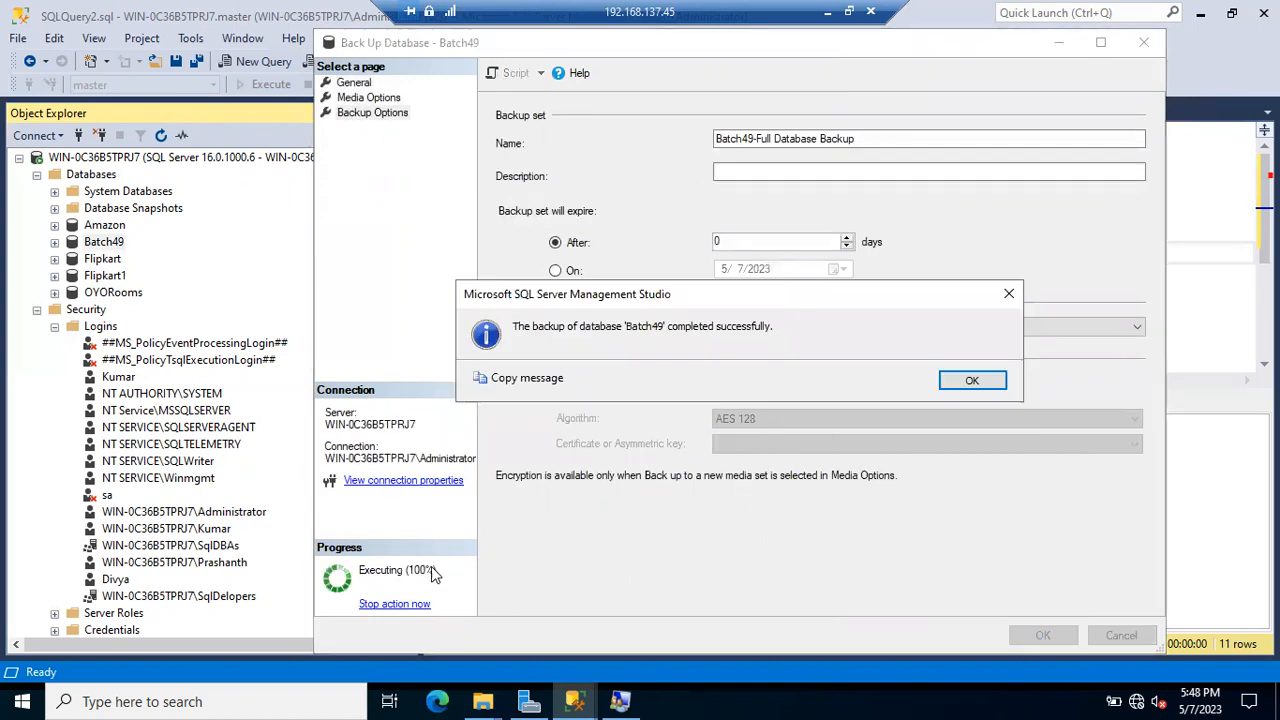
pyautogui.click(972, 380)
# Switch to the Backup folder in File Explorer and check the Batch49 backup file's size
pyautogui.moveTo(483, 700)
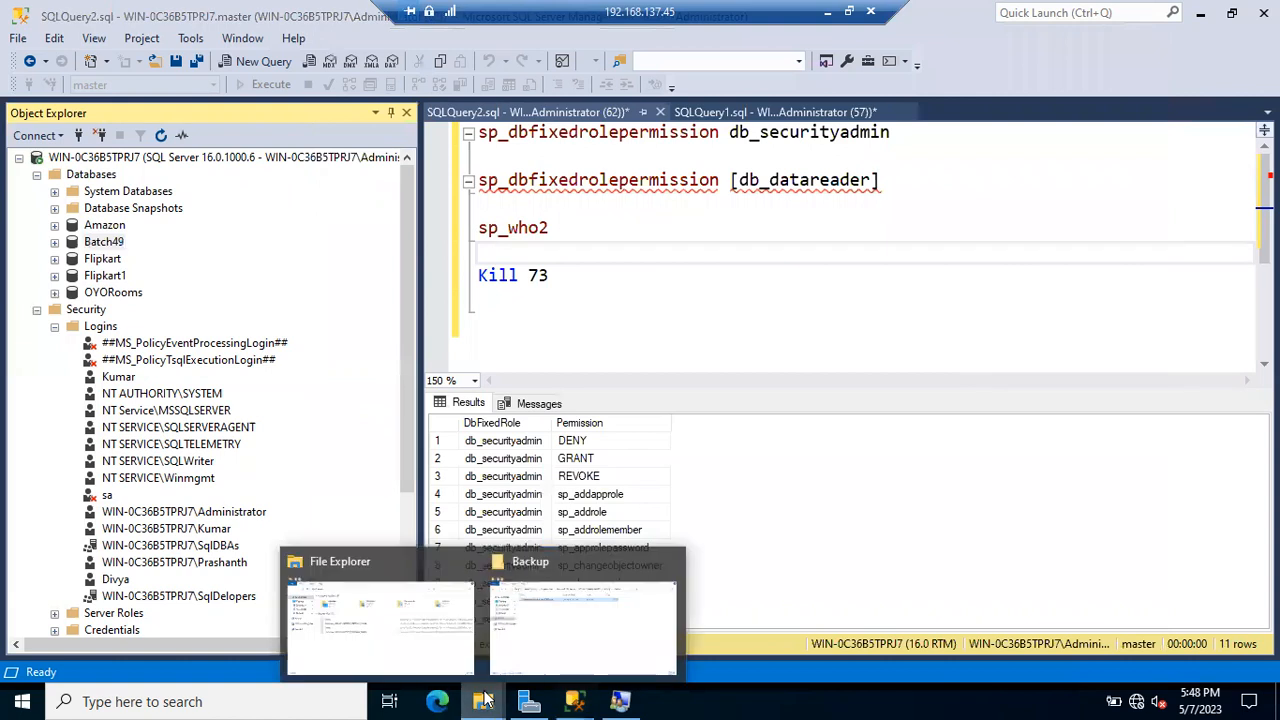
pyautogui.click(572, 622)
pyautogui.click(690, 231)
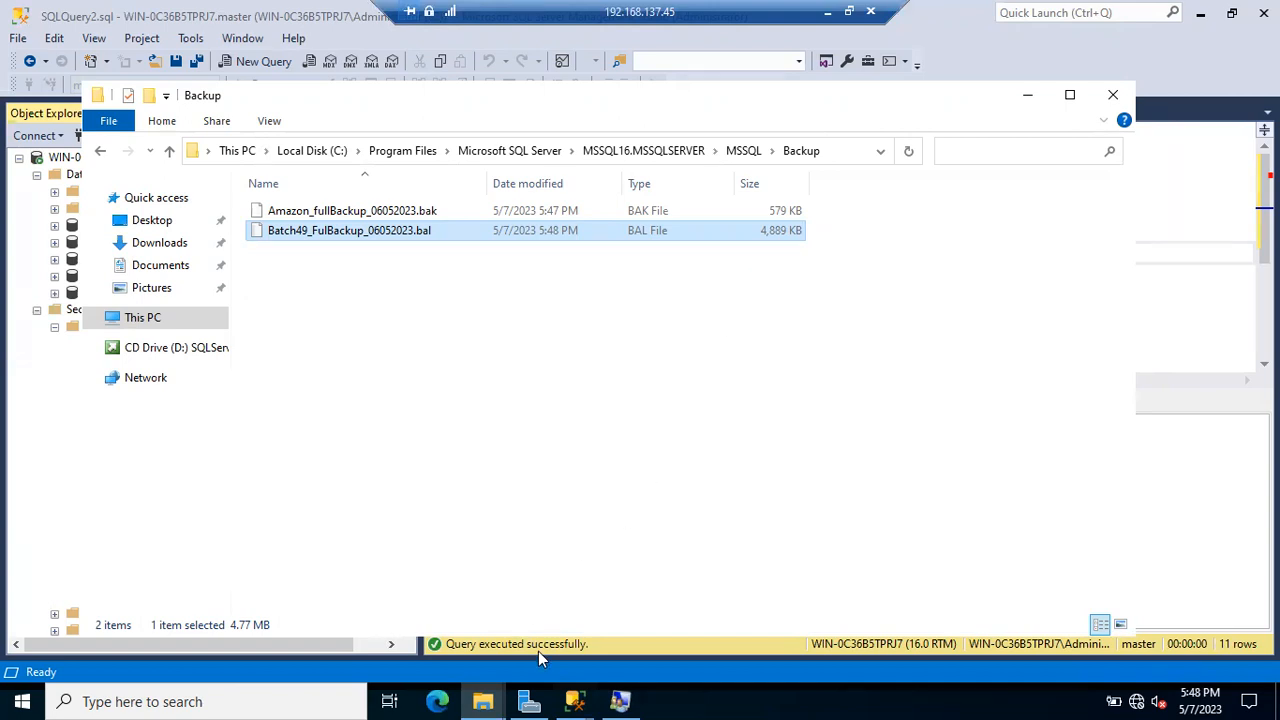
# Switch to SQL Server Management Studio, open the full backup setup for the Batch49 database, and remove its existing disk destination
pyautogui.moveTo(575, 701)
pyautogui.click(478, 636)
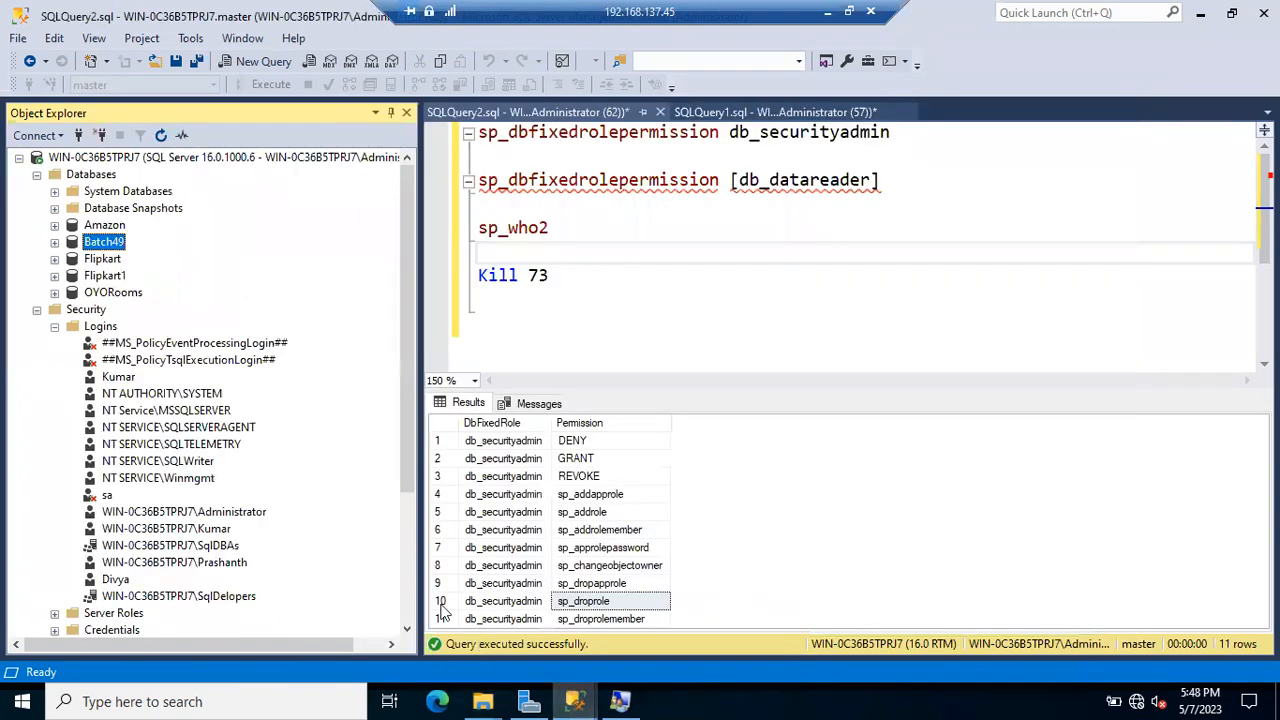
pyautogui.rightClick(106, 244)
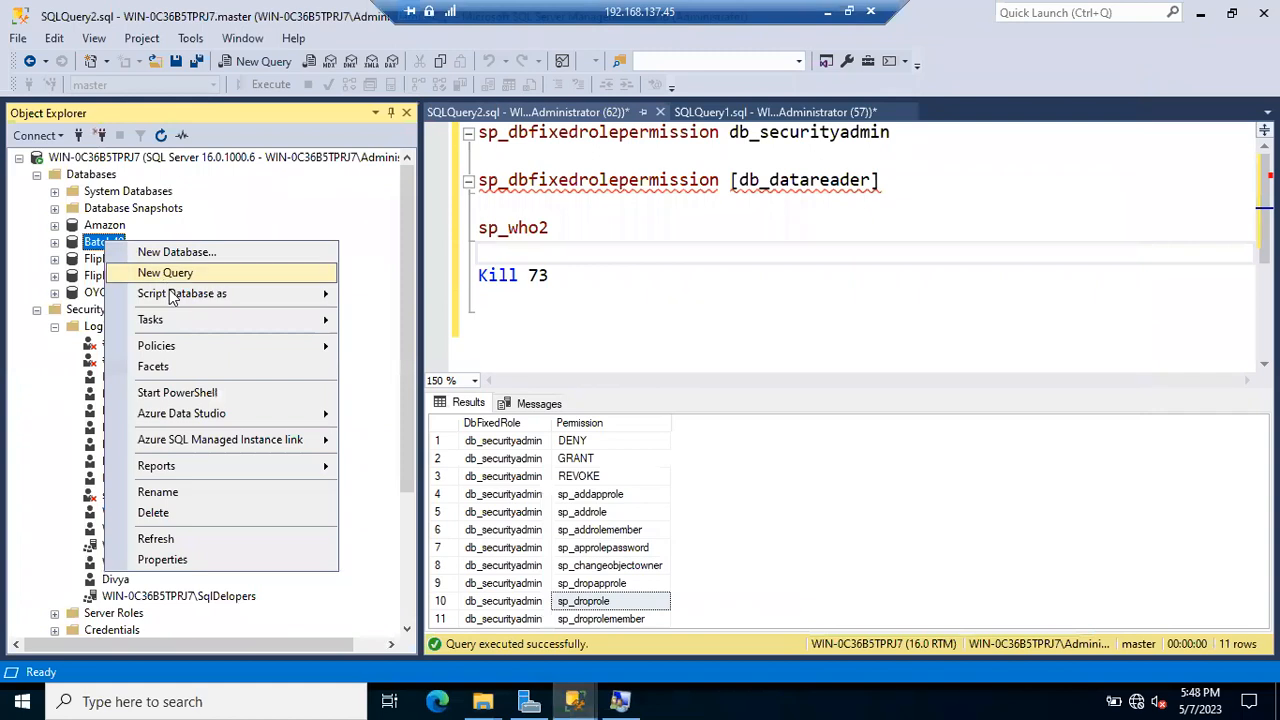
pyautogui.moveTo(172, 320)
pyautogui.click(470, 262)
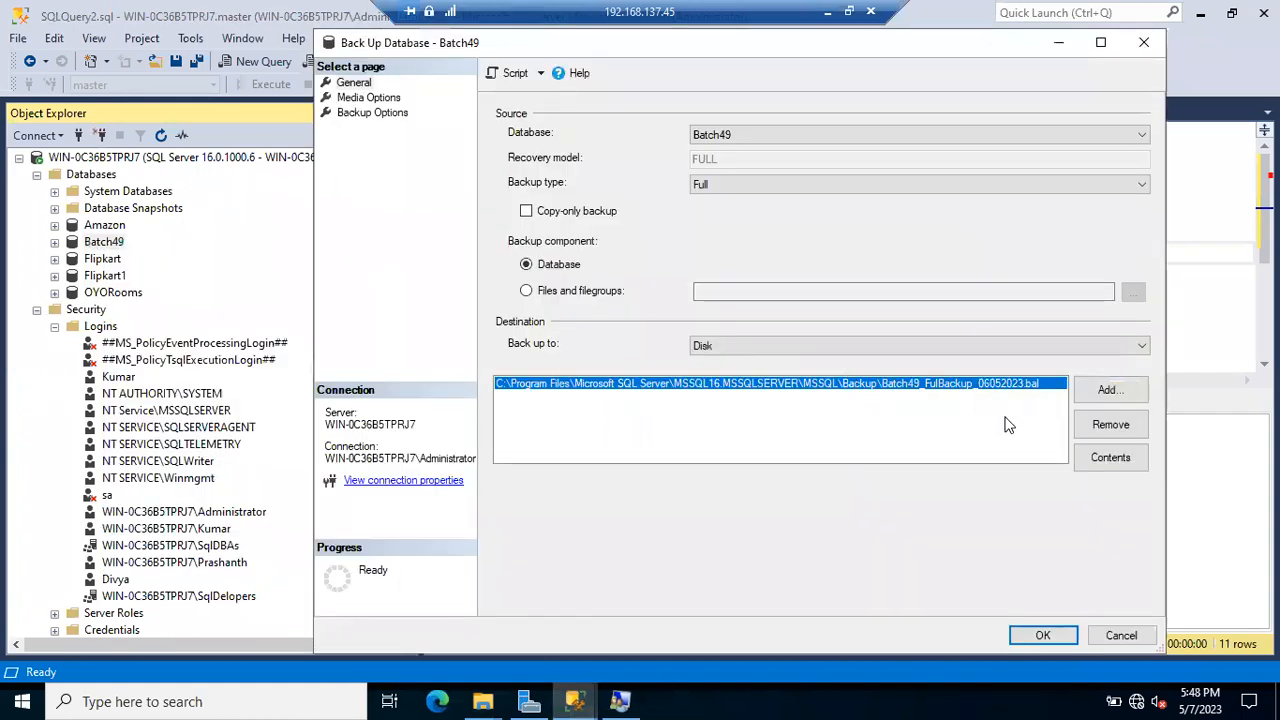
pyautogui.click(1110, 424)
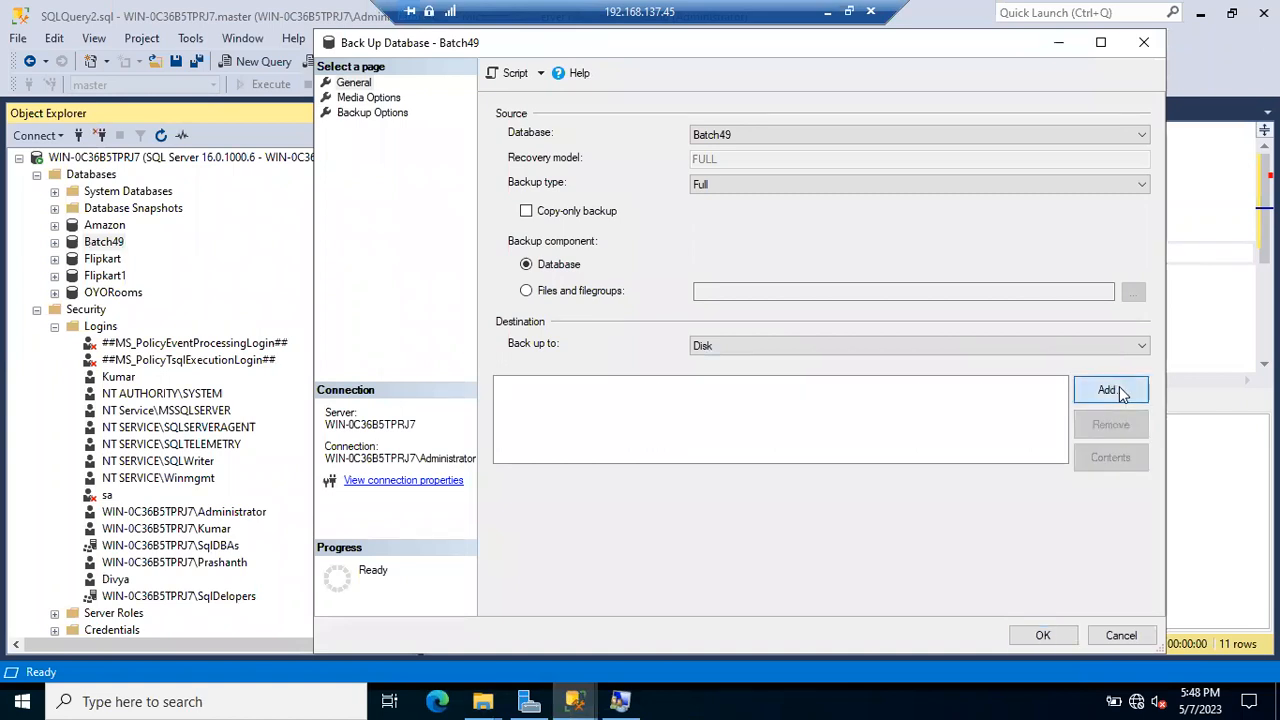
# Add a disk destination named Batch49_FullBackup2_06052023.bak in the MSSQL Backup folder
pyautogui.click(1110, 390)
pyautogui.click(798, 346)
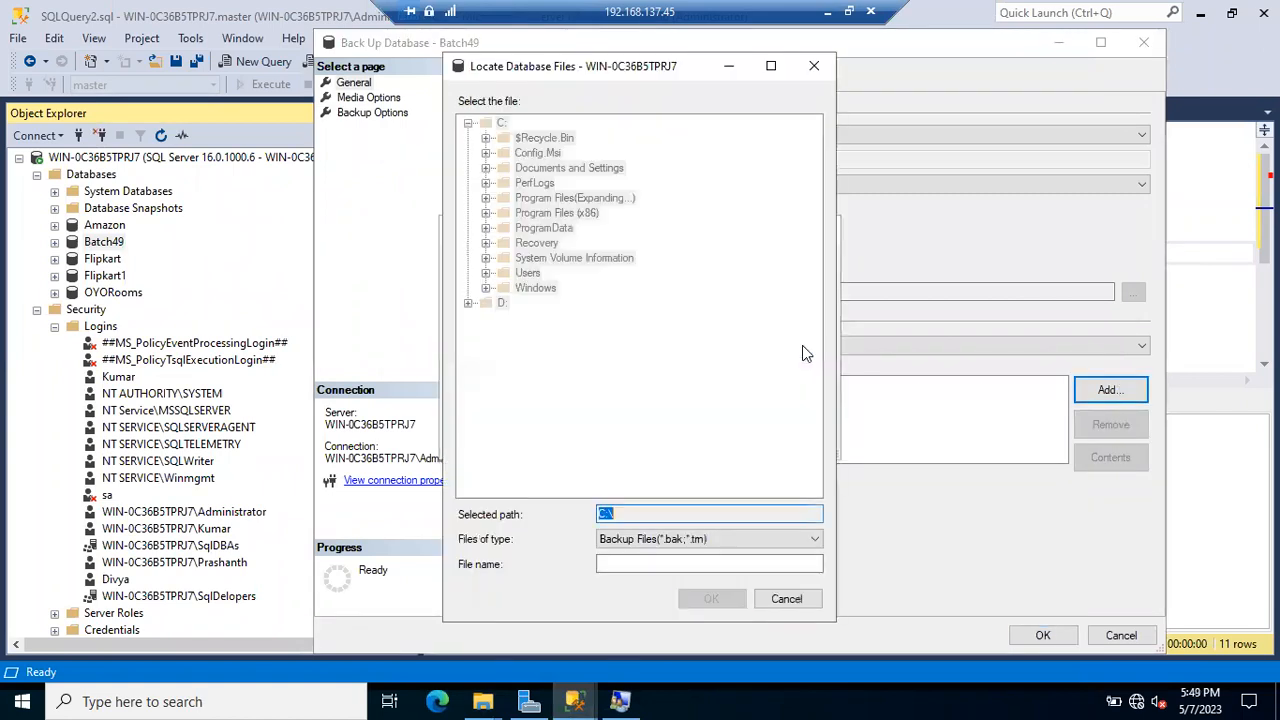
pyautogui.click(618, 564)
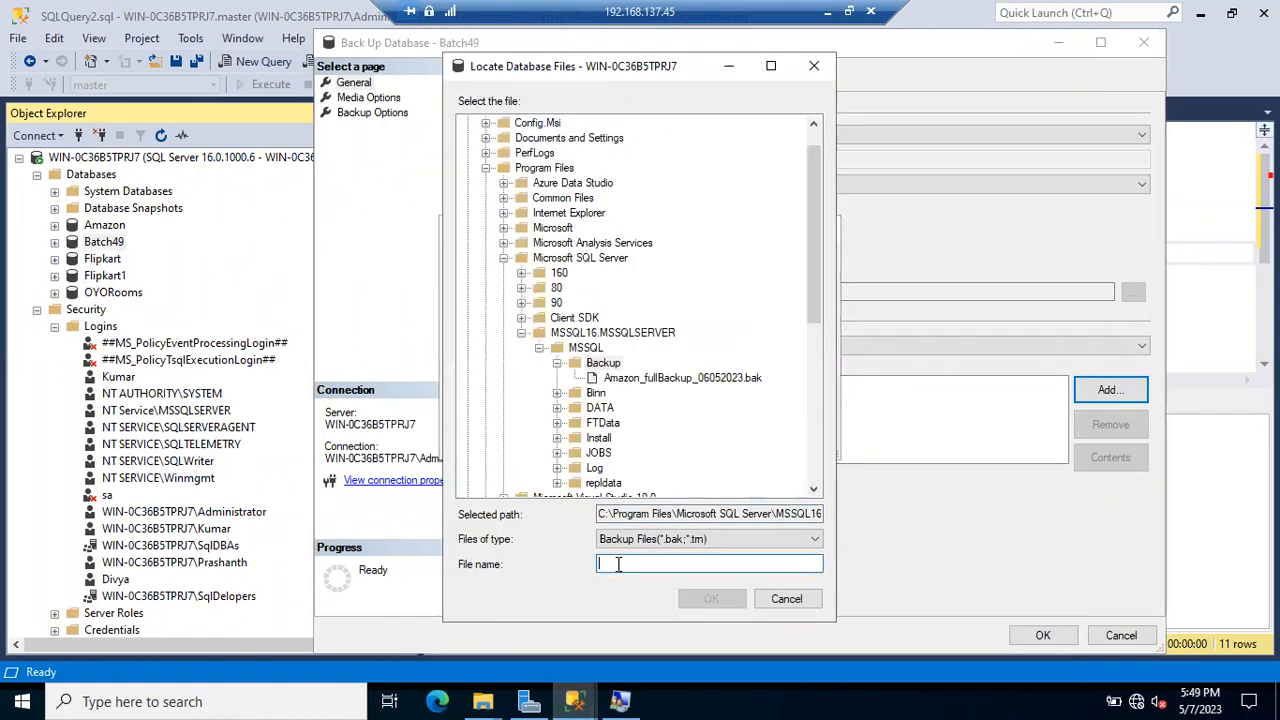
pyautogui.write('Batch49_FullBackup2_')
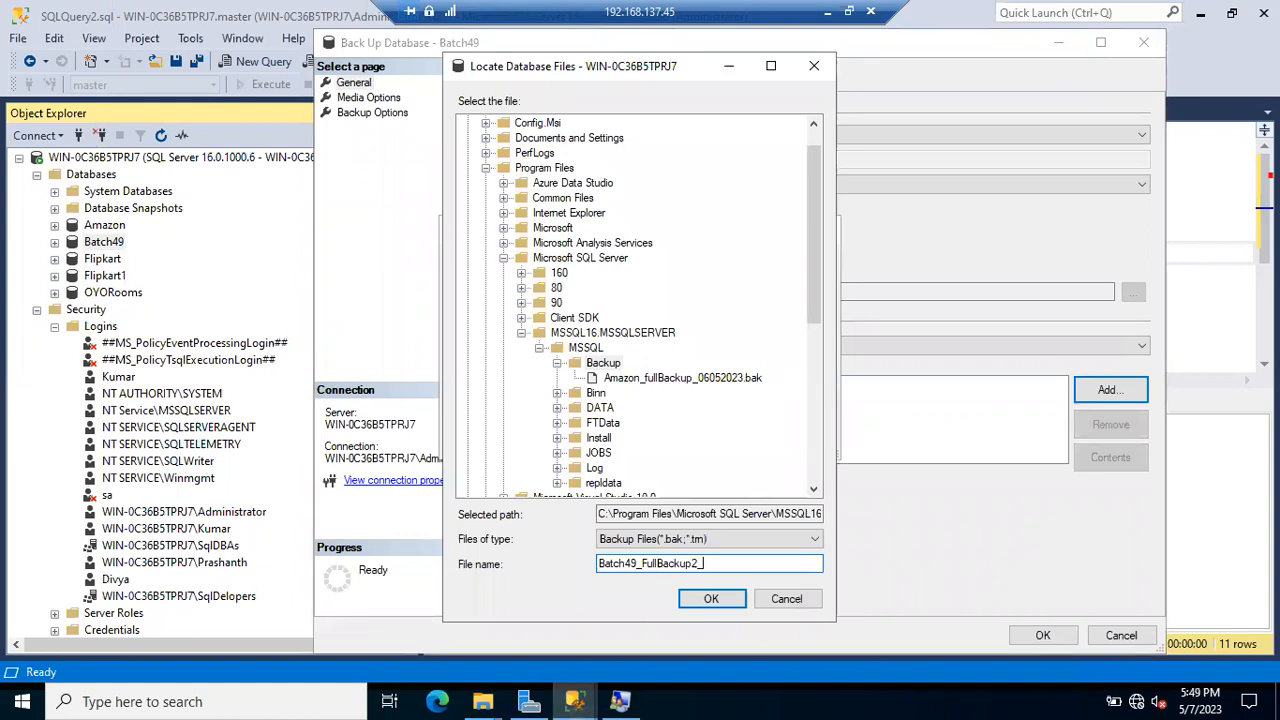
pyautogui.write('05')
pyautogui.press('BackSpace')
pyautogui.write('6052023.bal')
pyautogui.press('BackSpace')
pyautogui.write('k')
pyautogui.click(688, 607)
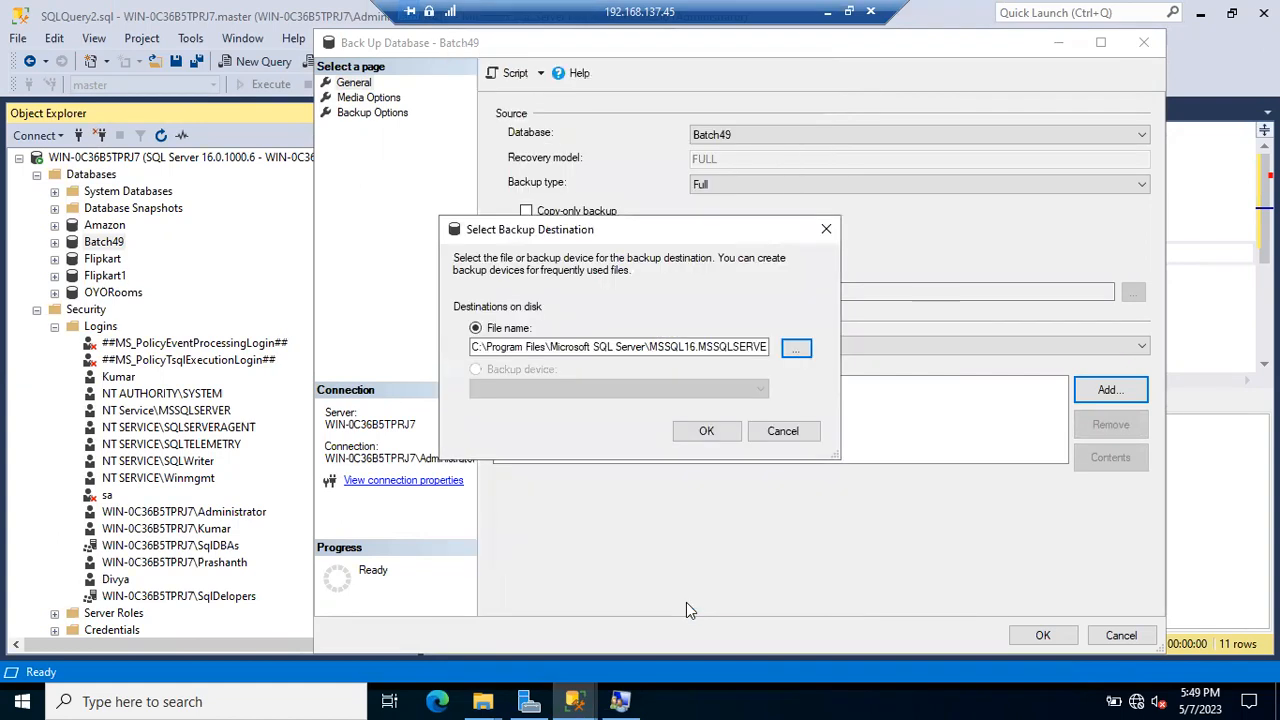
pyautogui.click(712, 436)
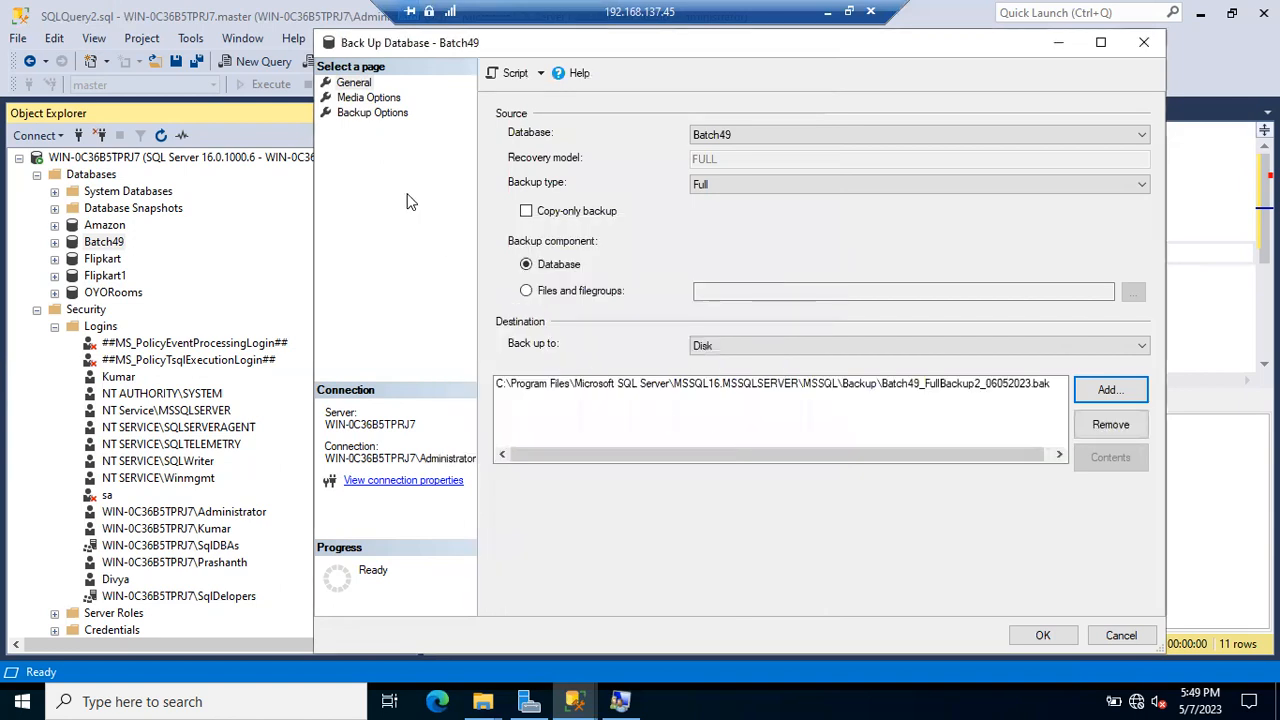
# Run the Batch49 backup with compression on Use the default server setting and dismiss the completion message
pyautogui.click(376, 113)
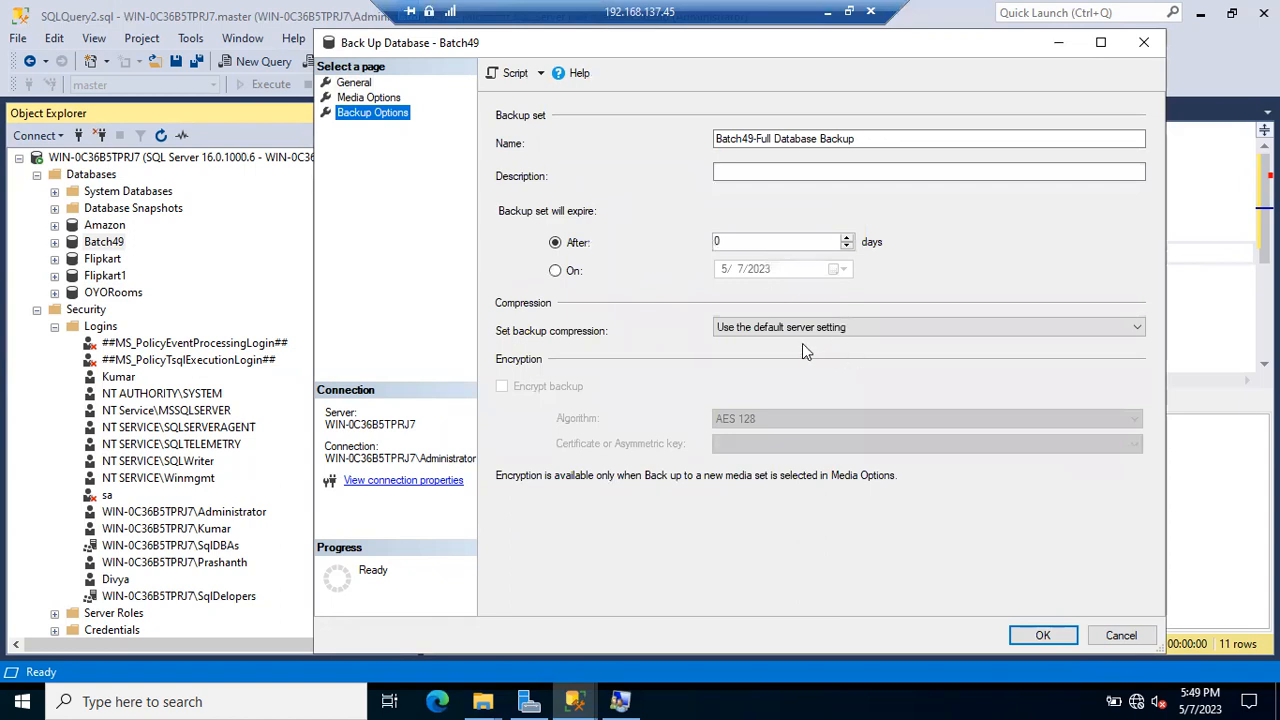
pyautogui.click(1048, 637)
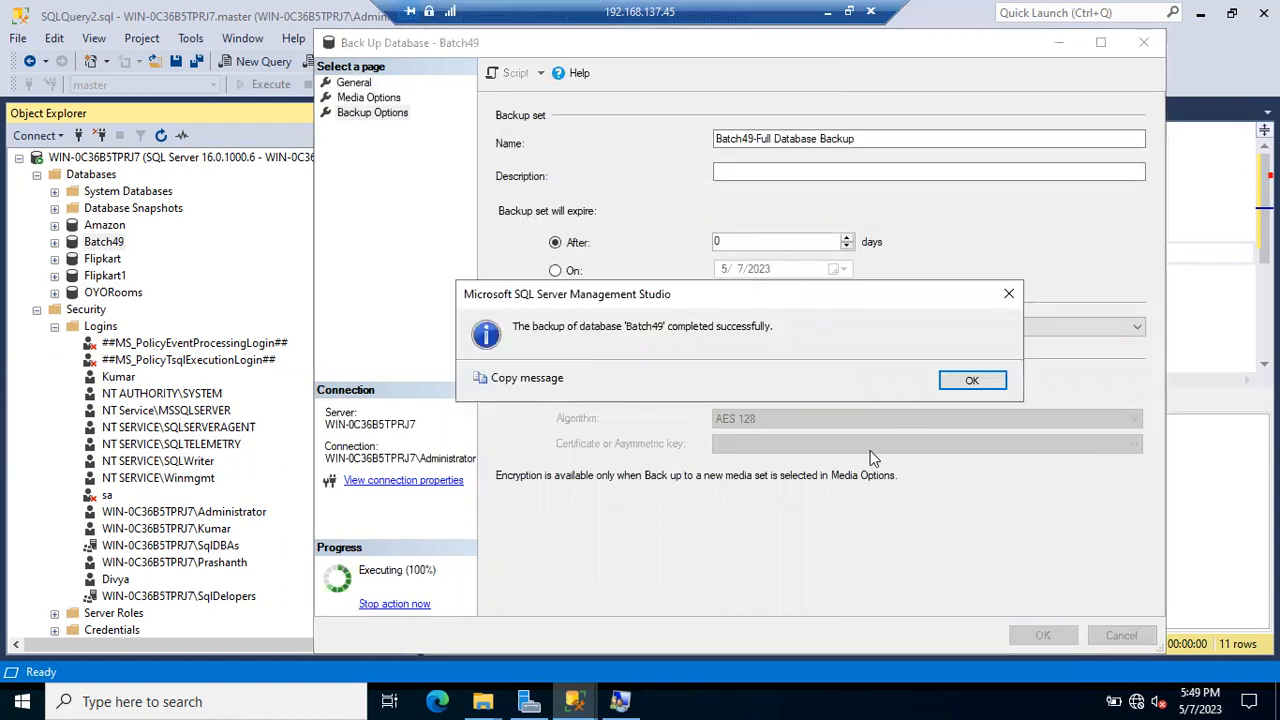
pyautogui.click(971, 381)
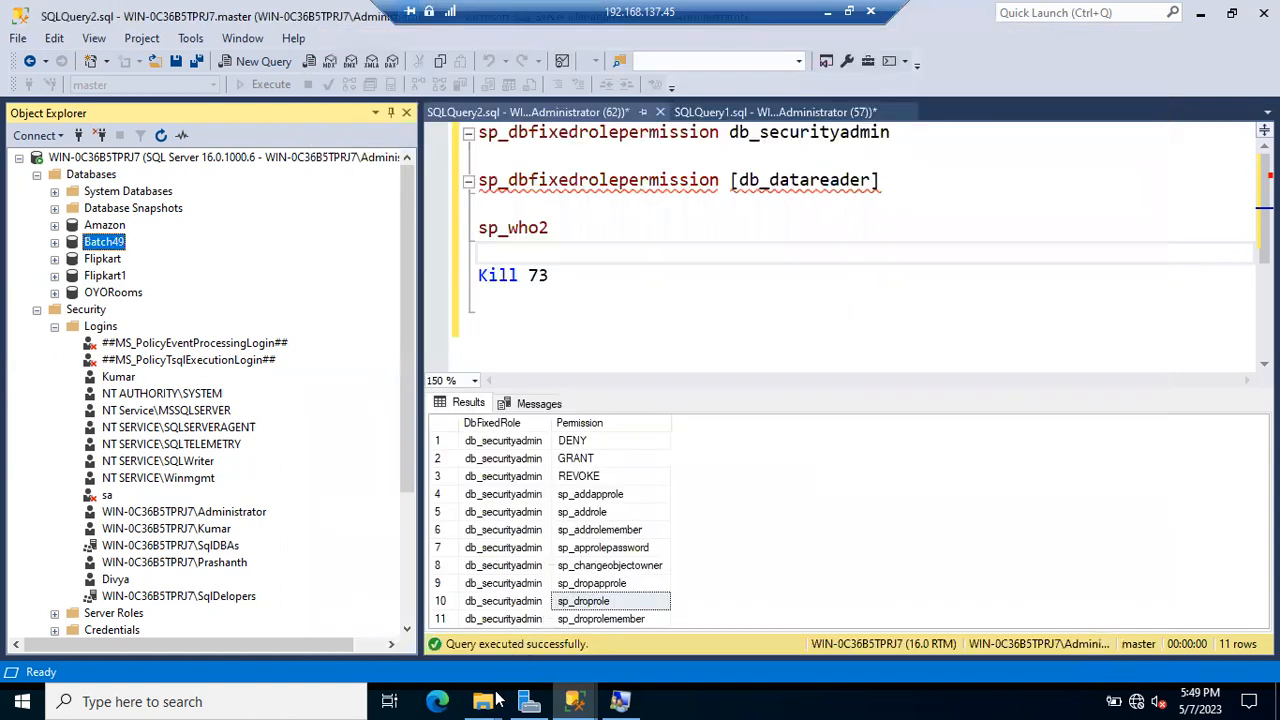
# Switch to the Backup folder in File Explorer and compare the sizes of the two Batch49 backup files, then minimize the window
pyautogui.moveTo(482, 700)
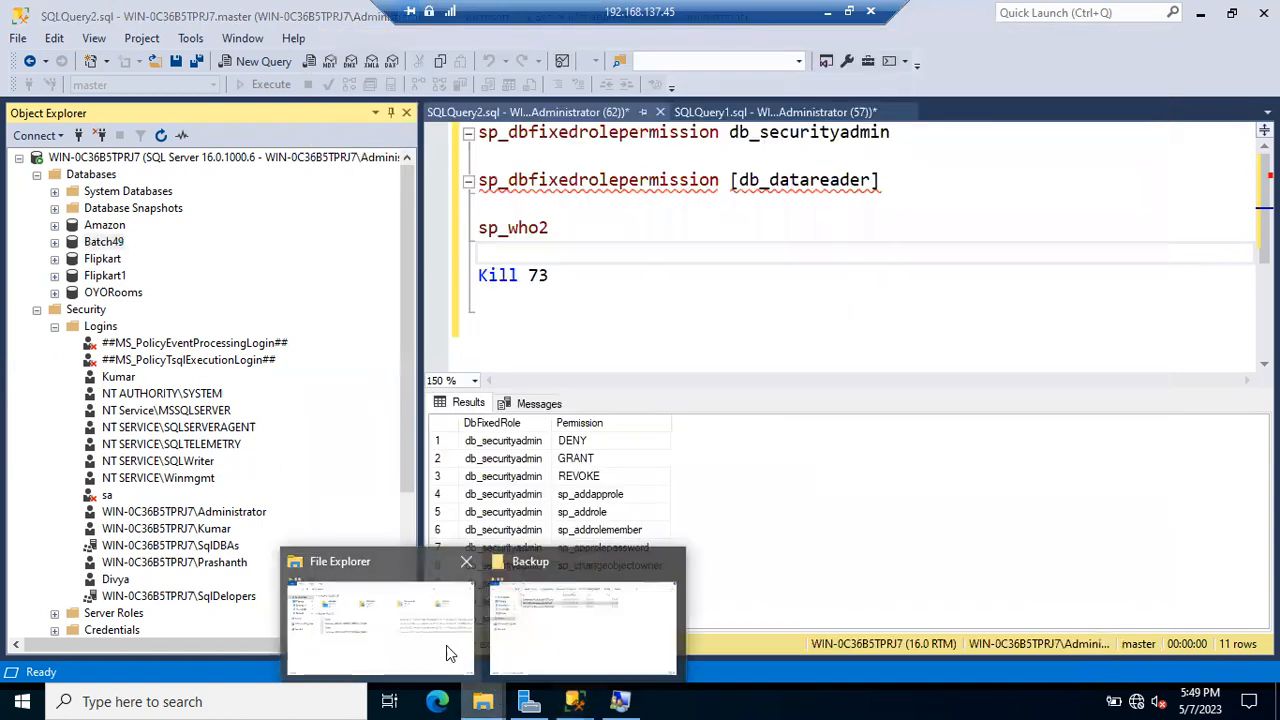
pyautogui.click(538, 636)
pyautogui.click(759, 254)
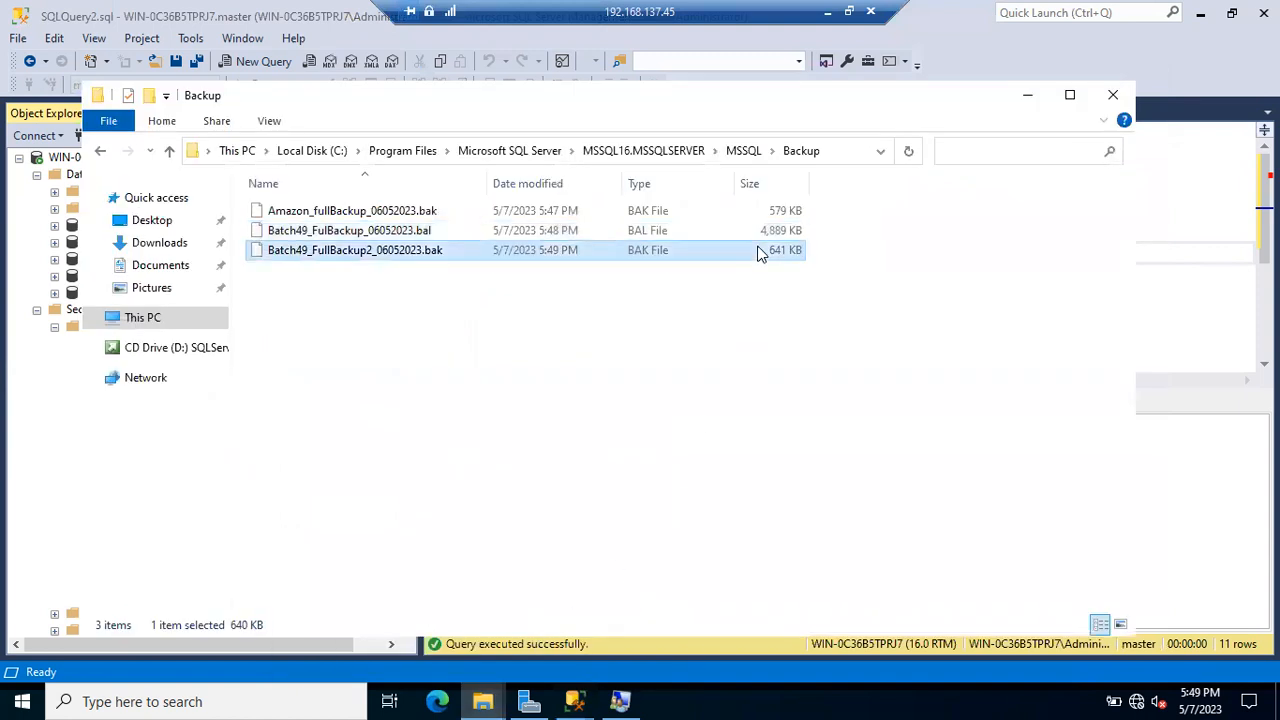
pyautogui.click(775, 236)
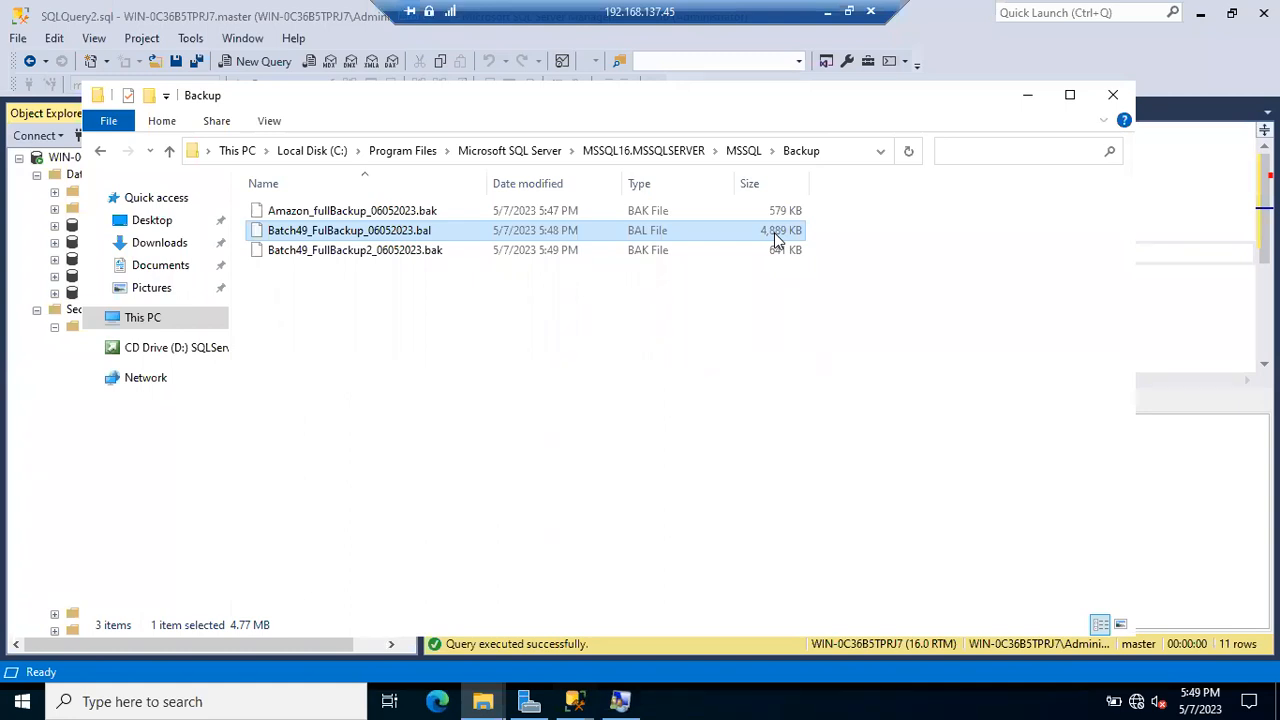
pyautogui.click(778, 255)
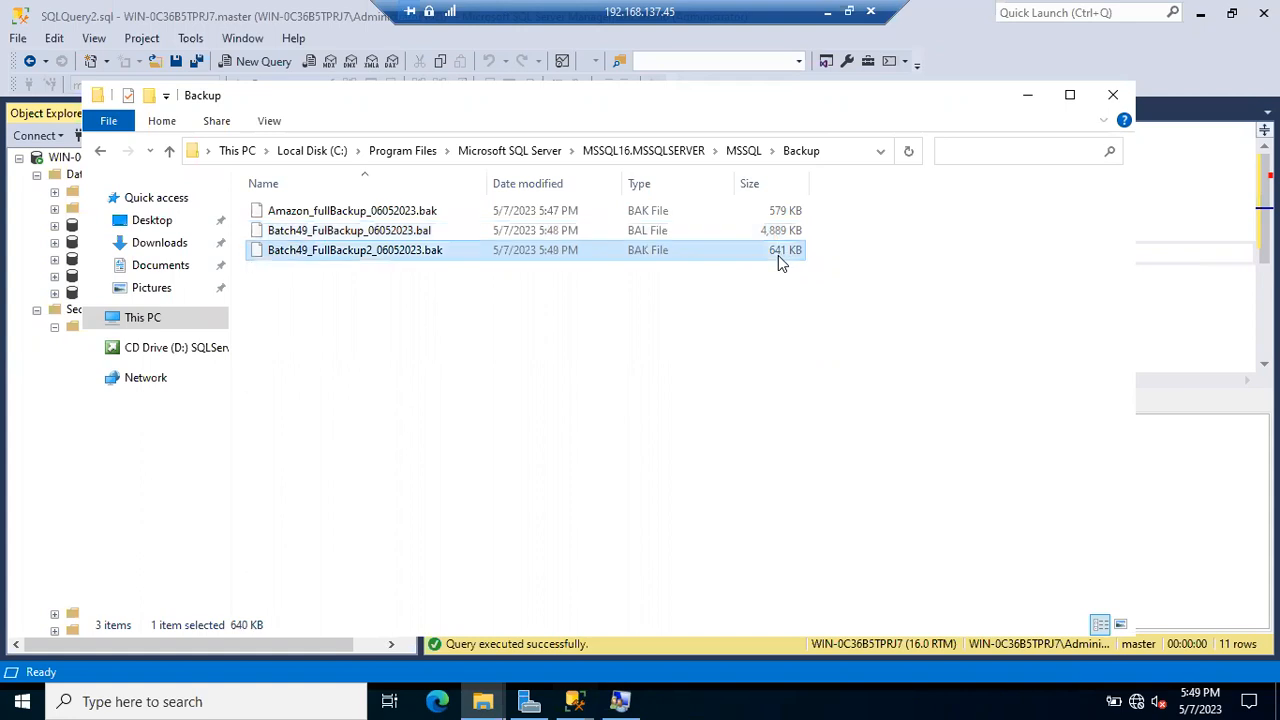
pyautogui.click(781, 233)
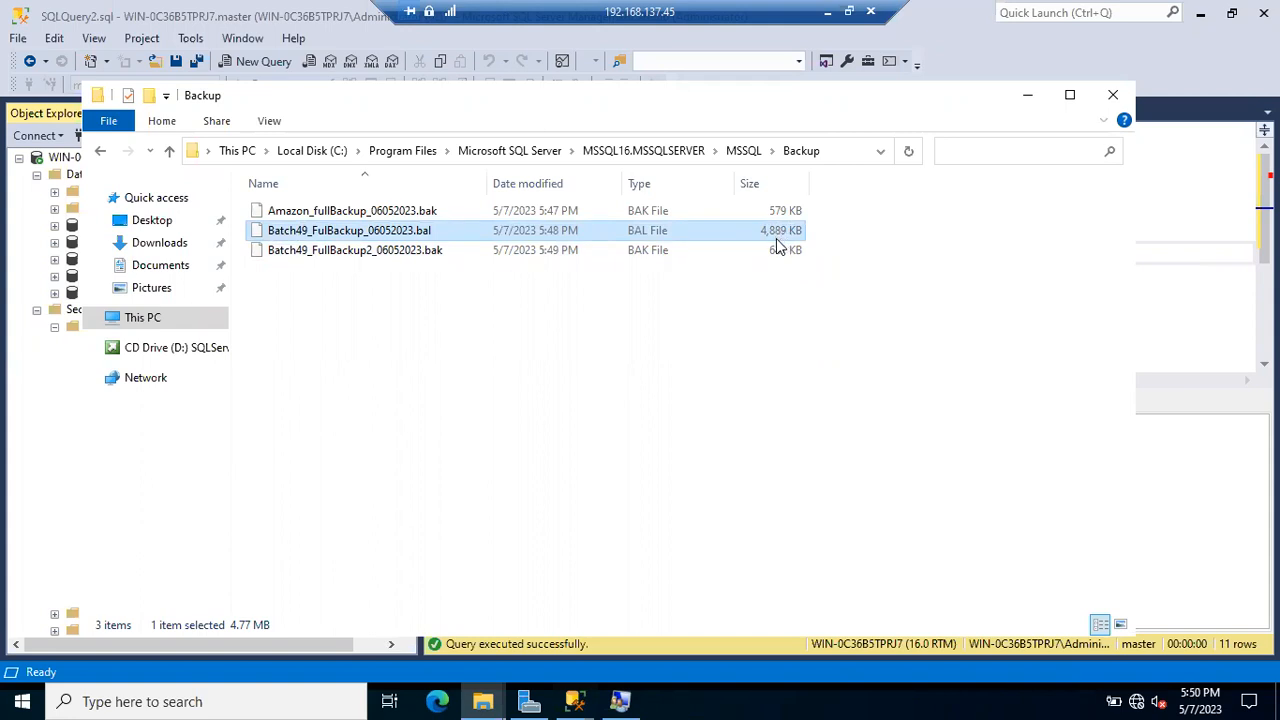
pyautogui.click(777, 251)
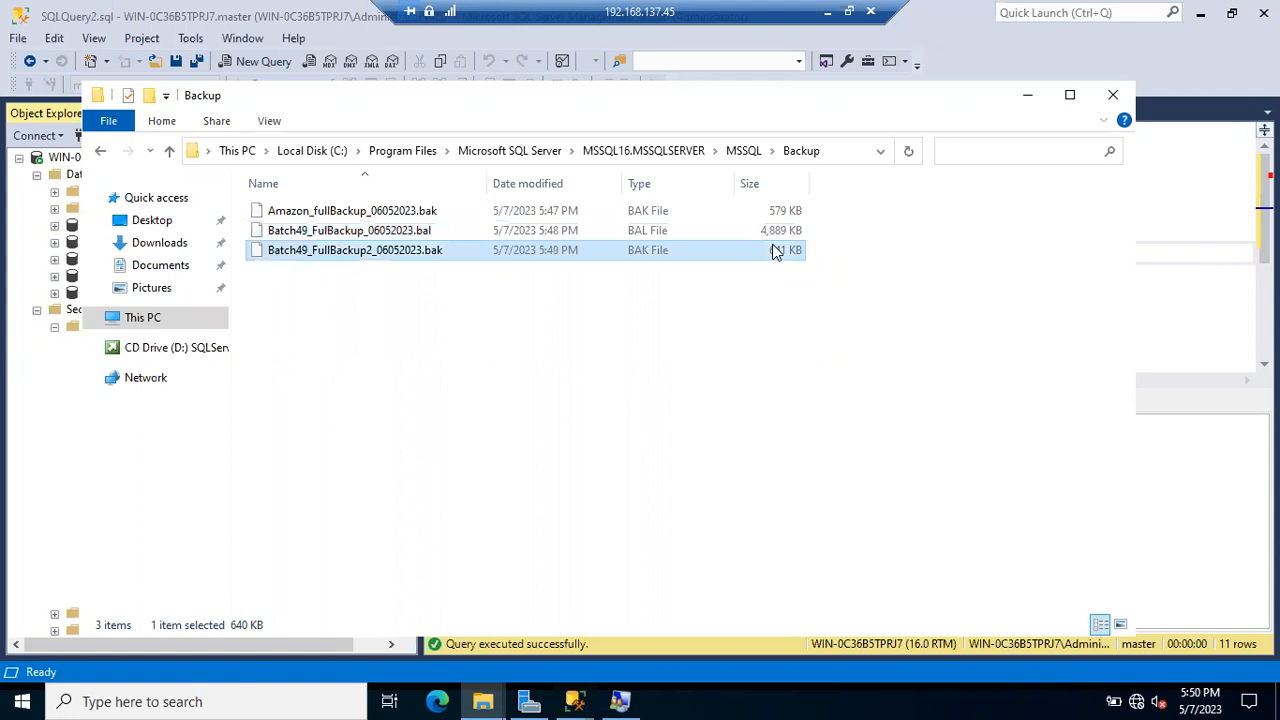
pyautogui.click(777, 236)
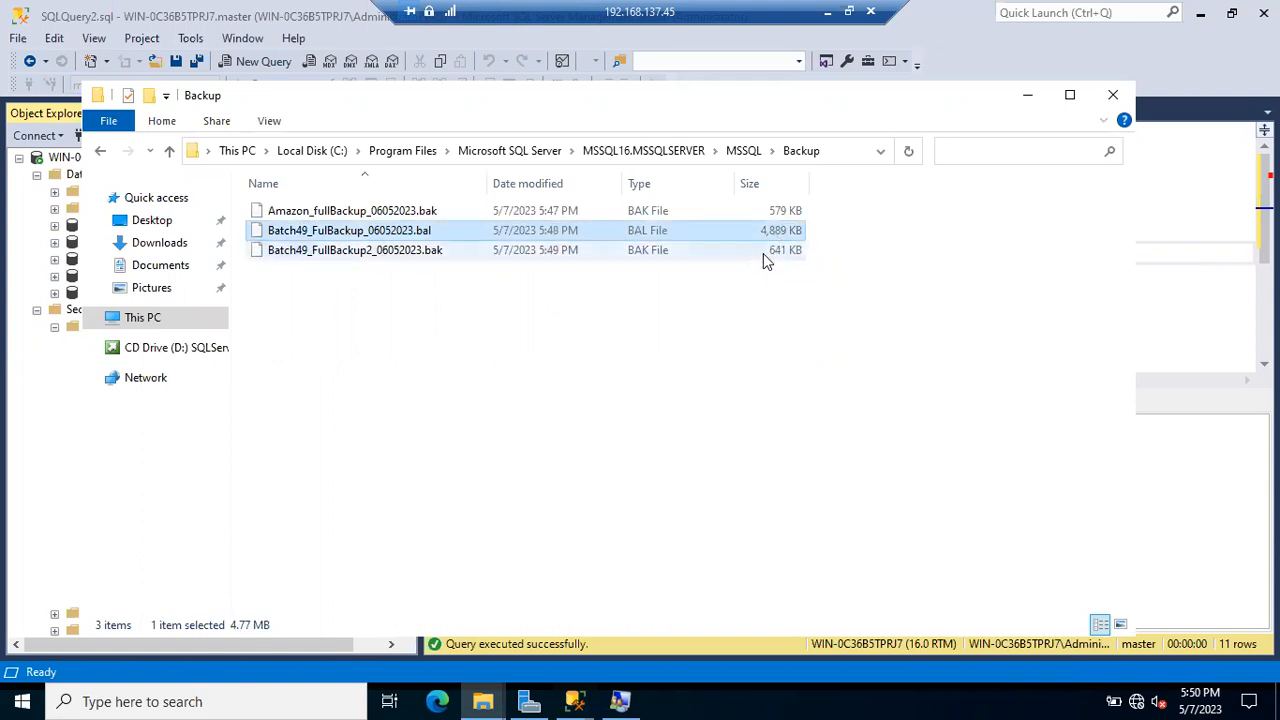
pyautogui.click(761, 251)
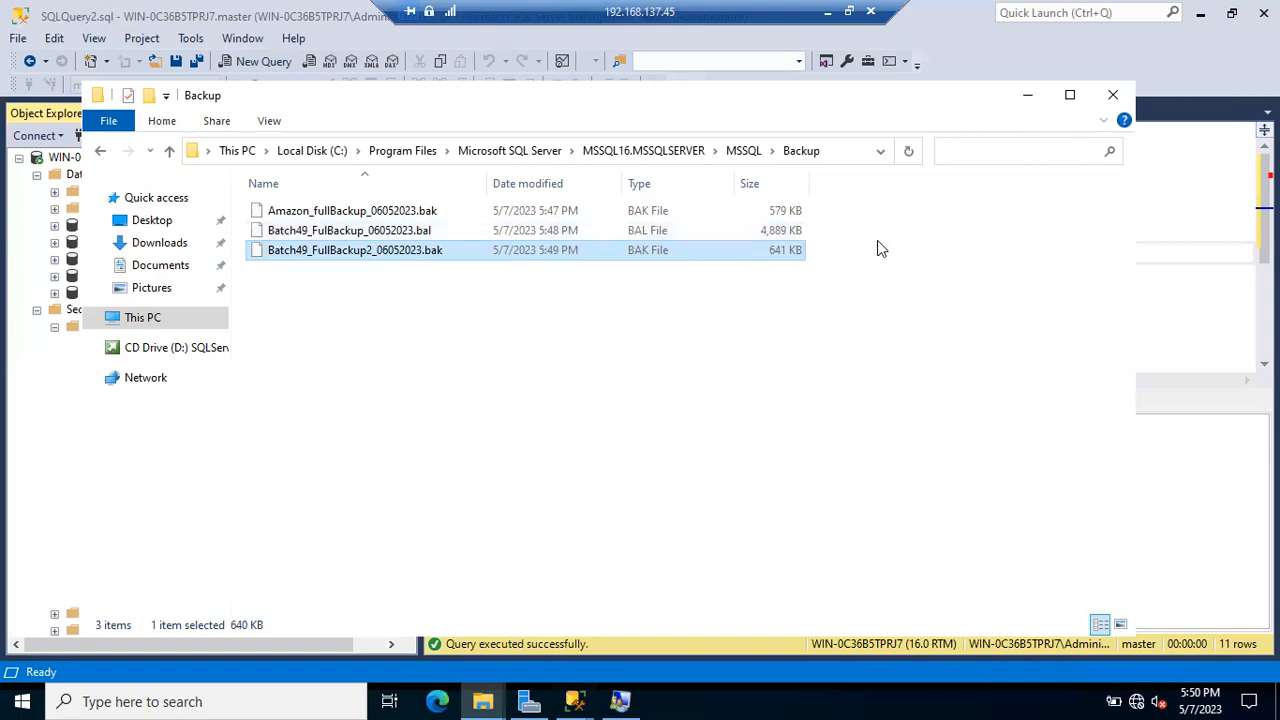
pyautogui.click(1029, 97)
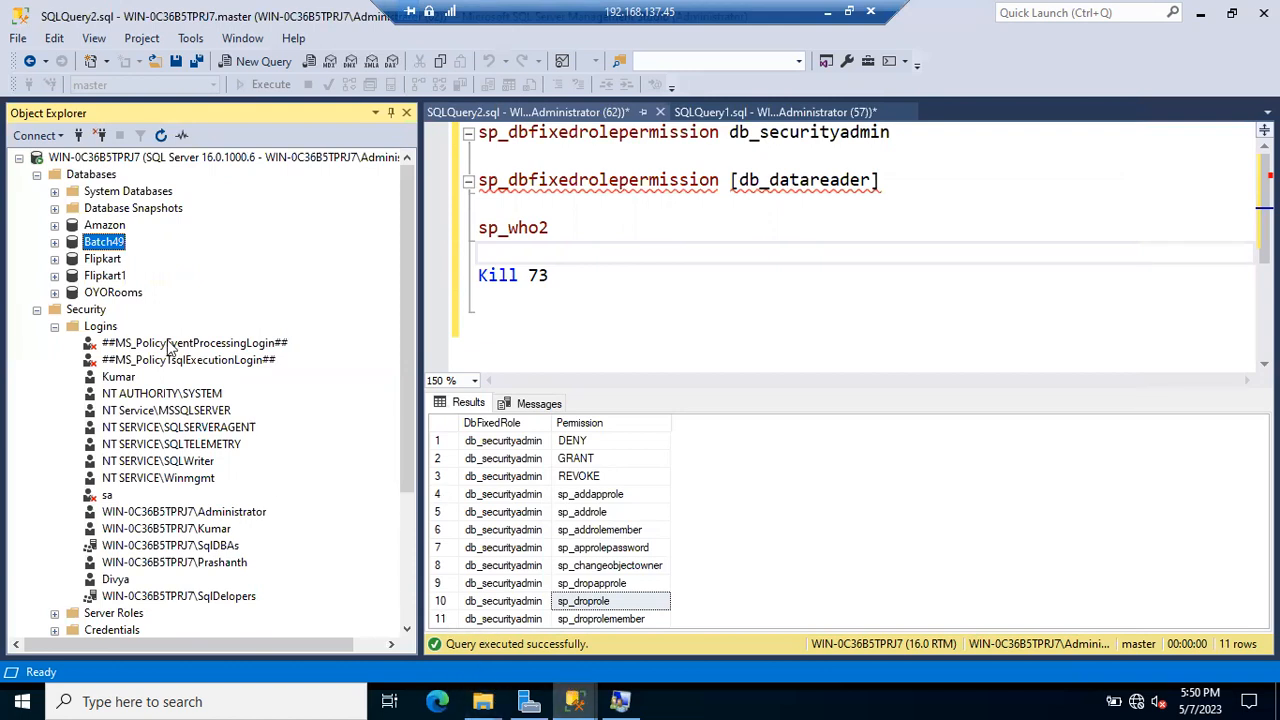
# Run another full backup of Batch49 to the existing Batch49_FullBackup2_06052023.bak destination and dismiss the completion message
pyautogui.rightClick(113, 249)
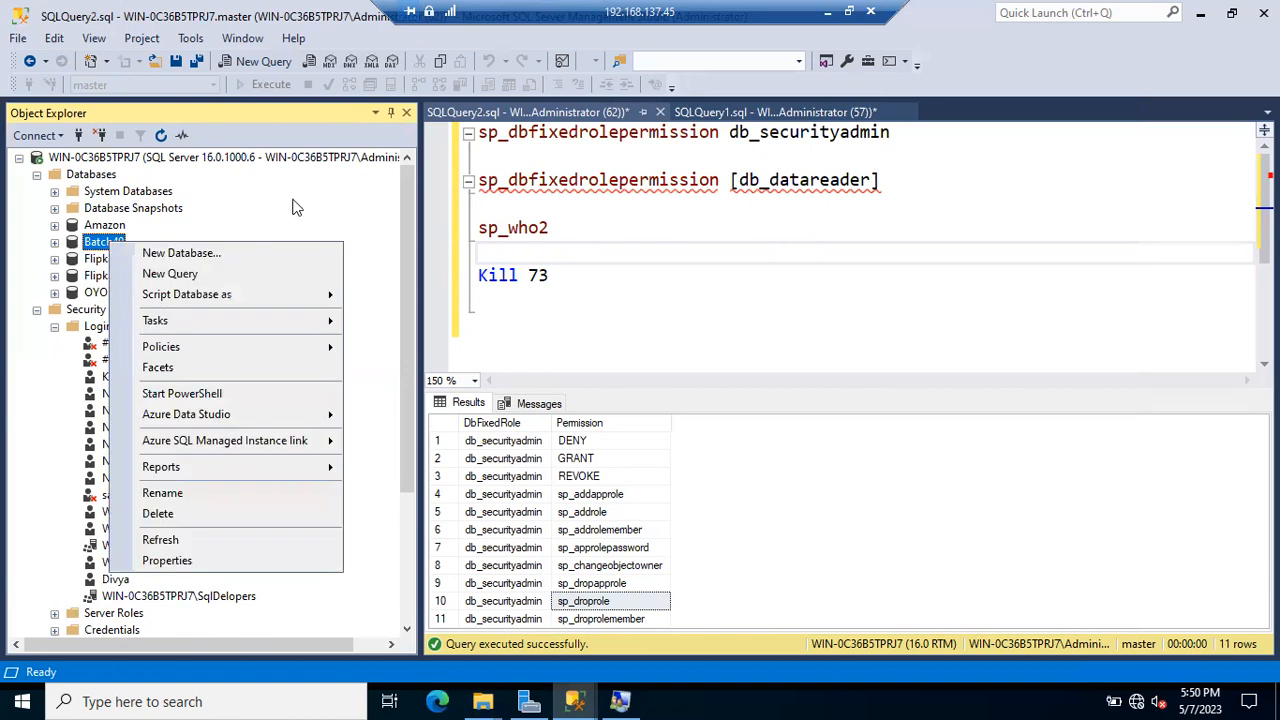
pyautogui.click(330, 213)
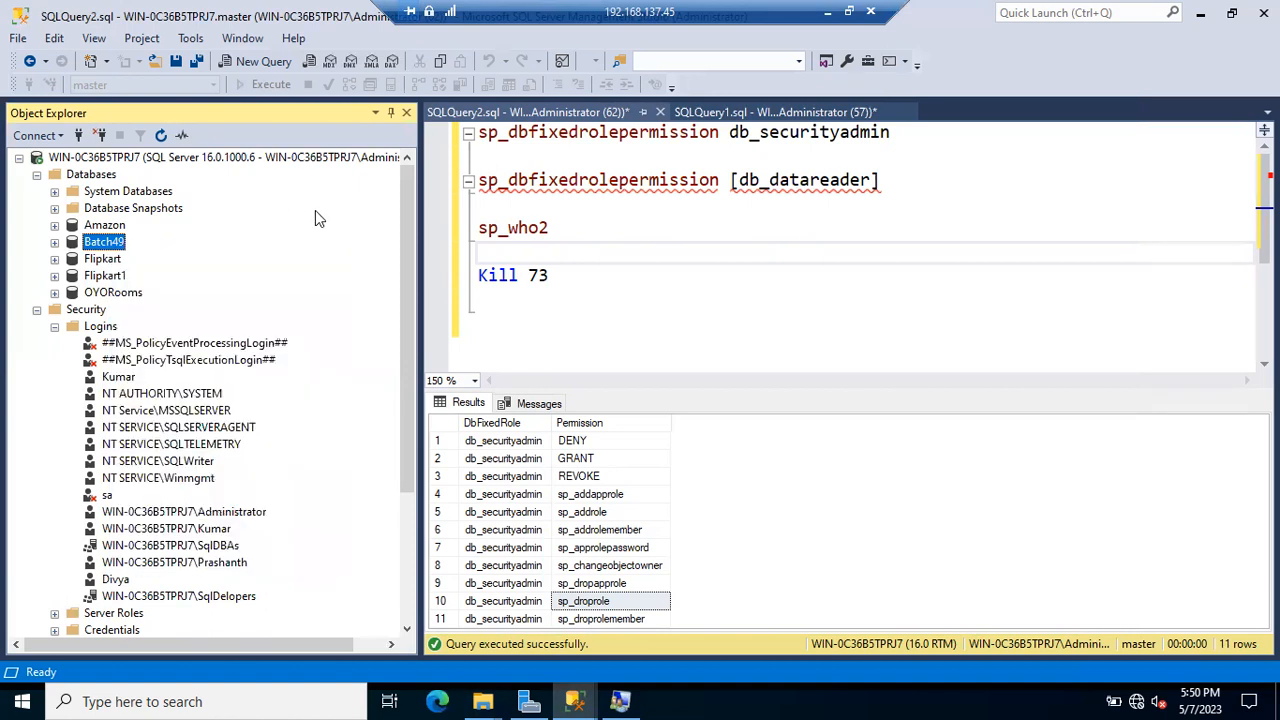
pyautogui.rightClick(105, 248)
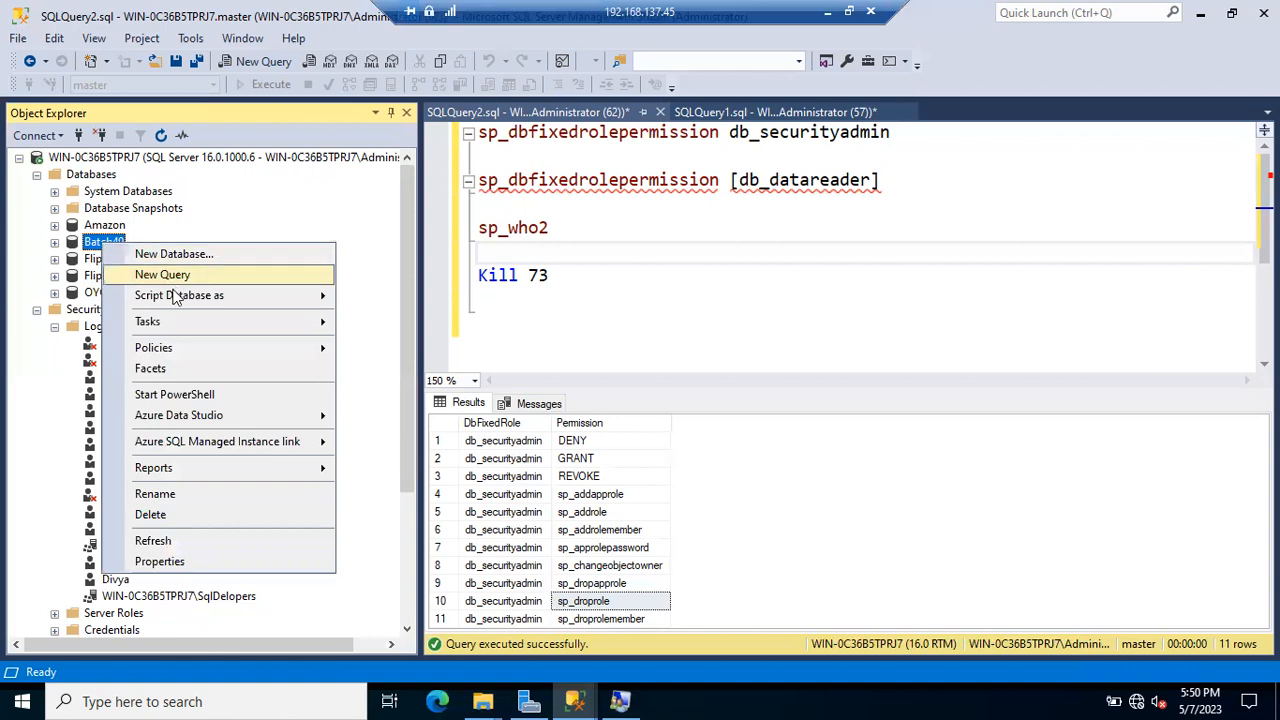
pyautogui.moveTo(175, 325)
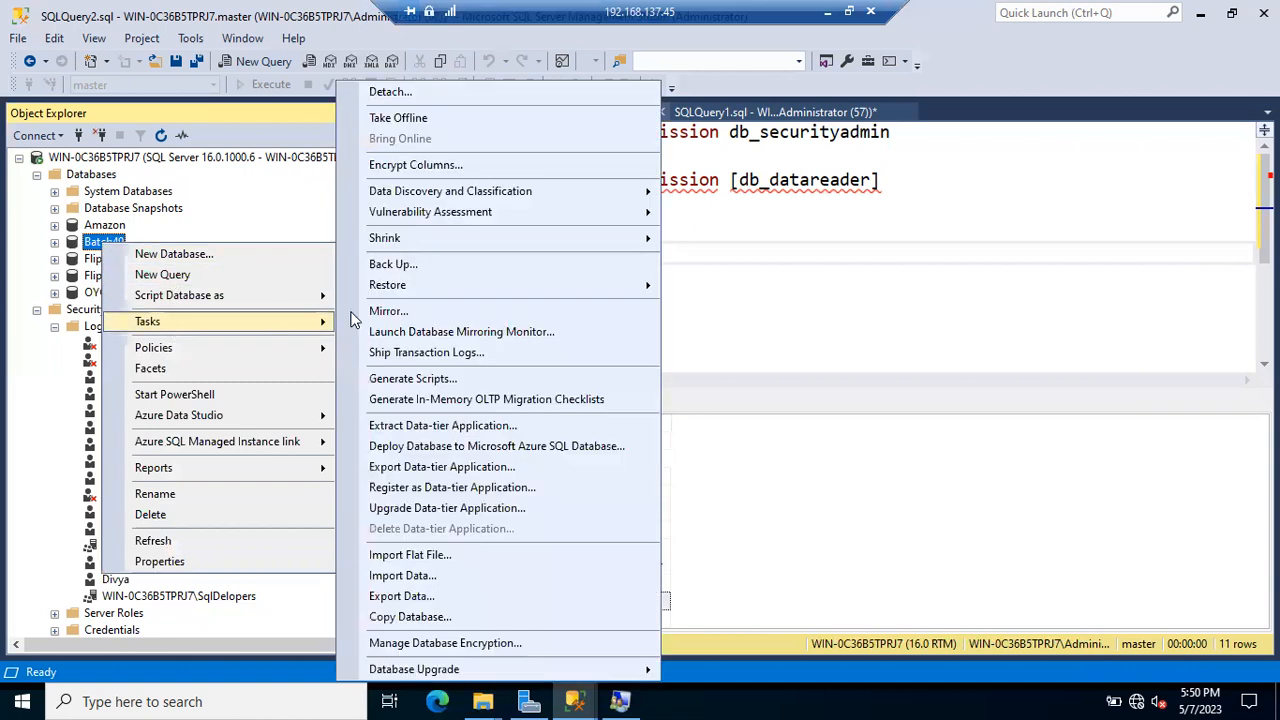
pyautogui.click(433, 268)
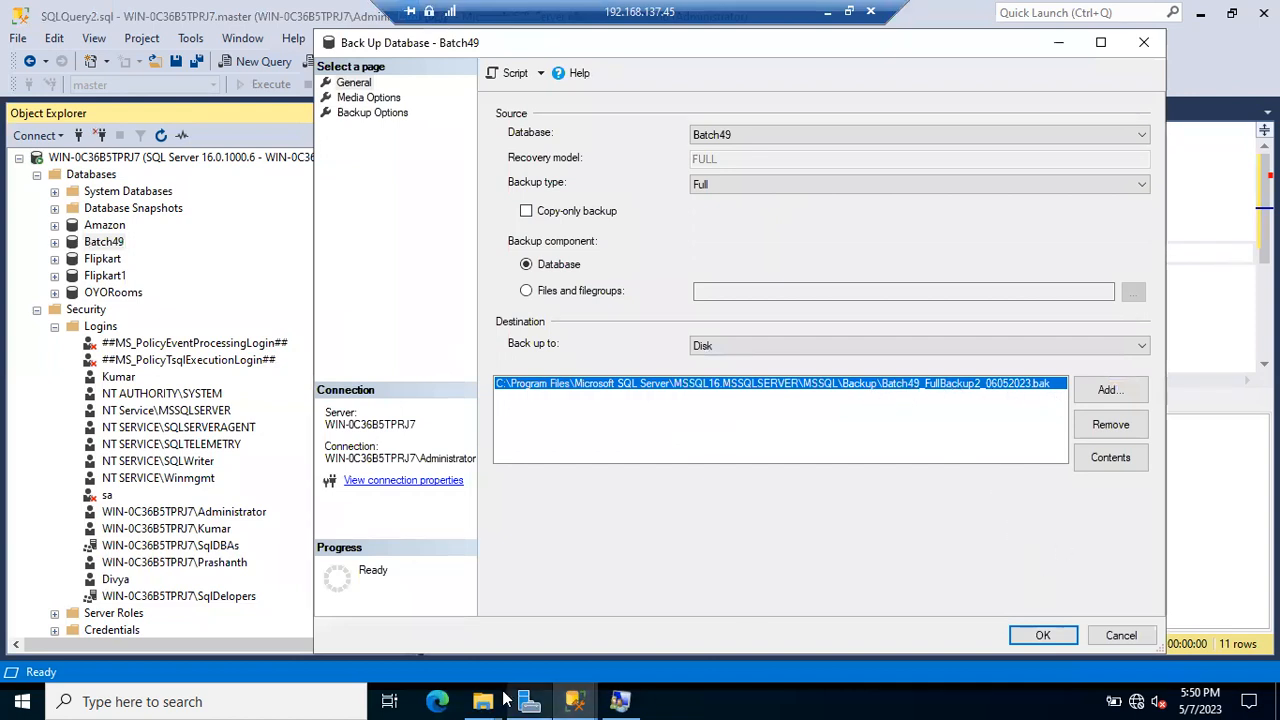
pyautogui.moveTo(505, 700)
pyautogui.click(560, 625)
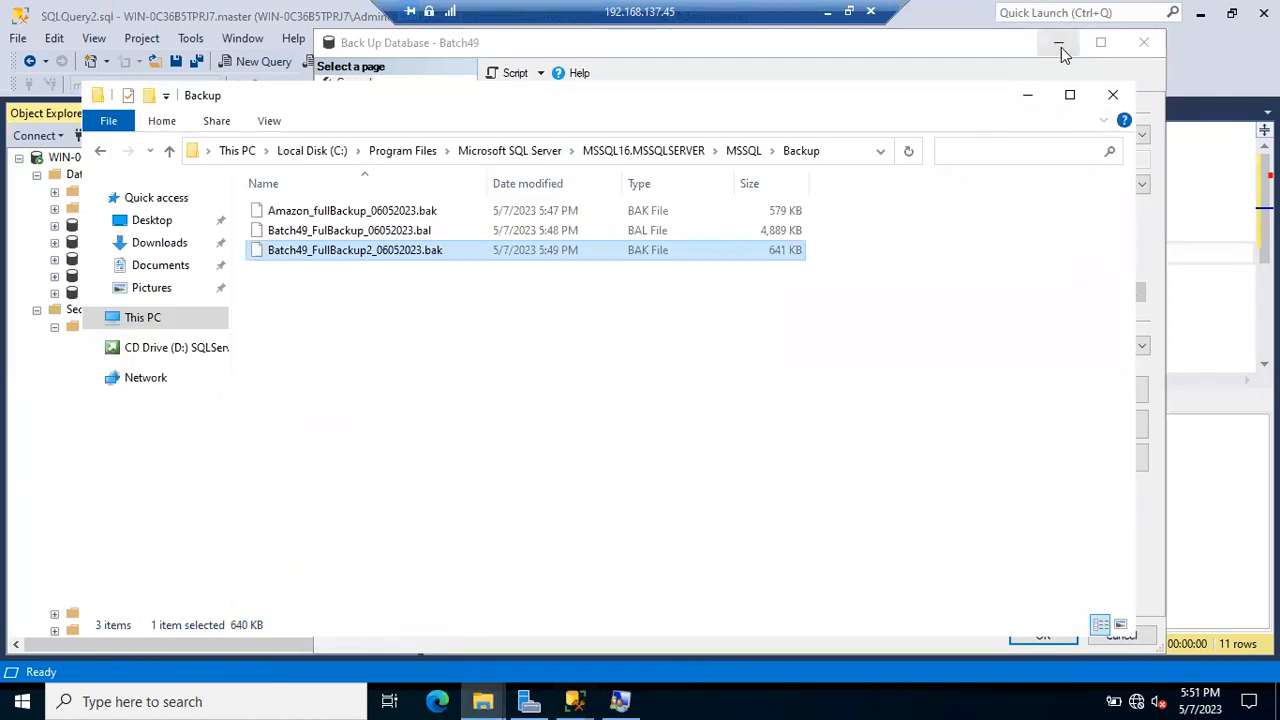
pyautogui.click(1028, 94)
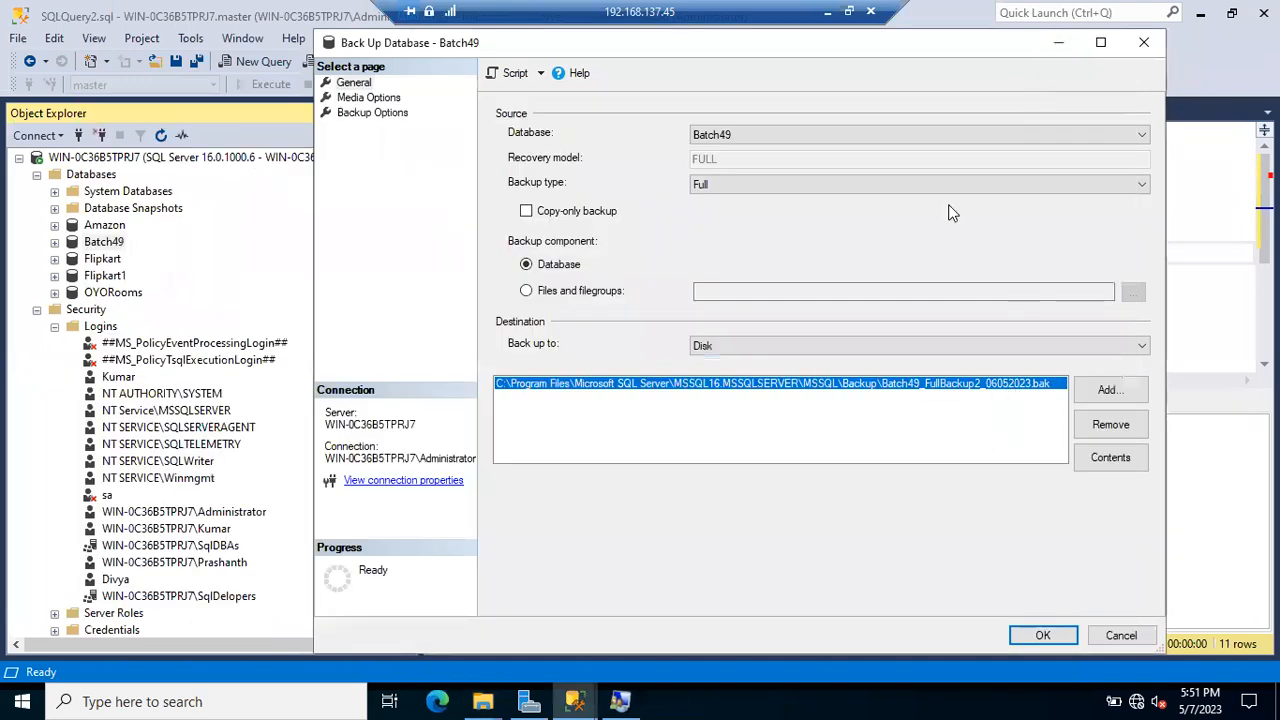
pyautogui.click(1040, 636)
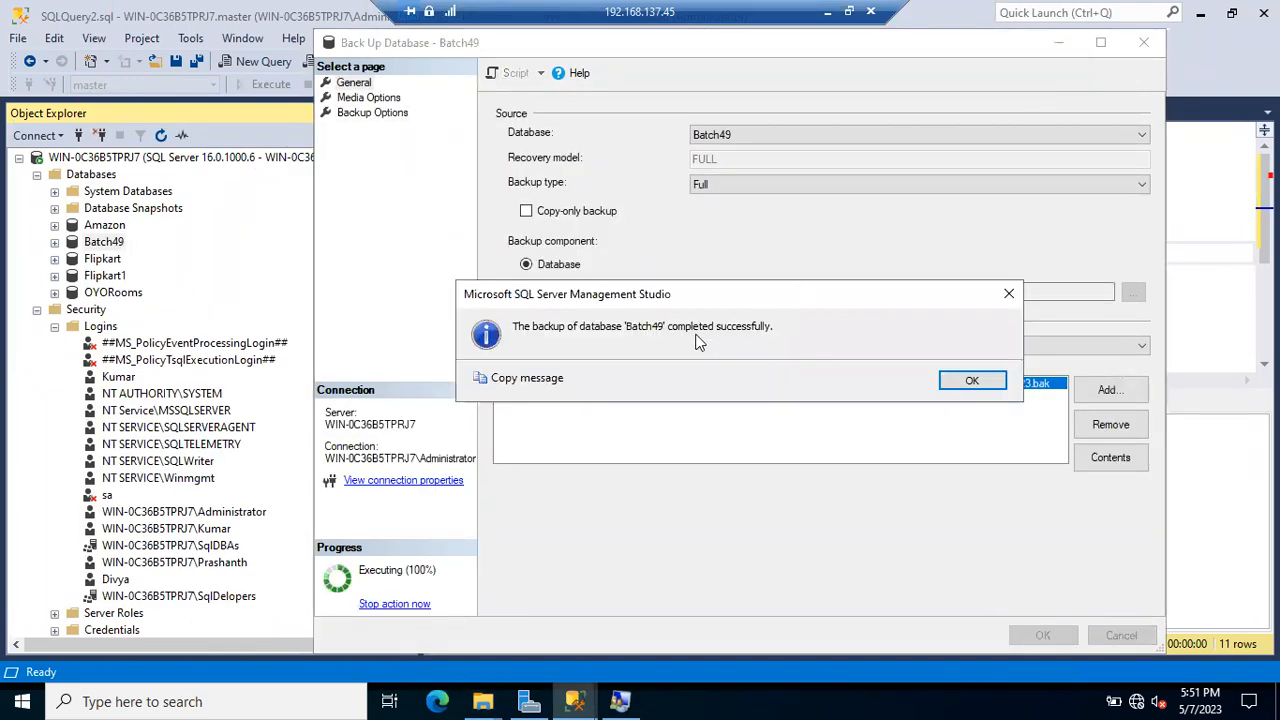
pyautogui.click(963, 386)
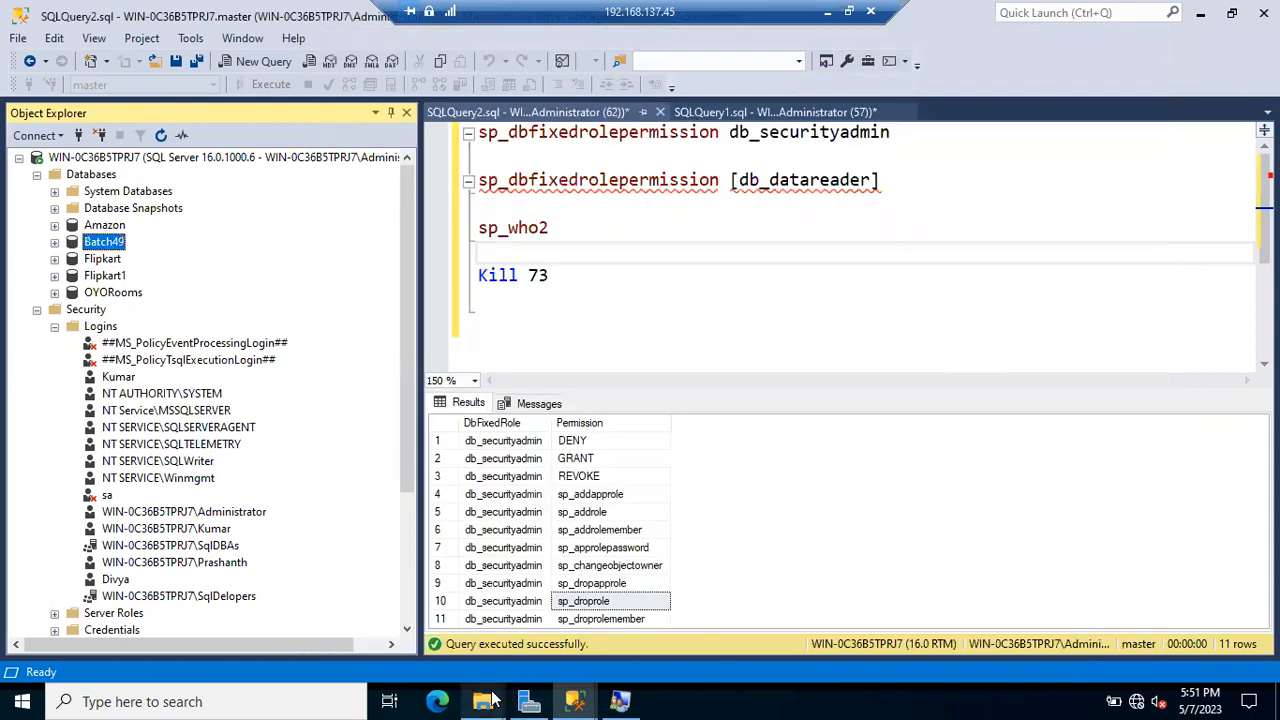
# Check the size of Batch49_FullBackup2_06052023.bak in File Explorer's Backup folder, then minimize the window
pyautogui.click(490, 694)
pyautogui.click(564, 631)
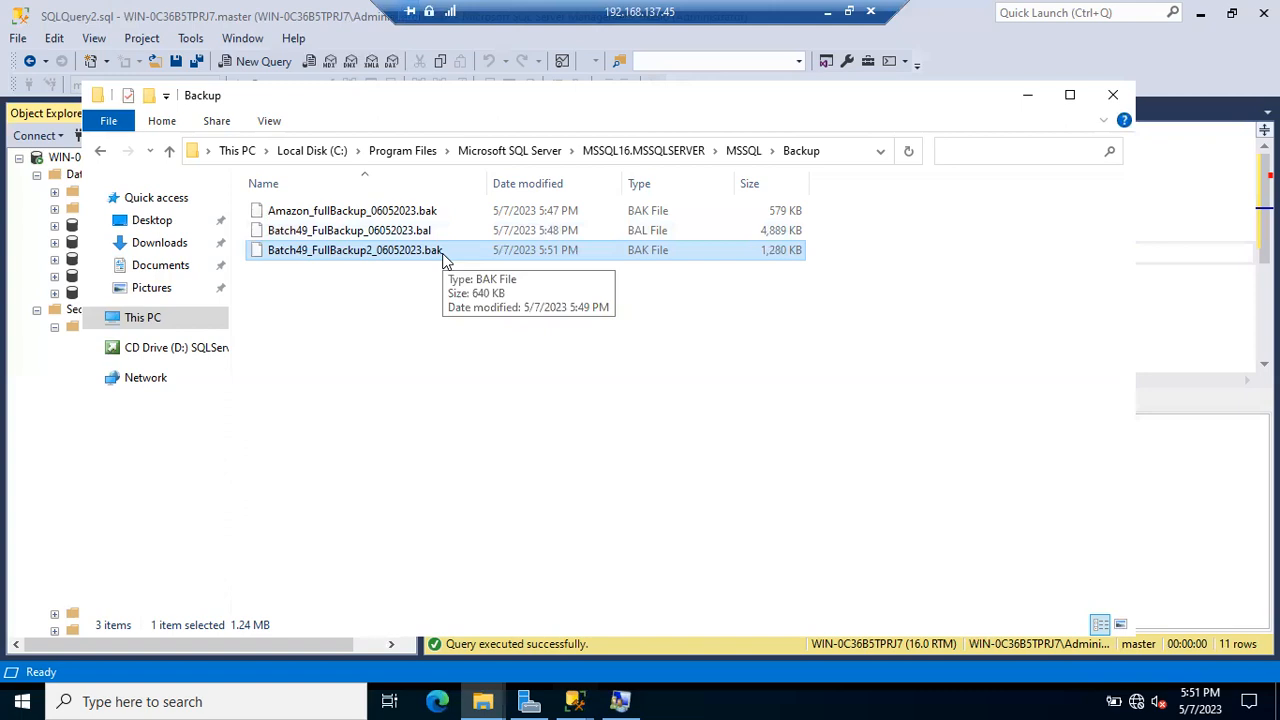
pyautogui.click(1027, 95)
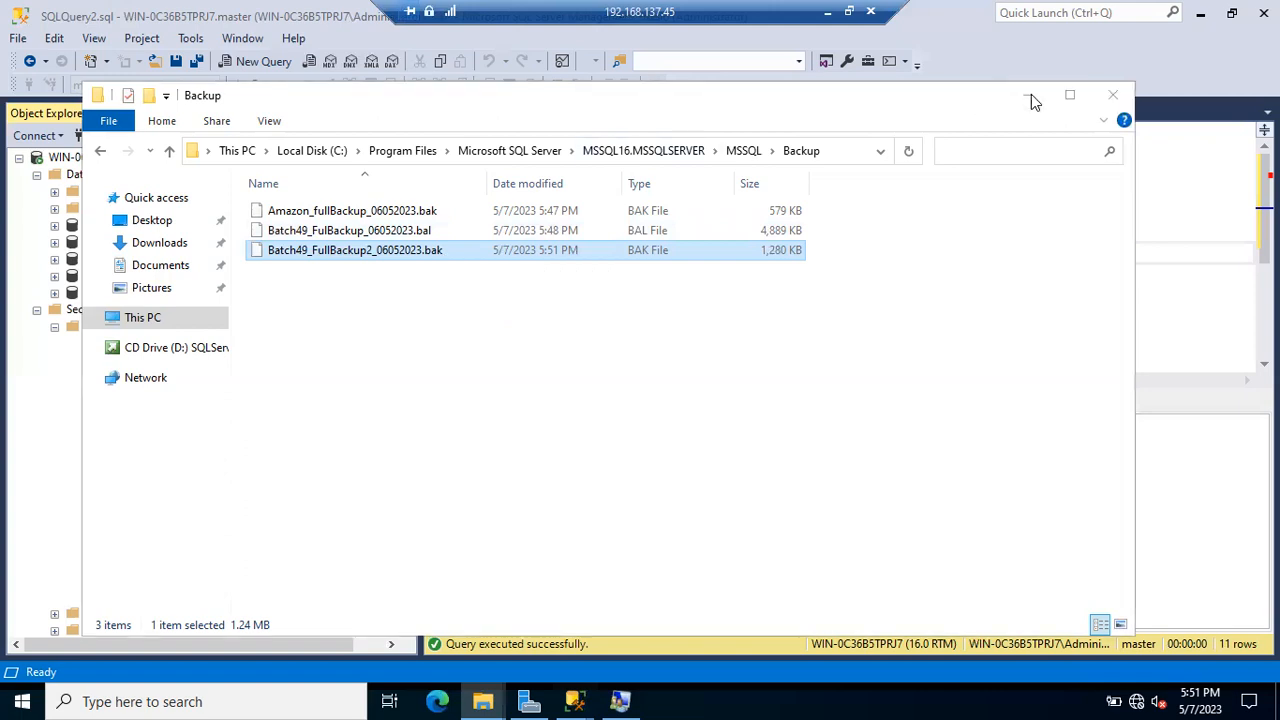
# Repeat the full backup of Batch49 once more to Batch49_FullBackup2_06052023.bak and dismiss the completion message
pyautogui.rightClick(102, 245)
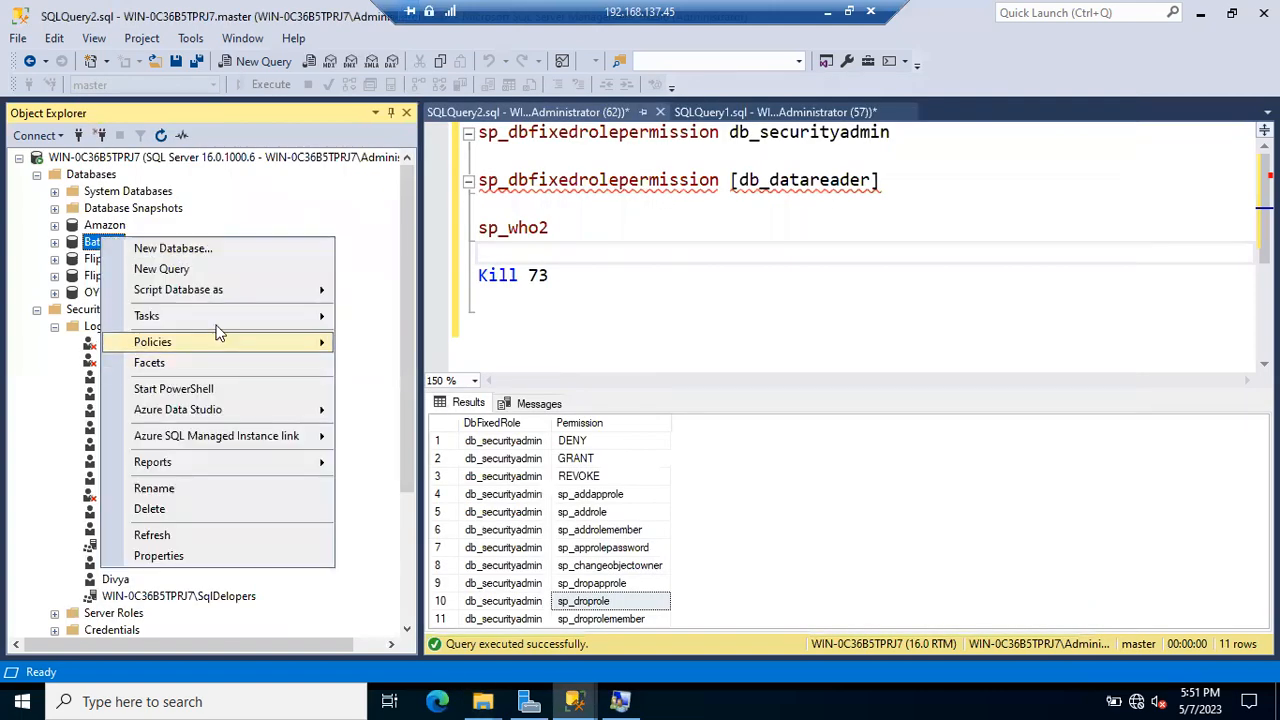
pyautogui.moveTo(220, 316)
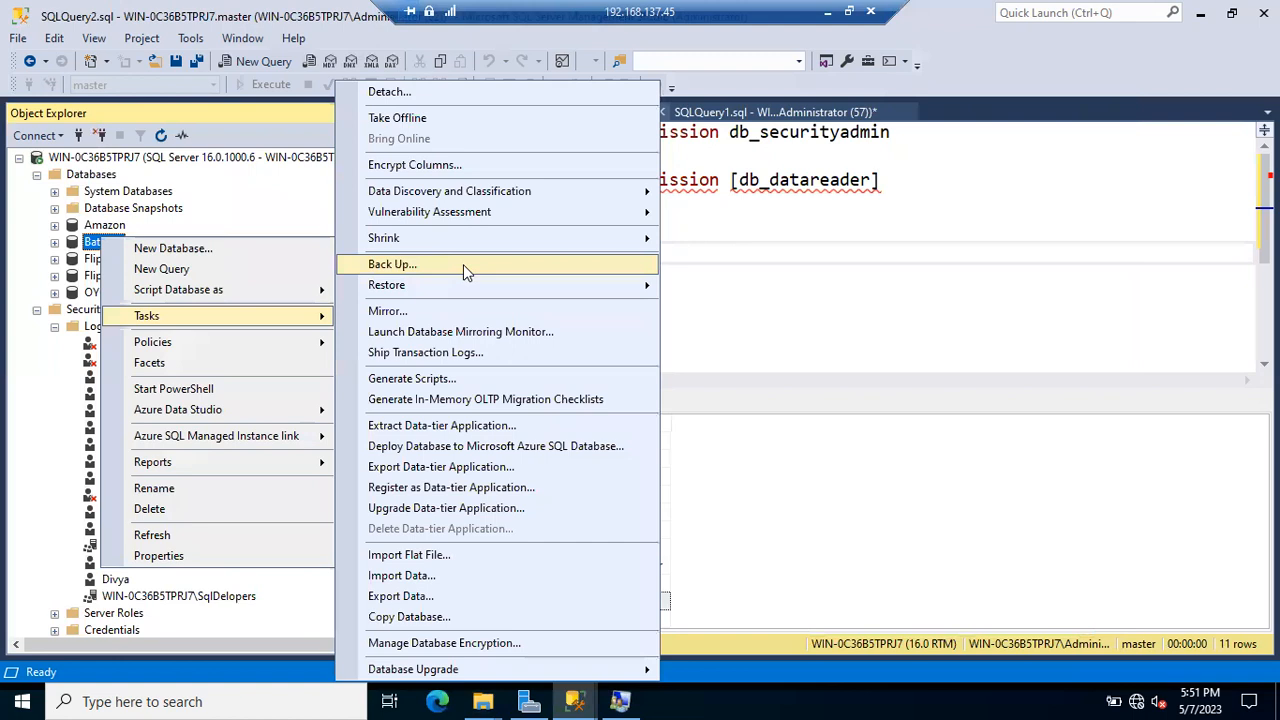
pyautogui.click(463, 264)
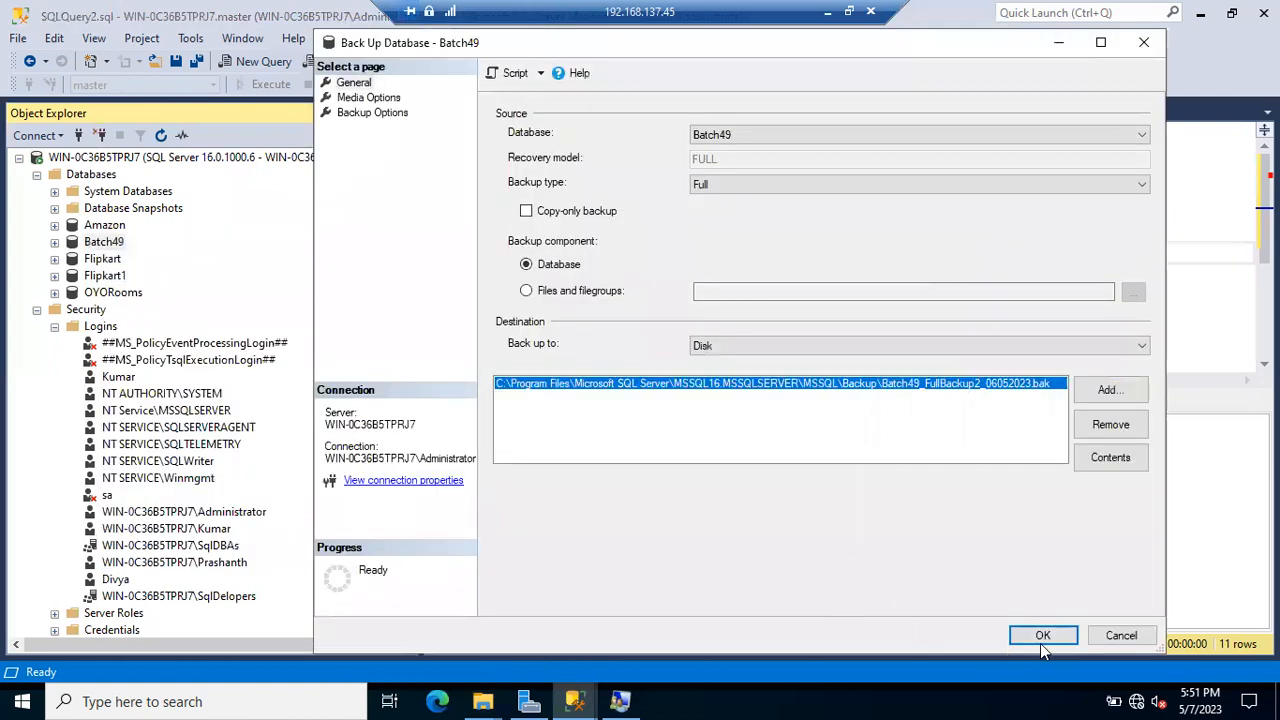
pyautogui.click(1043, 636)
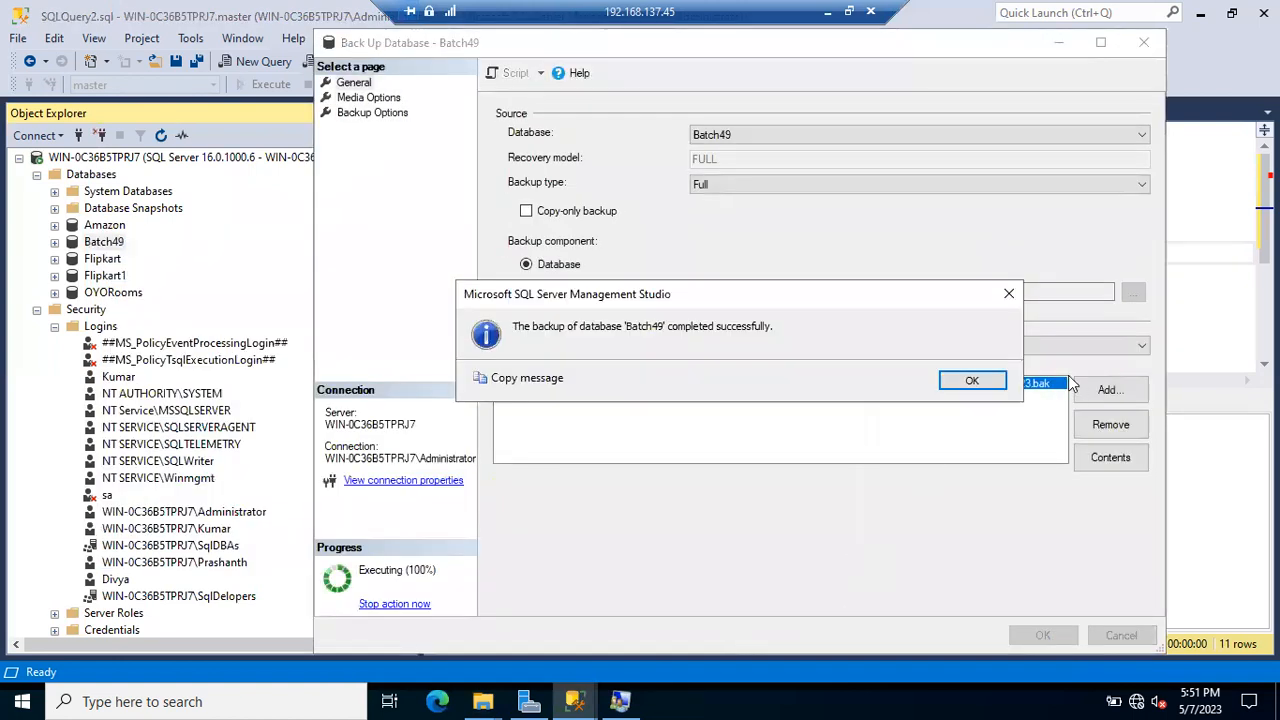
pyautogui.click(975, 382)
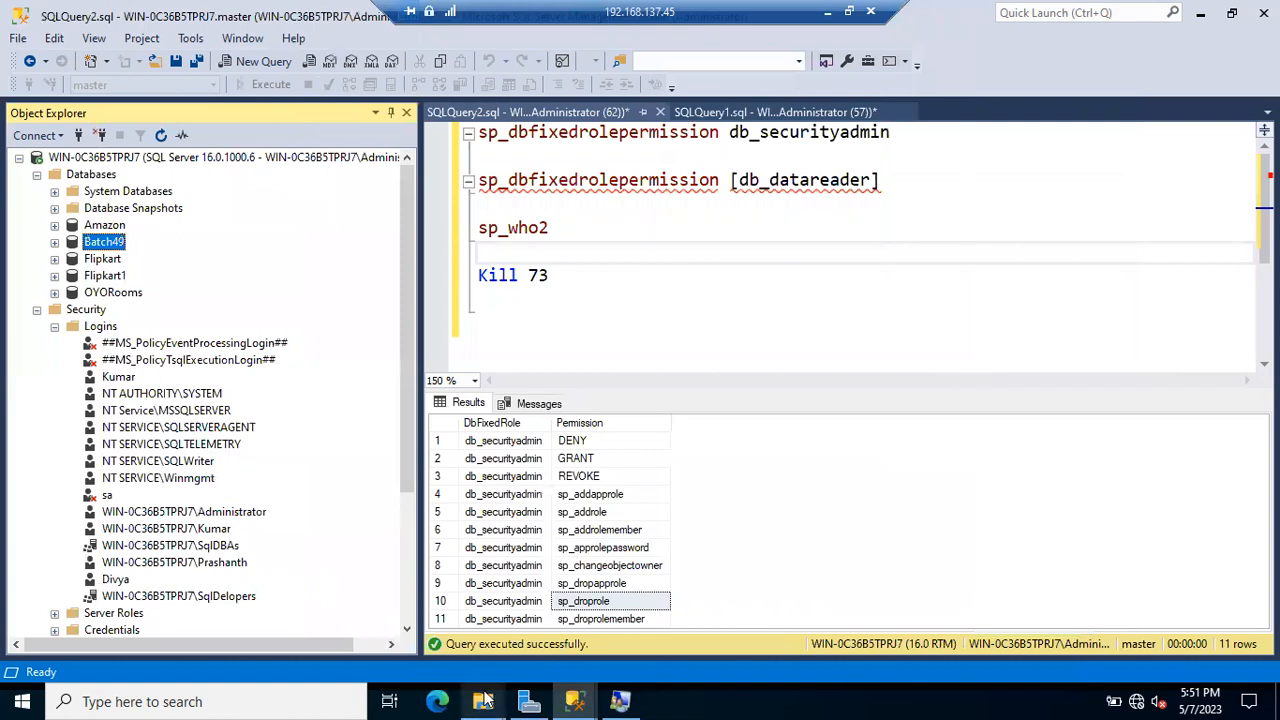
# Switch to File Explorer's Backup folder, compare the sizes of the two Batch49 backup files, and return to Management Studio
pyautogui.moveTo(485, 700)
pyautogui.click(580, 630)
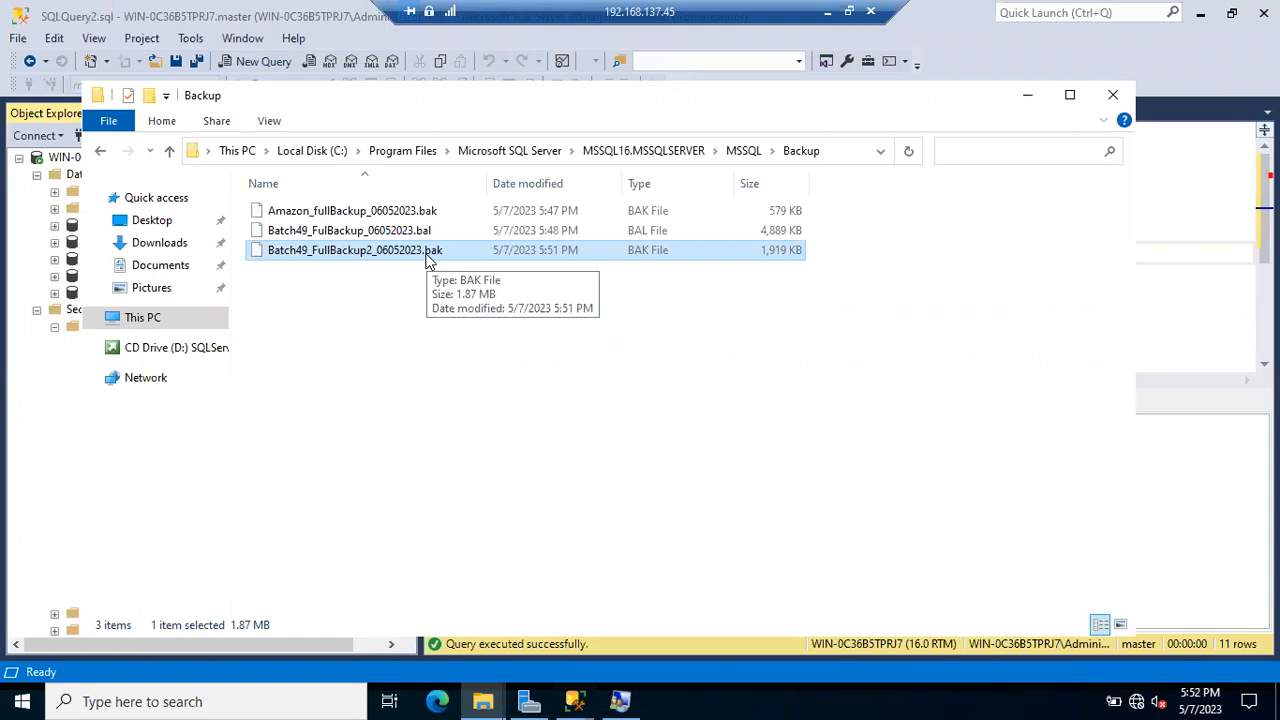
pyautogui.click(418, 234)
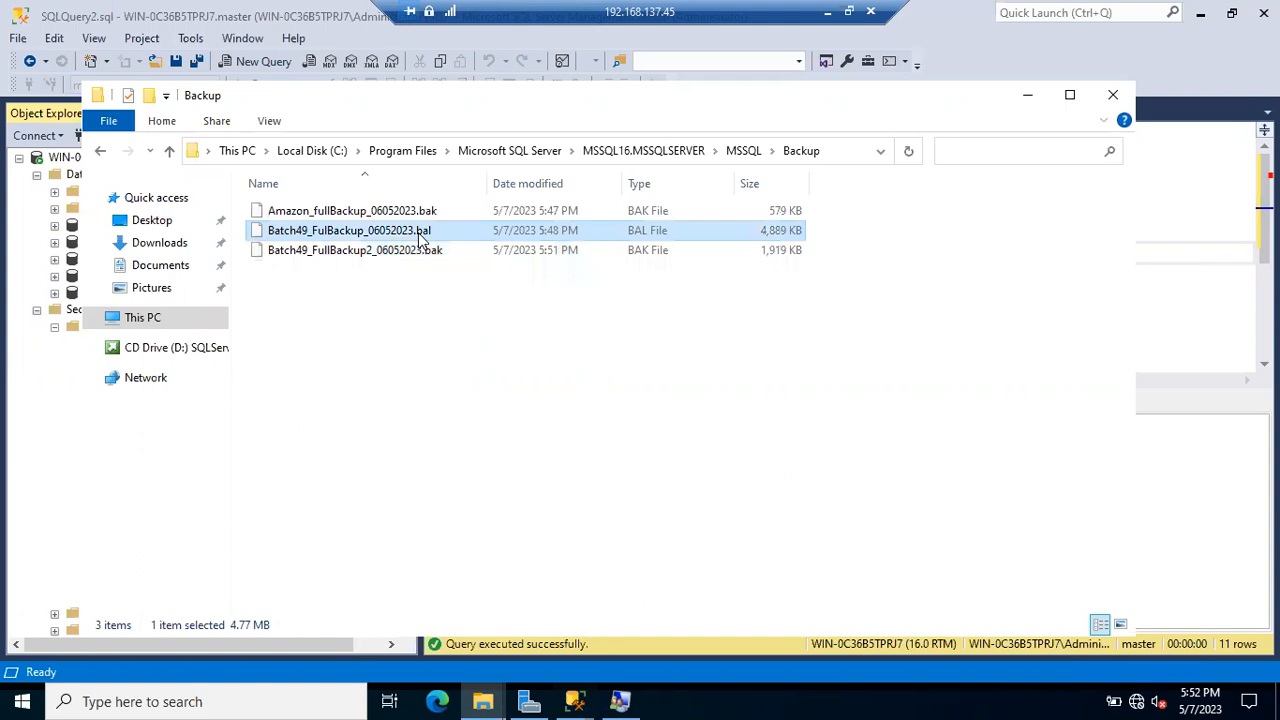
pyautogui.click(389, 253)
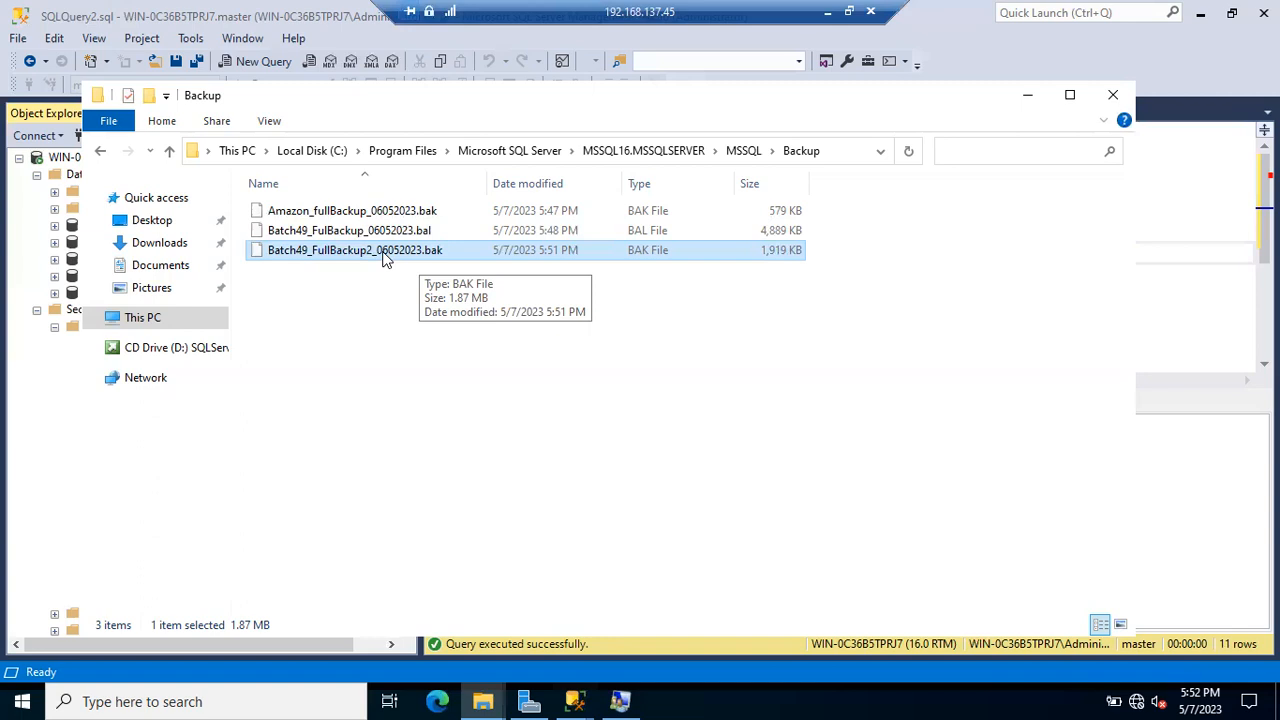
pyautogui.click(4, 450)
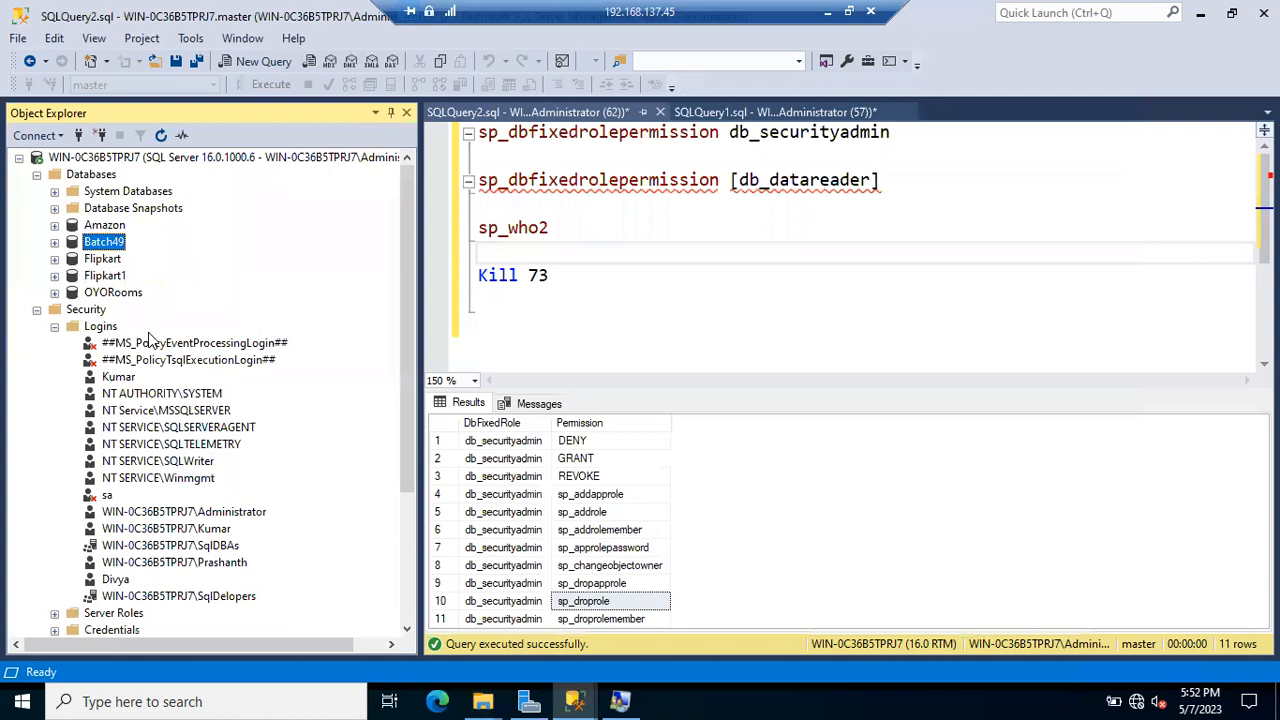
# Open a new query on the server and execute Backup Database Batch49 to disk='Batch49_FullBackup3.bak'
pyautogui.rightClick(199, 160)
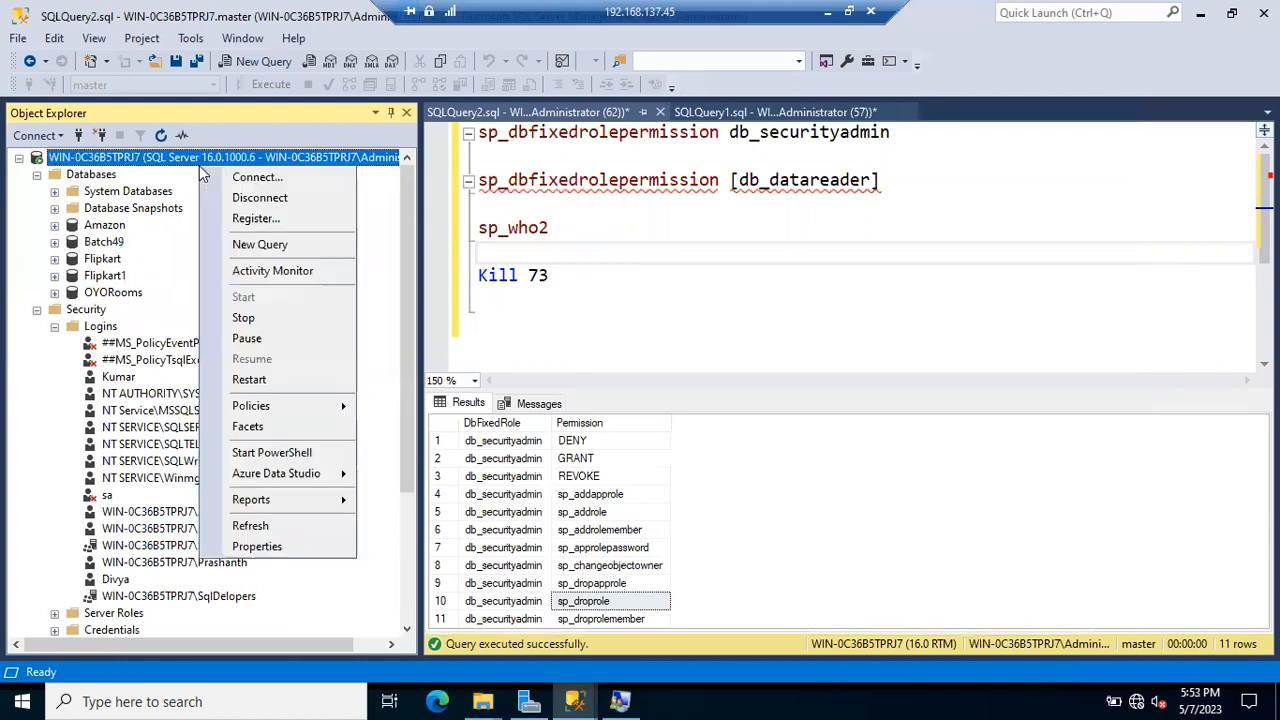
pyautogui.click(268, 244)
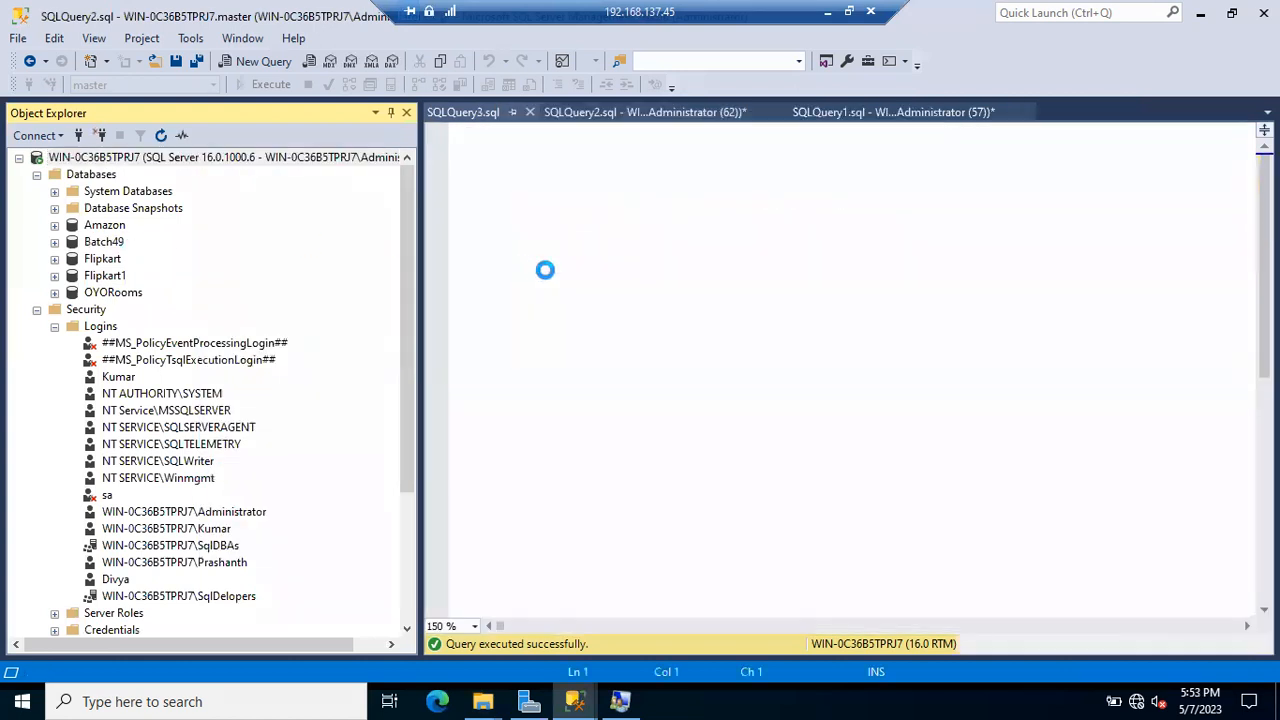
pyautogui.write('Backup Database')
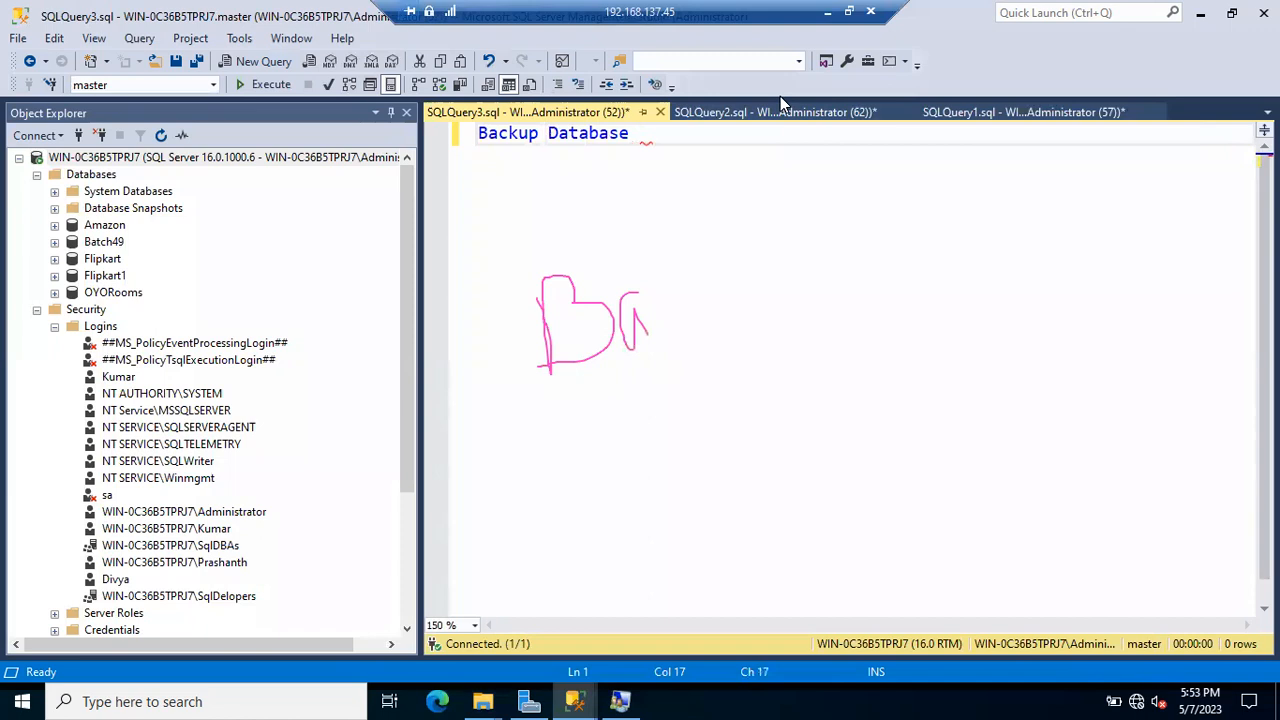
pyautogui.click(828, 14)
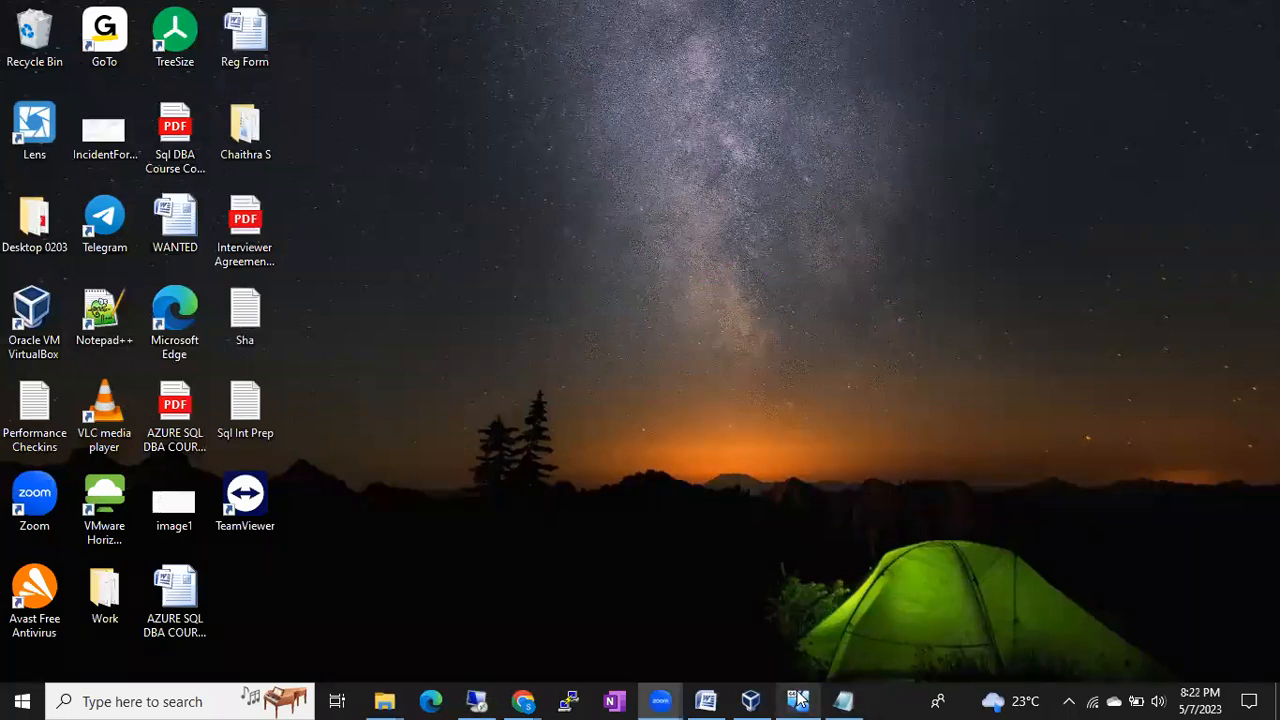
pyautogui.click(480, 699)
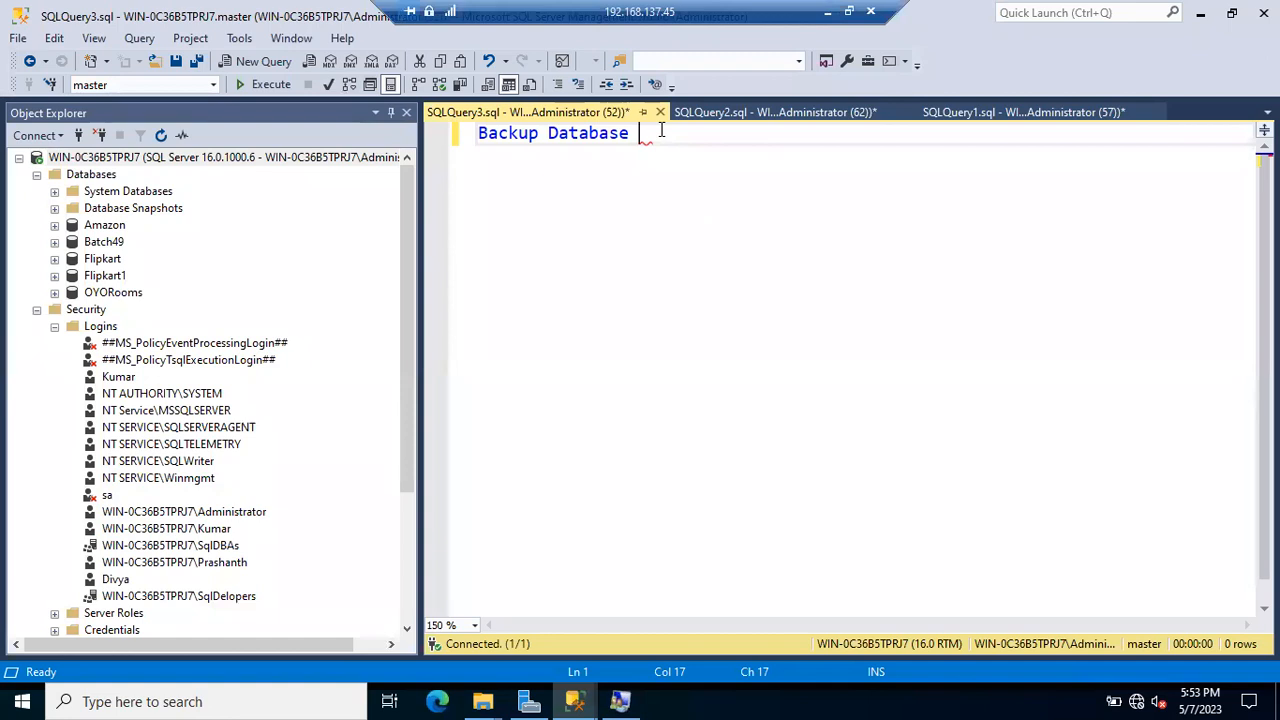
pyautogui.write('Batch49 to disk')
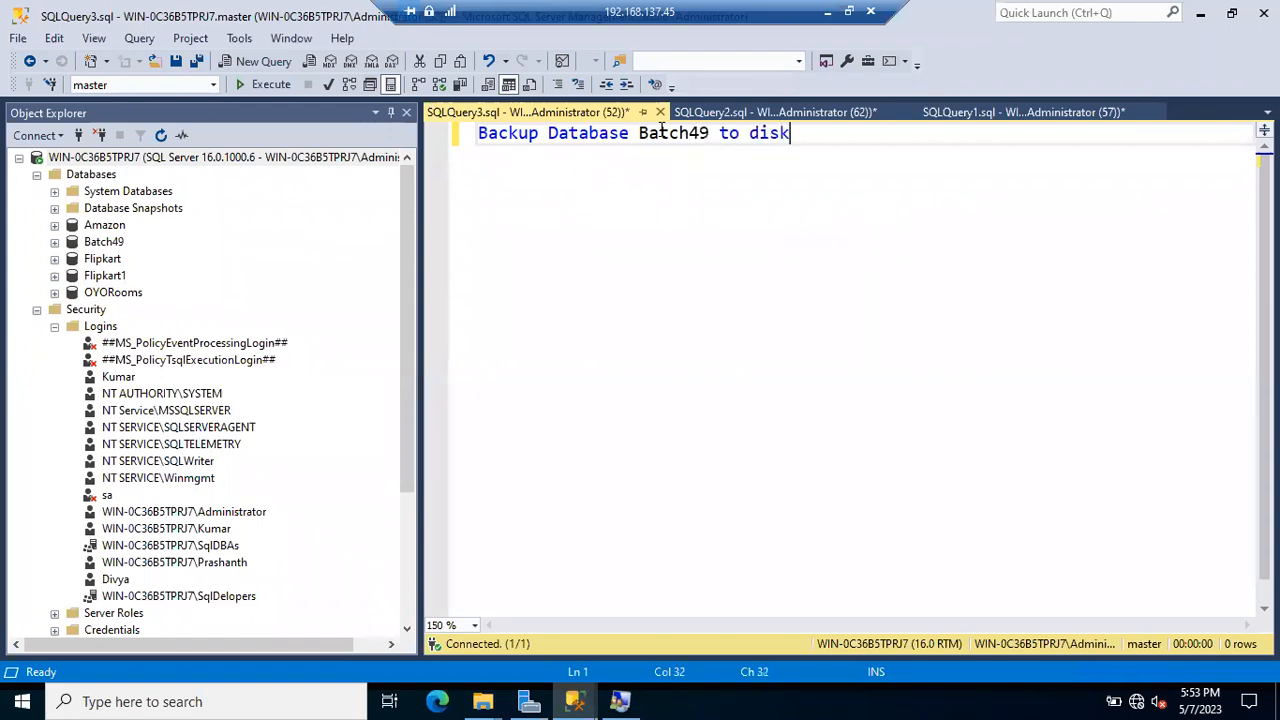
pyautogui.write("='Batch49_FullBackup3")
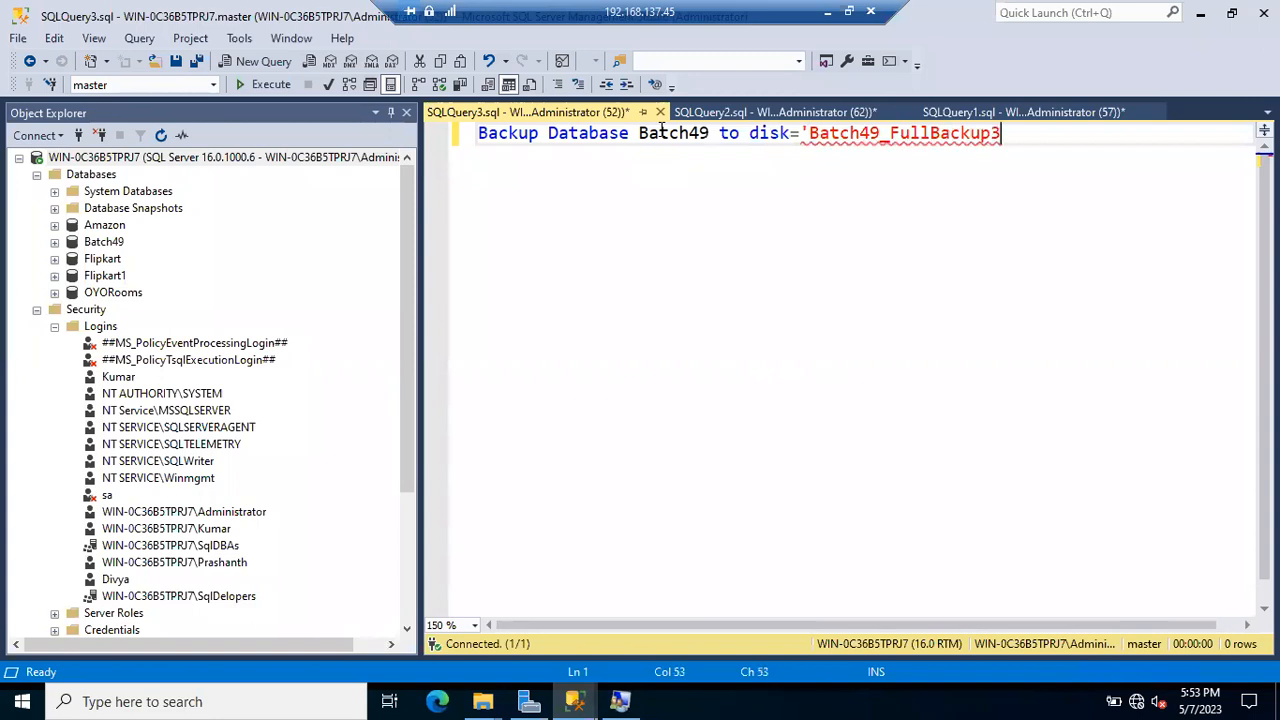
pyautogui.write('.bak')
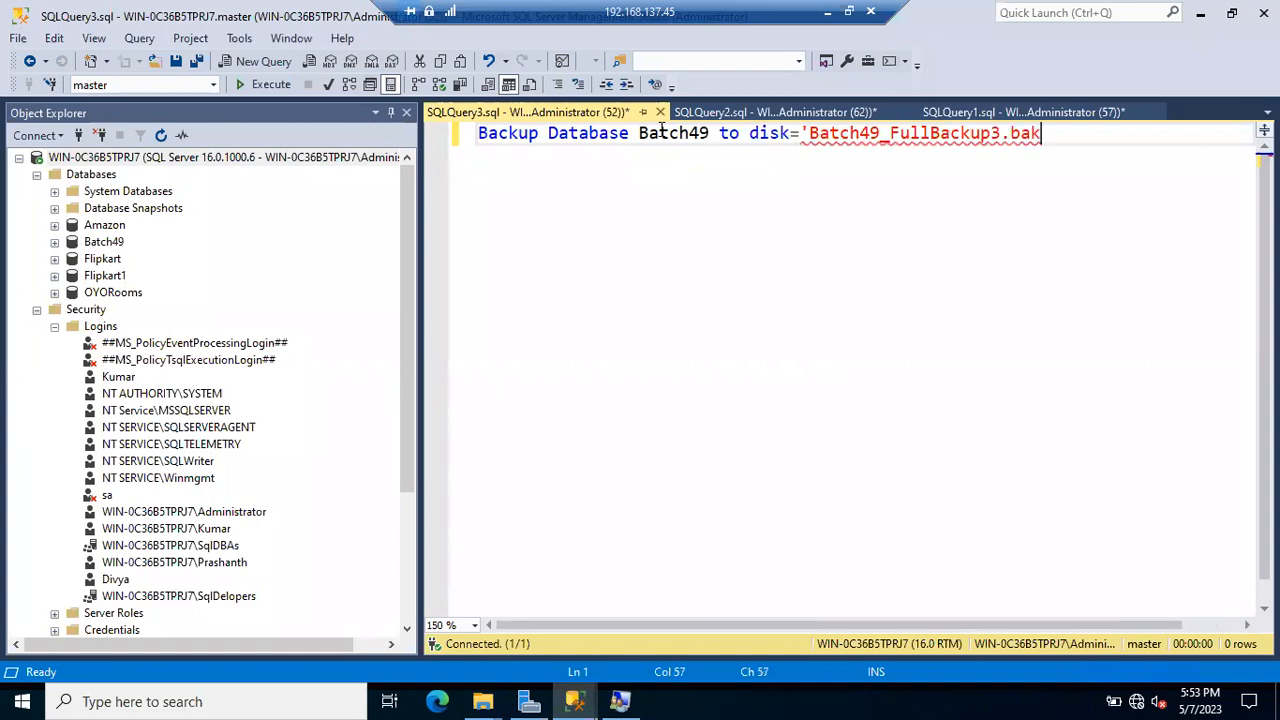
pyautogui.write("'")
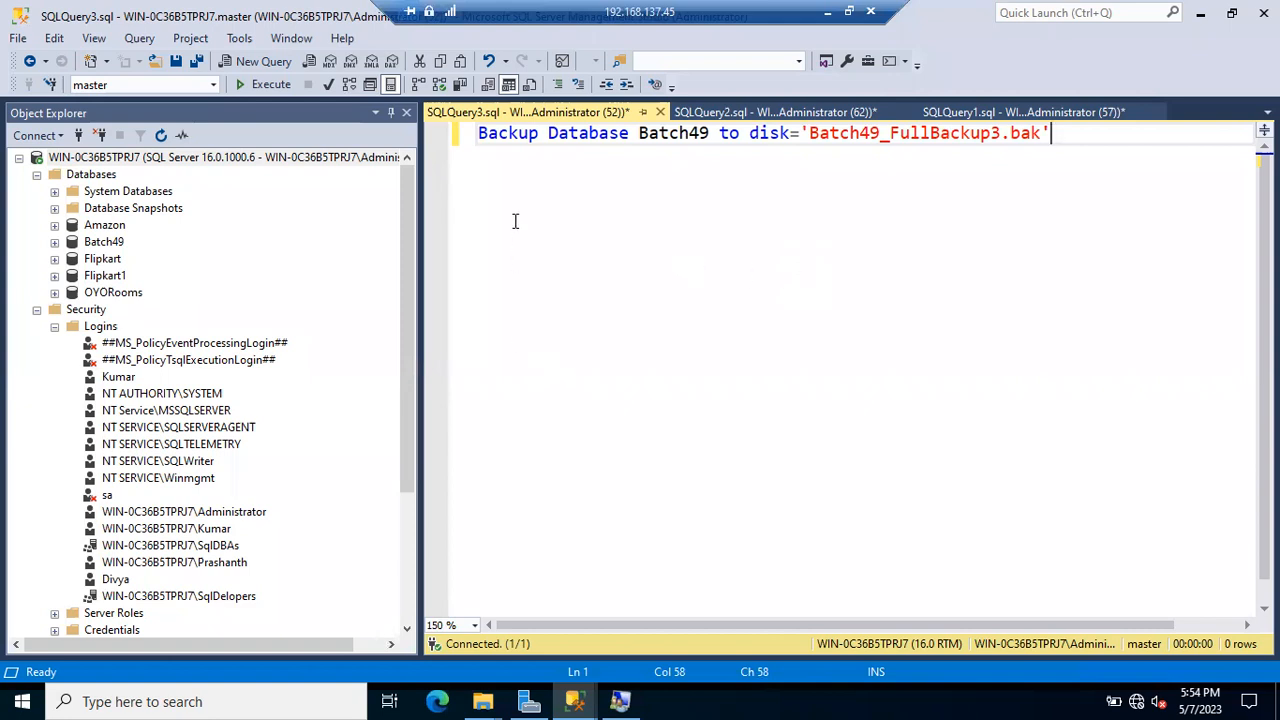
pyautogui.click(259, 85)
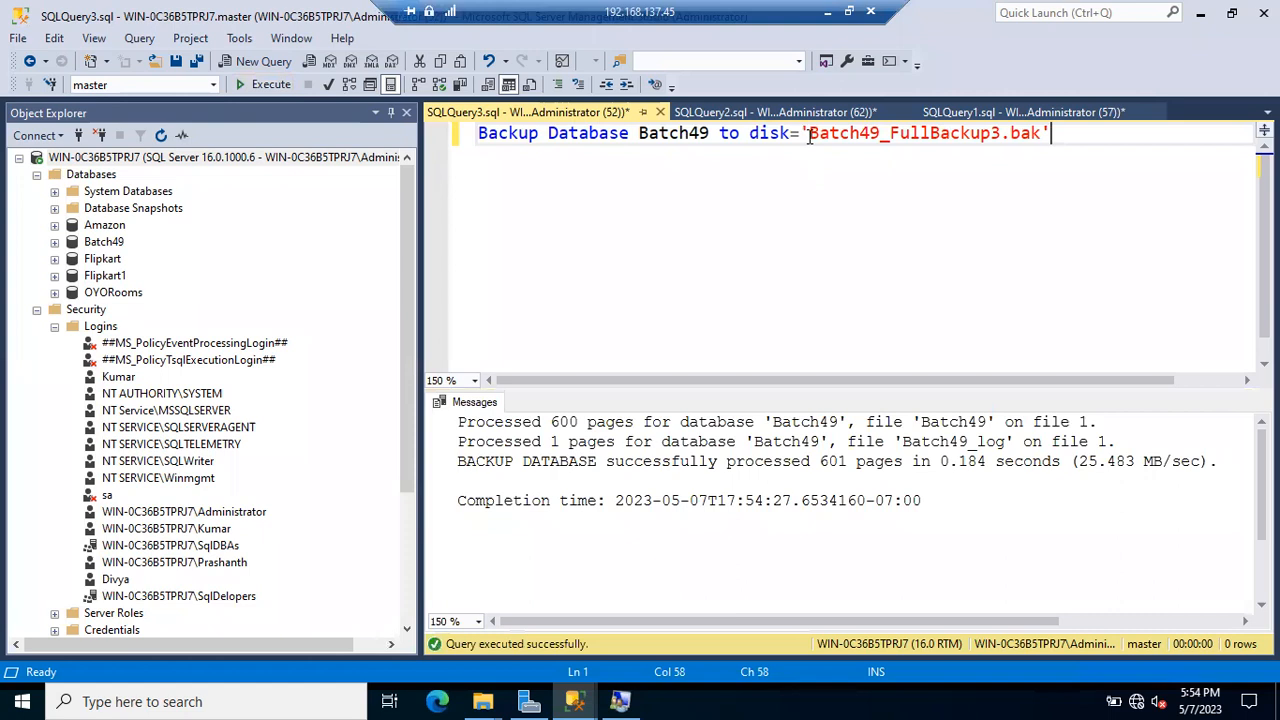
# Switch to File Explorer's Backup folder and check the location and size of Batch49_FullBackup3.bak
pyautogui.moveTo(483, 701)
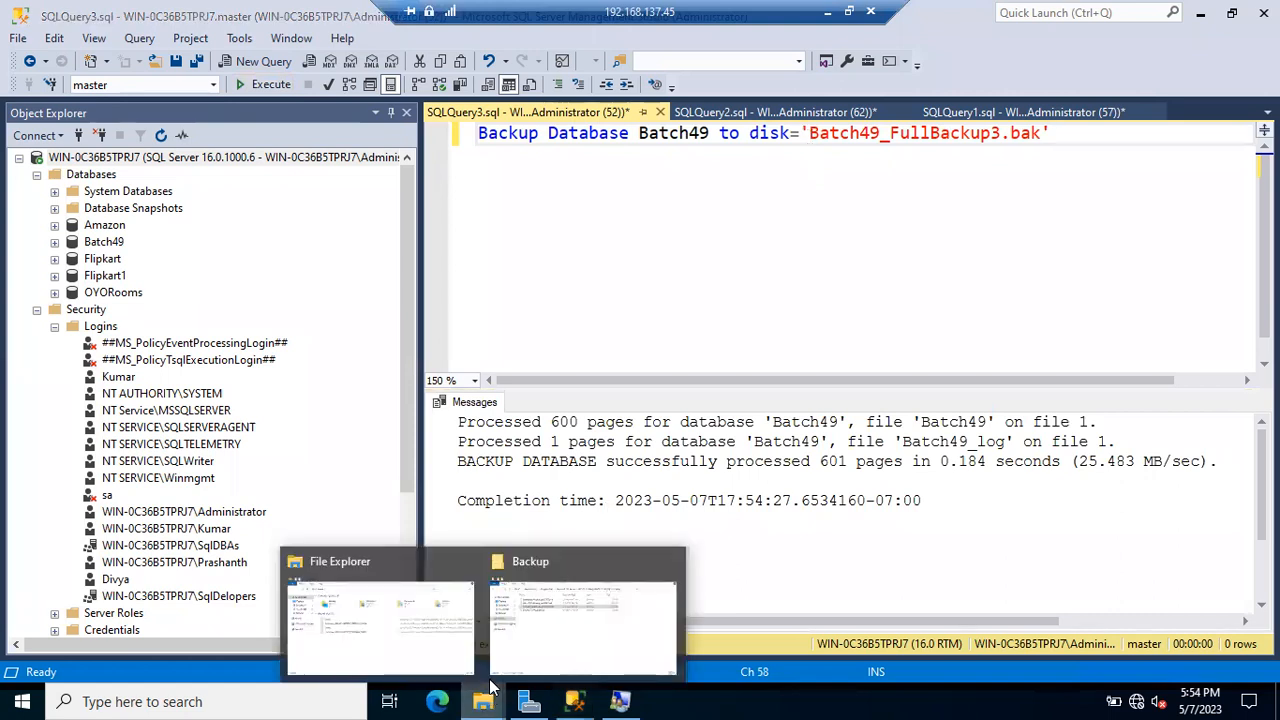
pyautogui.click(561, 632)
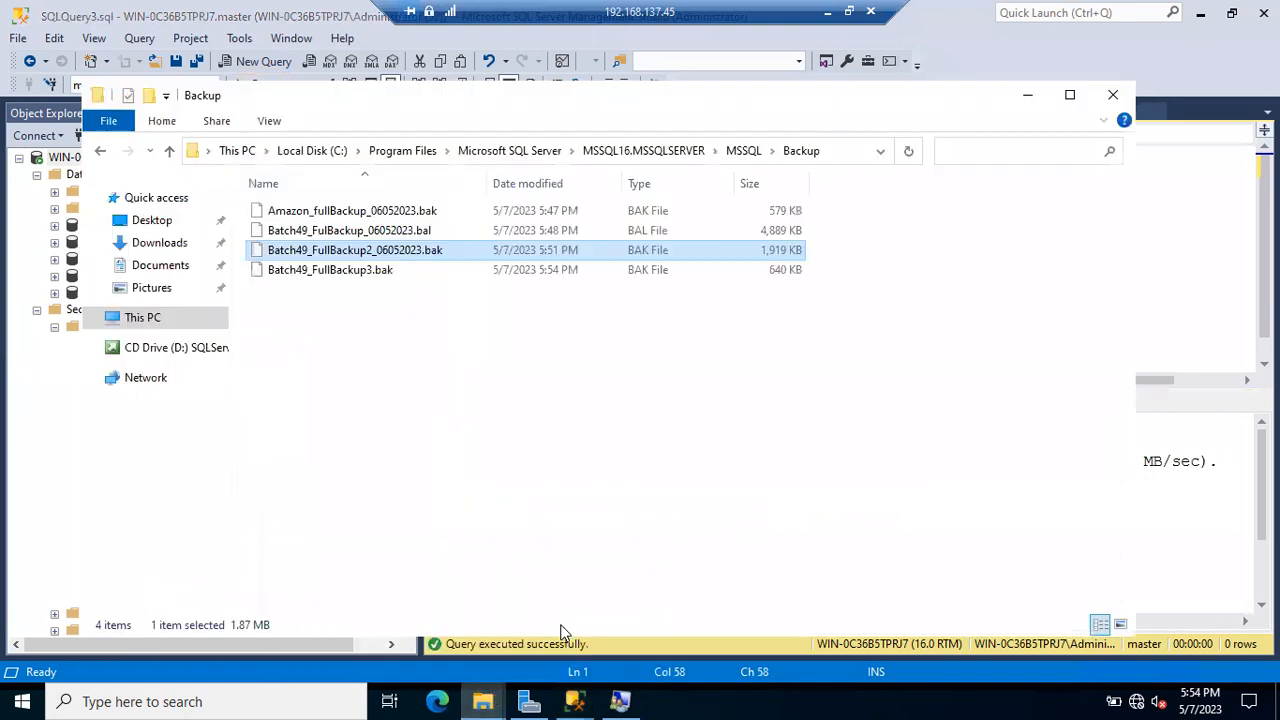
pyautogui.click(380, 285)
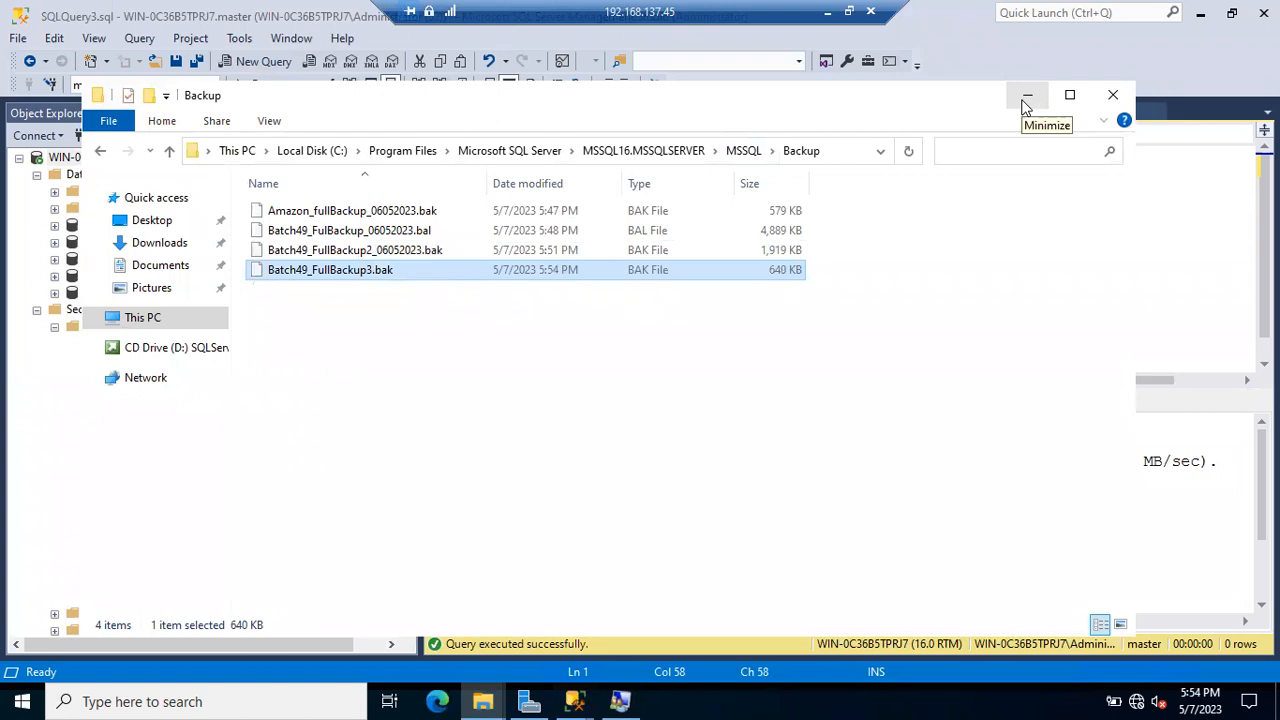
# Create a folder named Backups in the root of Local Disk (C:) and open it
pyautogui.click(412, 160)
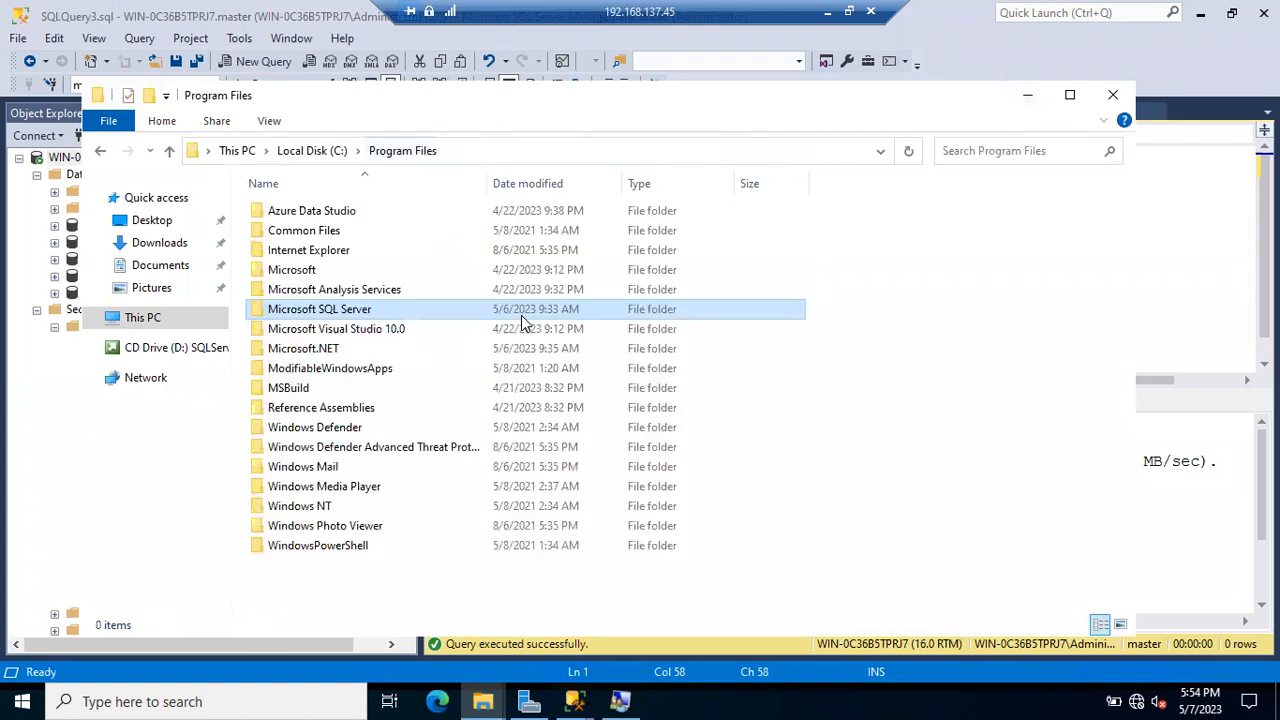
pyautogui.doubleClick(345, 312)
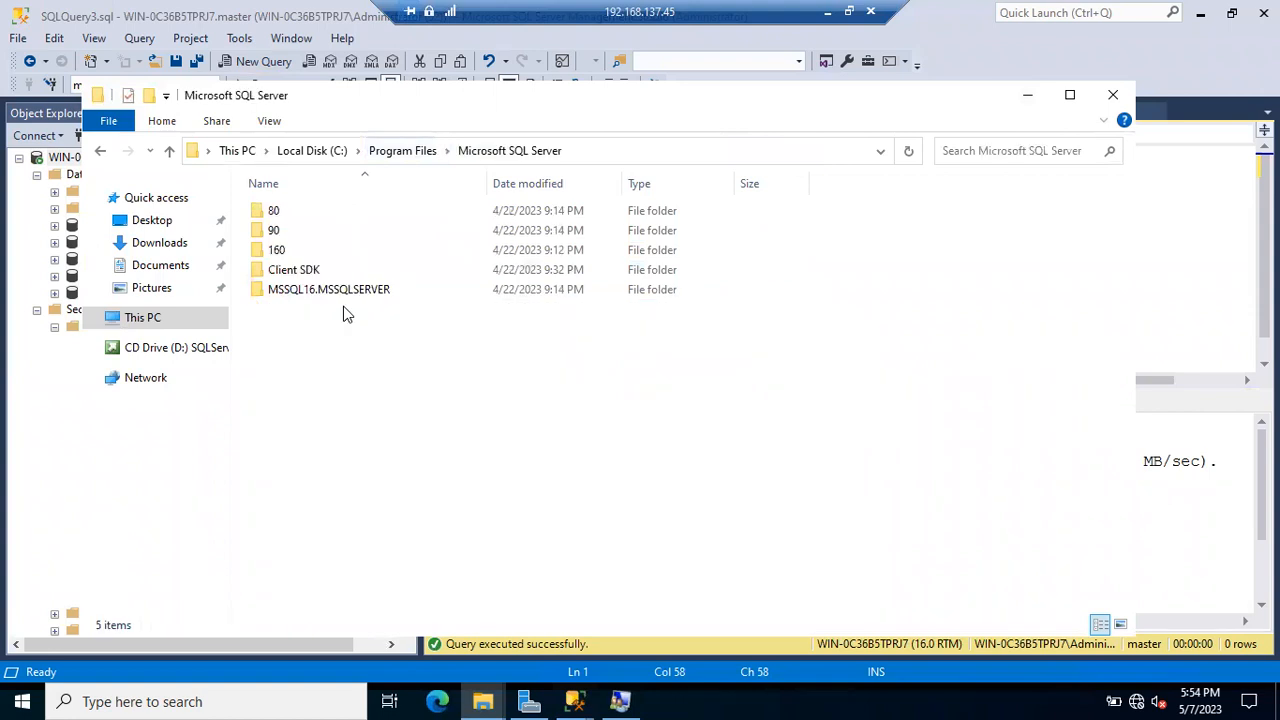
pyautogui.click(317, 150)
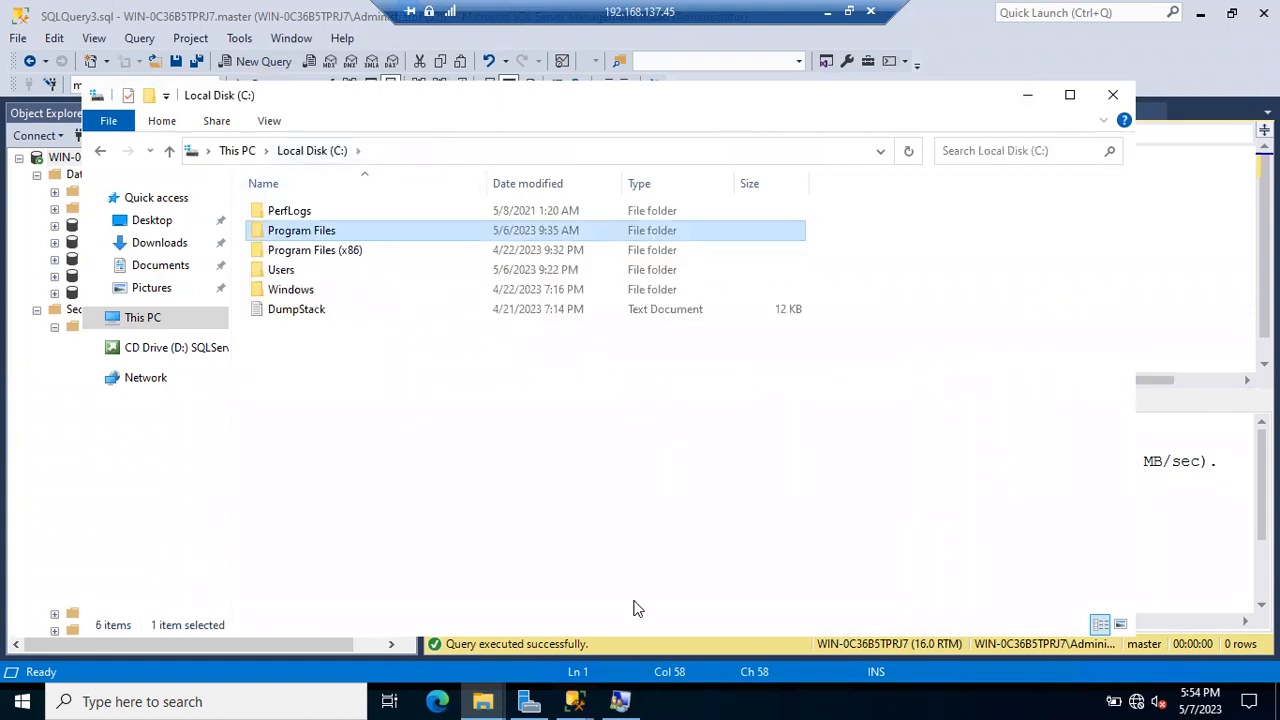
pyautogui.hotkey('ctrl', 'shift', 'n')
pyautogui.write('Backups')
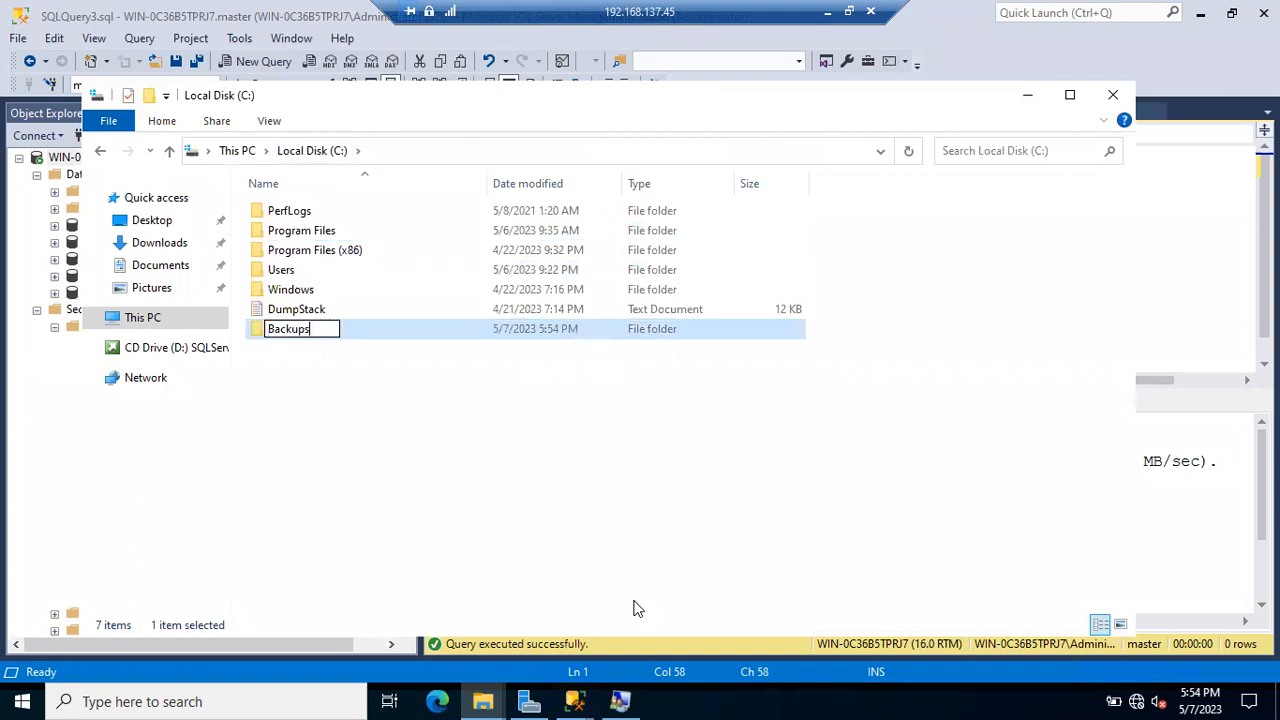
pyautogui.press('Return')
pyautogui.press('Return')
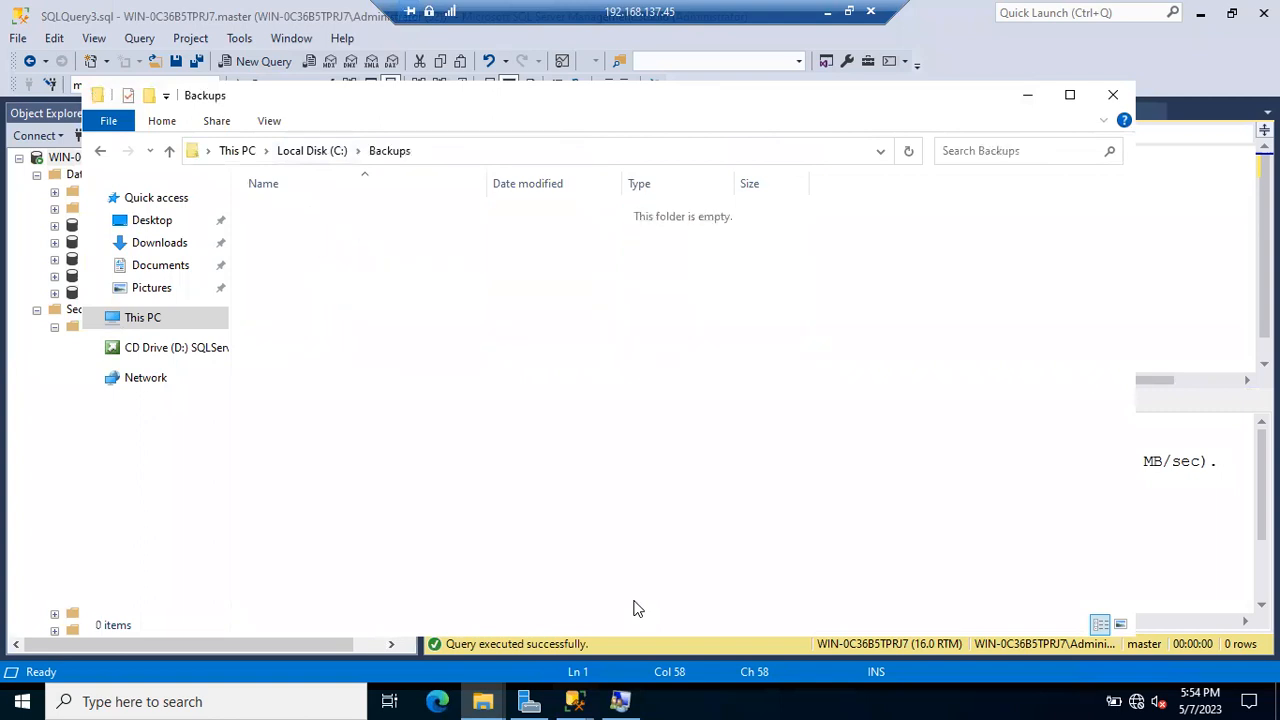
# Copy the new folder's path into the backup statement so the target reads C:\Backups\Batch49_FullBackup3.bak, and execute the query
pyautogui.click(579, 153)
pyautogui.hotkey('ctrl', 'c')
pyautogui.click(1027, 97)
pyautogui.click(815, 137)
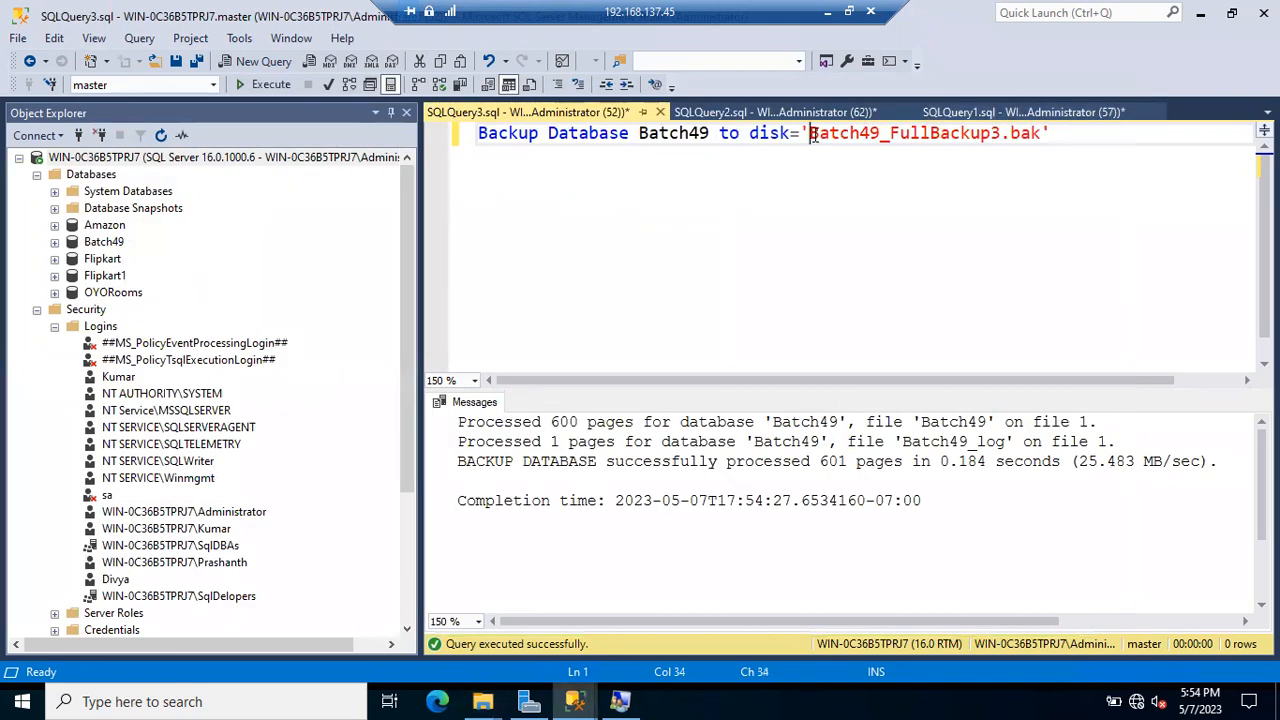
pyautogui.hotkey('ctrl', 'v')
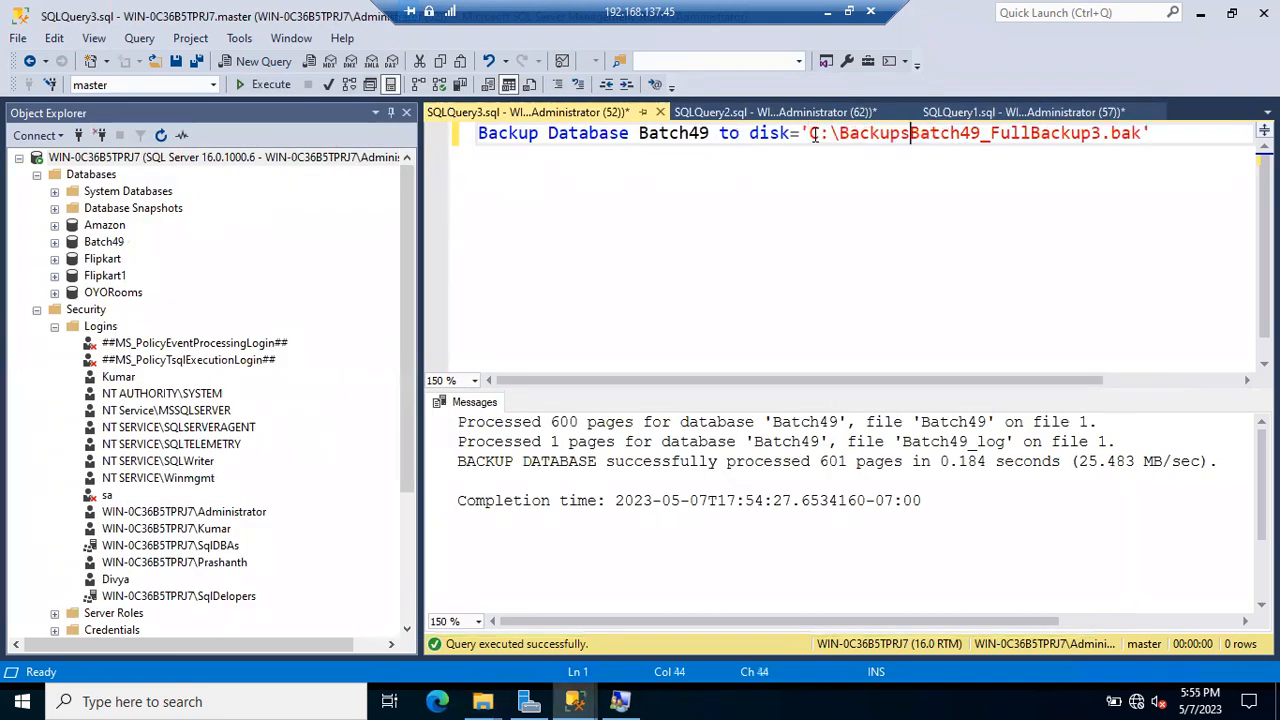
pyautogui.write('\\')
pyautogui.click(877, 189)
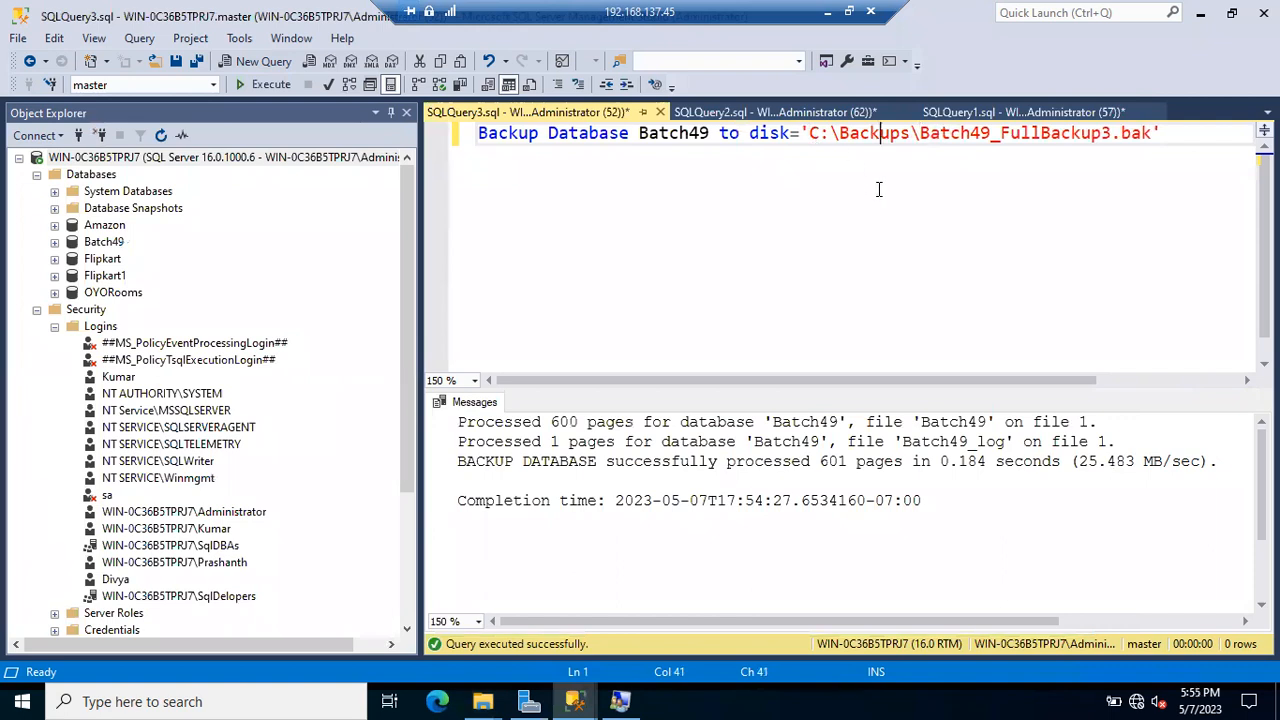
pyautogui.click(268, 85)
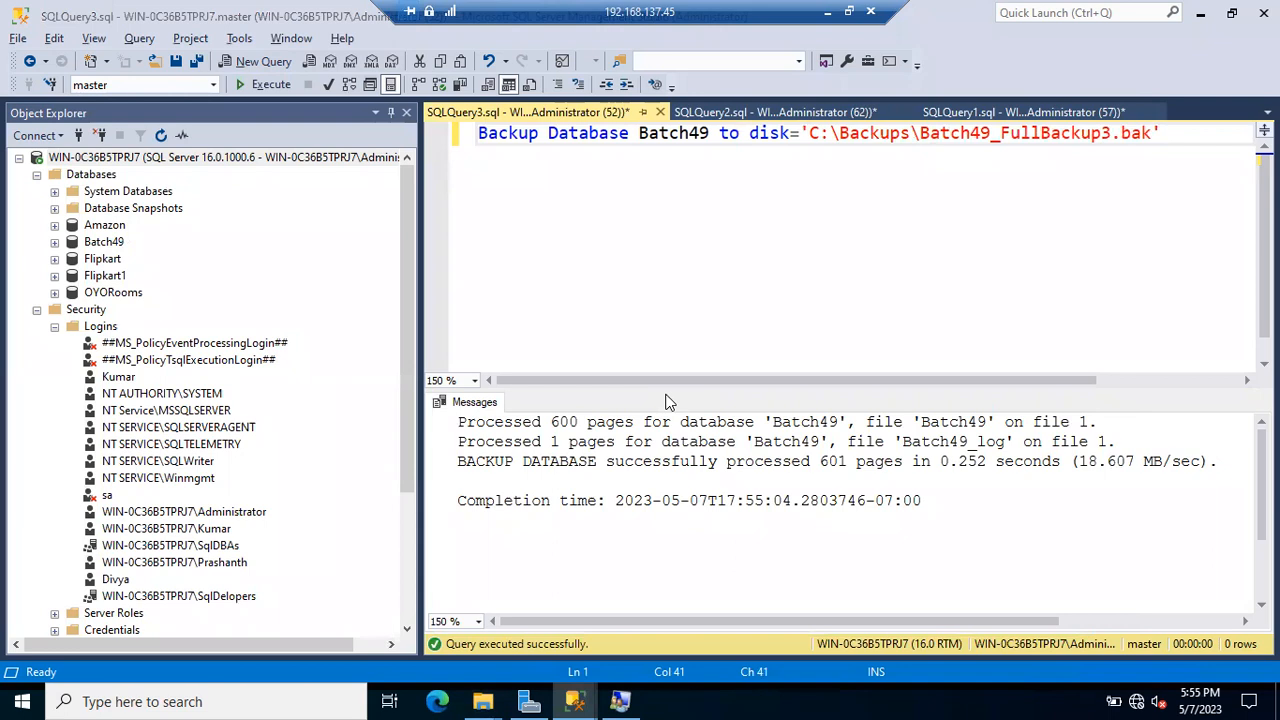
# Switch to File Explorer's C:\Backups folder and check for Batch49_FullBackup3.bak, then minimize the window
pyautogui.hotkey('alt', 'Tab')
pyautogui.click(403, 222)
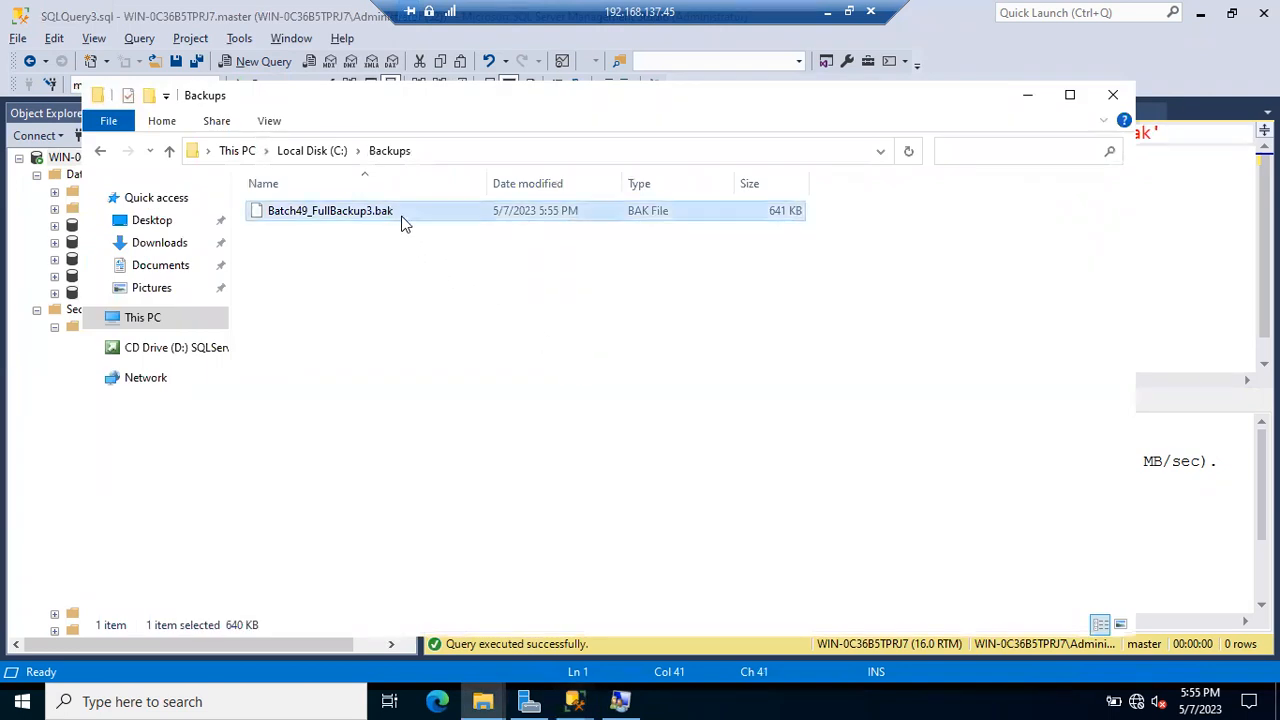
pyautogui.click(457, 151)
pyautogui.click(406, 223)
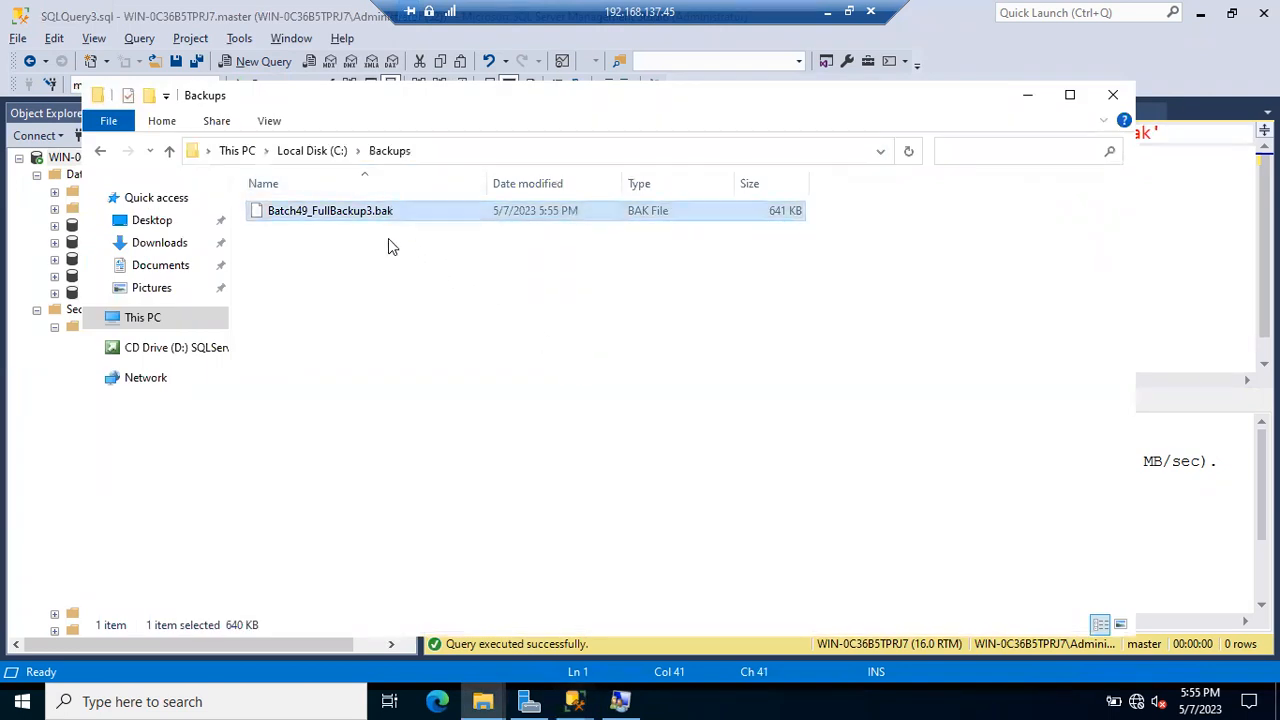
pyautogui.click(390, 246)
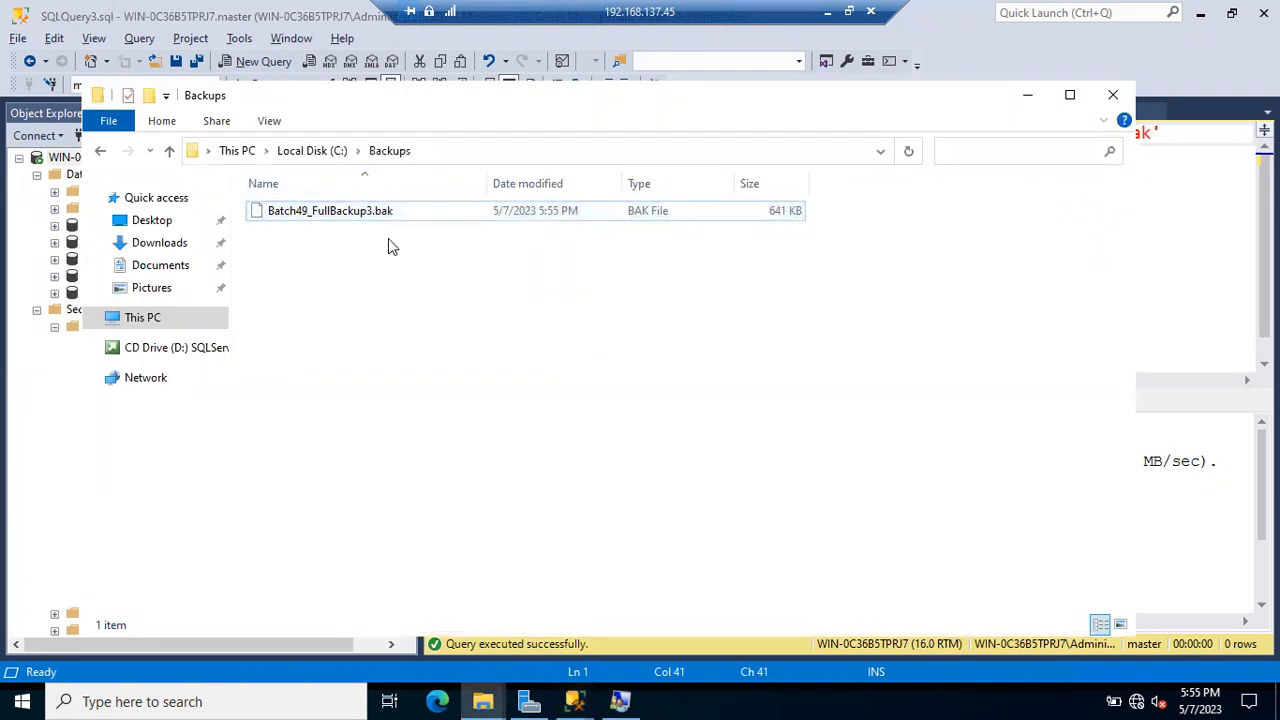
pyautogui.click(1025, 101)
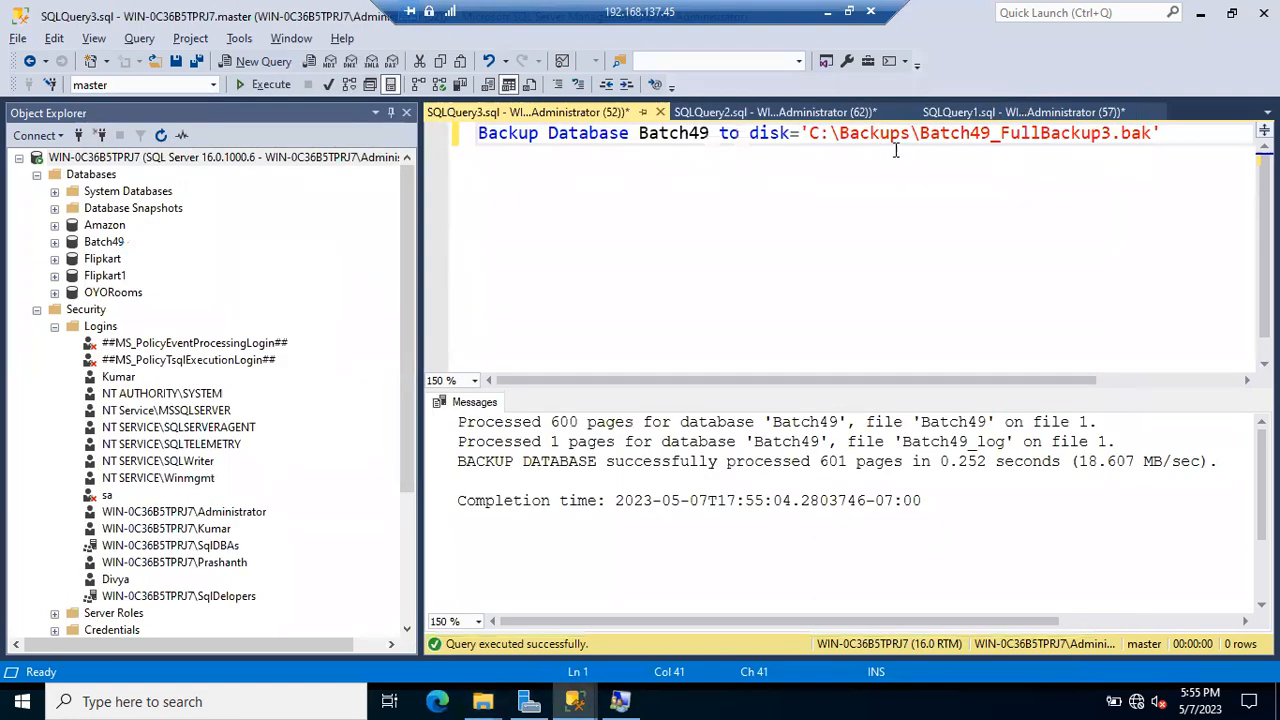
# Remove the C:\Backups\ path from the backup statement, leaving Batch49_FullBackup3.bak as the target, and execute the query four times
pyautogui.moveTo(919, 133); pyautogui.dragTo(809, 133)
pyautogui.press('BackSpace')
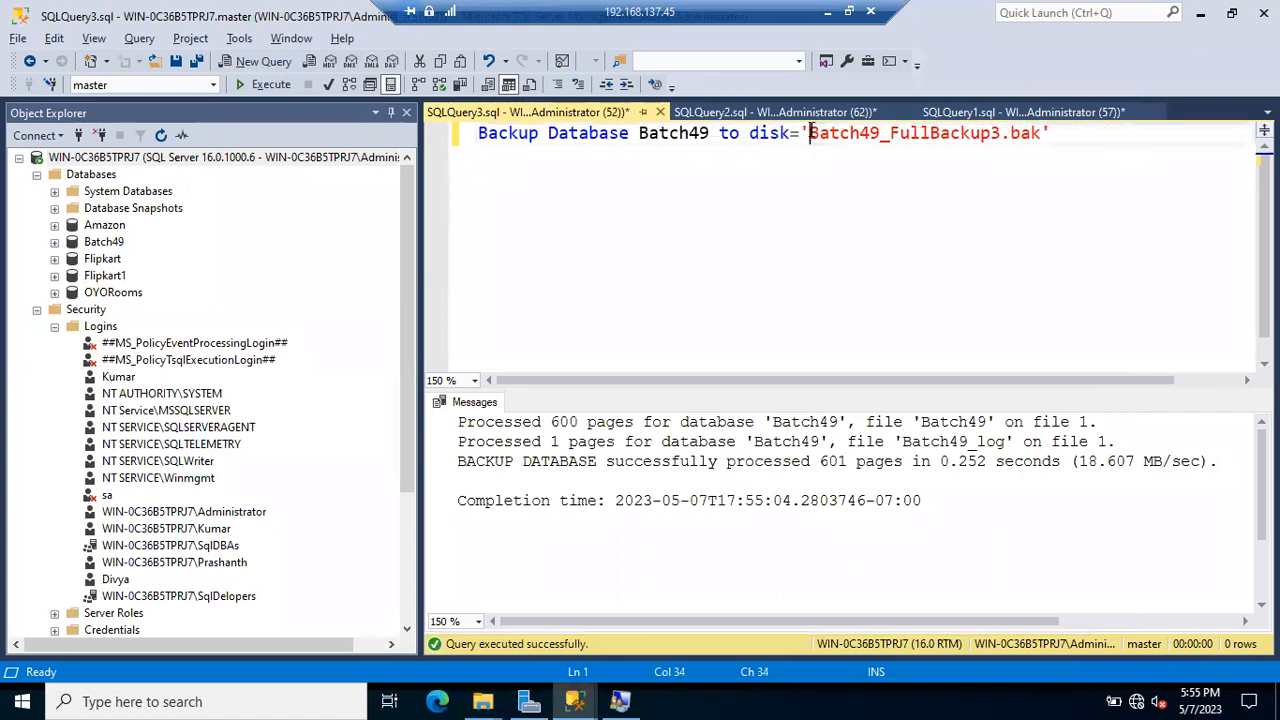
pyautogui.press('F5')
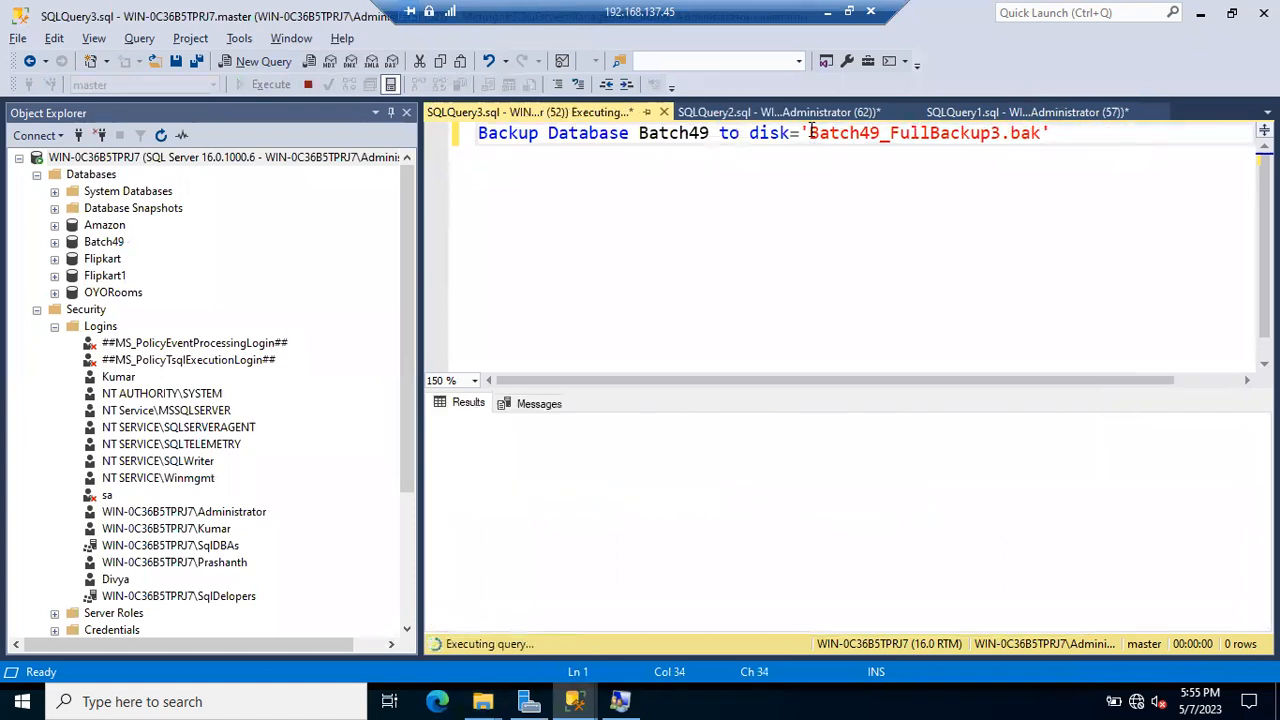
pyautogui.press('F5')
pyautogui.press('F5')
pyautogui.press('F5')
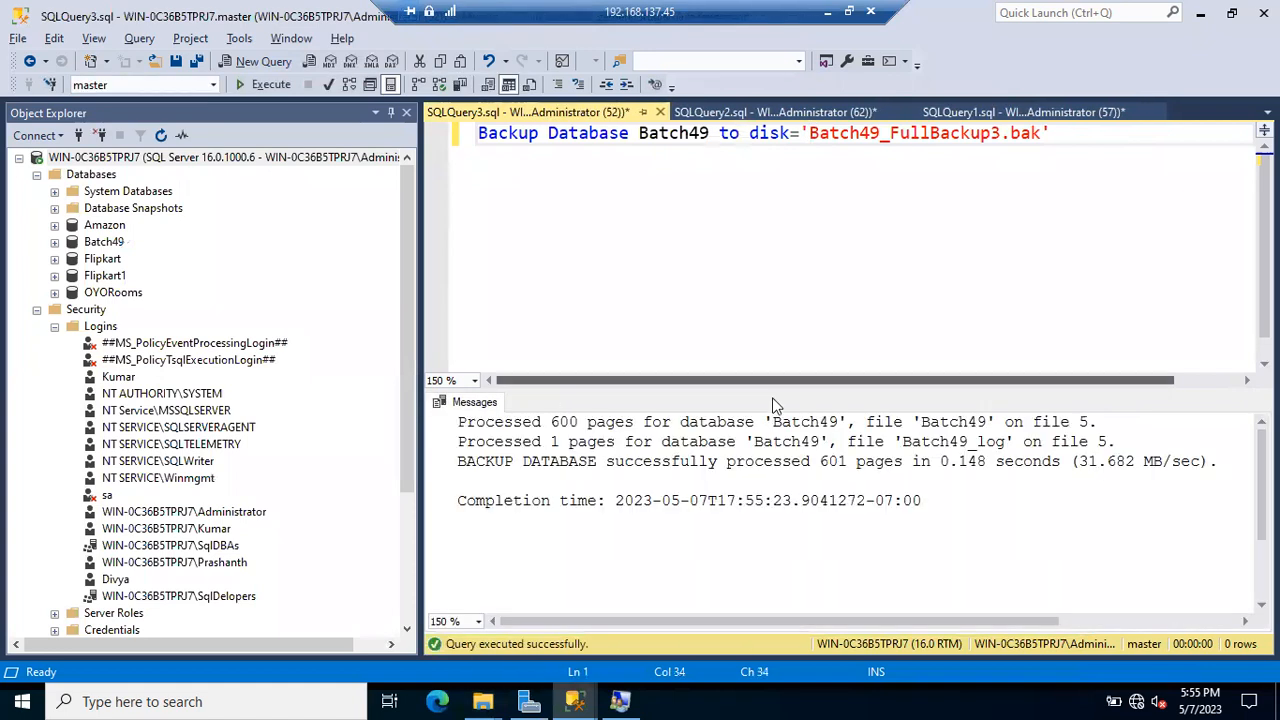
# Switch to File Explorer, browse to the MSSQL16.MSSQLSERVER instance's Backup folder, and check the size of Batch49_FullBackup3.bak before returning to the query
pyautogui.moveTo(483, 700)
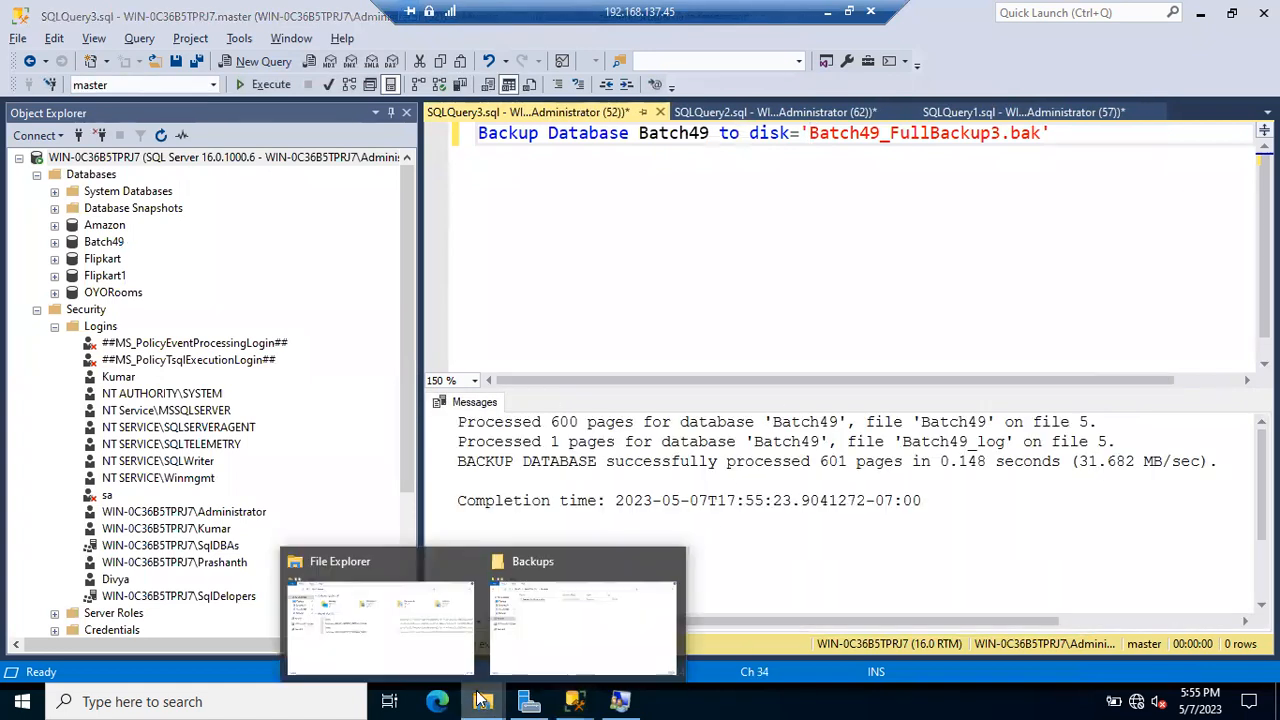
pyautogui.click(557, 625)
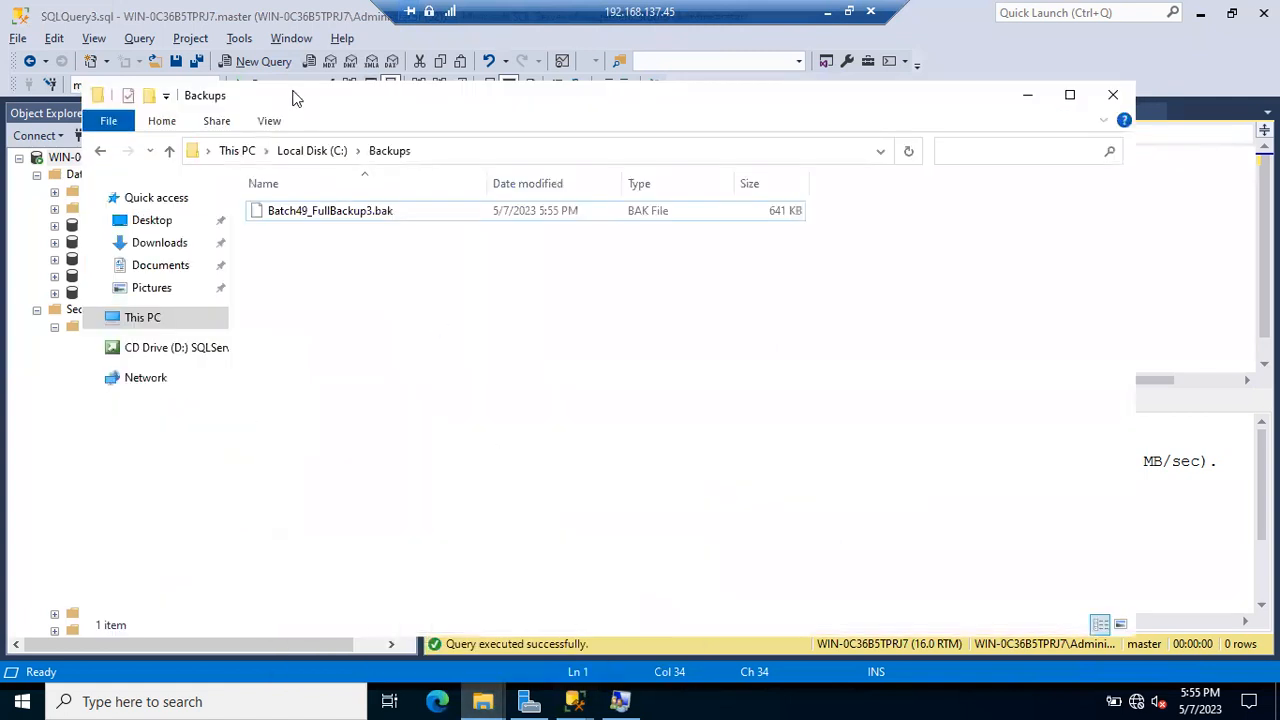
pyautogui.click(305, 155)
pyautogui.doubleClick(306, 250)
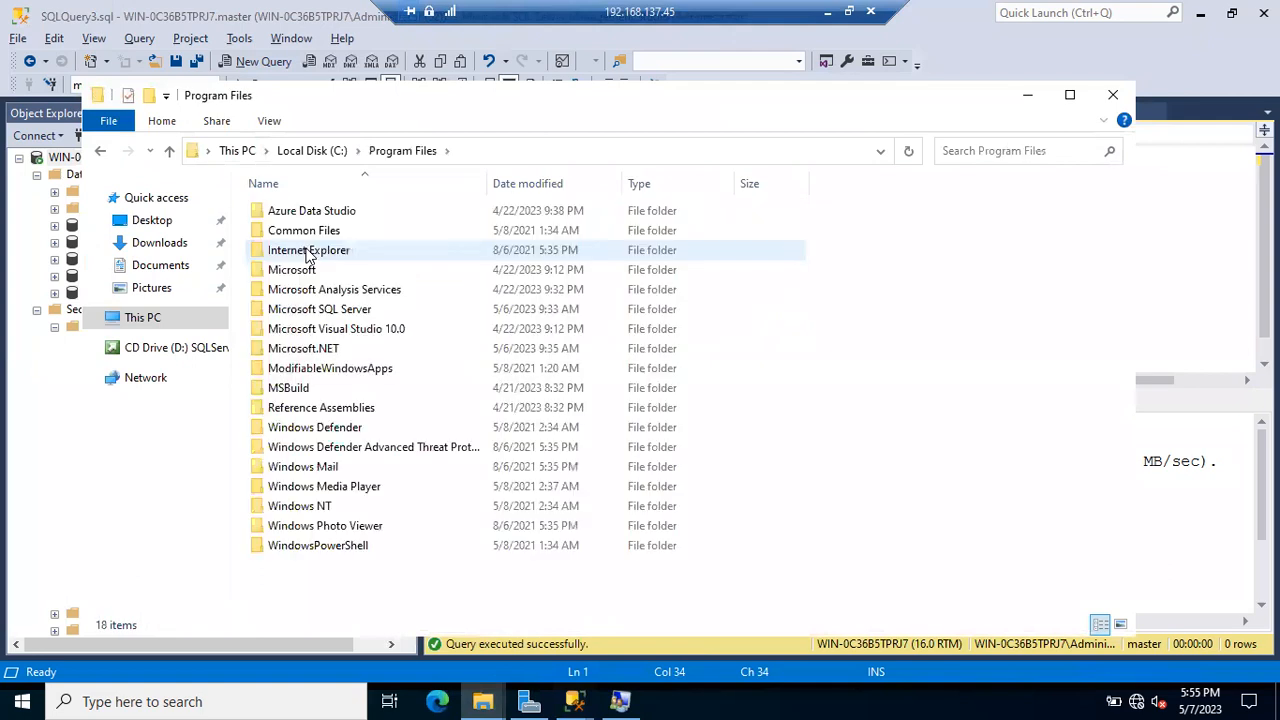
pyautogui.doubleClick(310, 309)
pyautogui.doubleClick(311, 290)
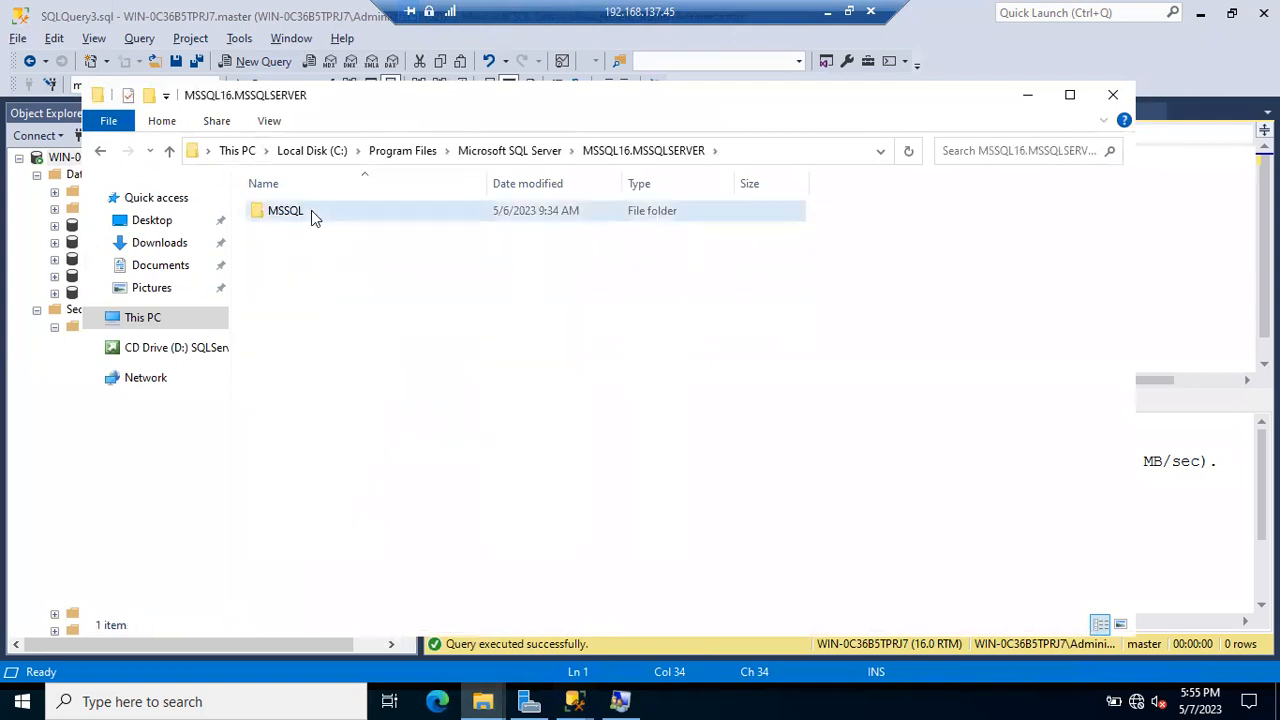
pyautogui.doubleClick(311, 210)
pyautogui.doubleClick(311, 212)
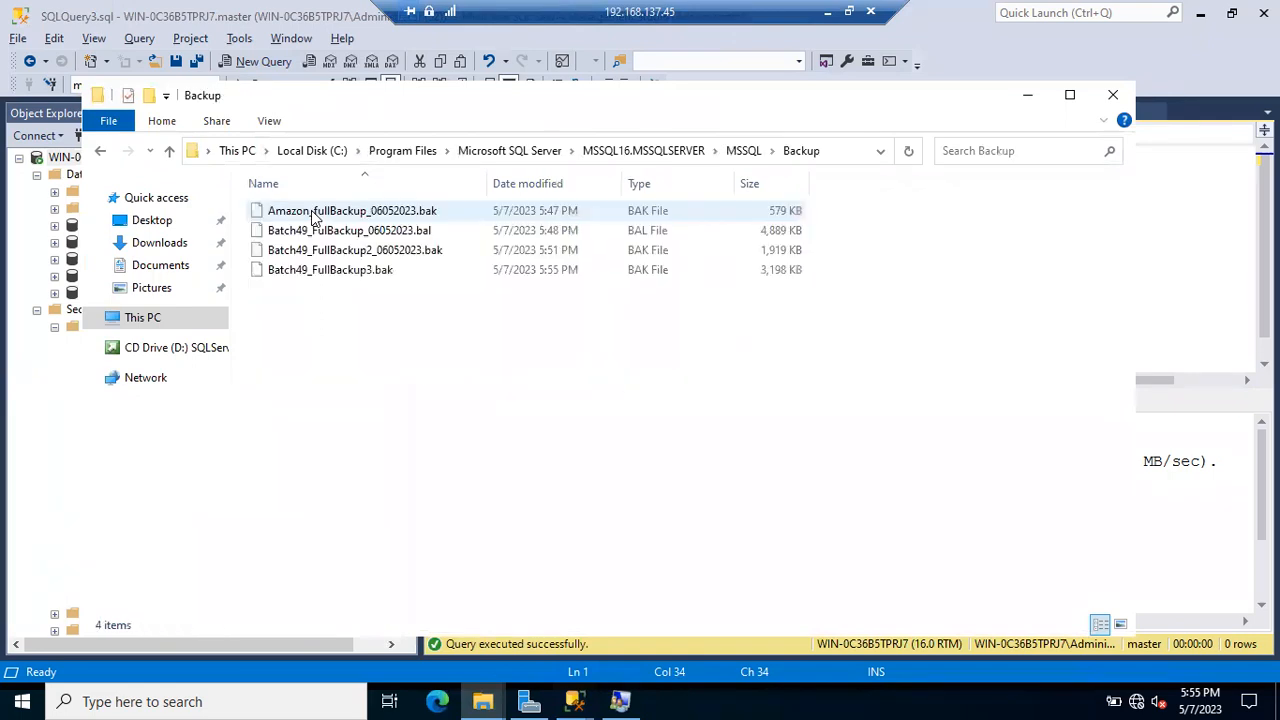
pyautogui.click(343, 270)
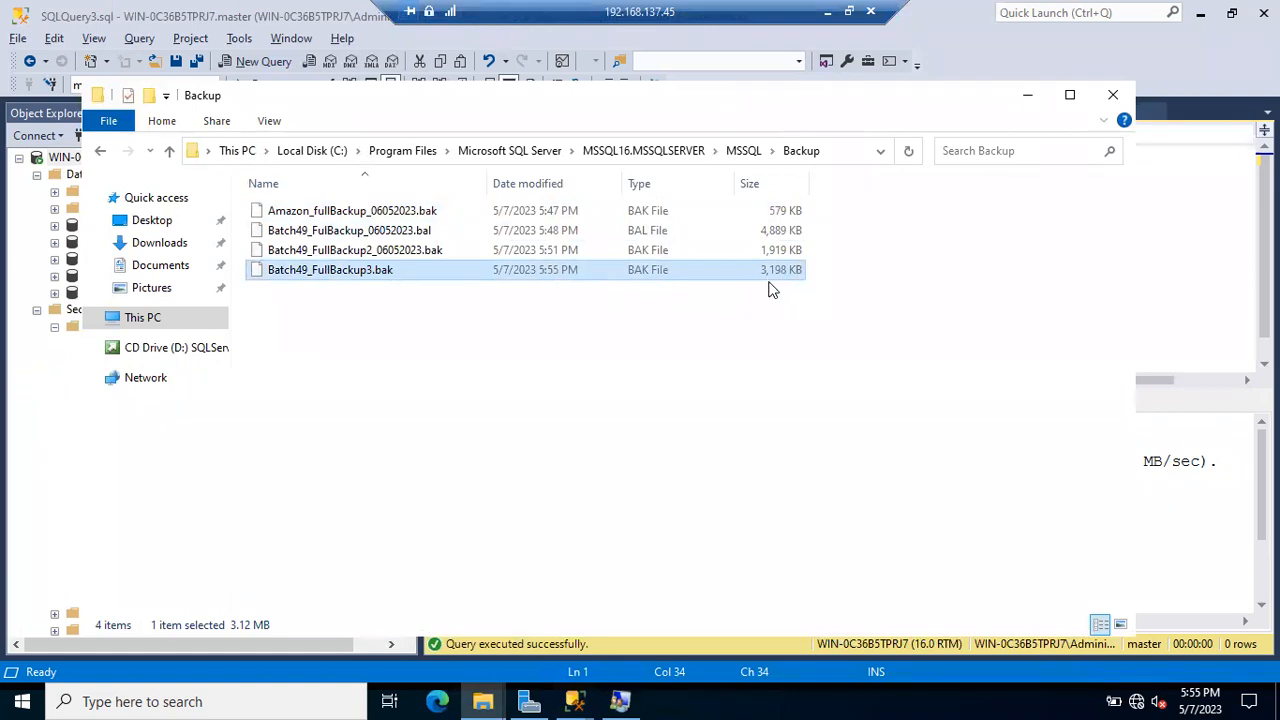
pyautogui.click(1027, 95)
pyautogui.click(1008, 206)
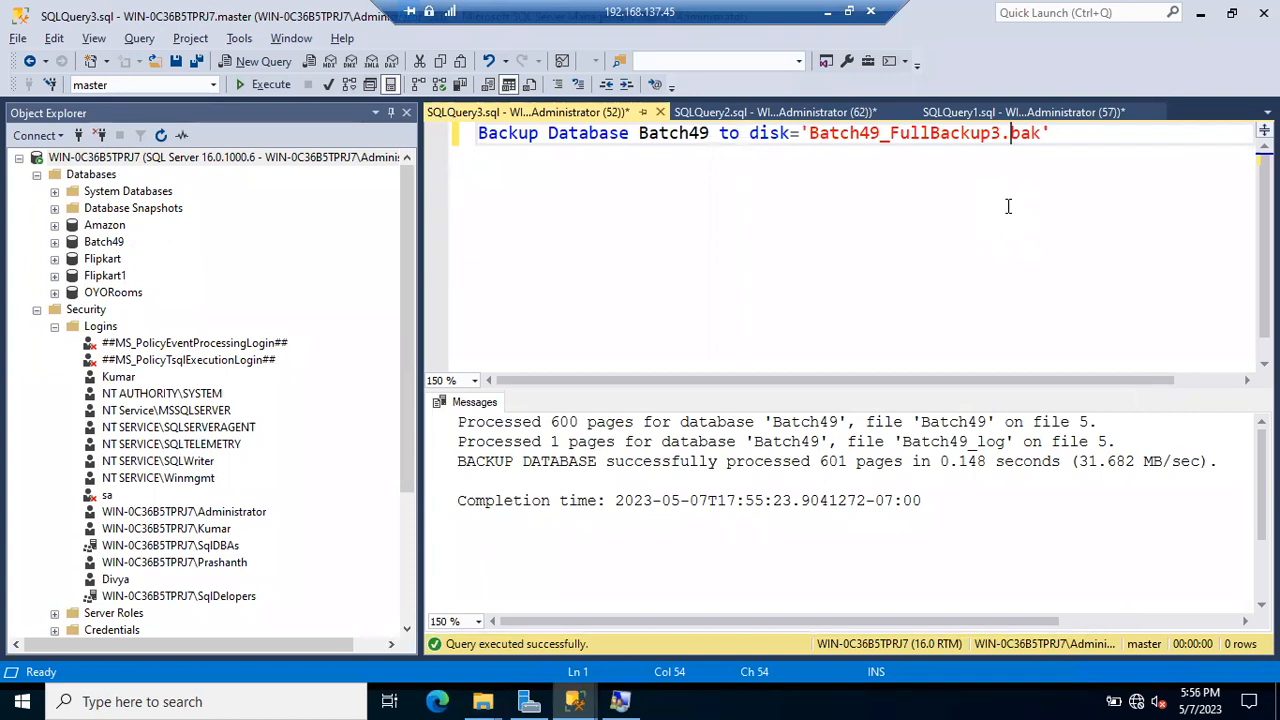
# Start a database restore from a device and load Batch49_FullBackup3.bak from the default Backup folder as its source
pyautogui.rightClick(100, 178)
pyautogui.click(155, 238)
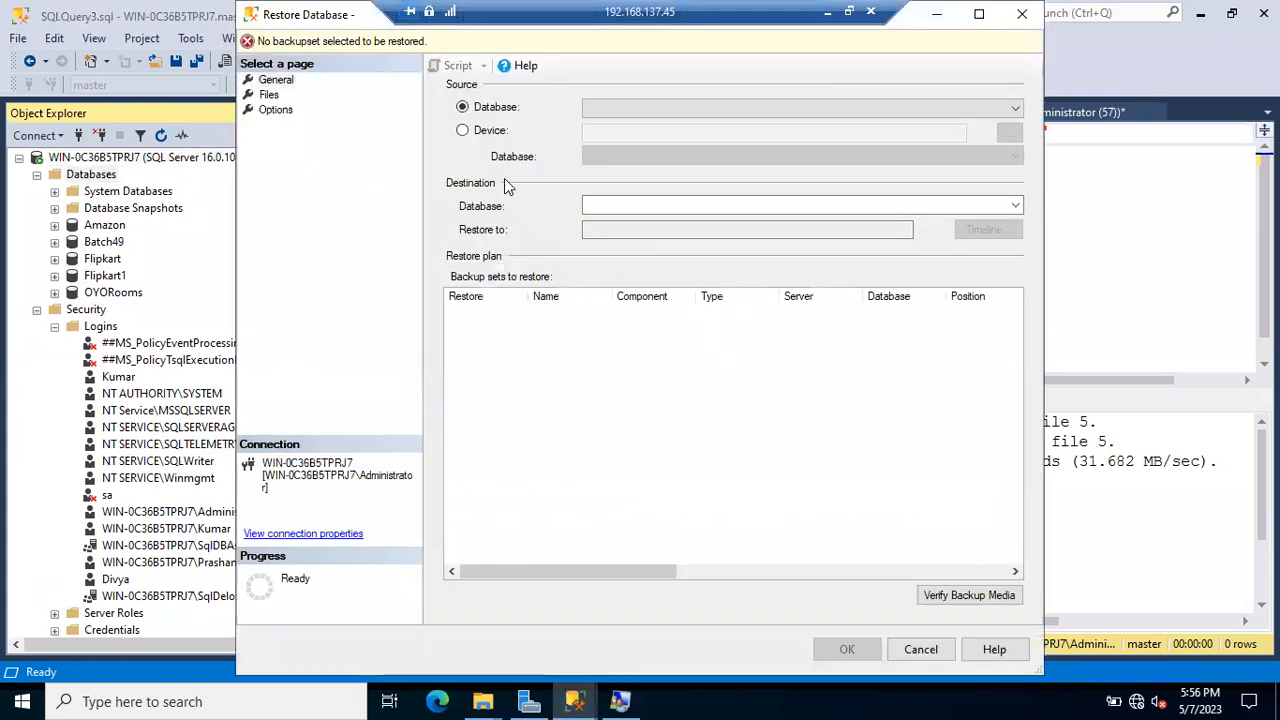
pyautogui.click(462, 130)
pyautogui.click(1009, 133)
pyautogui.click(766, 292)
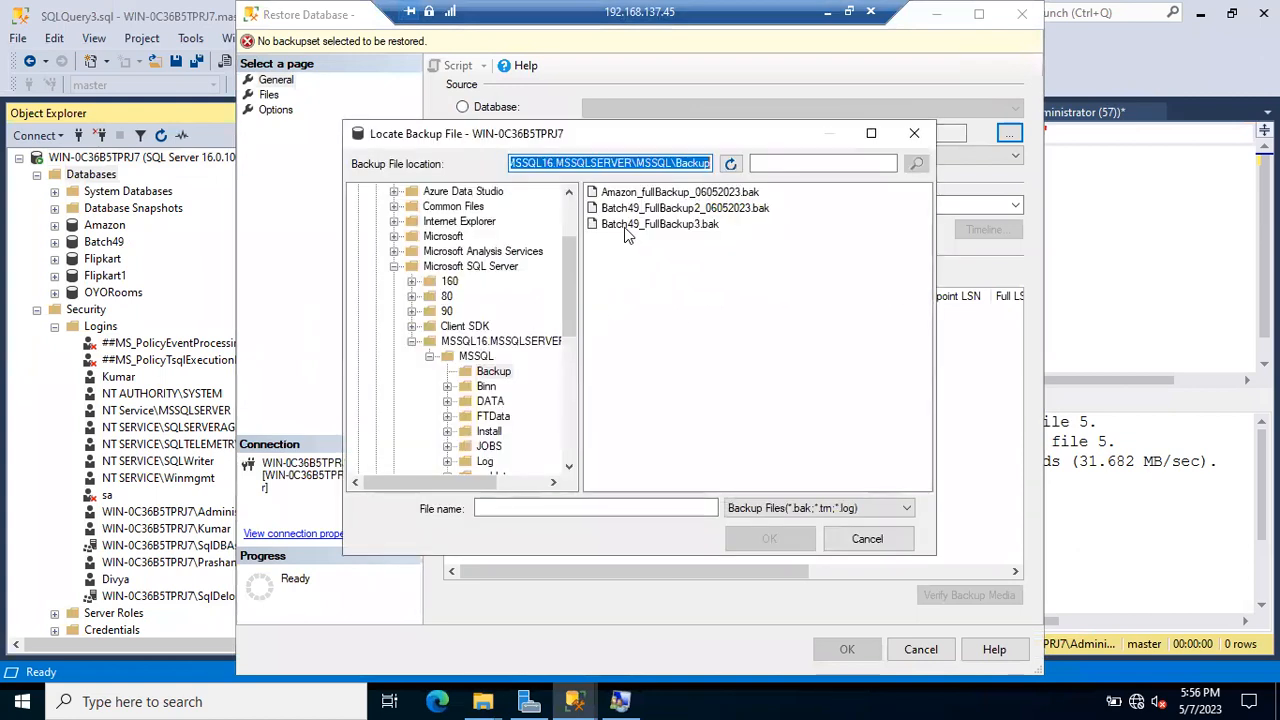
pyautogui.click(624, 225)
pyautogui.click(767, 540)
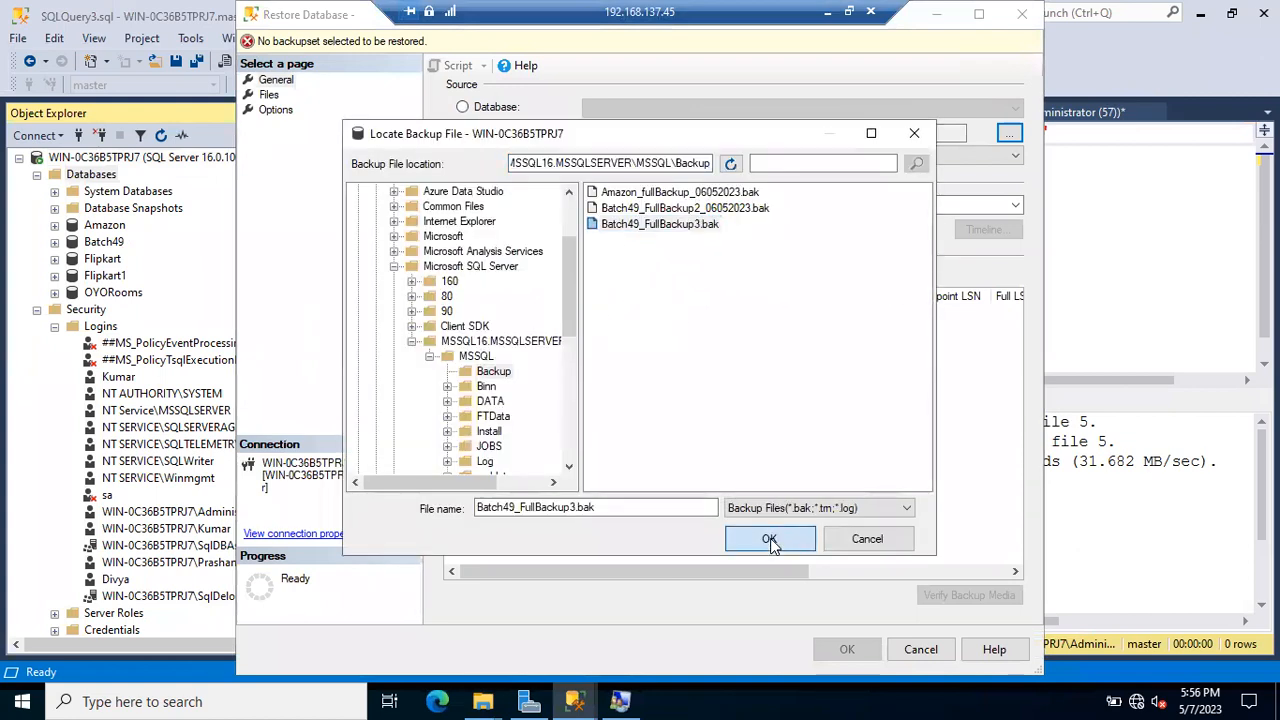
pyautogui.click(666, 480)
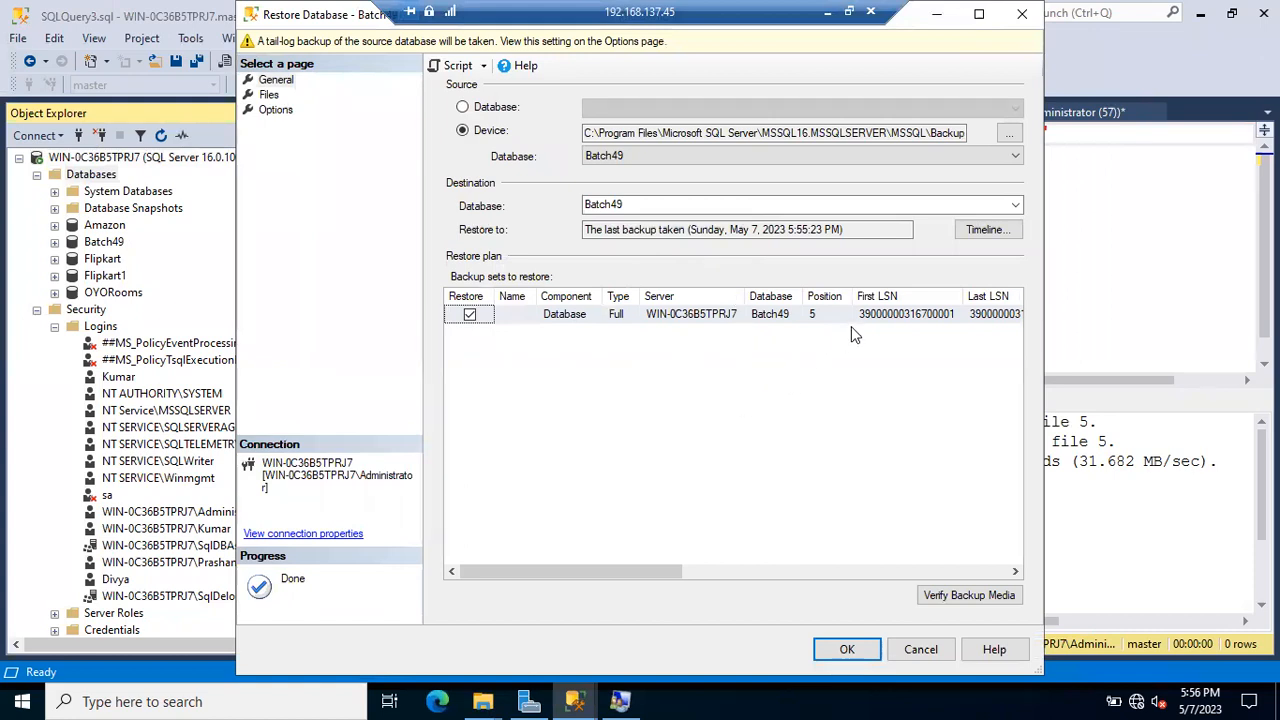
# Examine the backup sets in Batch49_FullBackup3.bak with their positions and full start and finish dates, and cancel the restore
pyautogui.click(1007, 133)
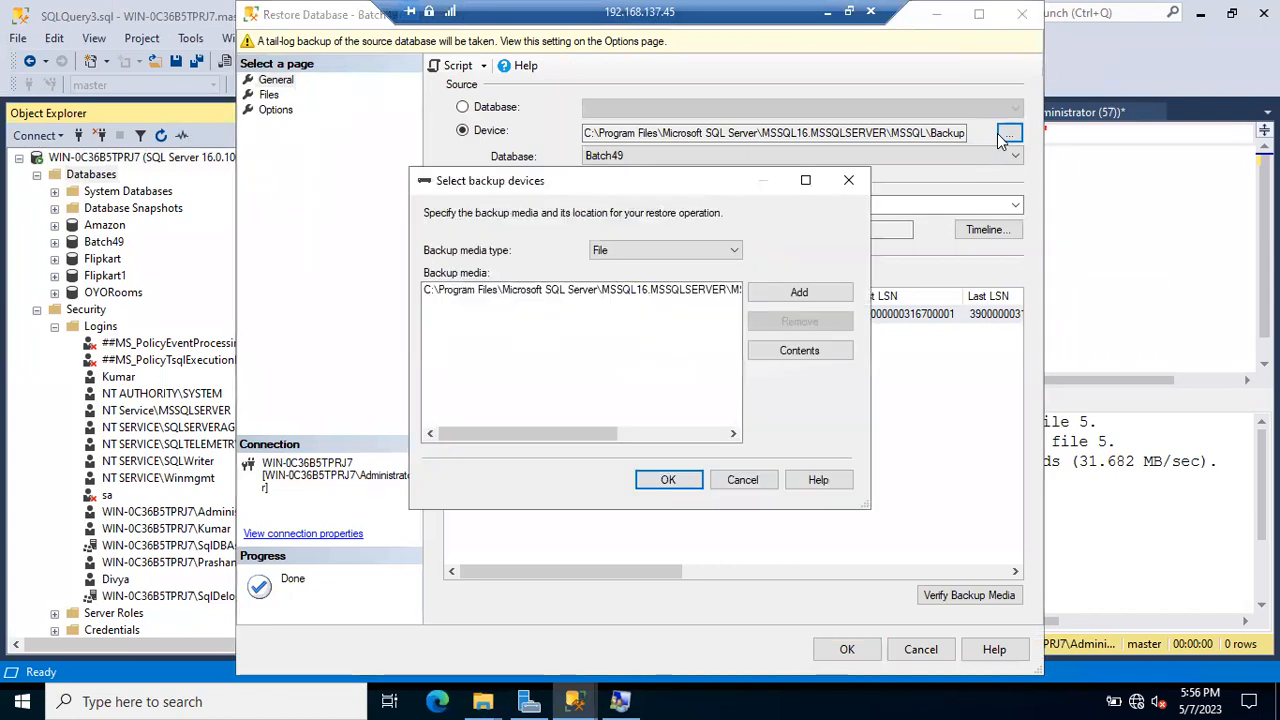
pyautogui.click(702, 292)
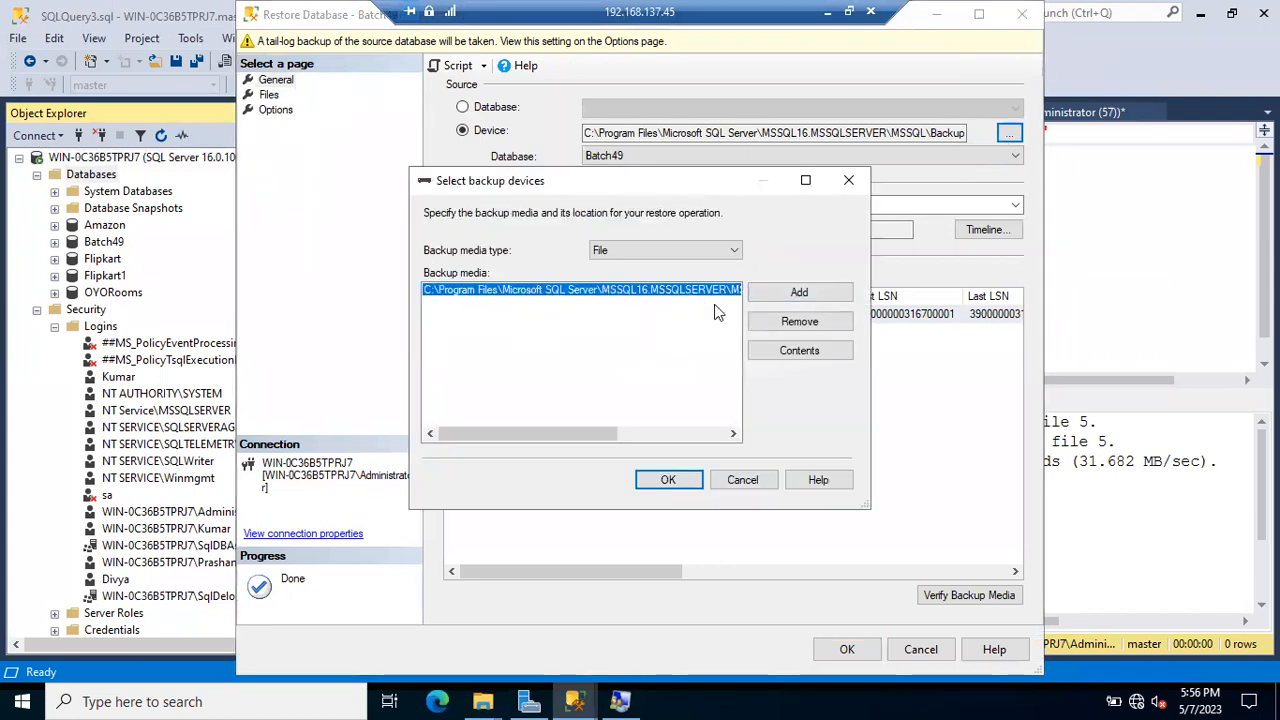
pyautogui.click(785, 355)
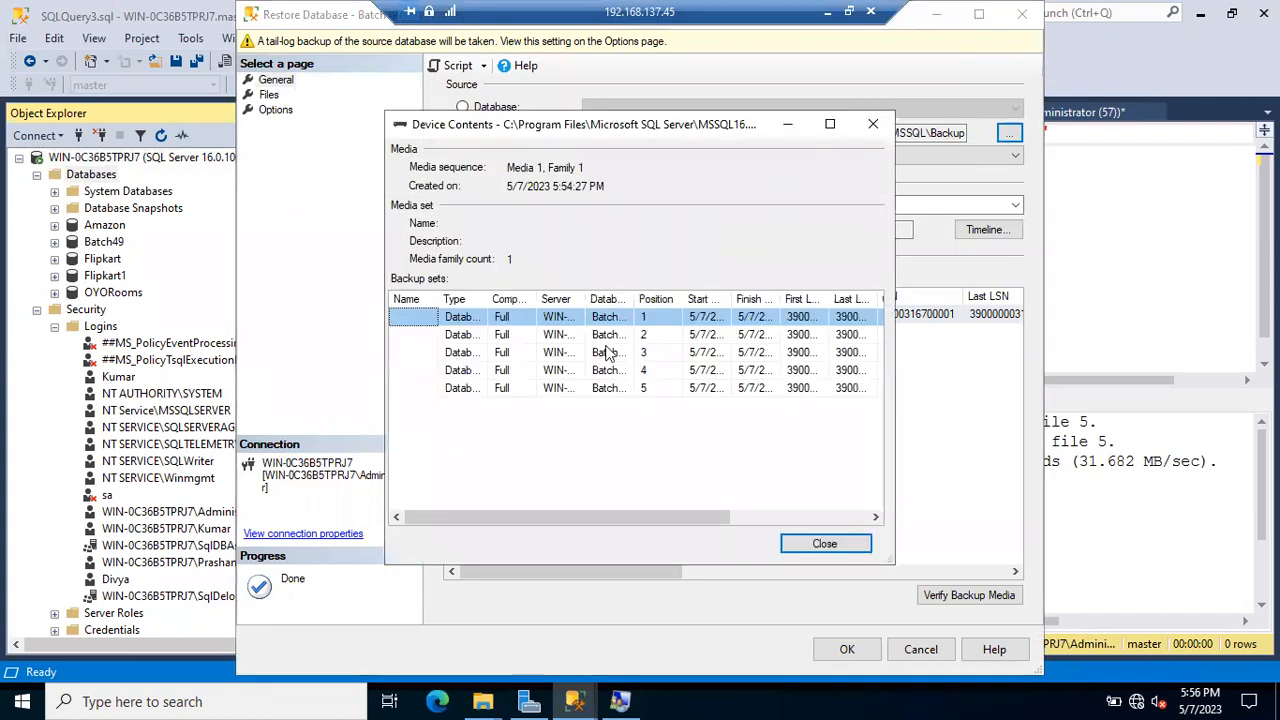
pyautogui.click(830, 125)
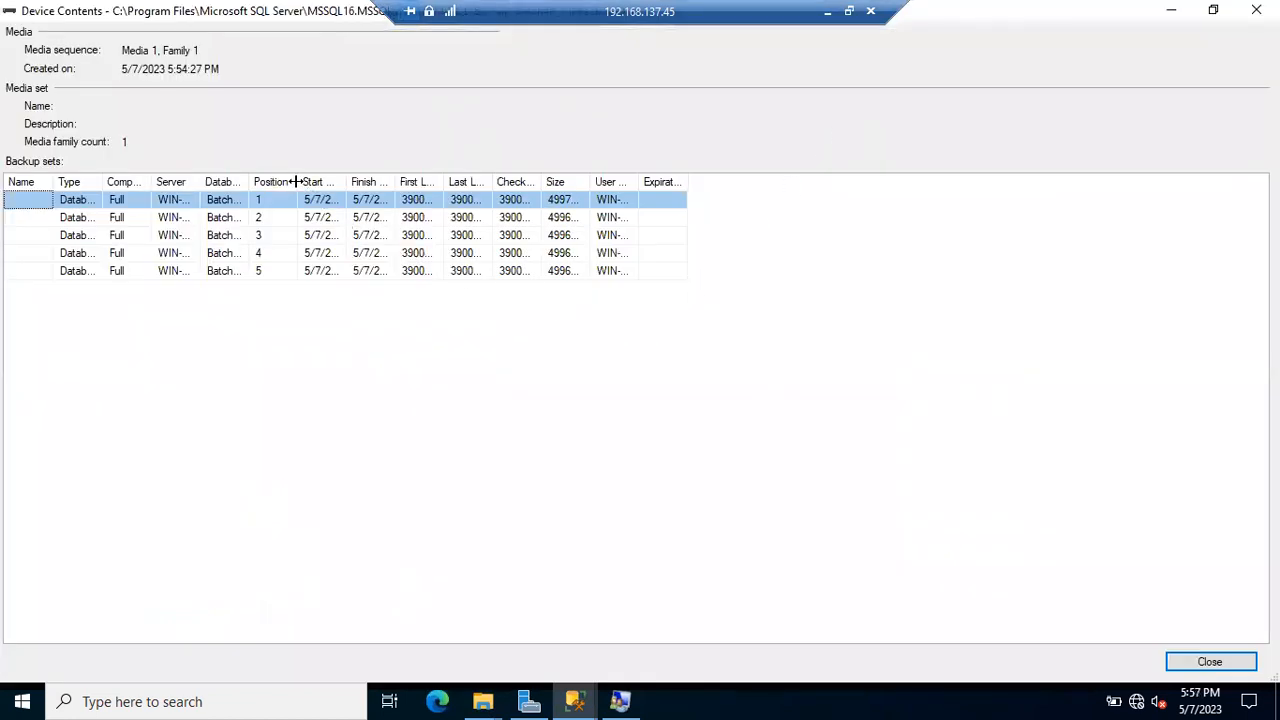
pyautogui.moveTo(297, 181); pyautogui.dragTo(359, 181)
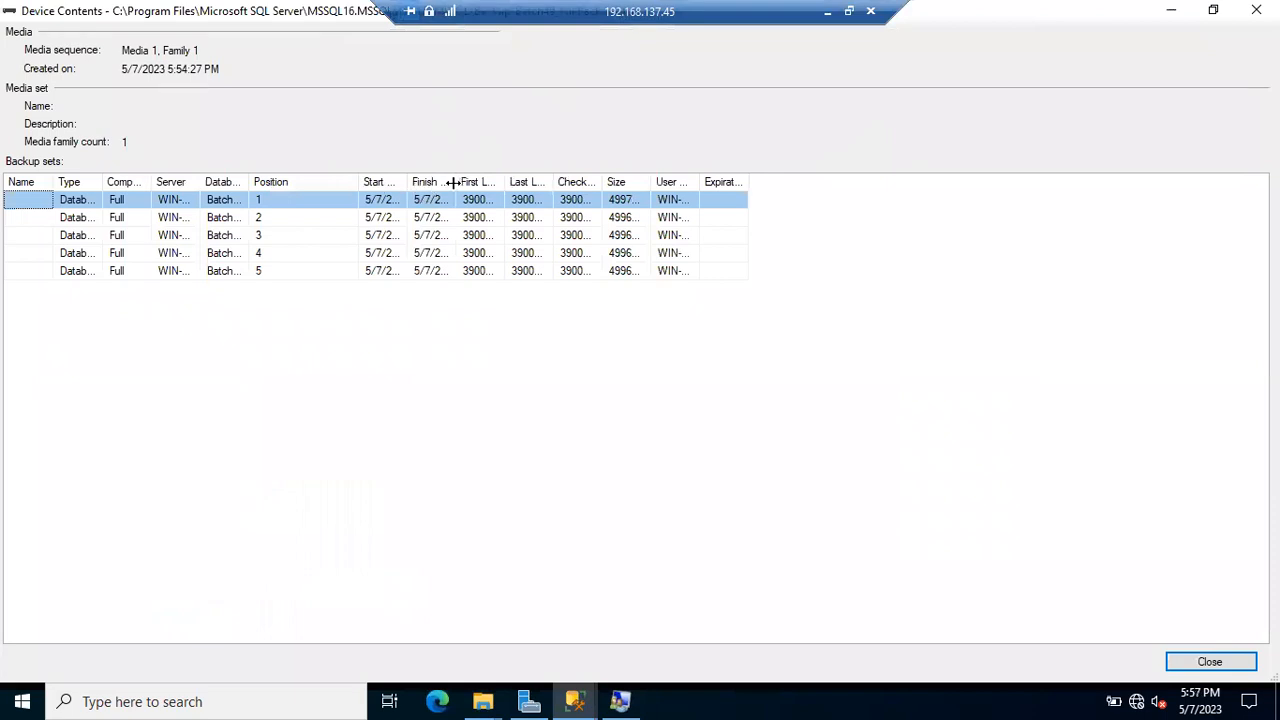
pyautogui.moveTo(455, 181); pyautogui.dragTo(552, 181)
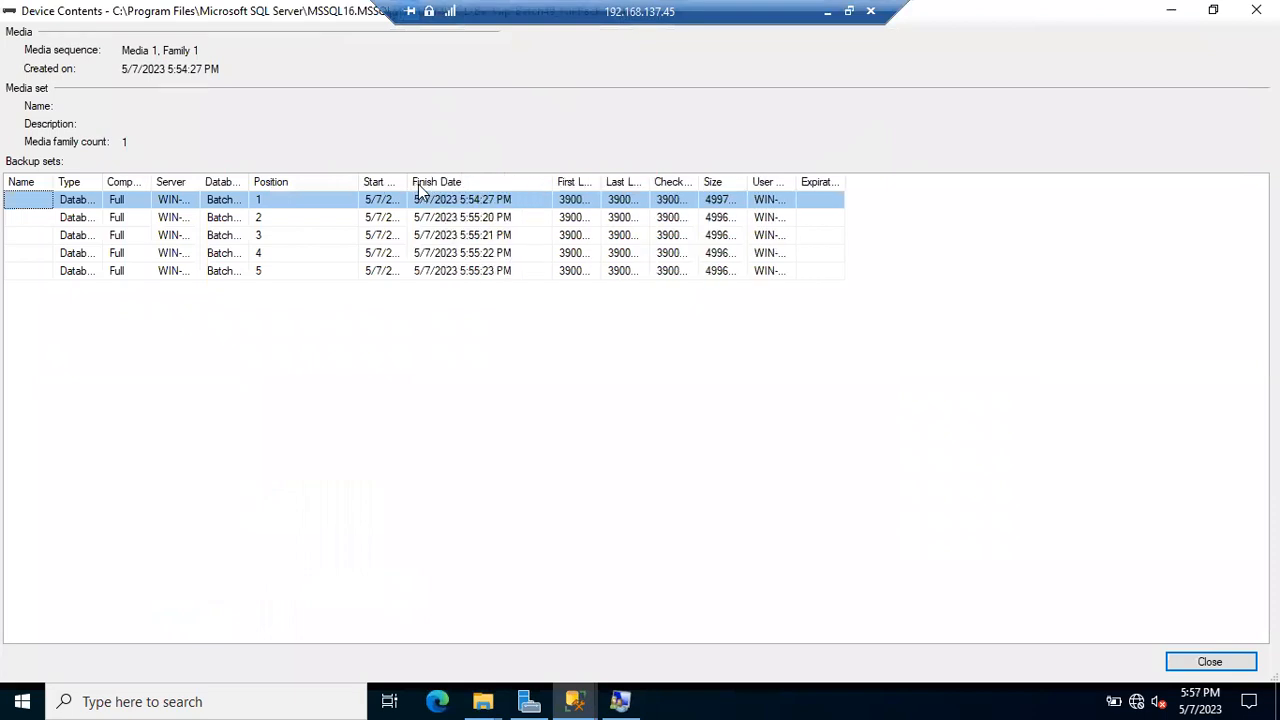
pyautogui.moveTo(406, 181); pyautogui.dragTo(499, 186)
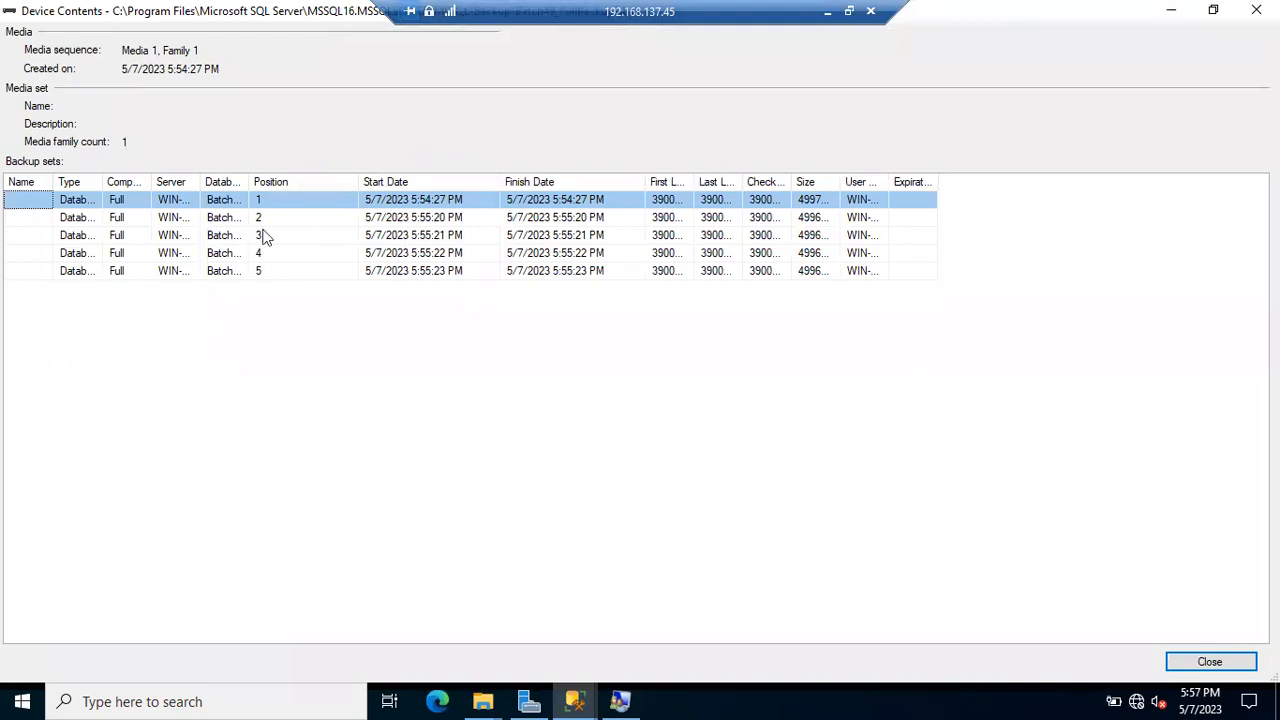
pyautogui.click(430, 271)
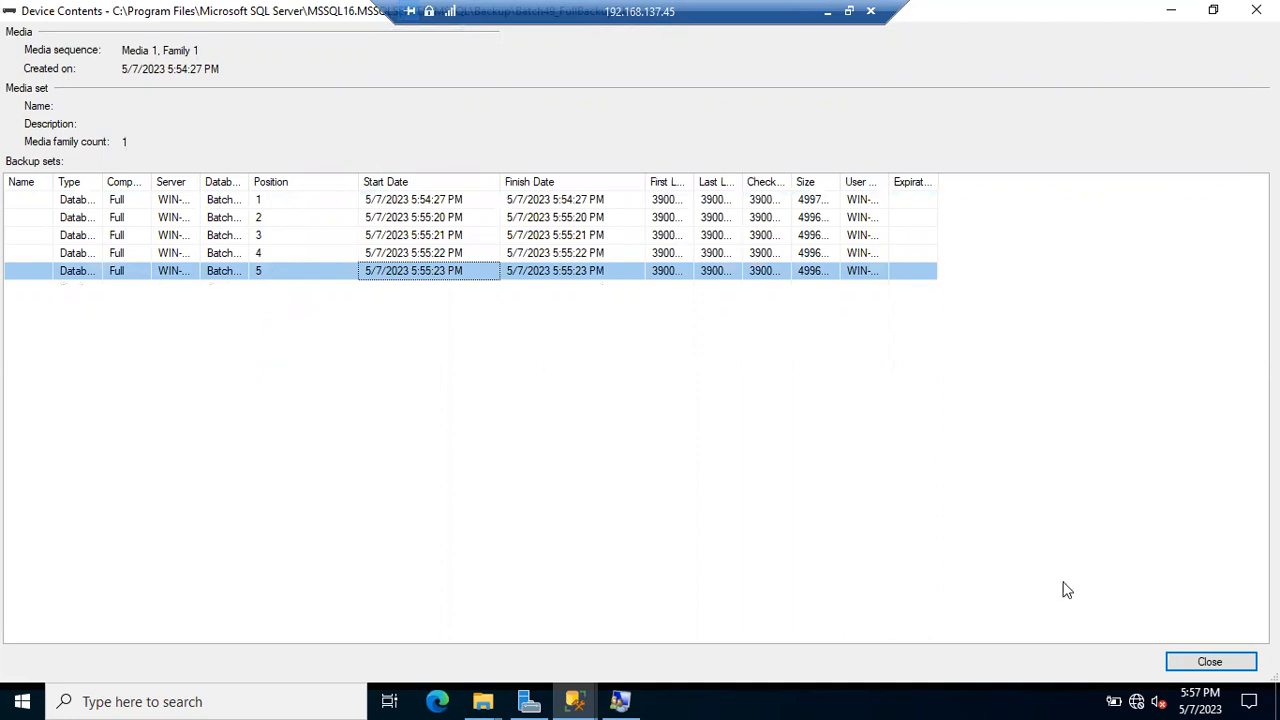
pyautogui.click(1199, 668)
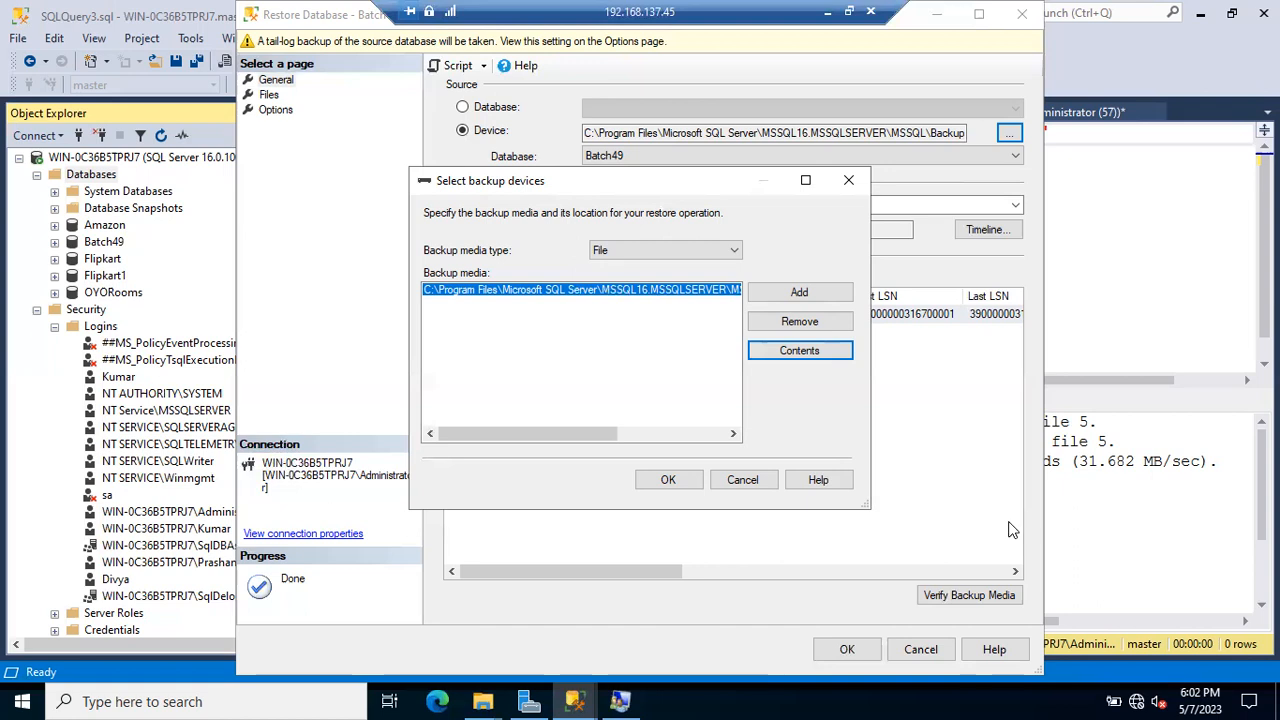
pyautogui.click(755, 480)
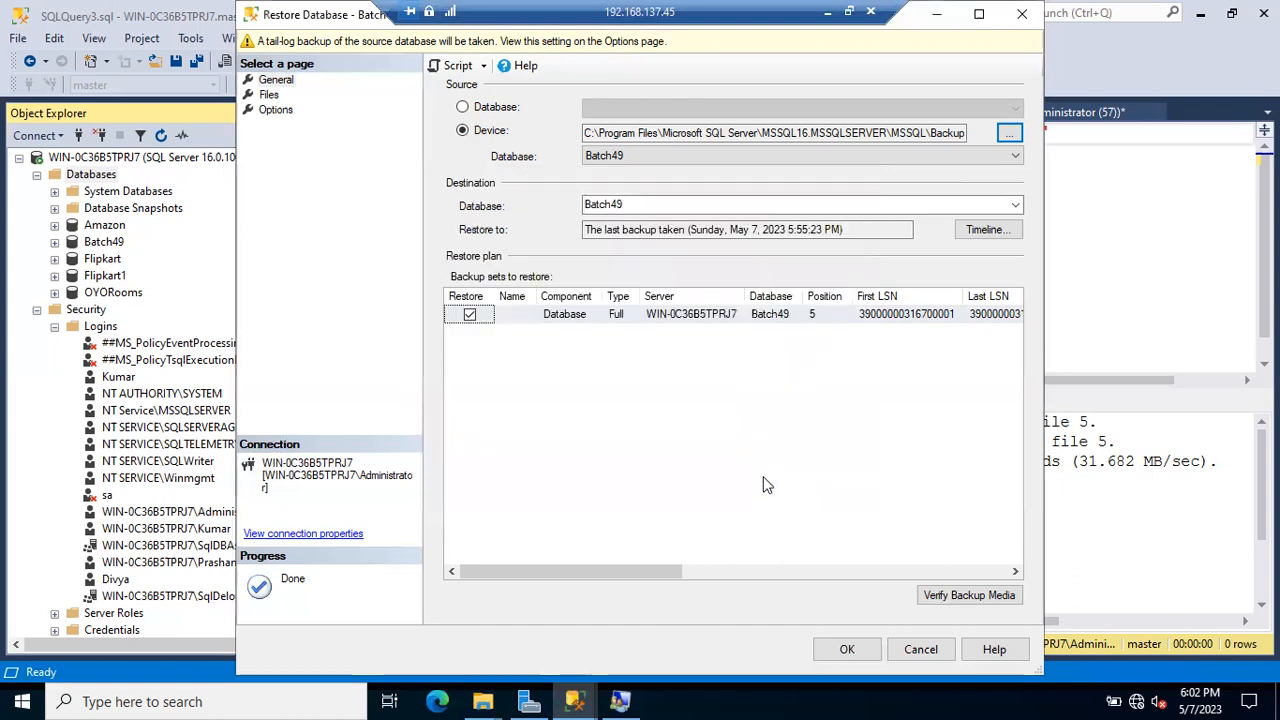
pyautogui.click(920, 649)
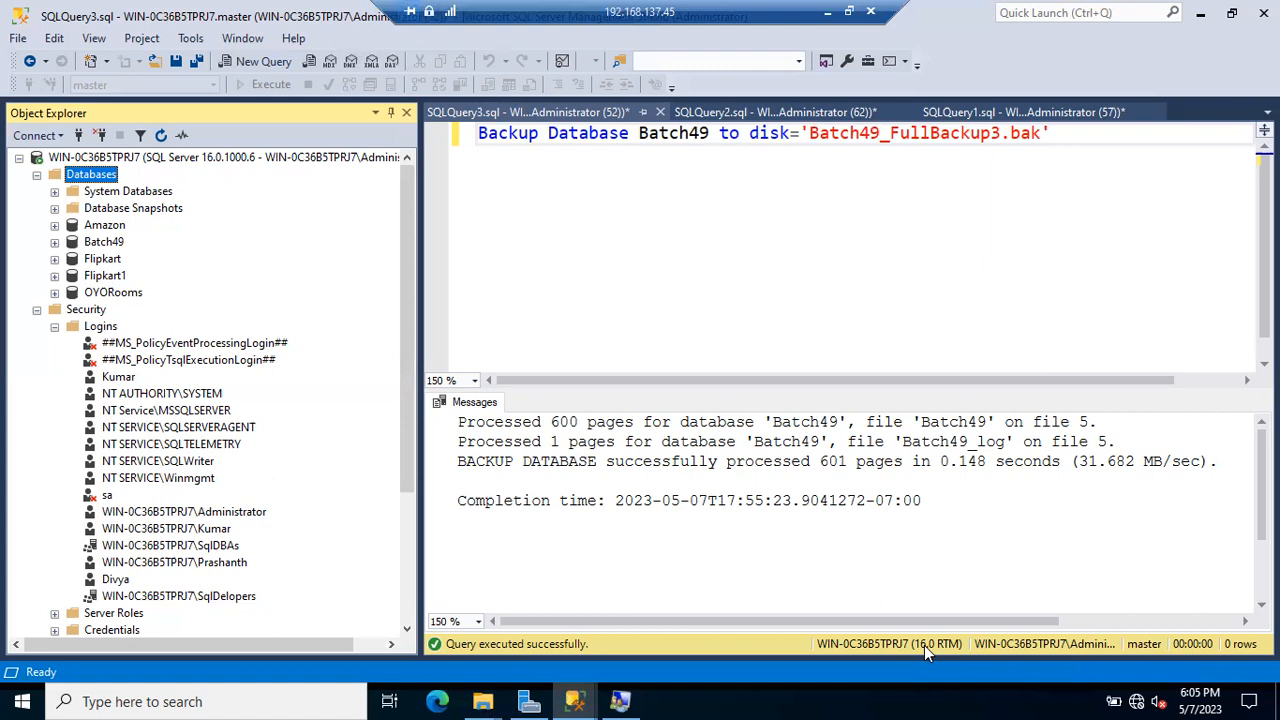
# Add a checkpoint statement two lines below the backup statement and execute only that statement
pyautogui.click(1199, 223)
pyautogui.press('Return')
pyautogui.press('Return')
pyautogui.write('vr')
pyautogui.press('BackSpace')
pyautogui.press('BackSpace')
pyautogui.write('checkp')
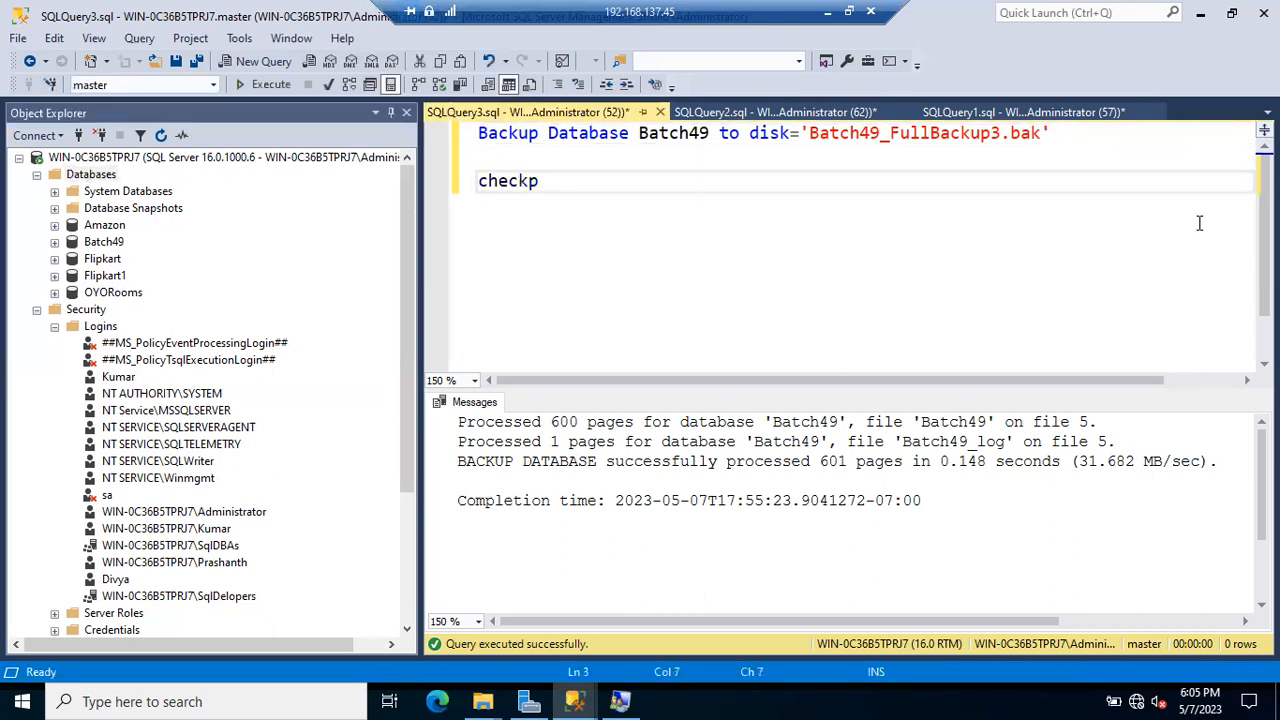
pyautogui.write('ioint')
pyautogui.click(461, 192)
pyautogui.press('F5')
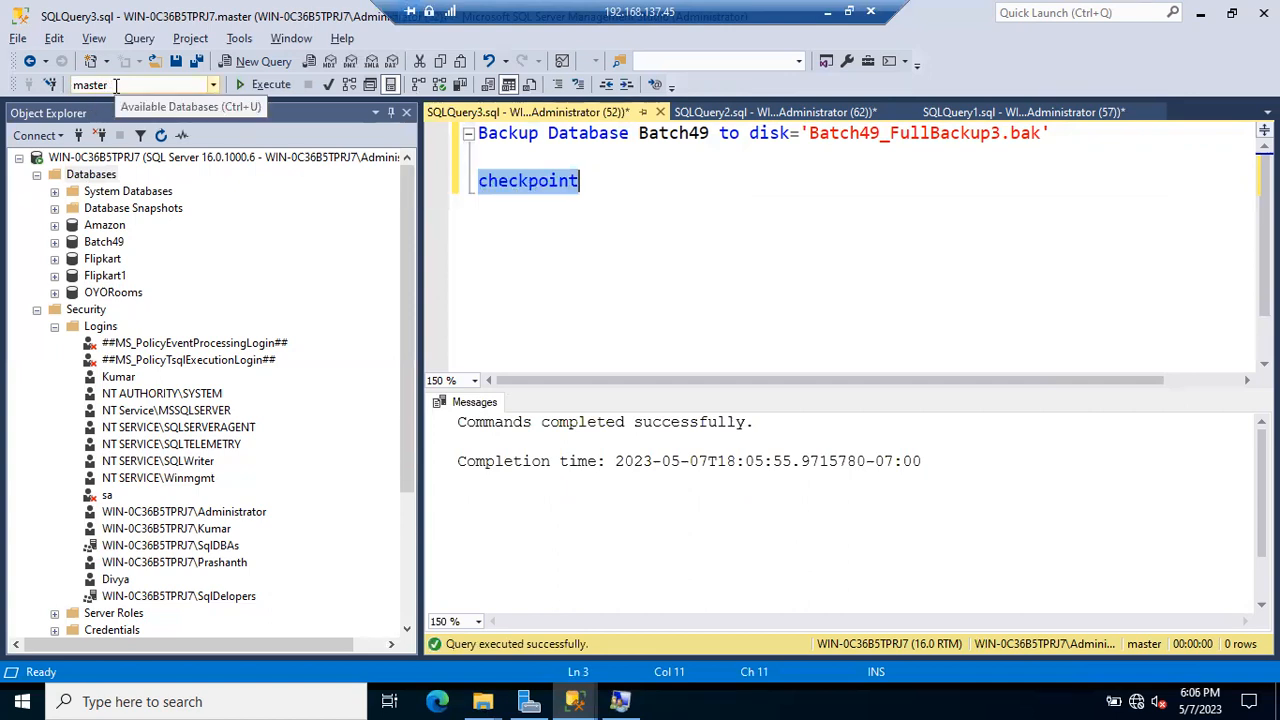
# Change the query's database to Batch49 and execute the selected checkpoint statement
pyautogui.click(216, 88)
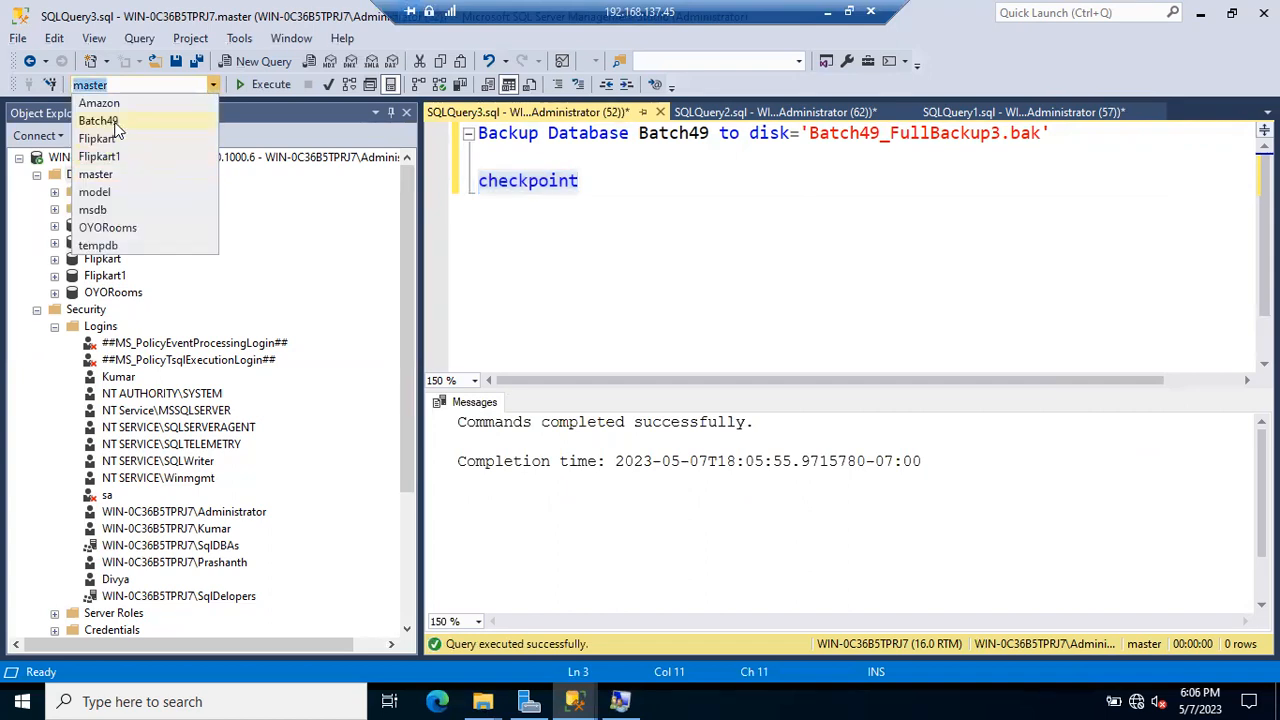
pyautogui.click(113, 123)
pyautogui.press('F5')
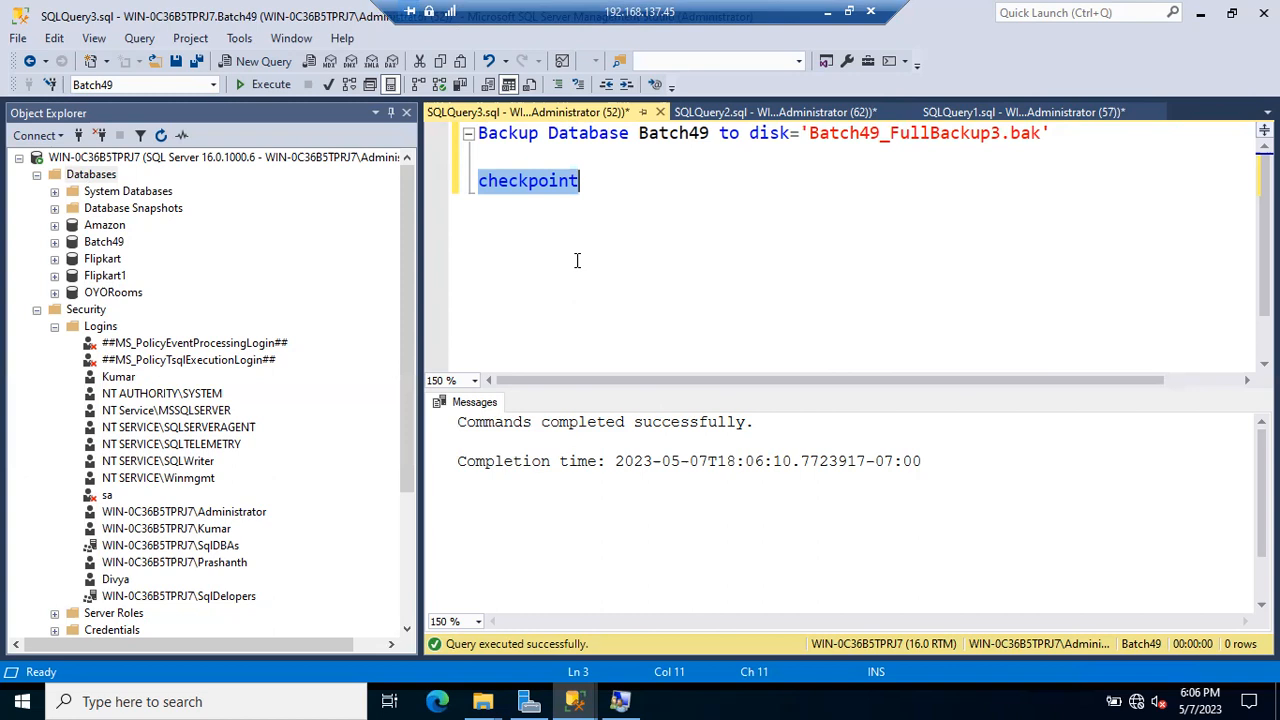
pyautogui.click(547, 198)
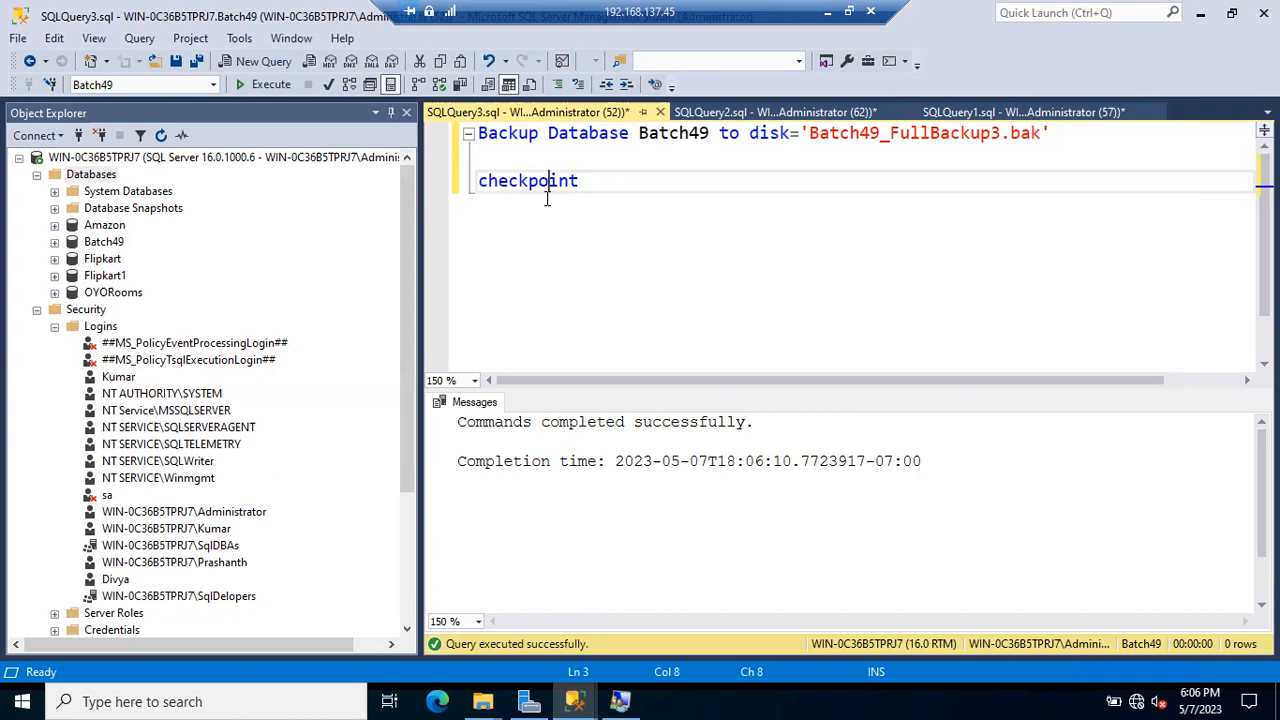
# Refresh the server node in Object Explorer and insert two new lines after the checkpoint statement in the query
pyautogui.click(250, 165)
pyautogui.click(153, 134)
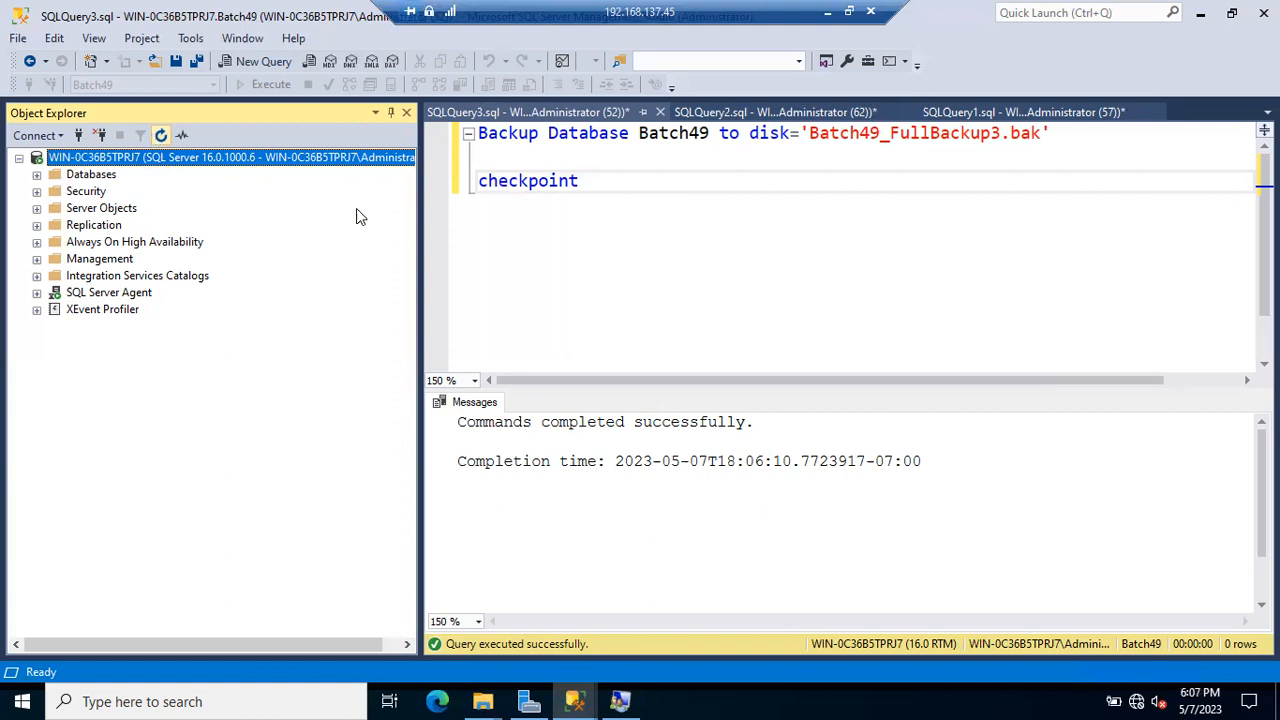
pyautogui.click(586, 190)
pyautogui.press('Return')
pyautogui.press('Return')
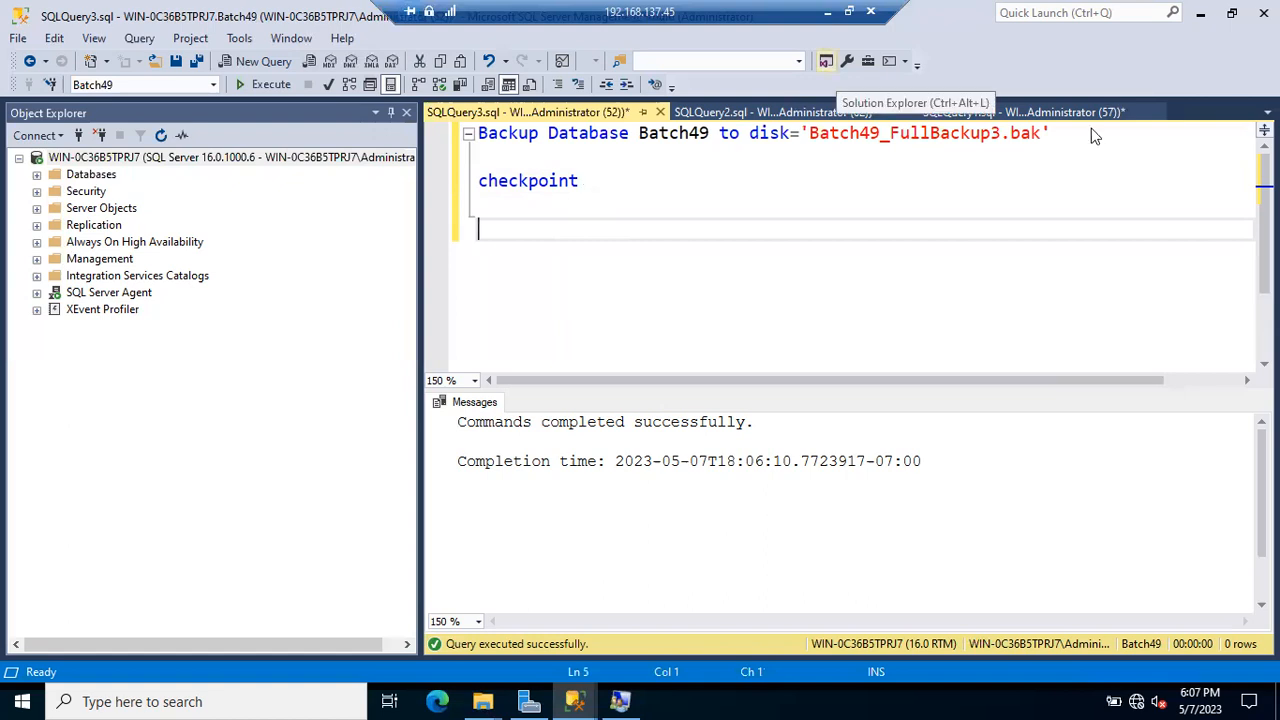
# Minimize the remote desktop session and refresh the local desktop
pyautogui.click(826, 12)
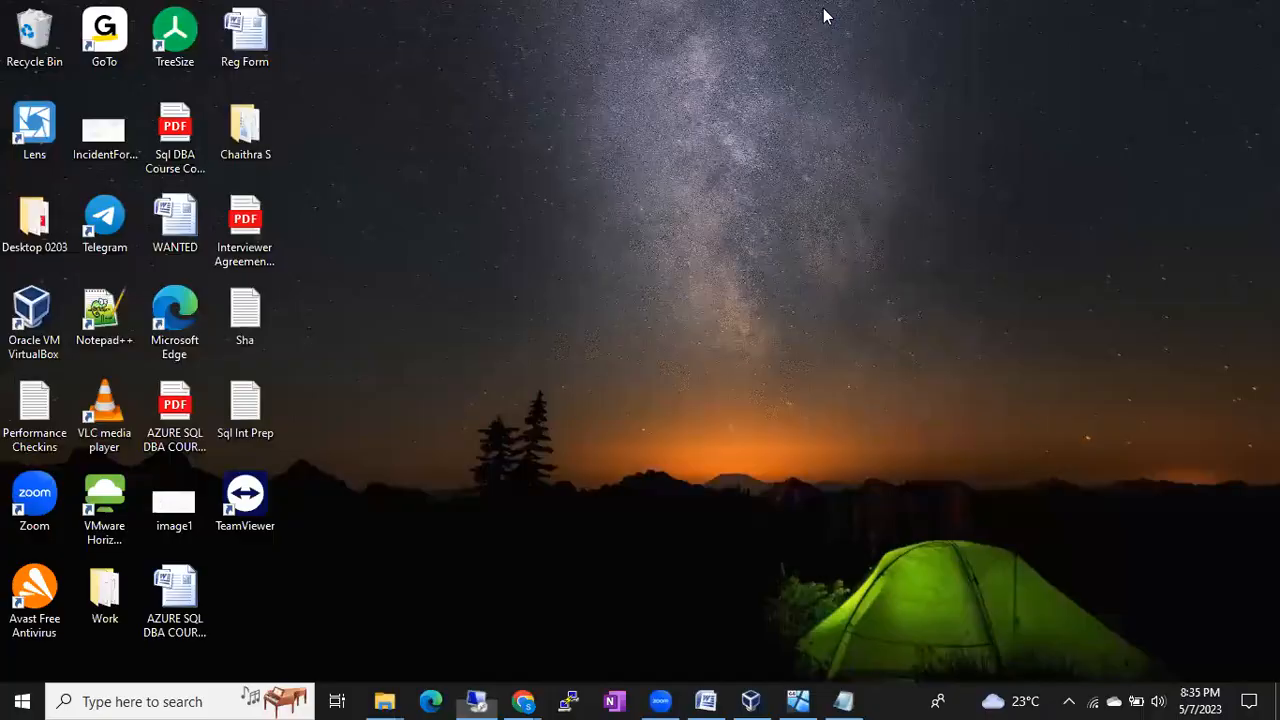
pyautogui.rightClick(596, 293)
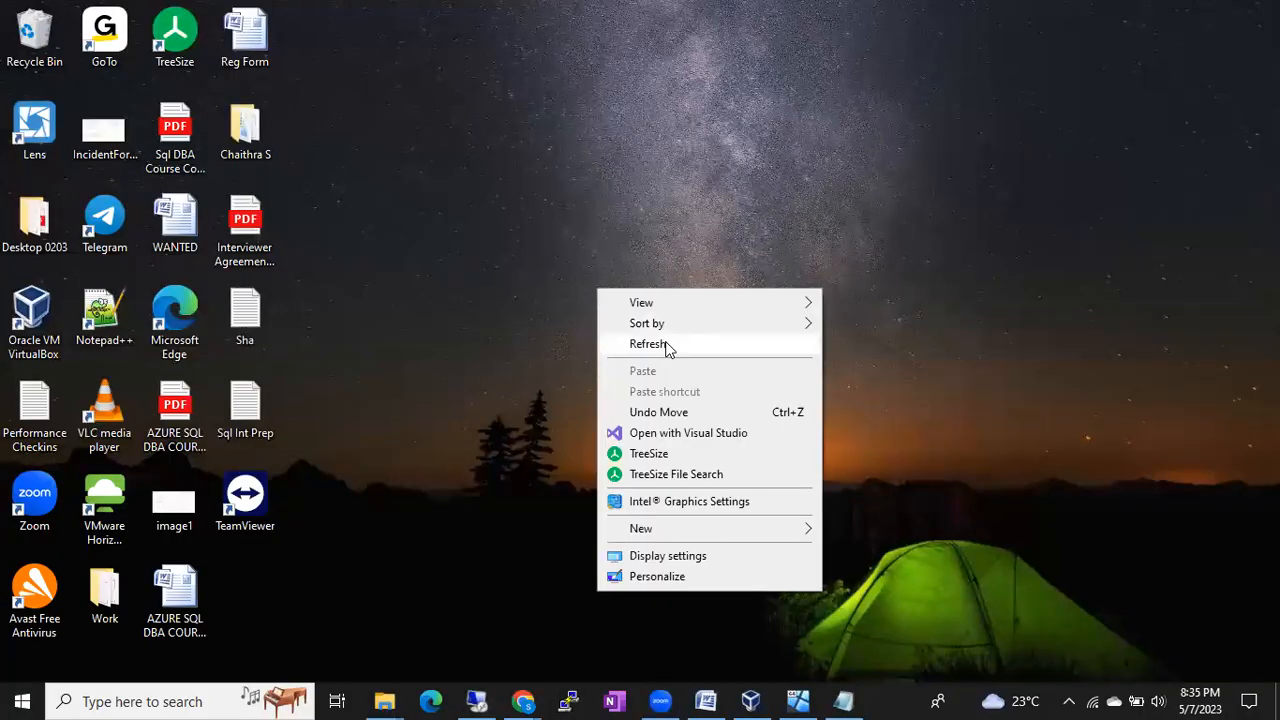
pyautogui.click(667, 346)
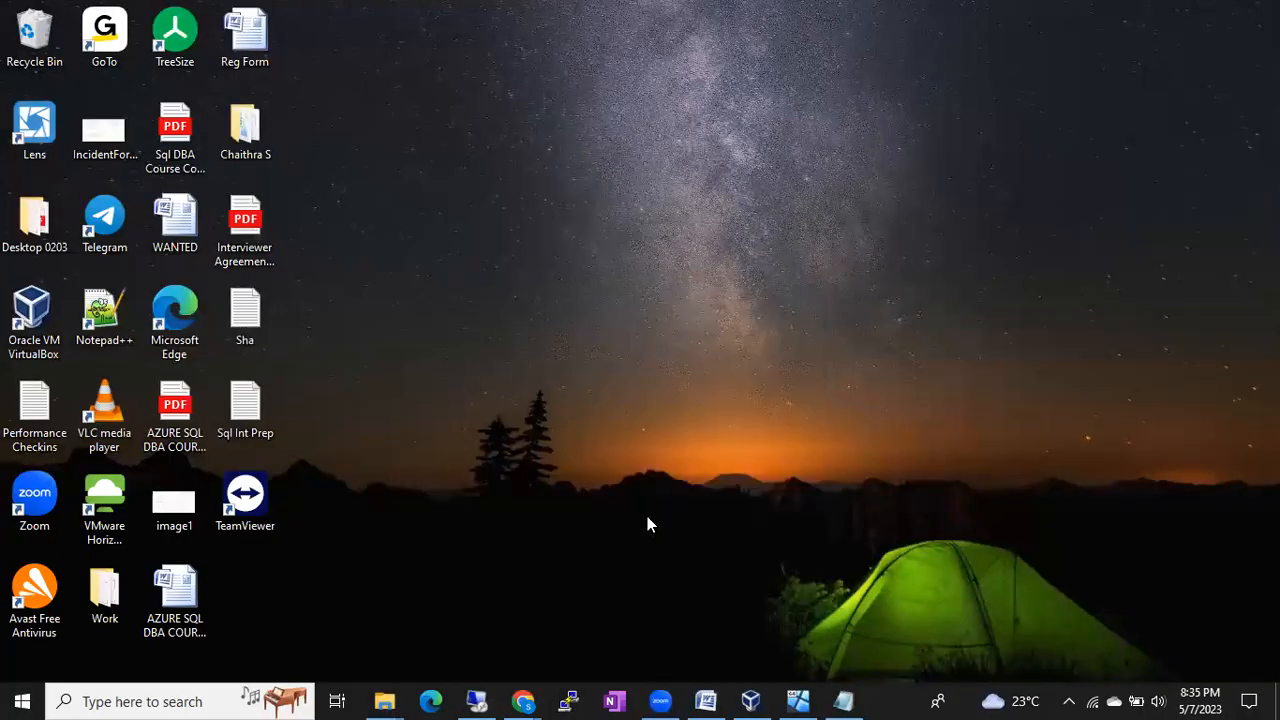
# Switch to the Notepad backup notes and add "Diff Backup will take the bakcup of all the changes" below the Diff Bakcup line
pyautogui.click(843, 701)
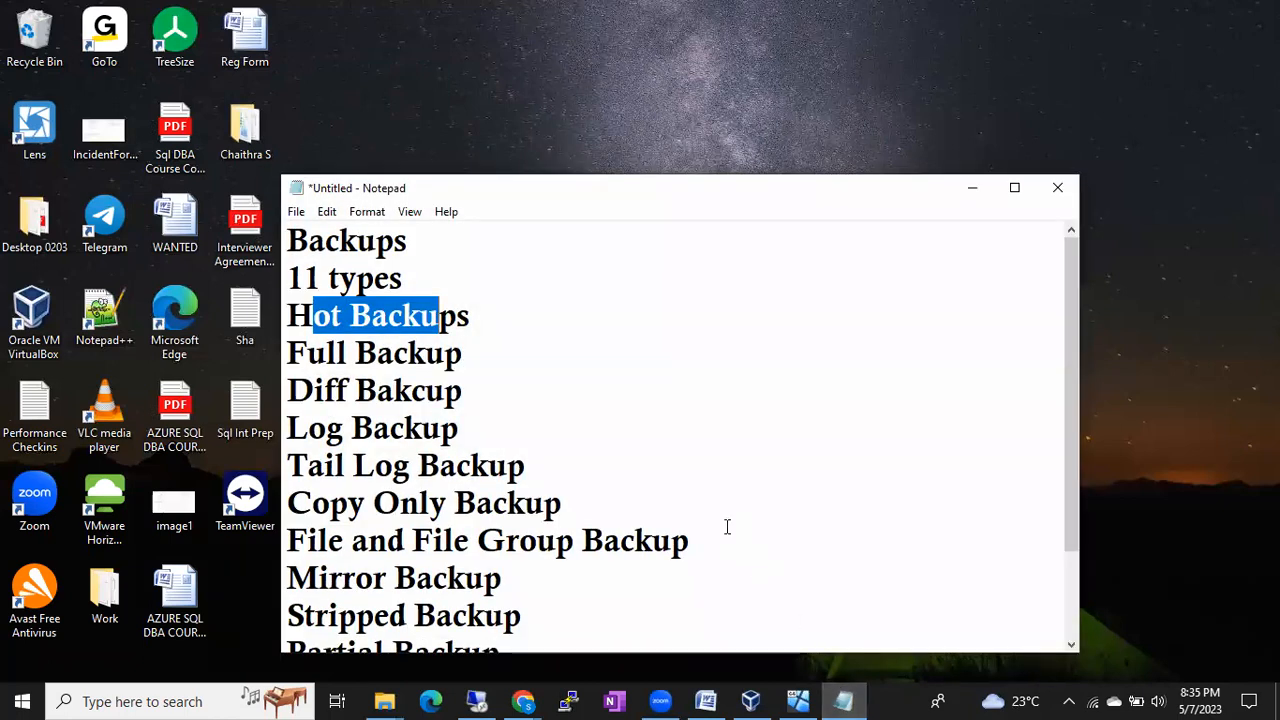
pyautogui.click(494, 395)
pyautogui.press('Return')
pyautogui.press('Return')
pyautogui.press('Up')
pyautogui.write('Diff Ba')
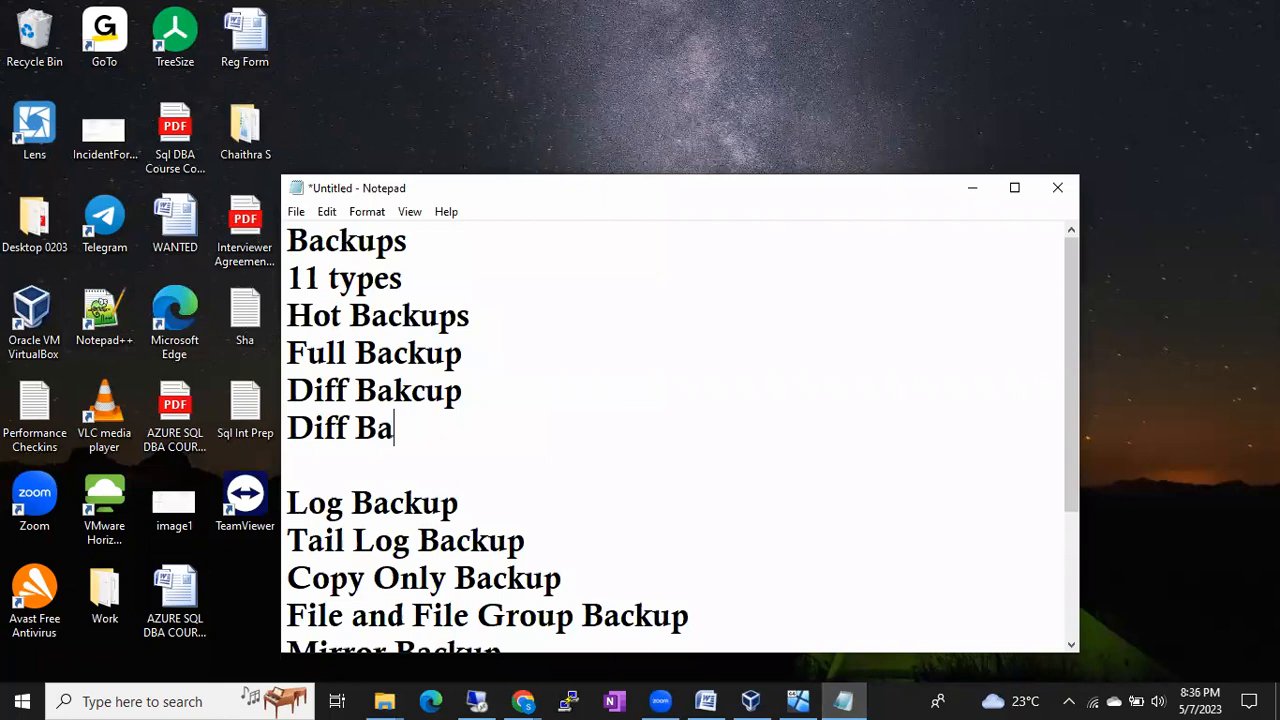
pyautogui.write('ckup wil l t')
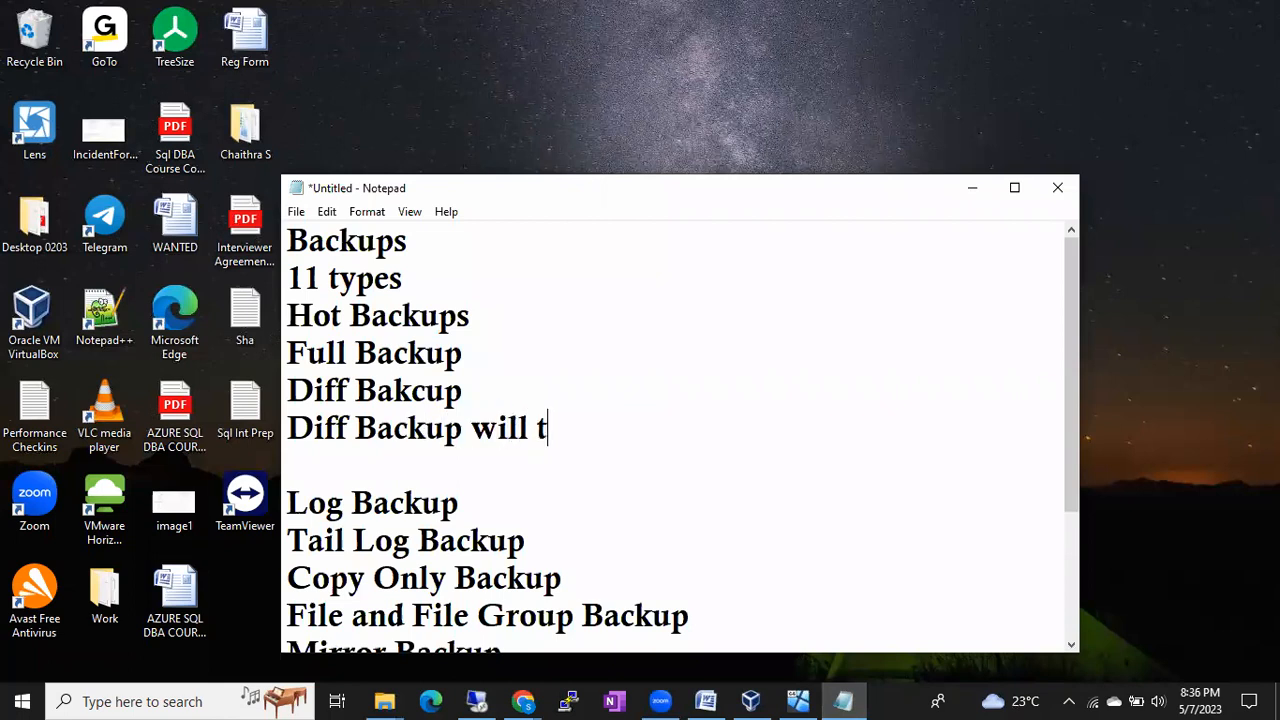
pyautogui.write('ake the bakcup of ')
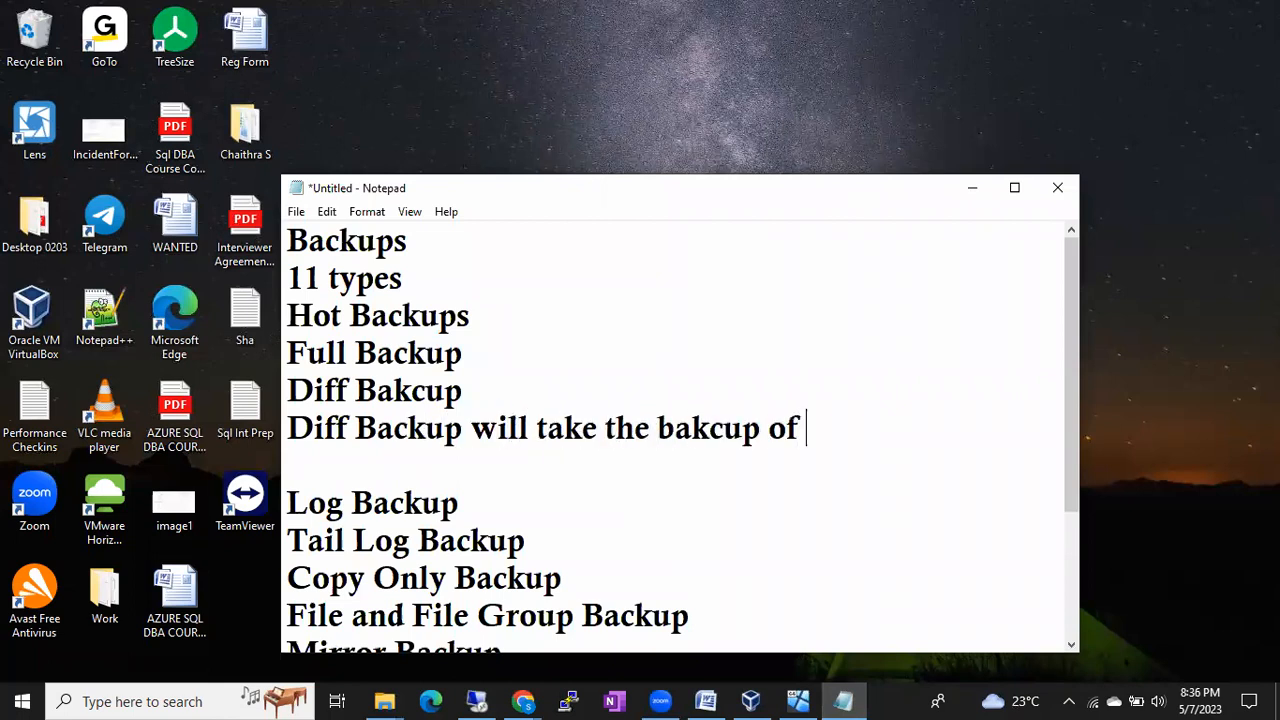
pyautogui.write('all the changes')
# Finish the differential backup definition with a second line reading "since last full backup", followed by a blank line
pyautogui.press('Return')
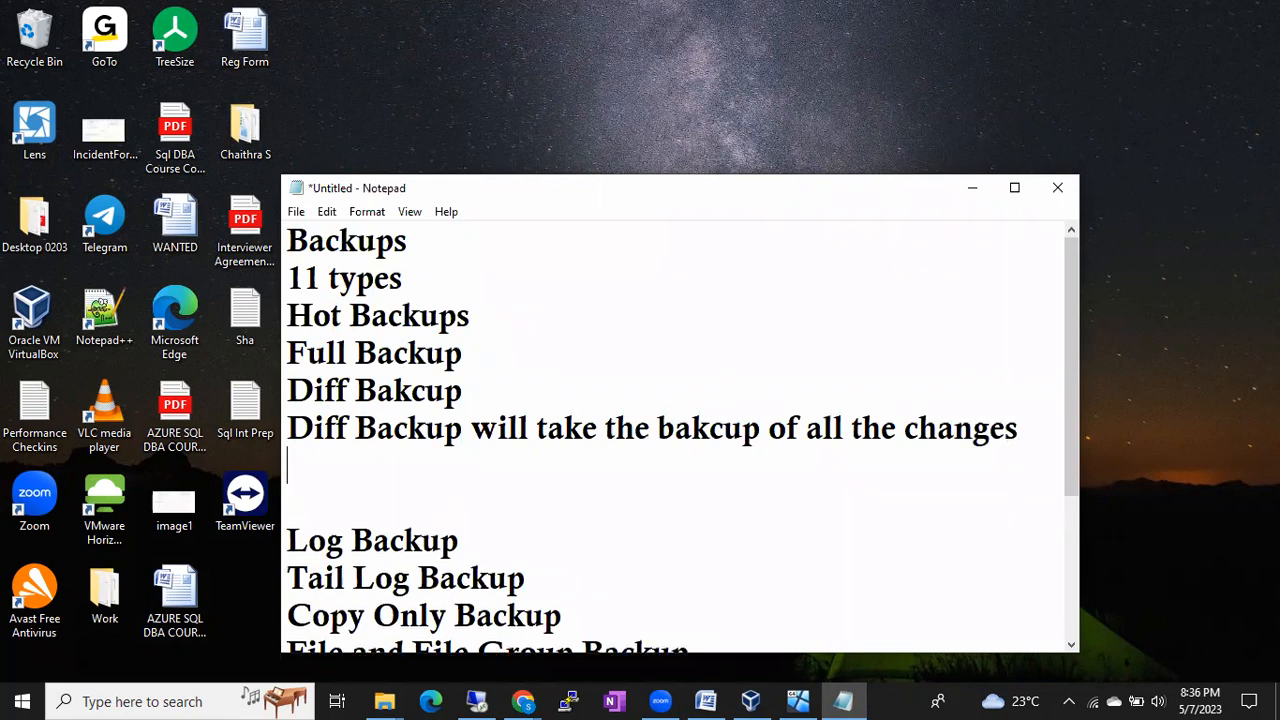
pyautogui.write('since last full bakcuu')
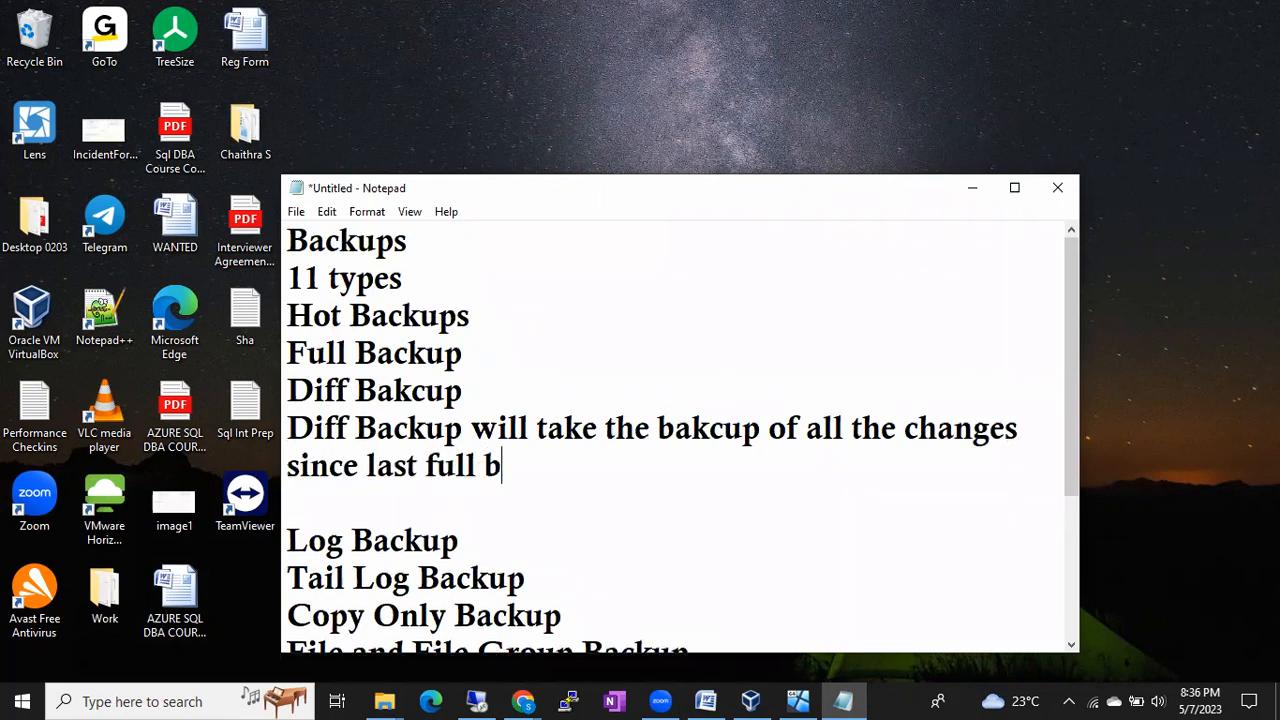
pyautogui.press('BackSpace')
pyautogui.press('BackSpace')
pyautogui.press('BackSpace')
pyautogui.press('BackSpace')
pyautogui.write('ckup')
pyautogui.press('Return')
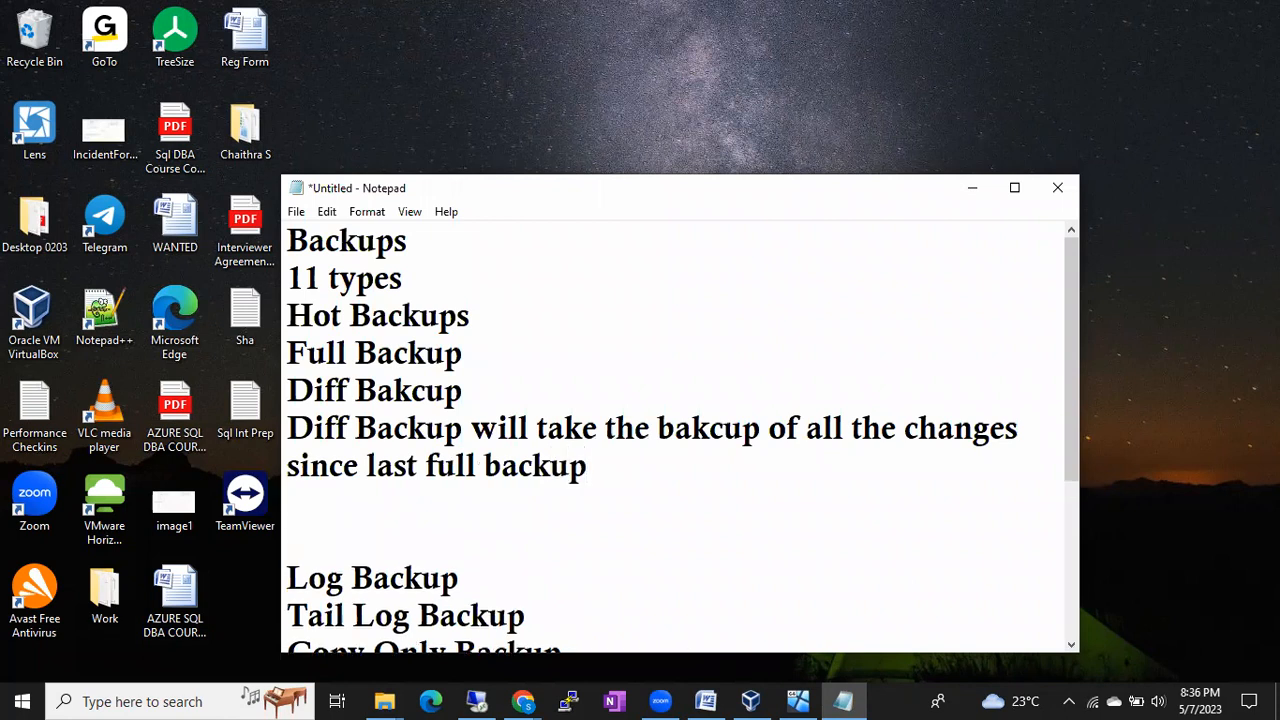
# Highlight the two-line differential backup definition progressively from "Diff Backup" through "since last full backup" to read it through
pyautogui.press('Up')
pyautogui.press('Up')
pyautogui.hotkey('shift', 'Down')
pyautogui.hotkey('shift', 'Down')
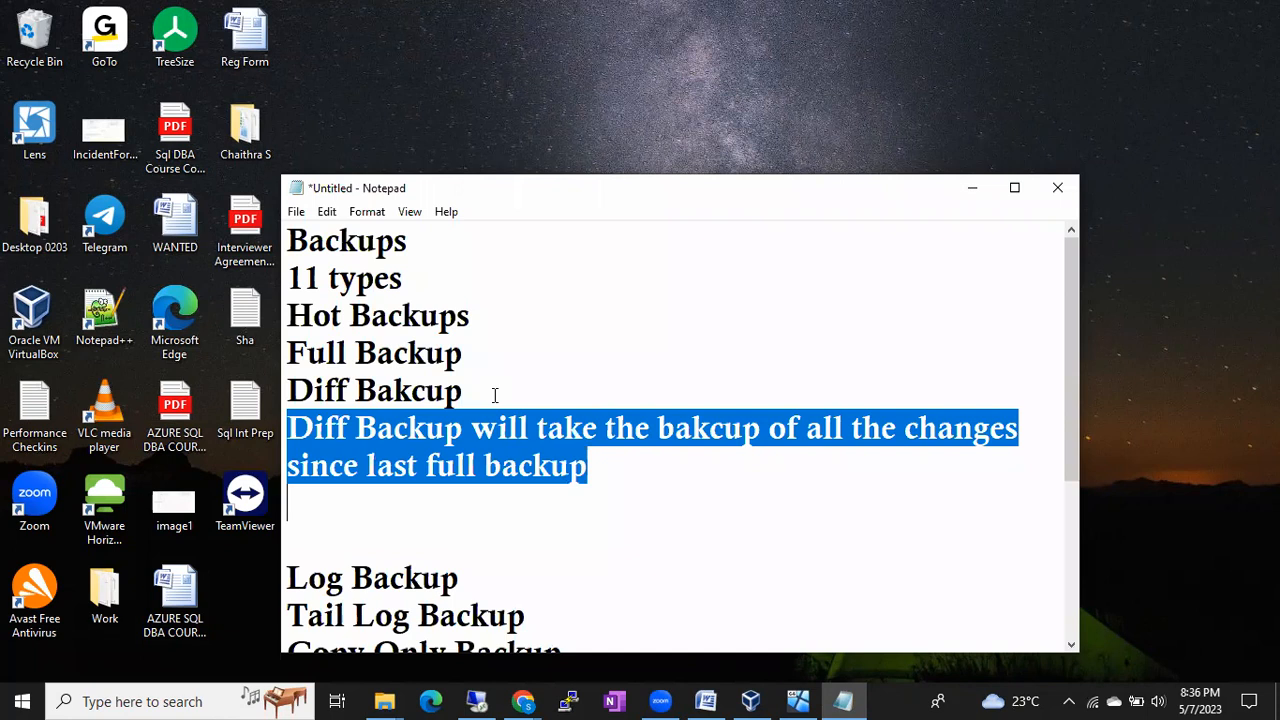
pyautogui.press('Up')
pyautogui.press('Up')
pyautogui.hotkey('shift', 'Down')
pyautogui.hotkey('shift', 'Down')
pyautogui.press('Up')
pyautogui.press('Up')
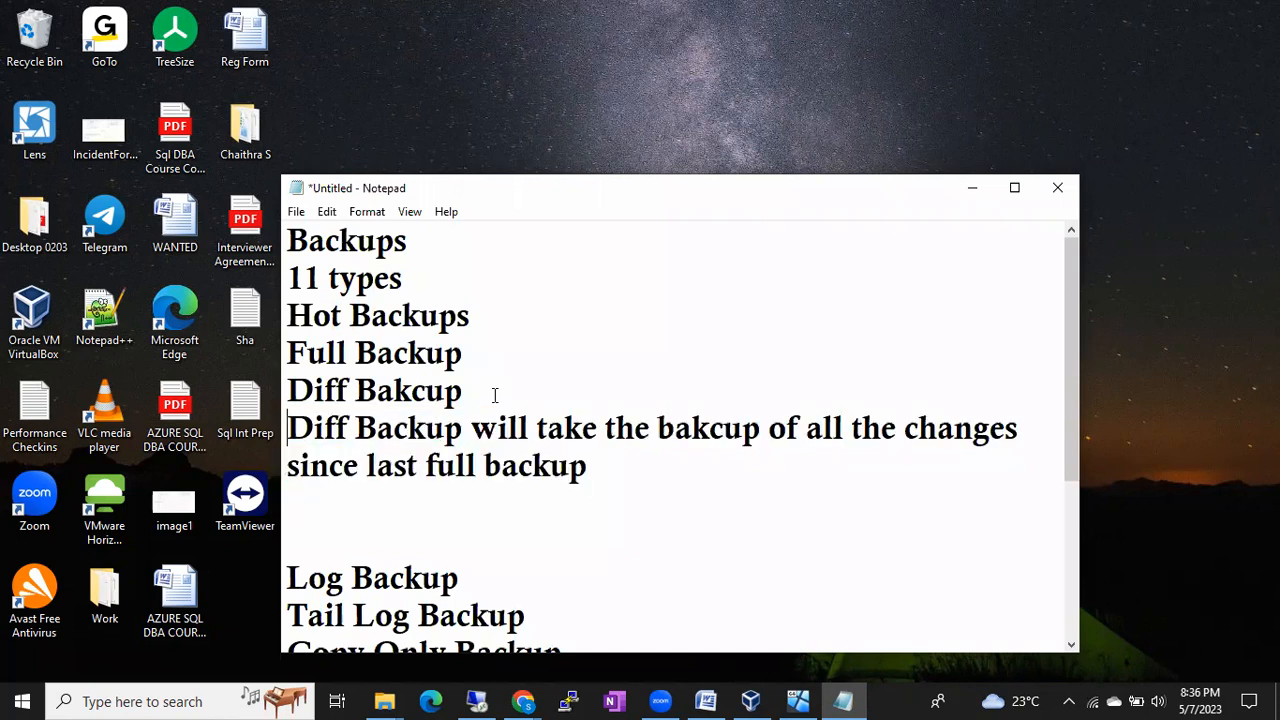
pyautogui.hotkey('shift', 'Right')
pyautogui.hotkey('shift', 'Right')
pyautogui.hotkey('shift', 'Right')
pyautogui.hotkey('shift', 'Right')
pyautogui.hotkey('shift', 'Right')
pyautogui.hotkey('shift', 'Right')
pyautogui.hotkey('shift', 'Right')
pyautogui.hotkey('shift', 'Right')
pyautogui.hotkey('shift', 'Right')
pyautogui.hotkey('shift', 'Right')
pyautogui.hotkey('shift', 'Right')
pyautogui.hotkey('shift', 'Right')
pyautogui.hotkey('shift', 'Right')
pyautogui.hotkey('shift', 'Right')
pyautogui.hotkey('shift', 'Right')
pyautogui.hotkey('shift', 'Right')
pyautogui.hotkey('shift', 'Right')
pyautogui.hotkey('shift', 'Right')
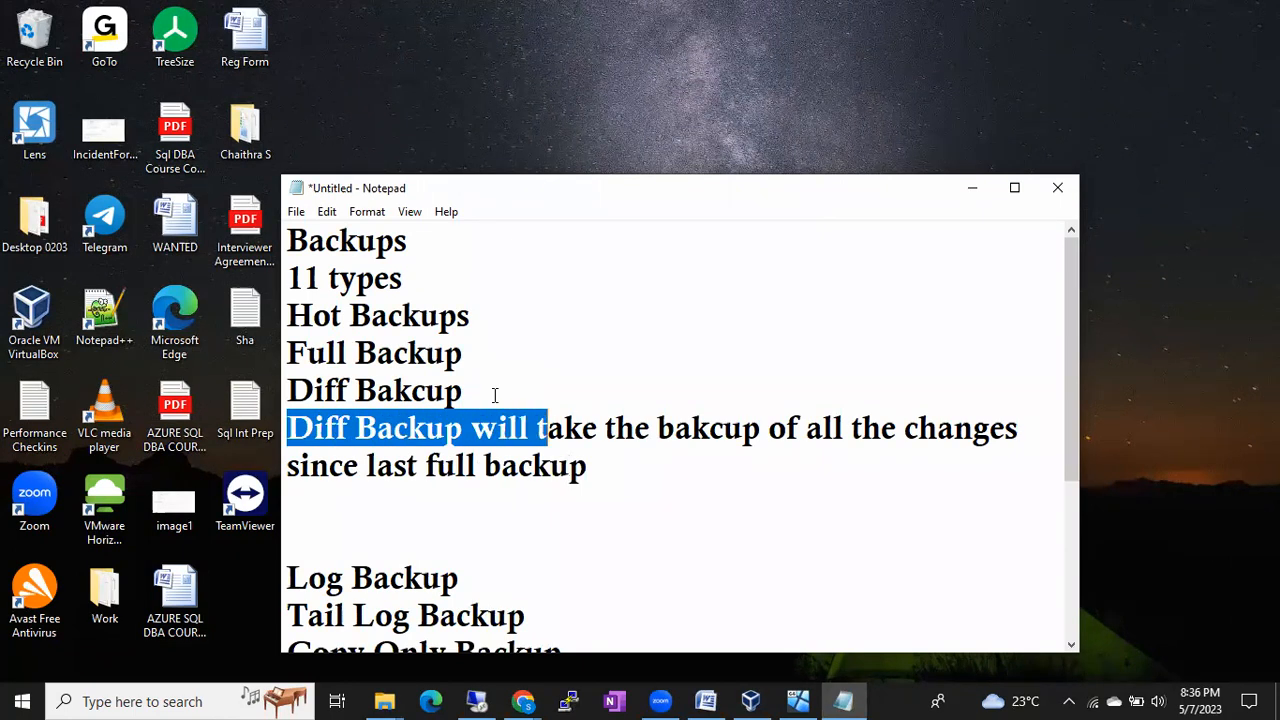
pyautogui.hotkey('shift', 'Right')
pyautogui.hotkey('shift', 'Right')
pyautogui.hotkey('shift', 'Right')
pyautogui.hotkey('shift', 'Right')
pyautogui.hotkey('shift', 'Right')
pyautogui.hotkey('shift', 'Right')
pyautogui.hotkey('shift', 'Right')
pyautogui.hotkey('shift', 'Right')
pyautogui.hotkey('shift', 'Right')
pyautogui.hotkey('shift', 'Right')
pyautogui.hotkey('shift', 'Right')
pyautogui.hotkey('shift', 'Right')
pyautogui.hotkey('shift', 'Right')
pyautogui.hotkey('shift', 'Right')
pyautogui.hotkey('shift', 'Right')
pyautogui.hotkey('shift', 'Right')
pyautogui.hotkey('shift', 'Right')
pyautogui.hotkey('shift', 'Right')
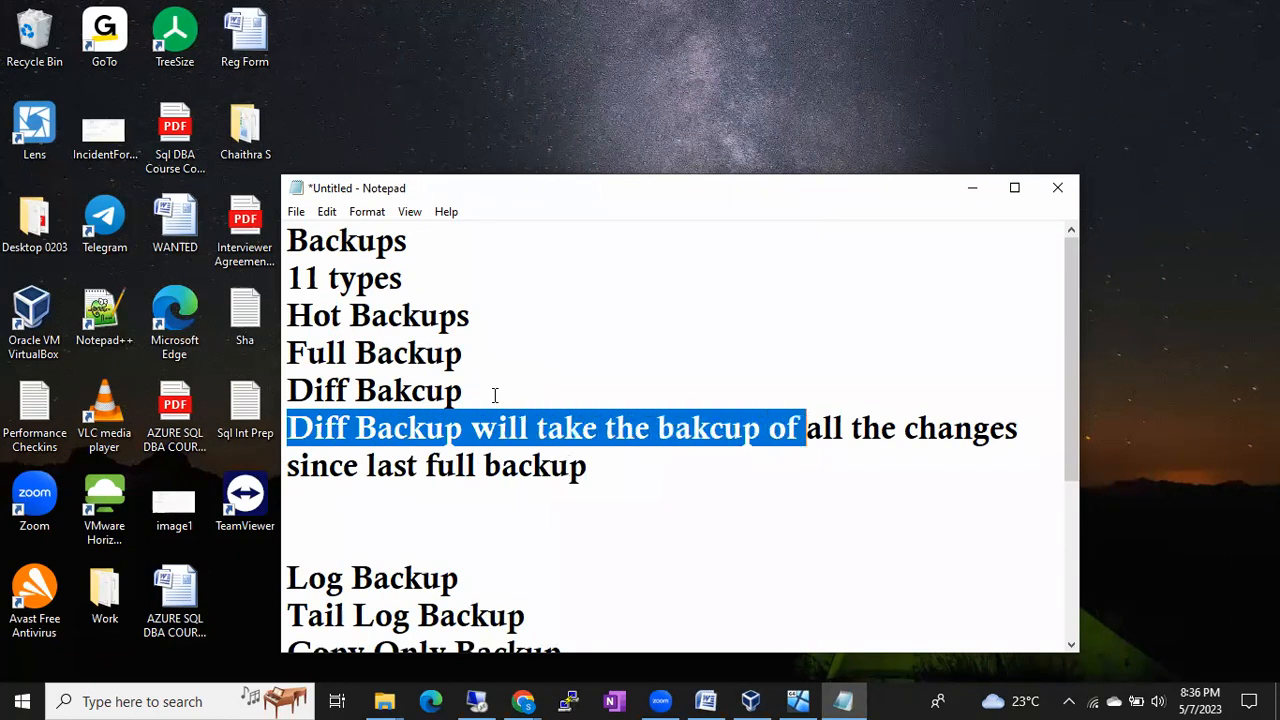
pyautogui.hotkey('shift', 'Right')
pyautogui.hotkey('shift', 'Right')
pyautogui.hotkey('shift', 'Right')
pyautogui.hotkey('shift', 'Right')
pyautogui.hotkey('shift', 'Right')
pyautogui.hotkey('shift', 'Right')
pyautogui.hotkey('shift', 'Right')
pyautogui.hotkey('shift', 'Right')
pyautogui.hotkey('shift', 'Right')
pyautogui.hotkey('shift', 'Right')
pyautogui.hotkey('shift', 'Right')
pyautogui.hotkey('shift', 'Right')
pyautogui.hotkey('shift', 'Right')
pyautogui.hotkey('shift', 'Right')
pyautogui.hotkey('shift', 'Right')
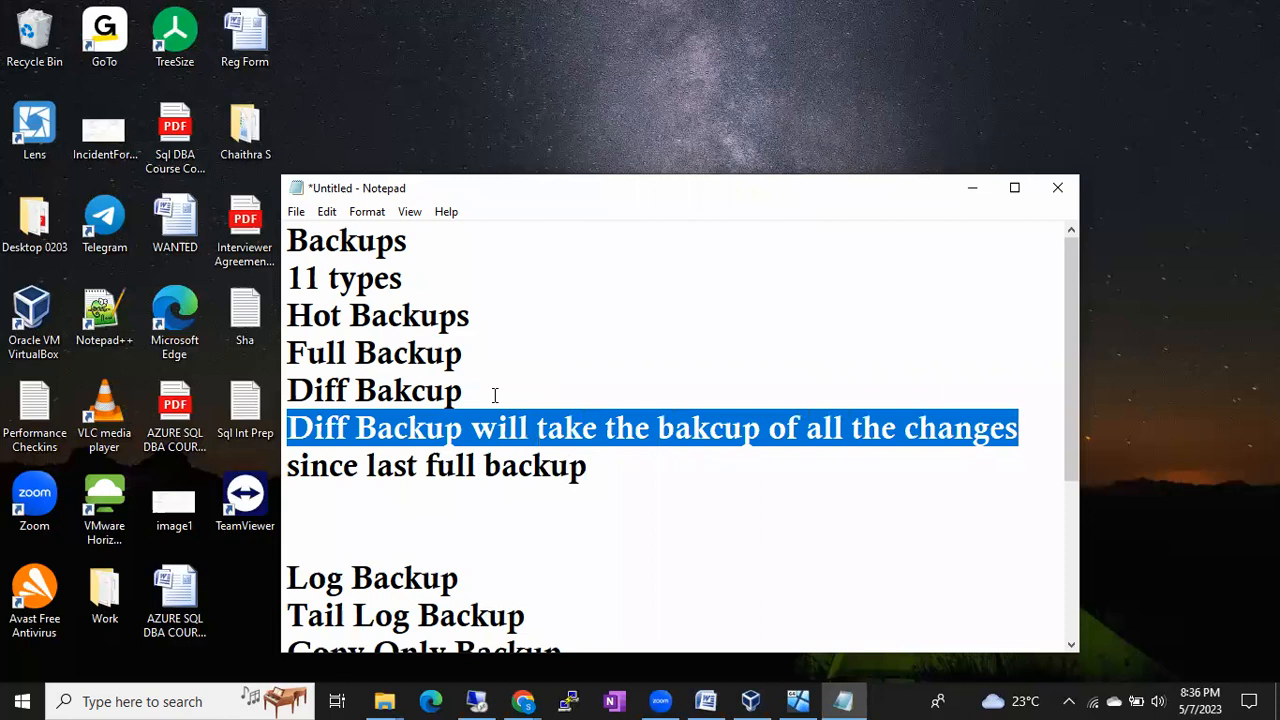
pyautogui.hotkey('shift', 'Right')
pyautogui.hotkey('shift', 'Right')
pyautogui.hotkey('shift', 'Right')
pyautogui.hotkey('shift', 'Right')
pyautogui.hotkey('shift', 'Right')
pyautogui.hotkey('shift', 'Right')
pyautogui.hotkey('shift', 'Right')
pyautogui.hotkey('shift', 'Right')
pyautogui.hotkey('shift', 'Right')
pyautogui.hotkey('shift', 'Right')
pyautogui.hotkey('shift', 'Right')
pyautogui.hotkey('shift', 'Right')
pyautogui.hotkey('shift', 'Right')
pyautogui.hotkey('shift', 'Right')
pyautogui.hotkey('shift', 'Right')
pyautogui.hotkey('shift', 'Right')
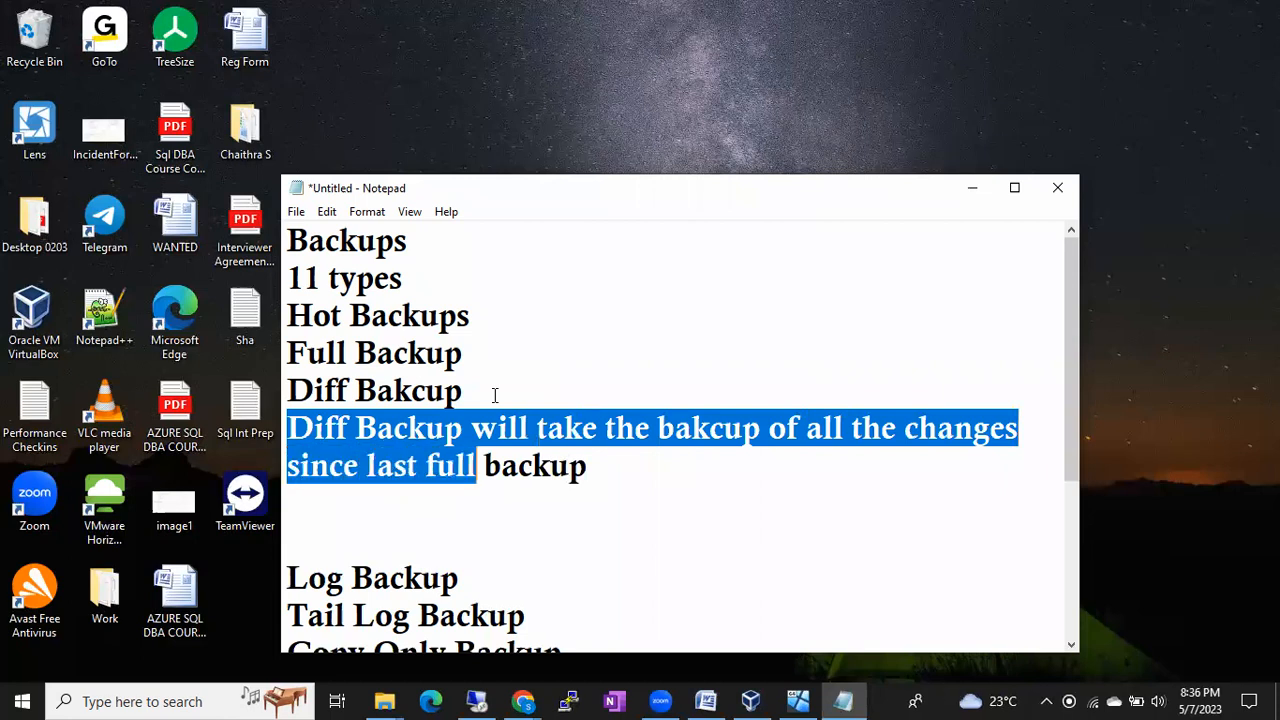
pyautogui.hotkey('shift', 'Right')
pyautogui.hotkey('shift', 'Right')
pyautogui.hotkey('shift', 'Right')
pyautogui.hotkey('shift', 'Right')
pyautogui.hotkey('shift', 'Right')
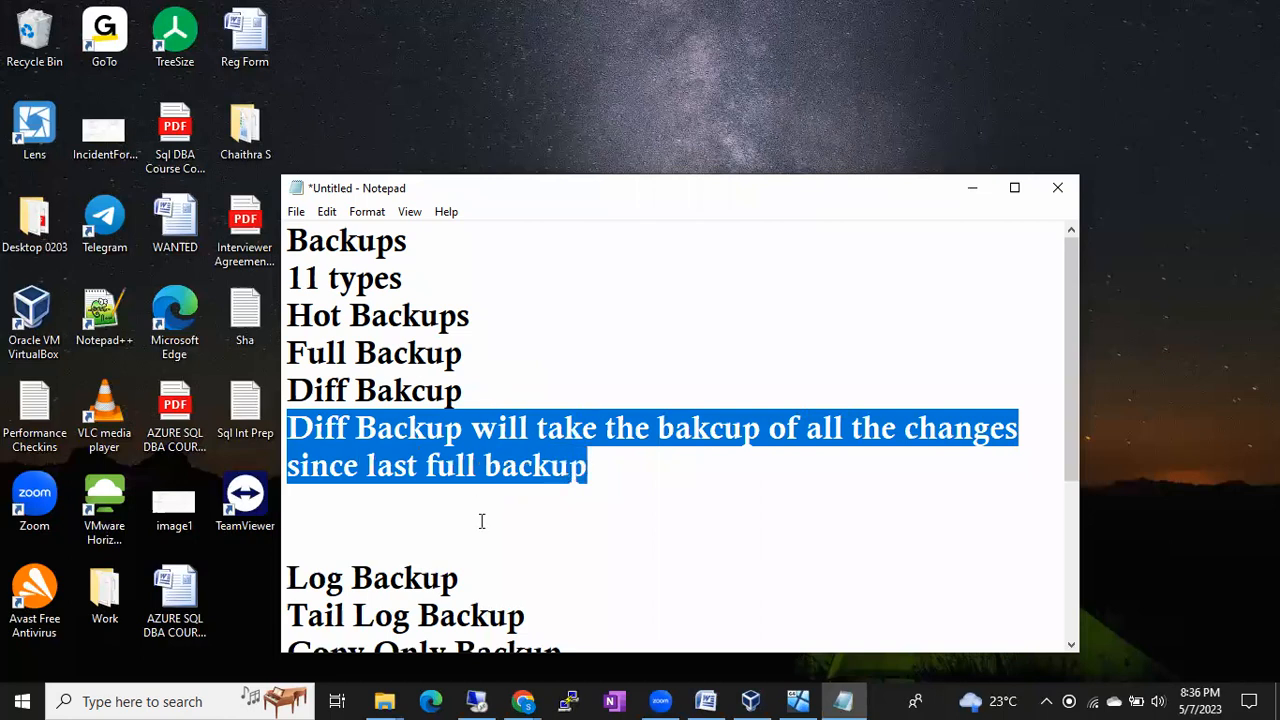
# Switch to Chrome, search Google for "differnentail backup in sql server" in the empty tab, and request the image results
pyautogui.click(523, 700)
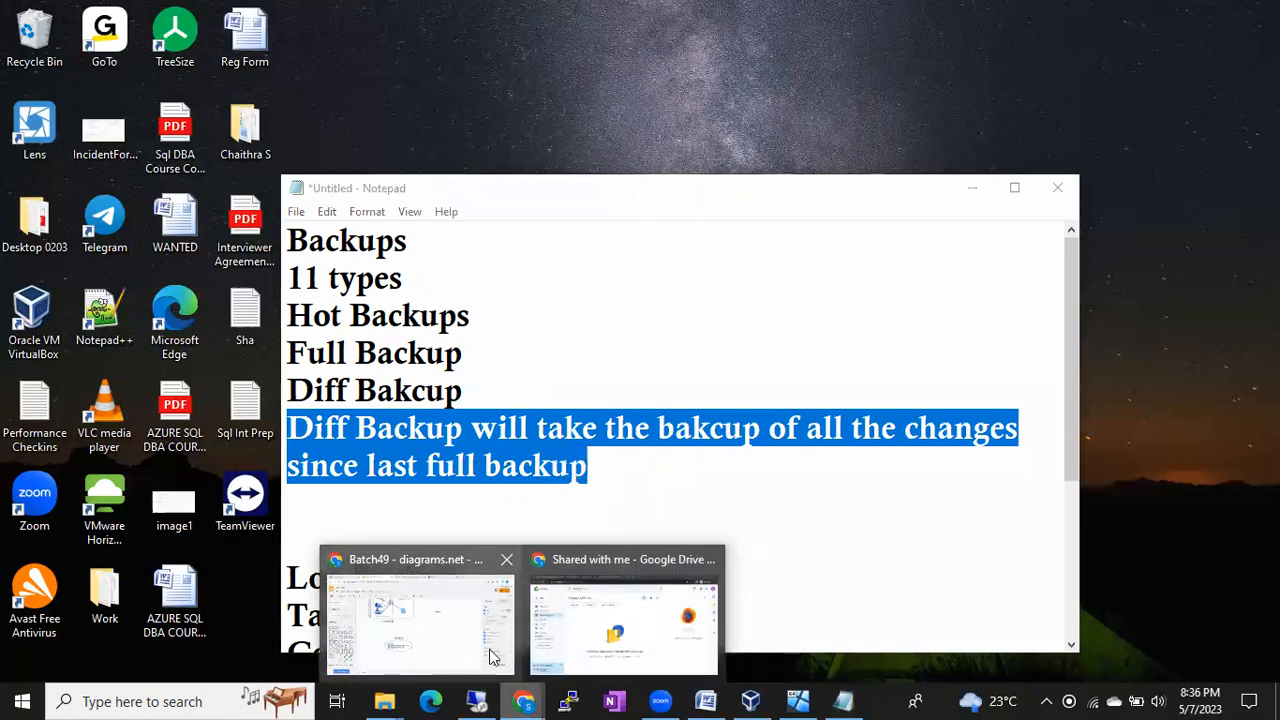
pyautogui.click(476, 641)
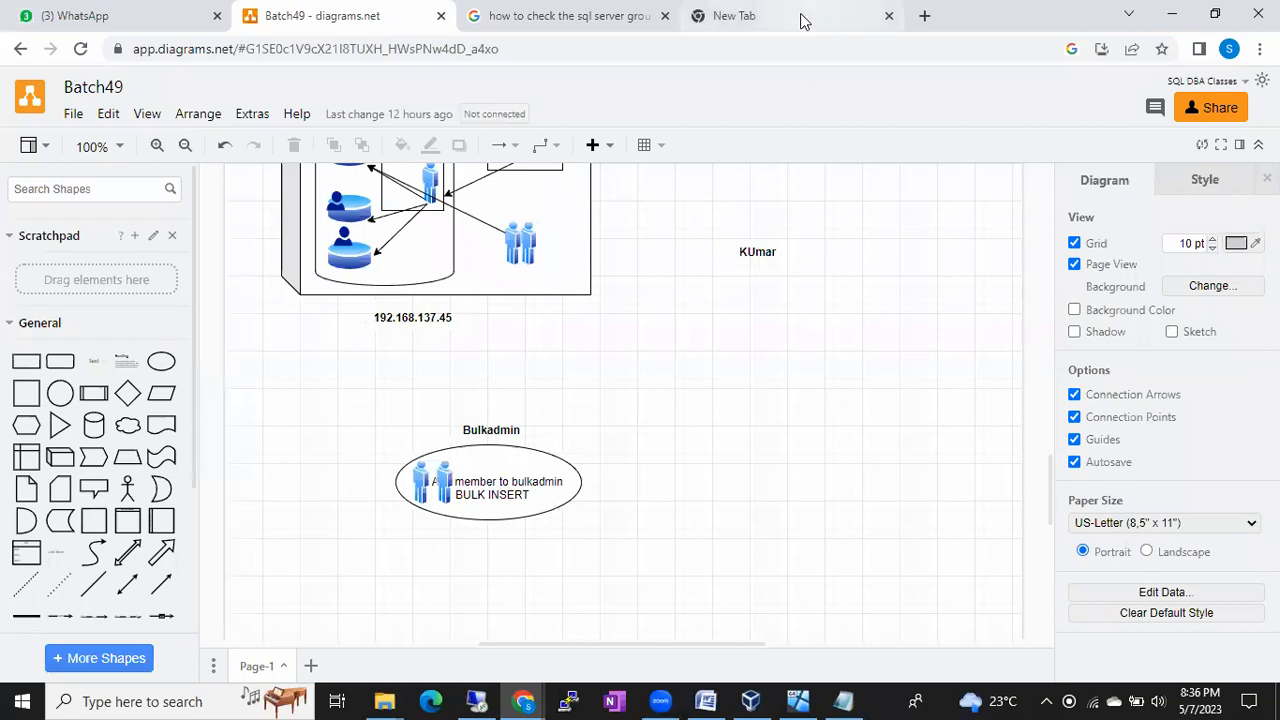
pyautogui.click(801, 21)
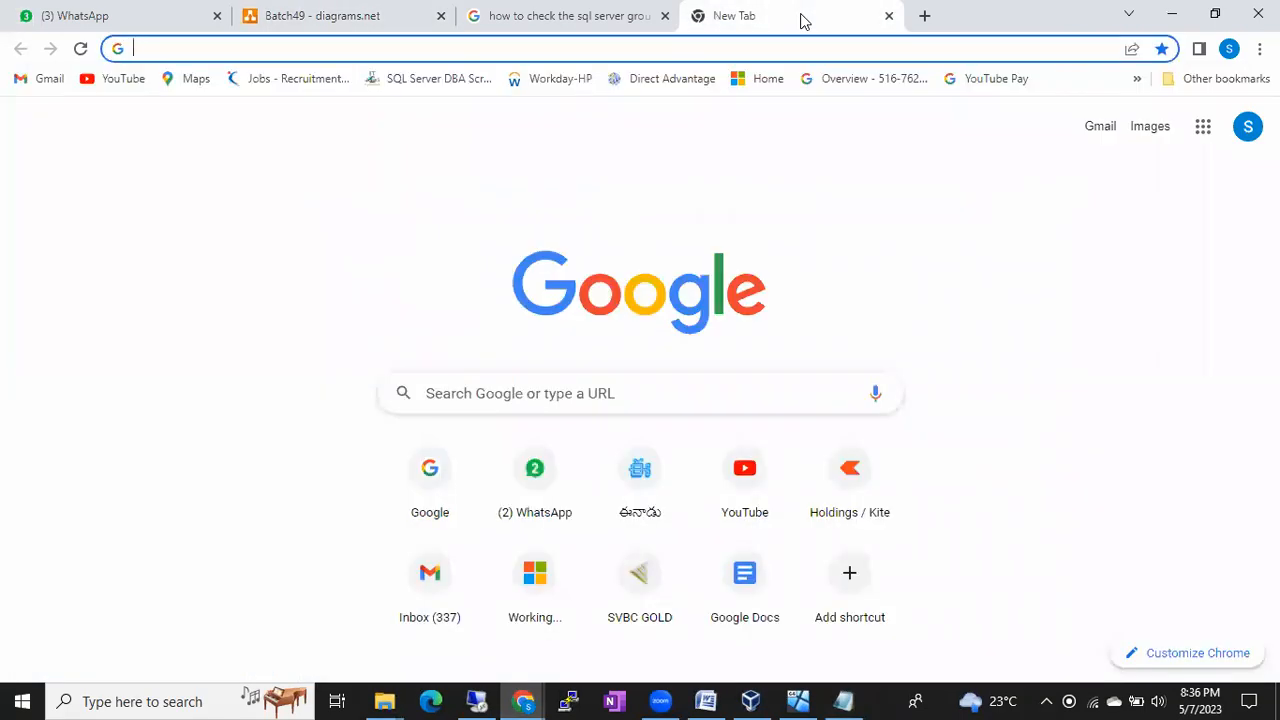
pyautogui.write('go')
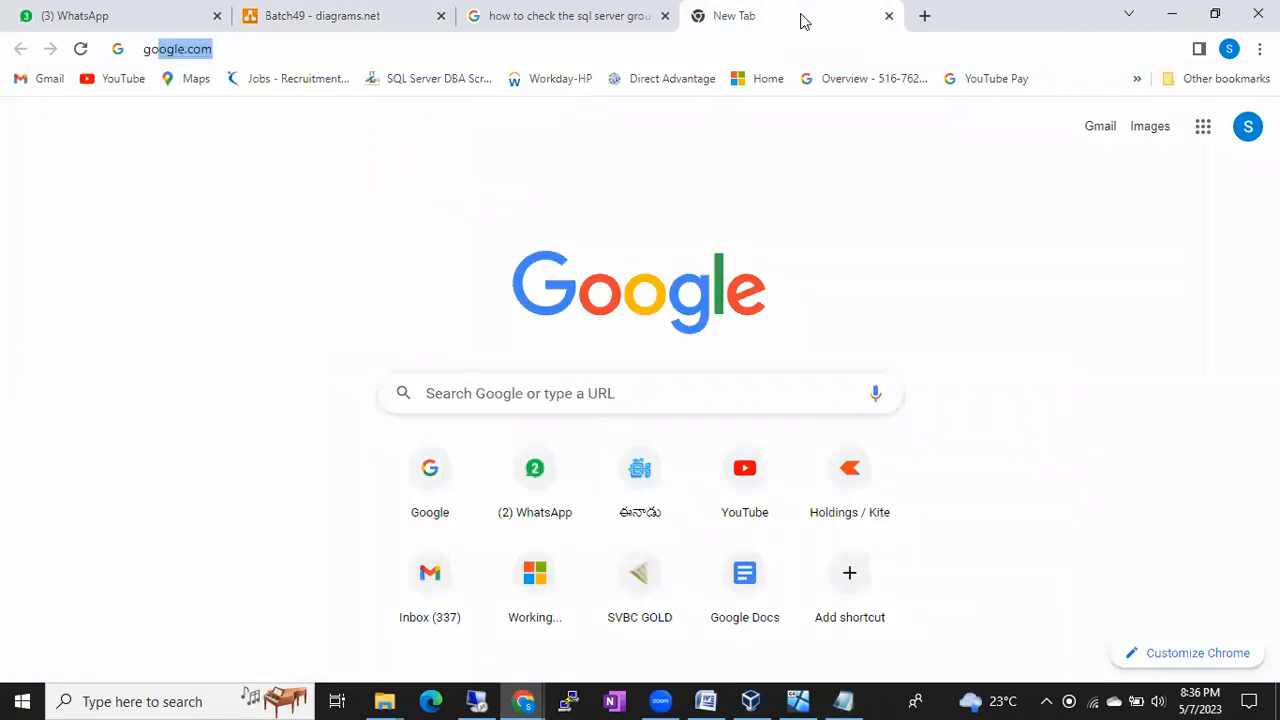
pyautogui.press('Return')
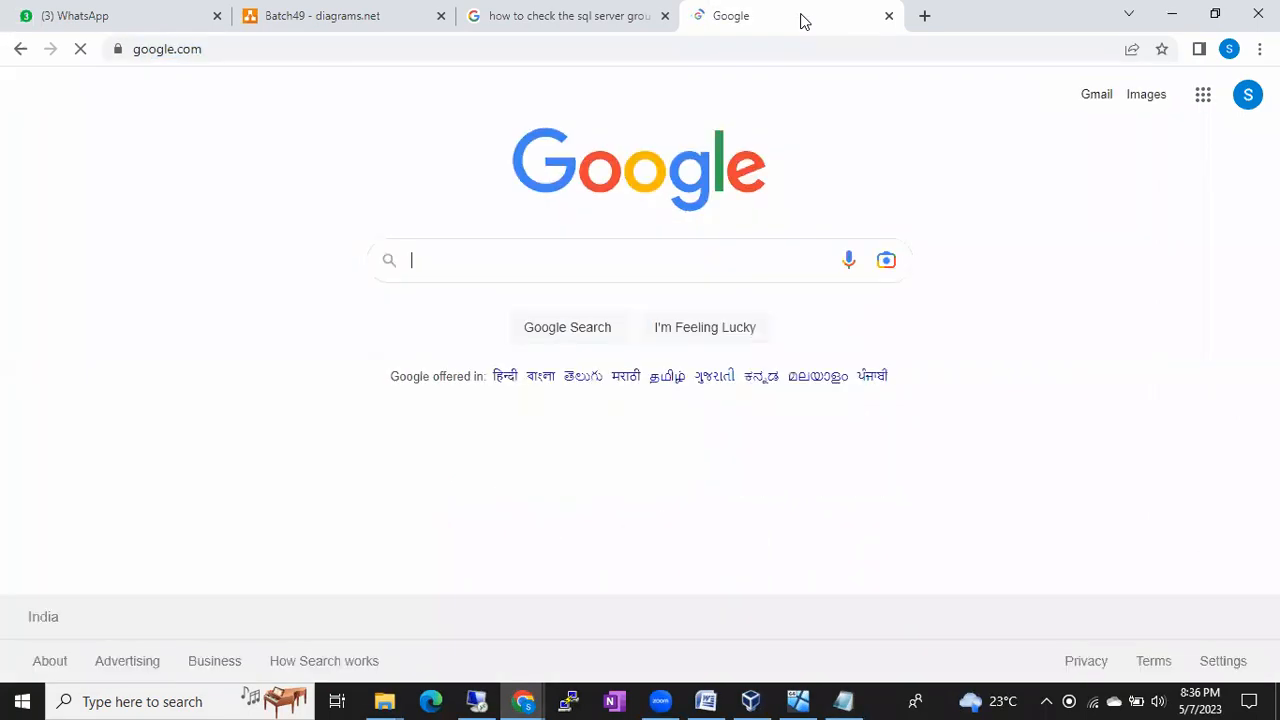
pyautogui.write('diff')
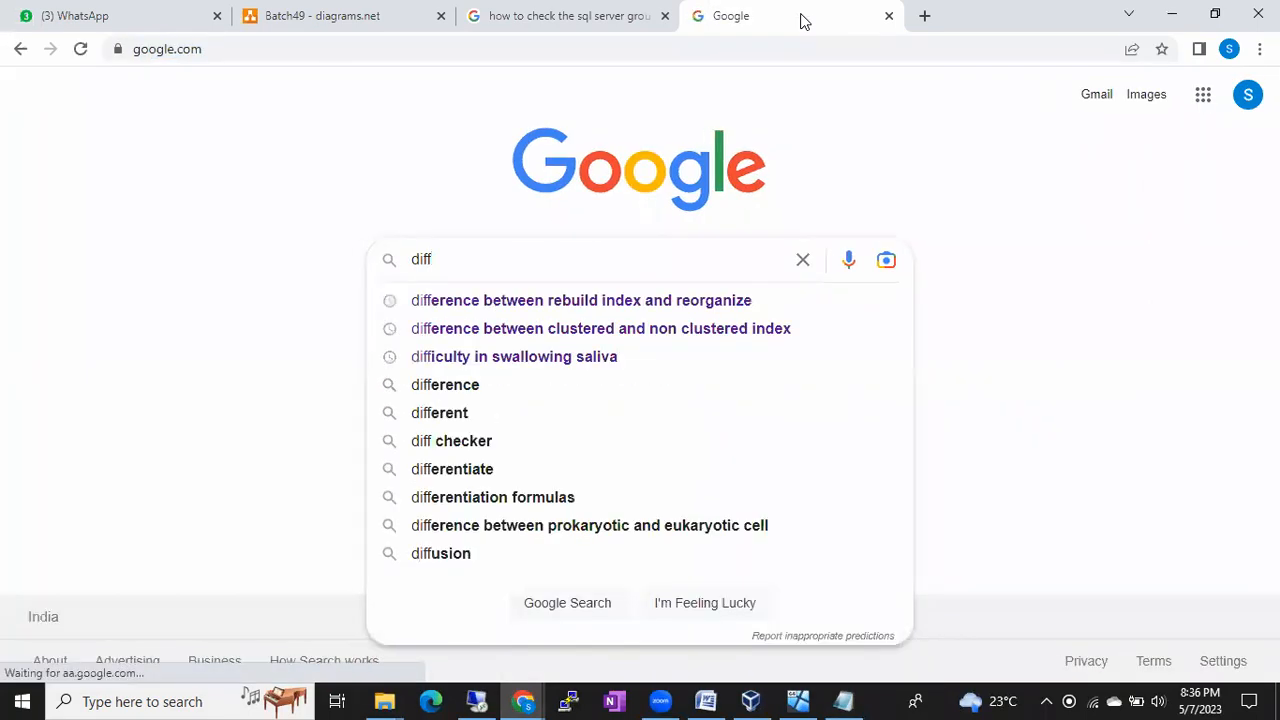
pyautogui.write('ern')
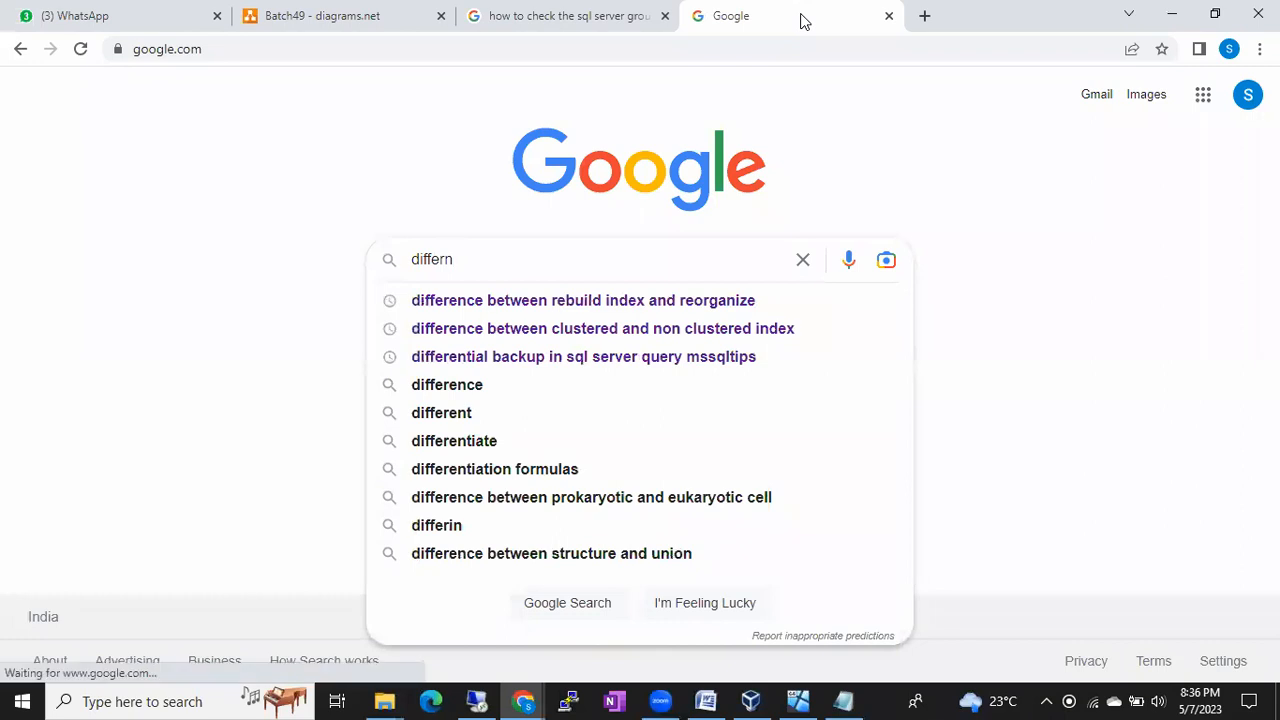
pyautogui.write('entail ')
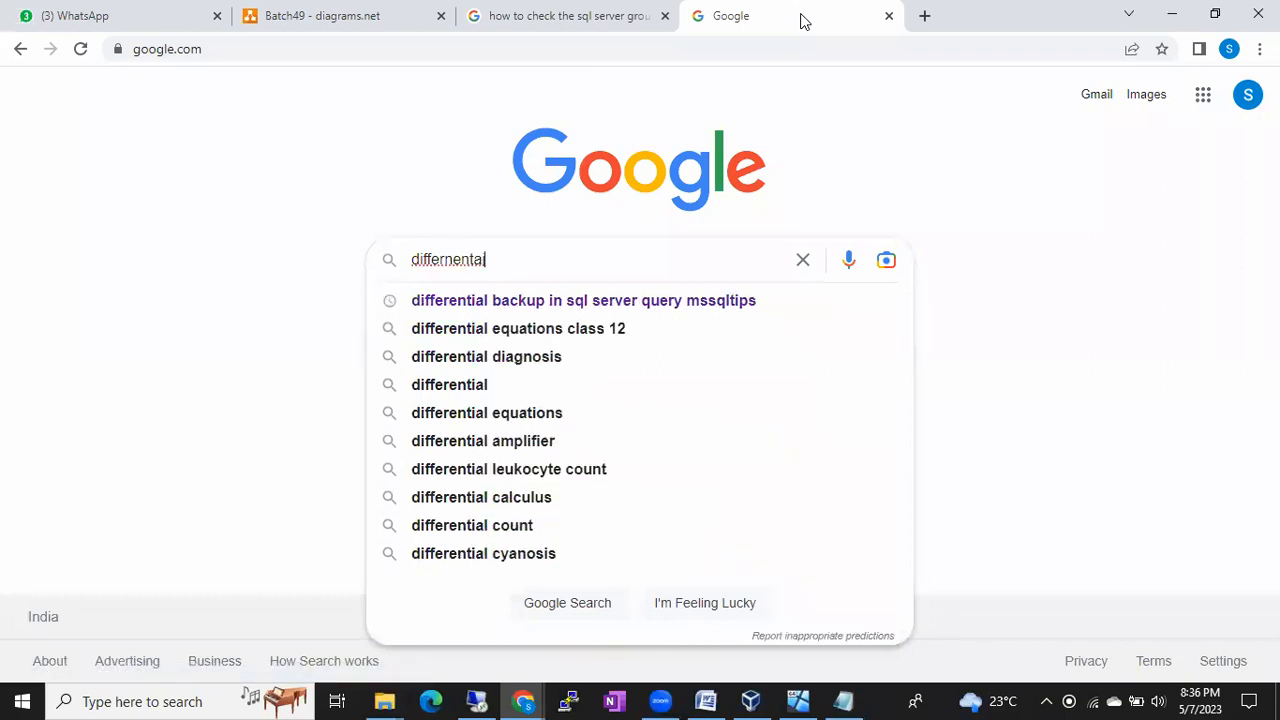
pyautogui.write('b')
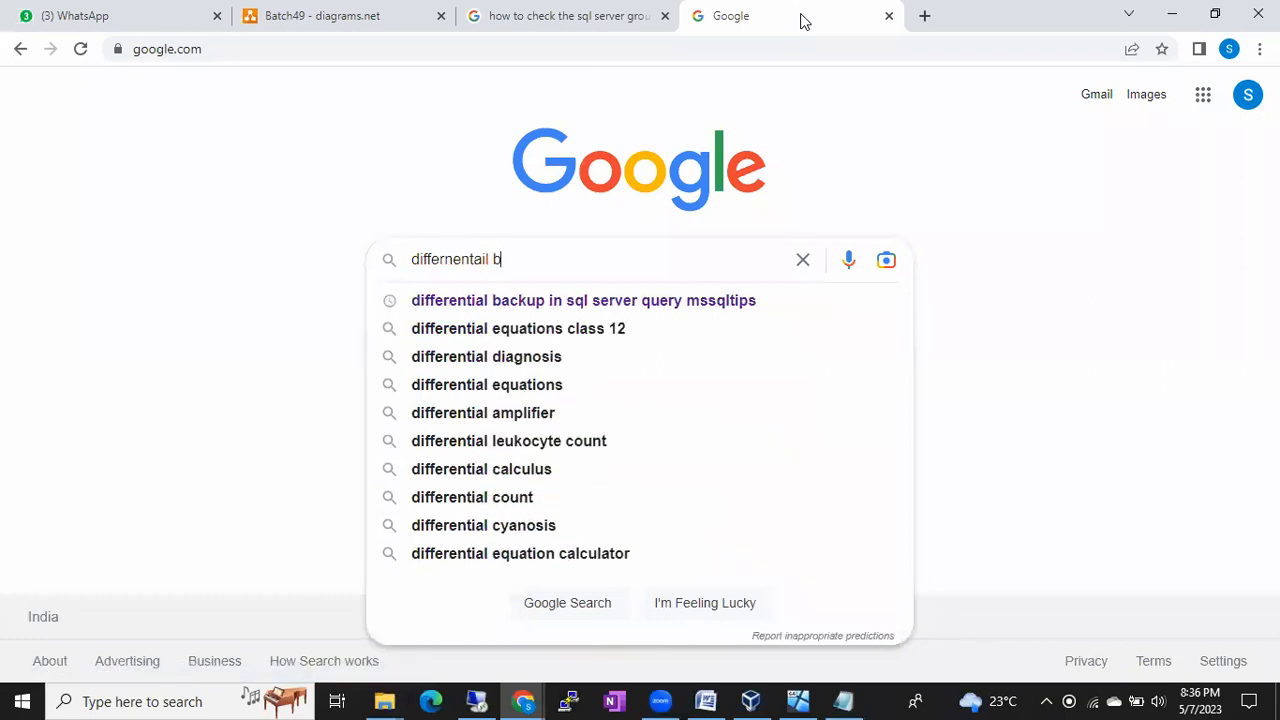
pyautogui.write('ackup in sql server')
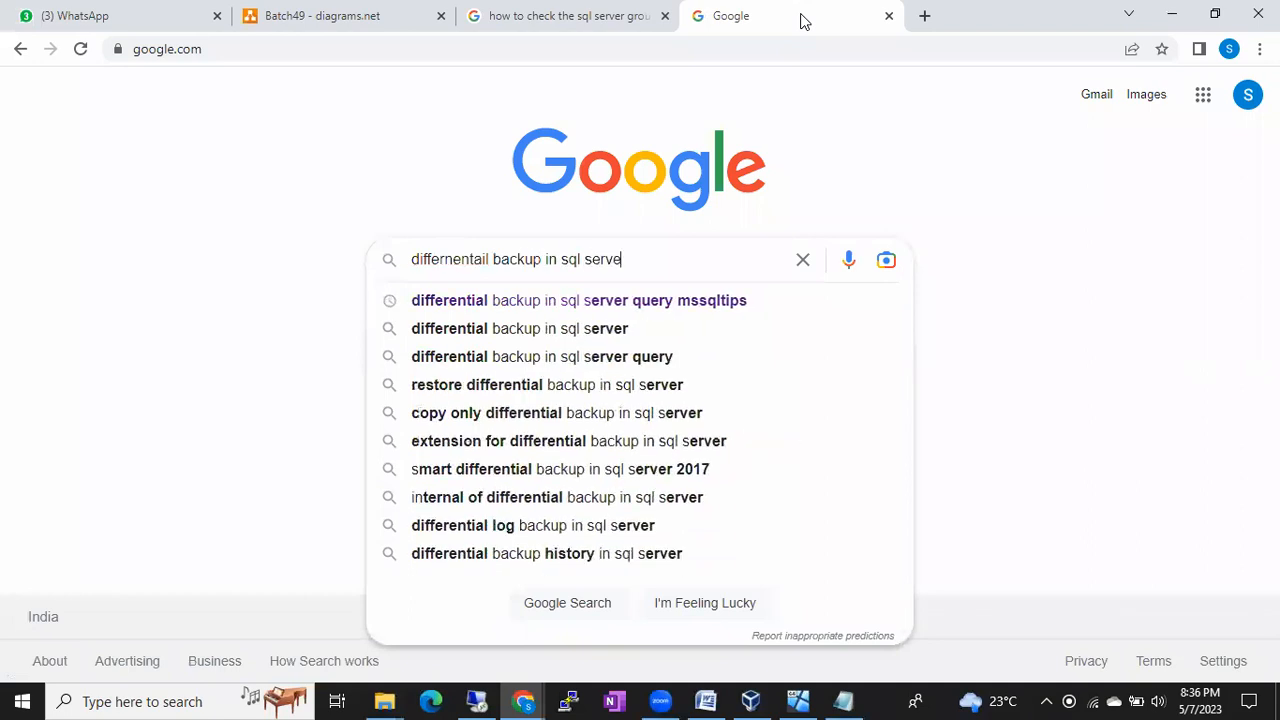
pyautogui.press('Return')
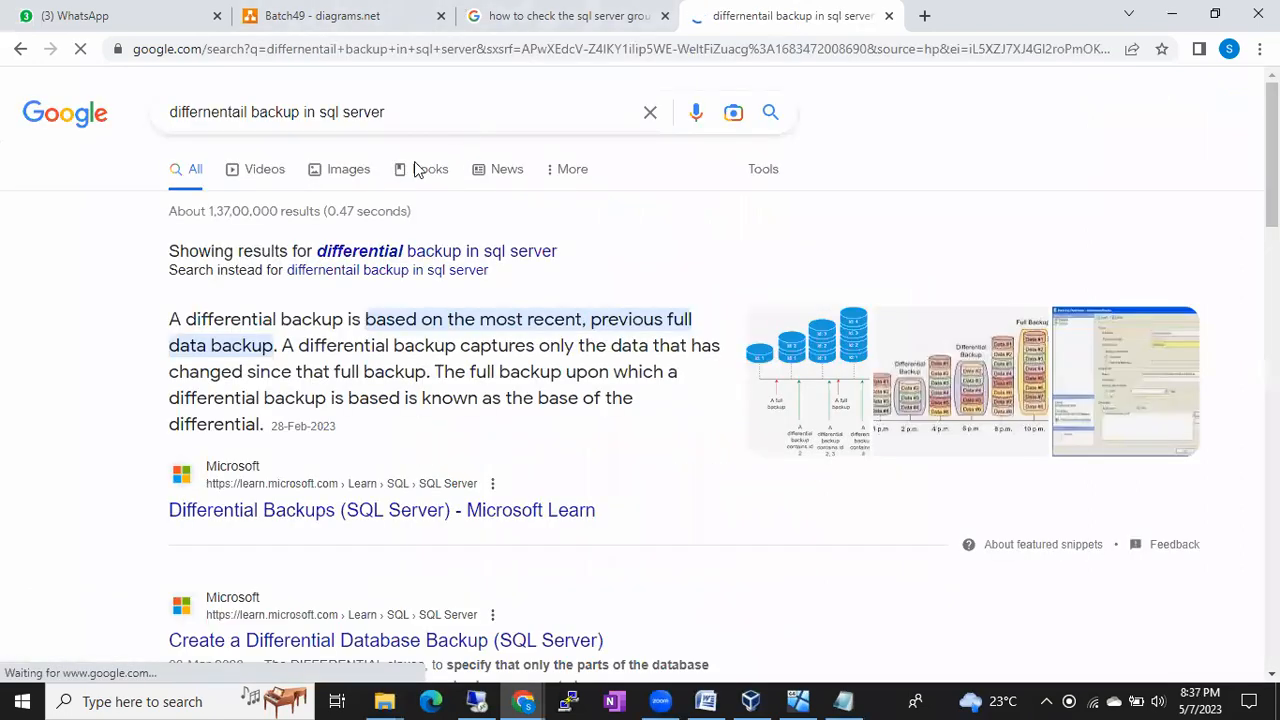
pyautogui.click(368, 170)
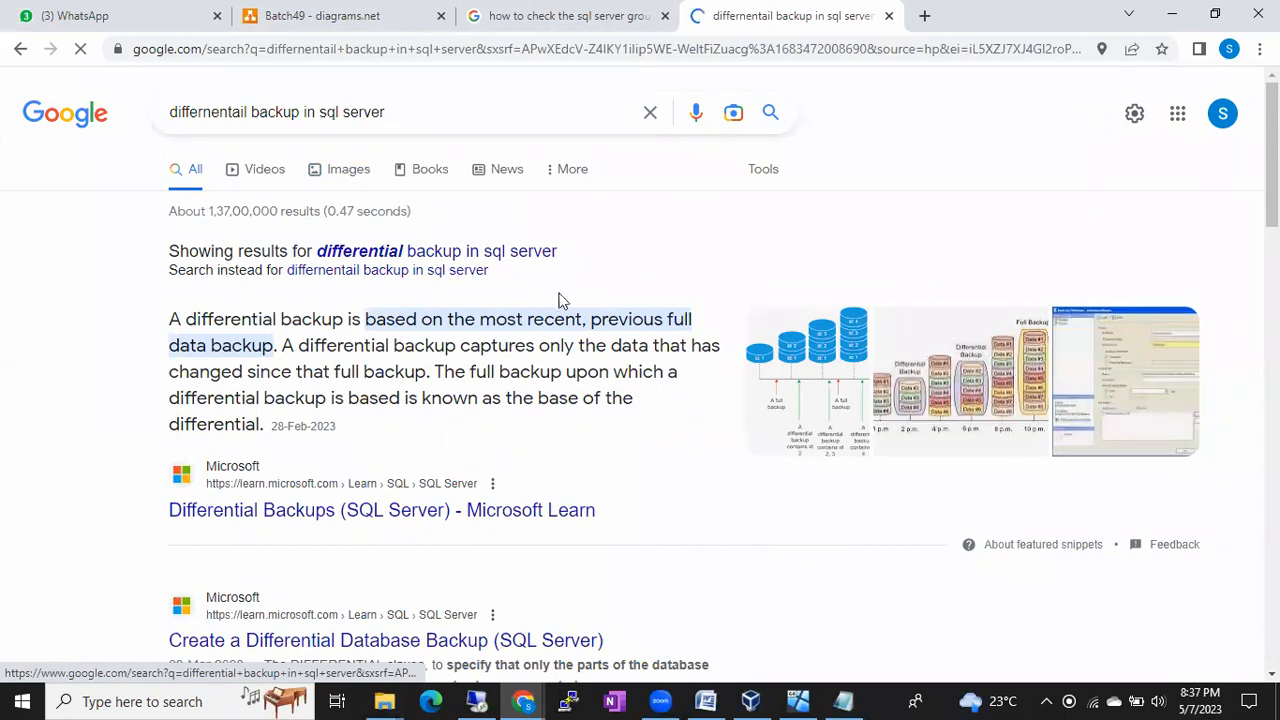
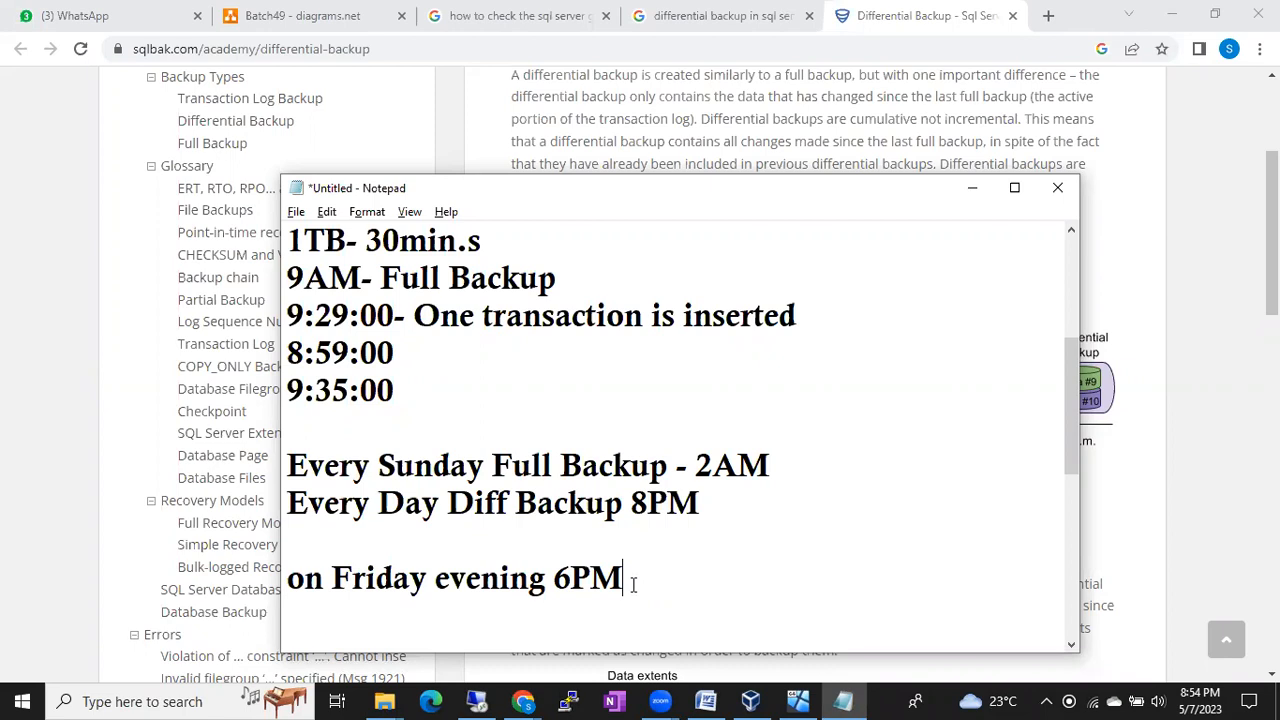
# Add the note "Take the Fullbackups using date and time stamp" below the "on Friday evening 6PM" line, separated by a blank line
pyautogui.press('Return')
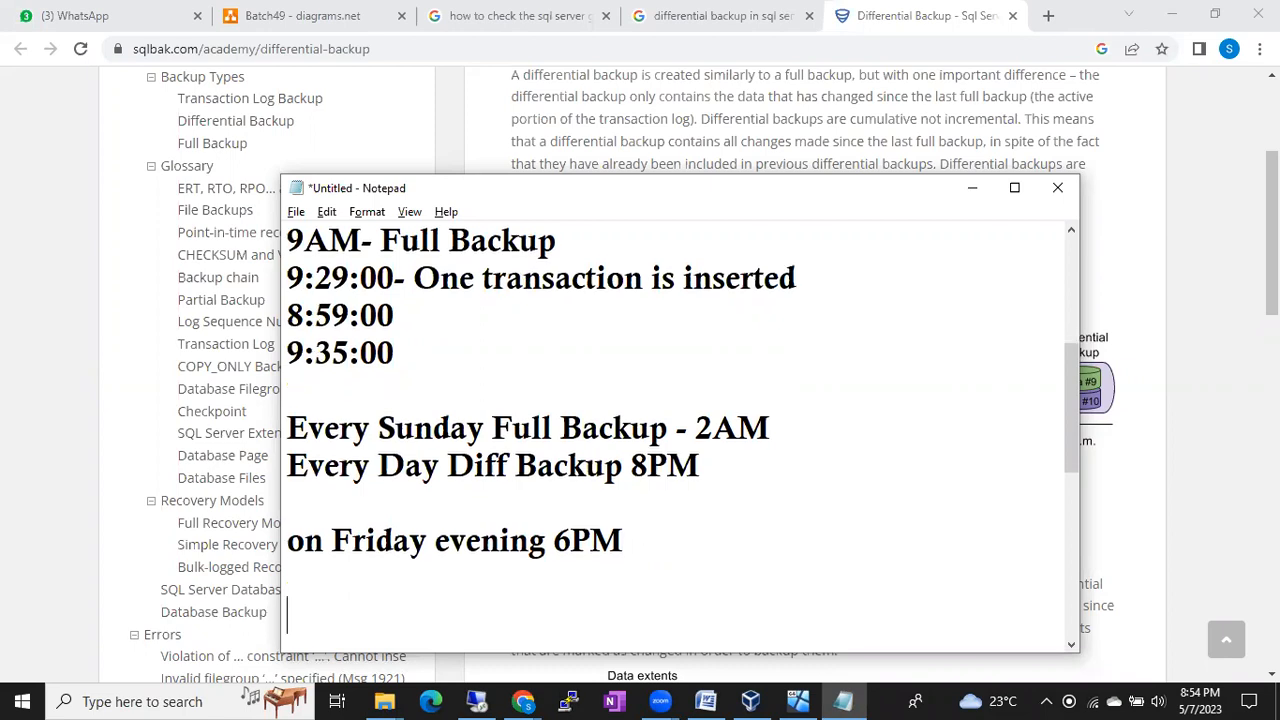
pyautogui.write('Take ')
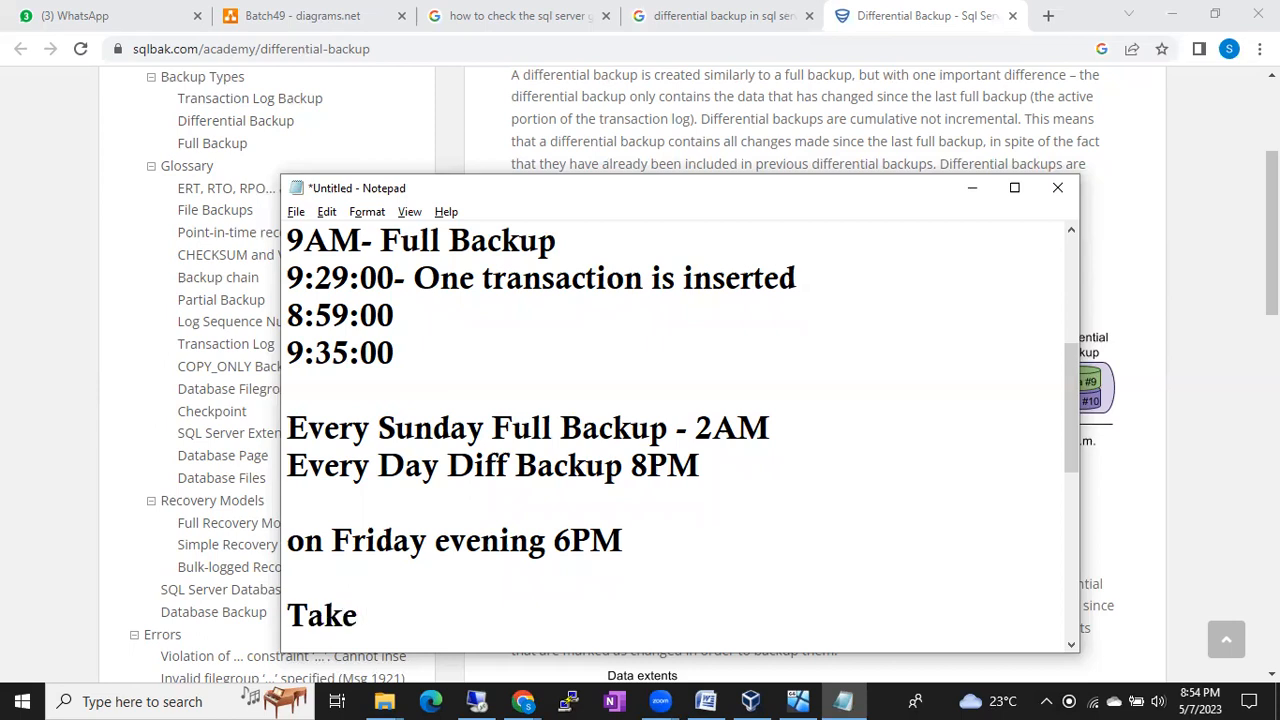
pyautogui.write('the Fullbackups using date and time stamp')
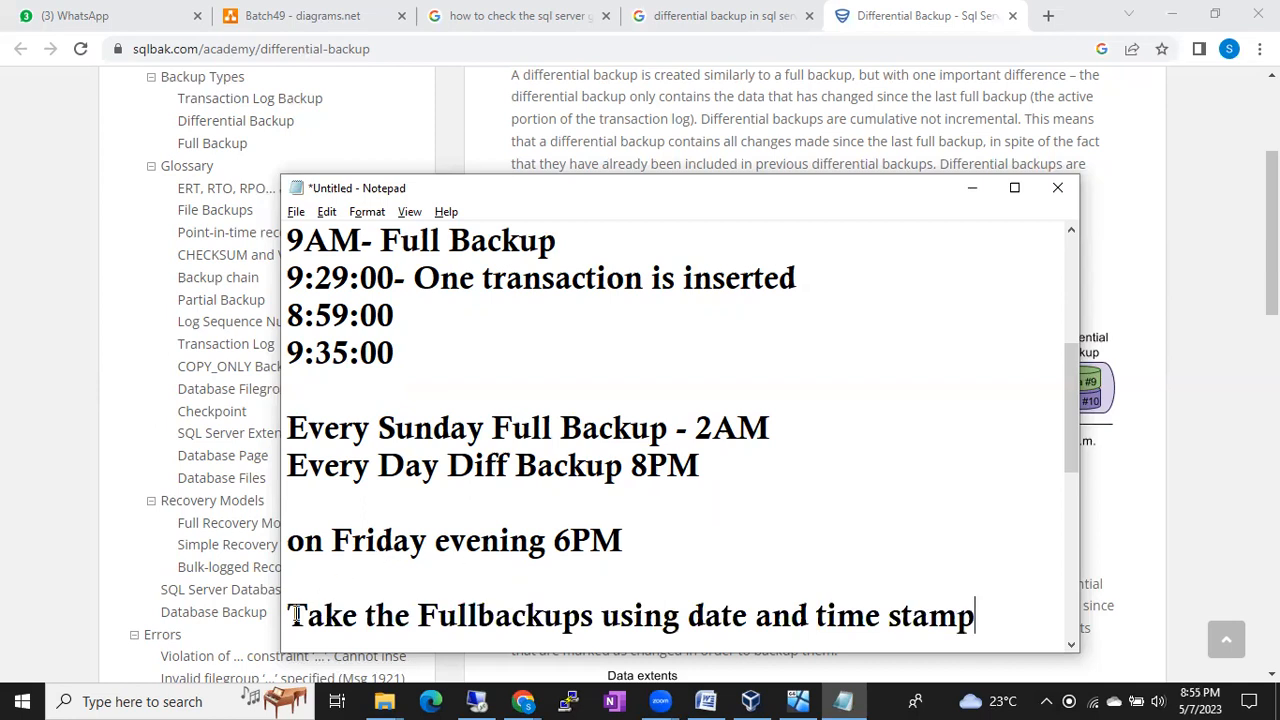
# Highlight the note about full backups with date and time stamp and delete its text
pyautogui.moveTo(288, 615); pyautogui.dragTo(411, 617)
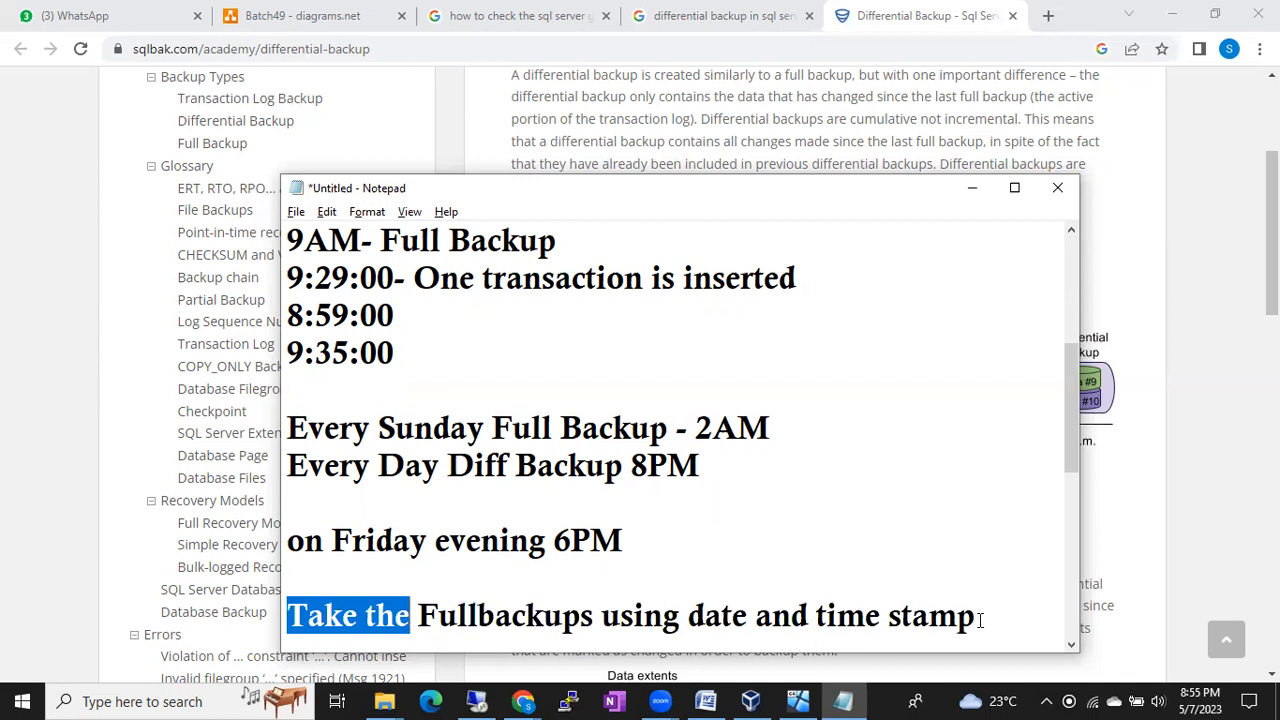
pyautogui.moveTo(980, 615); pyautogui.dragTo(772, 615)
pyautogui.moveTo(672, 594); pyautogui.dragTo(284, 612)
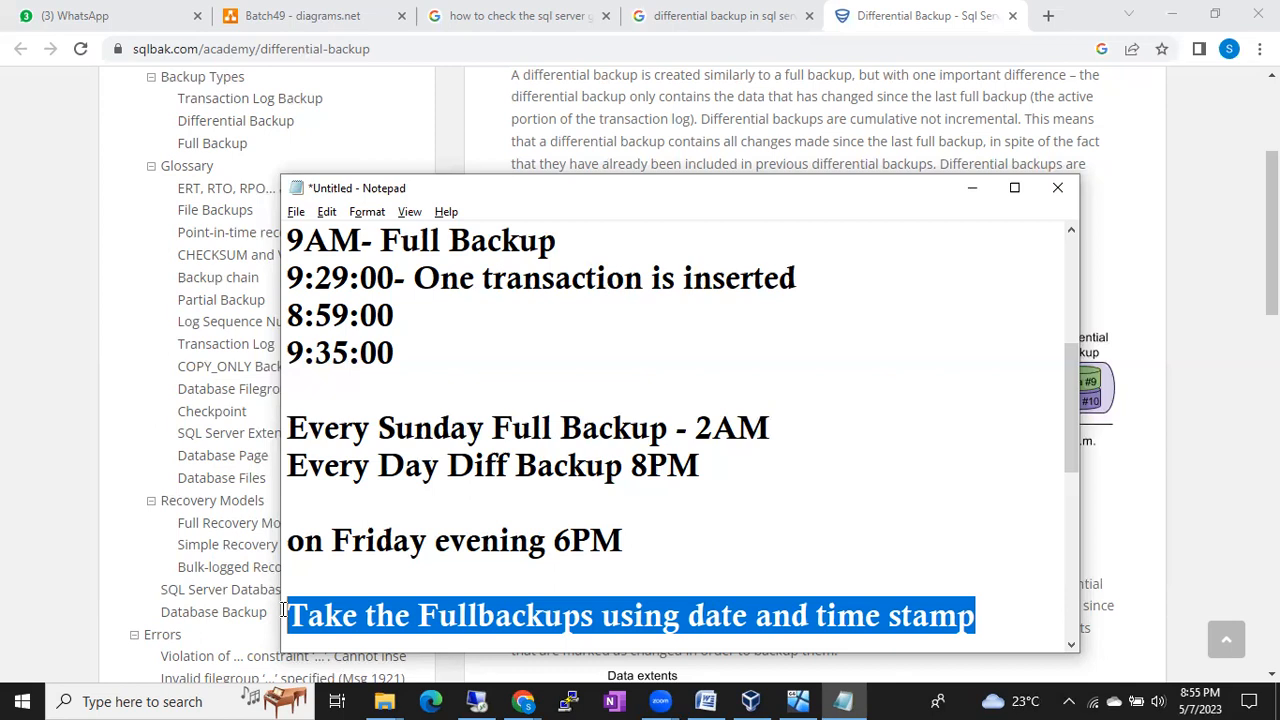
pyautogui.press('BackSpace')
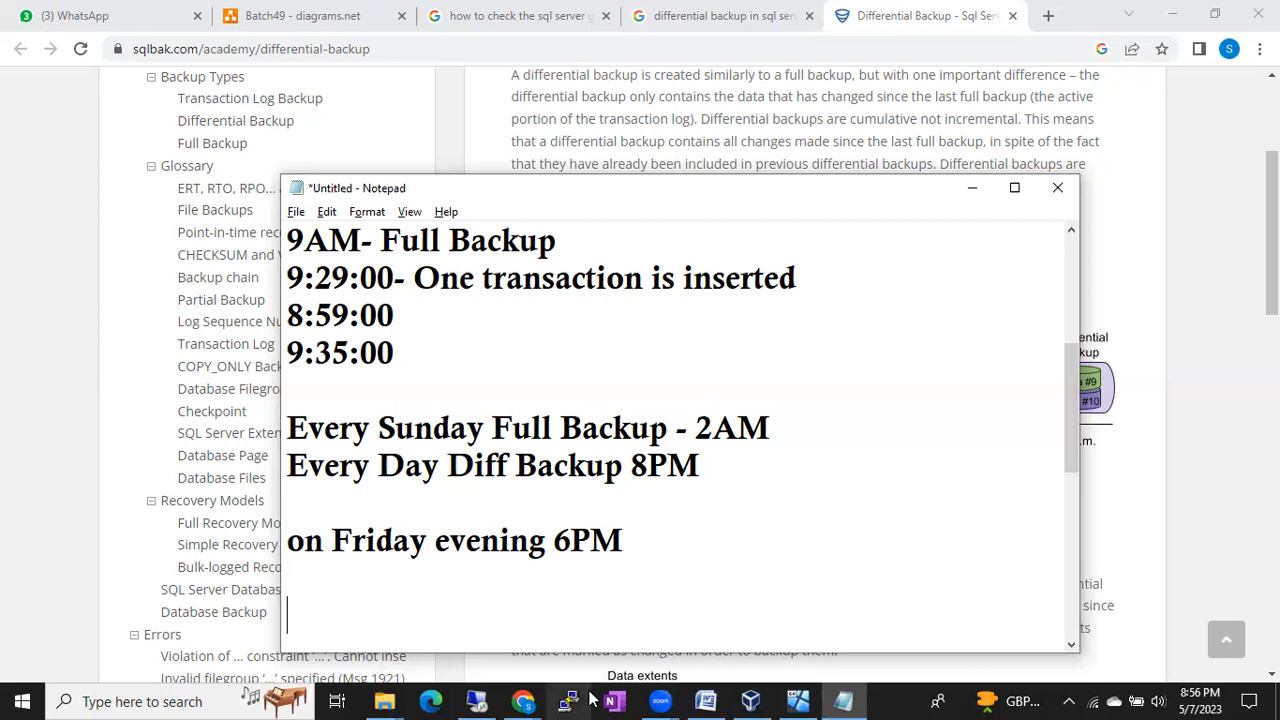
# Switch to SQL Server Management Studio, start a backup of the Amazon database, and set its backup type to Differential
pyautogui.click(480, 701)
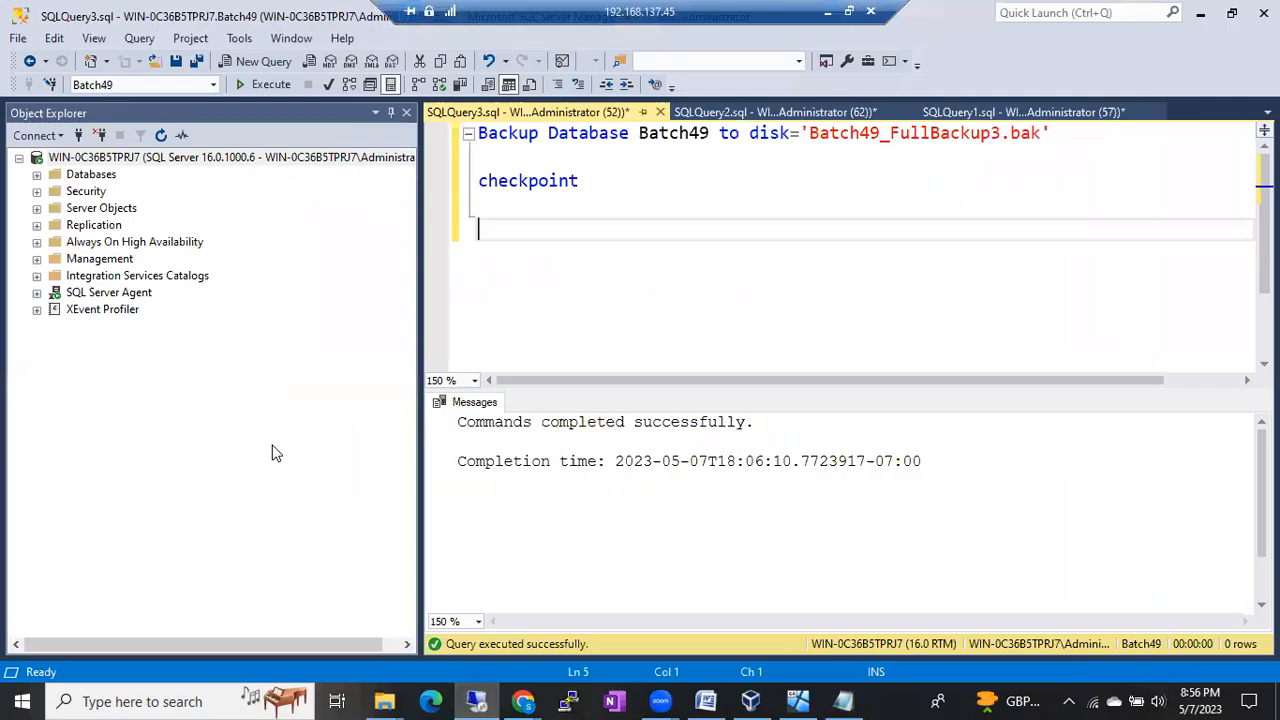
pyautogui.click(37, 174)
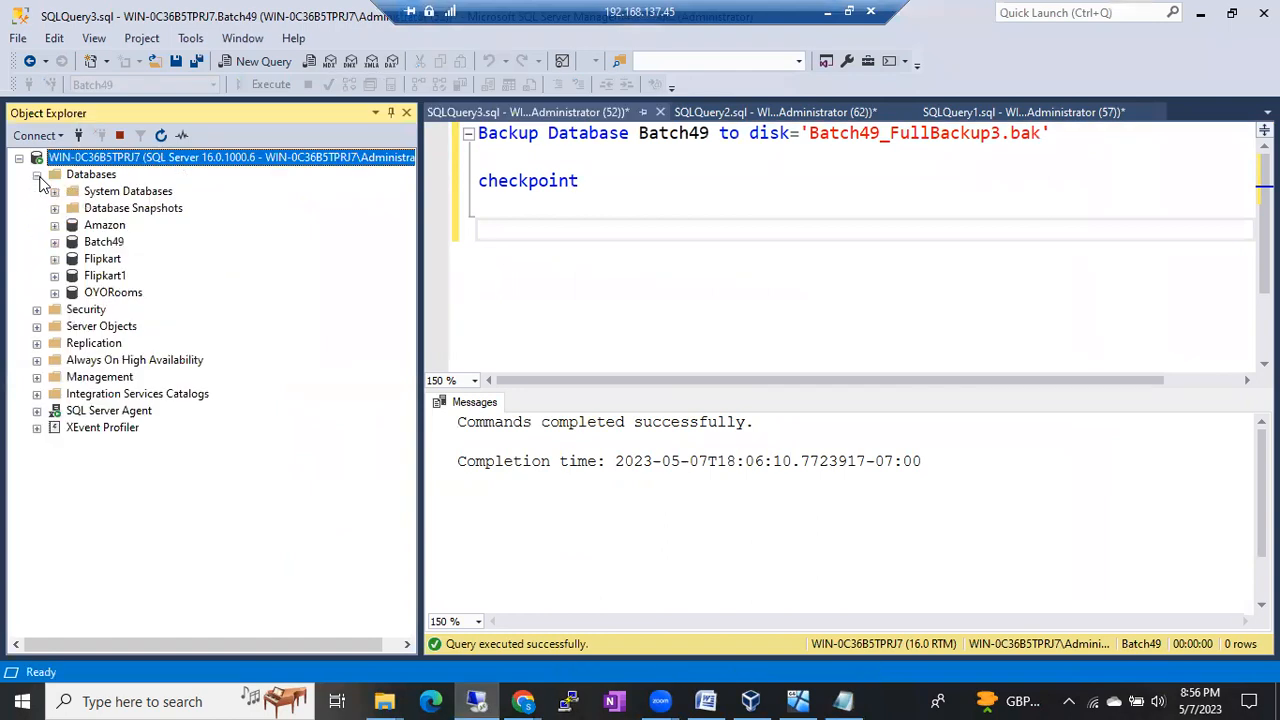
pyautogui.rightClick(105, 229)
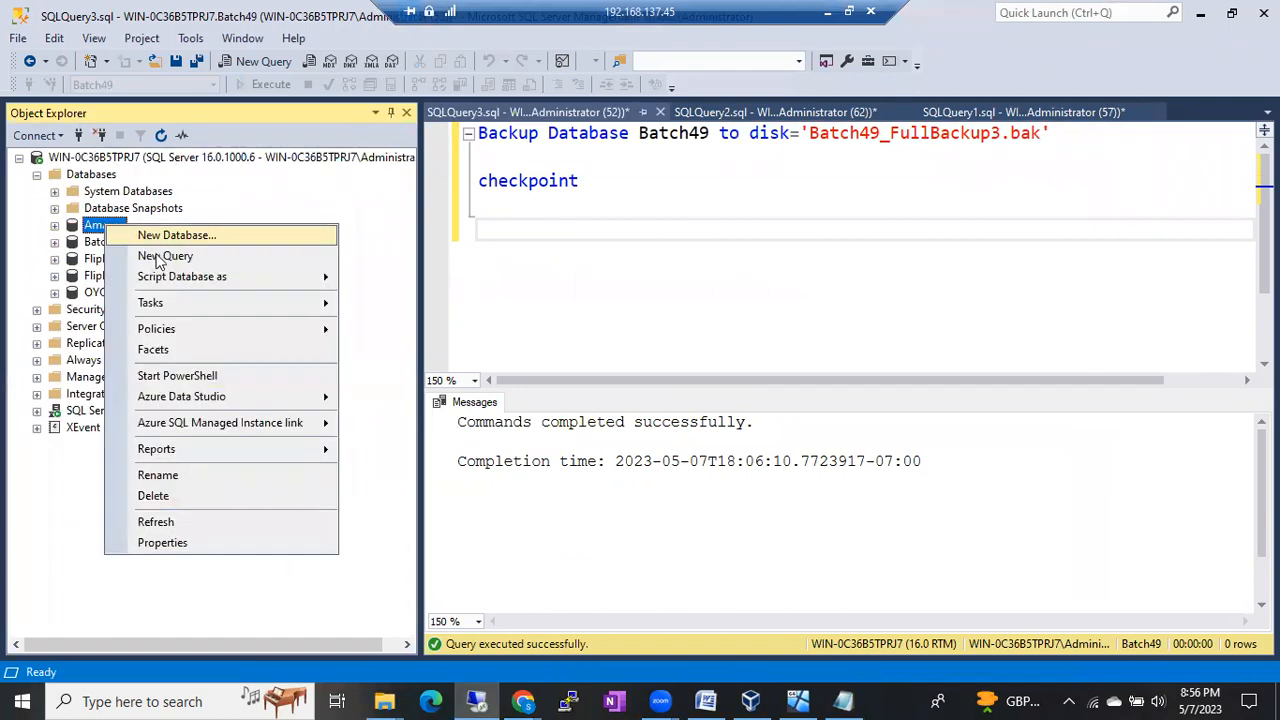
pyautogui.moveTo(163, 307)
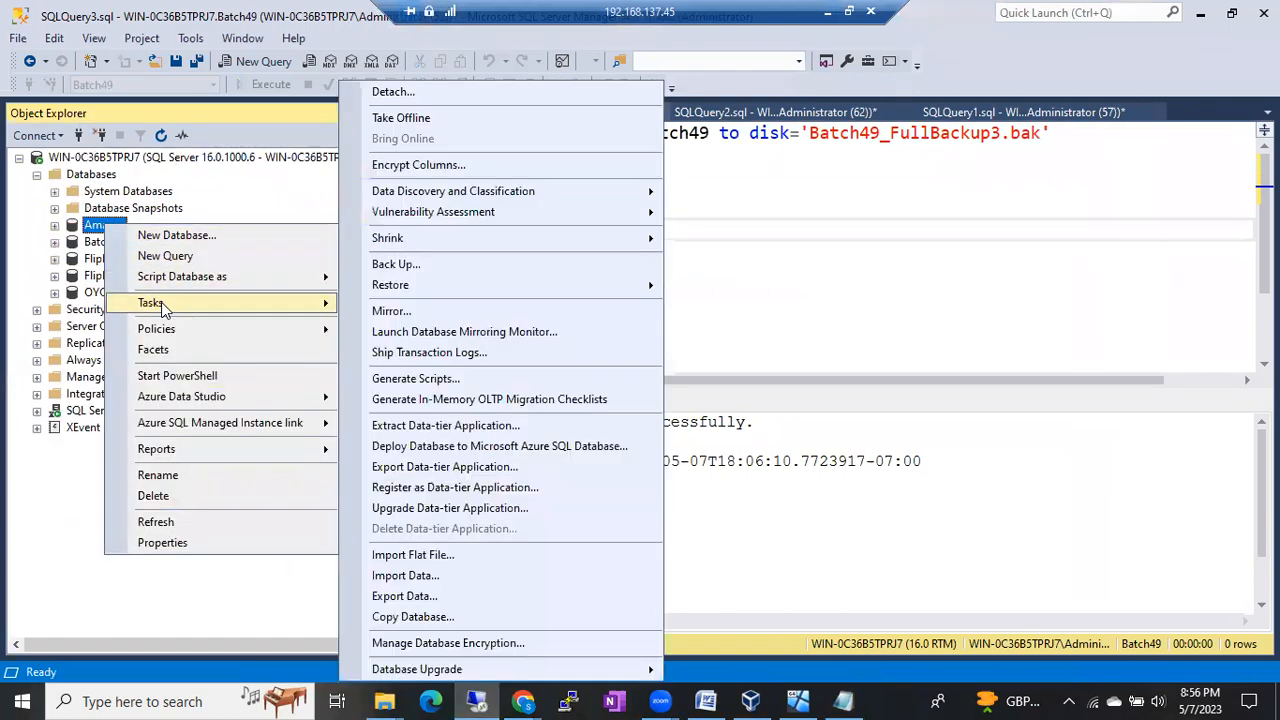
pyautogui.click(433, 266)
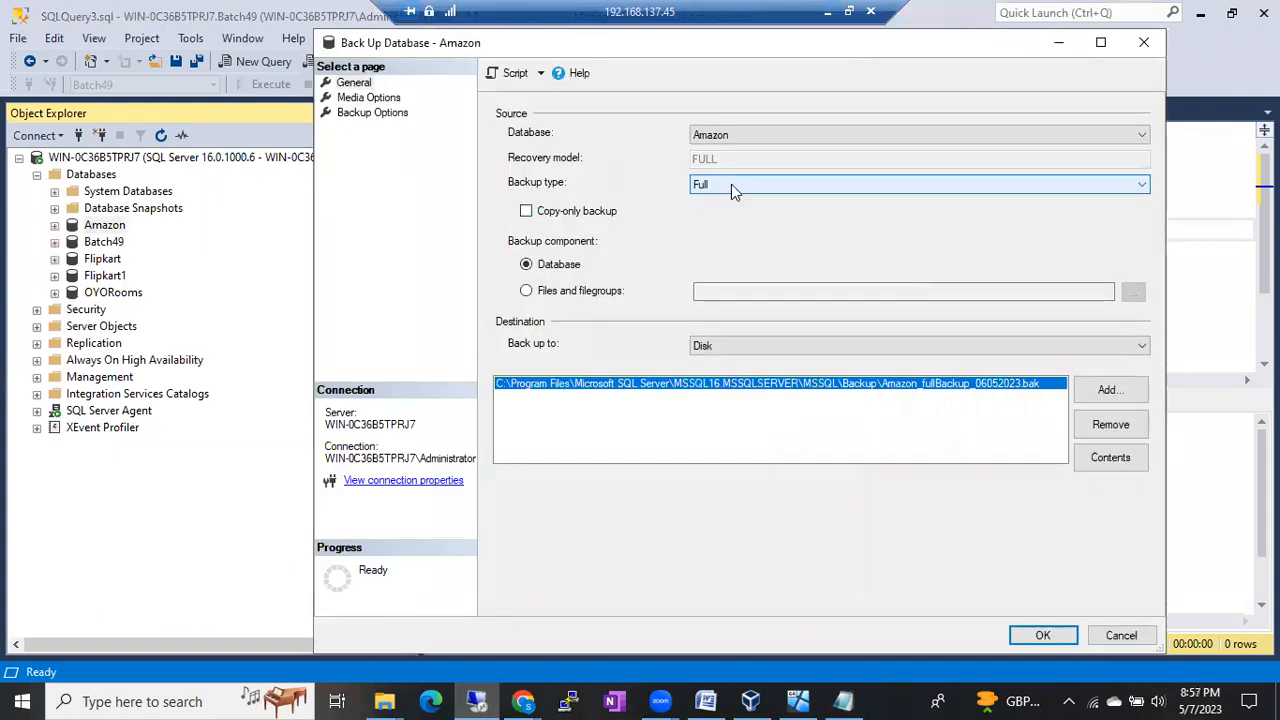
pyautogui.click(731, 184)
pyautogui.click(721, 215)
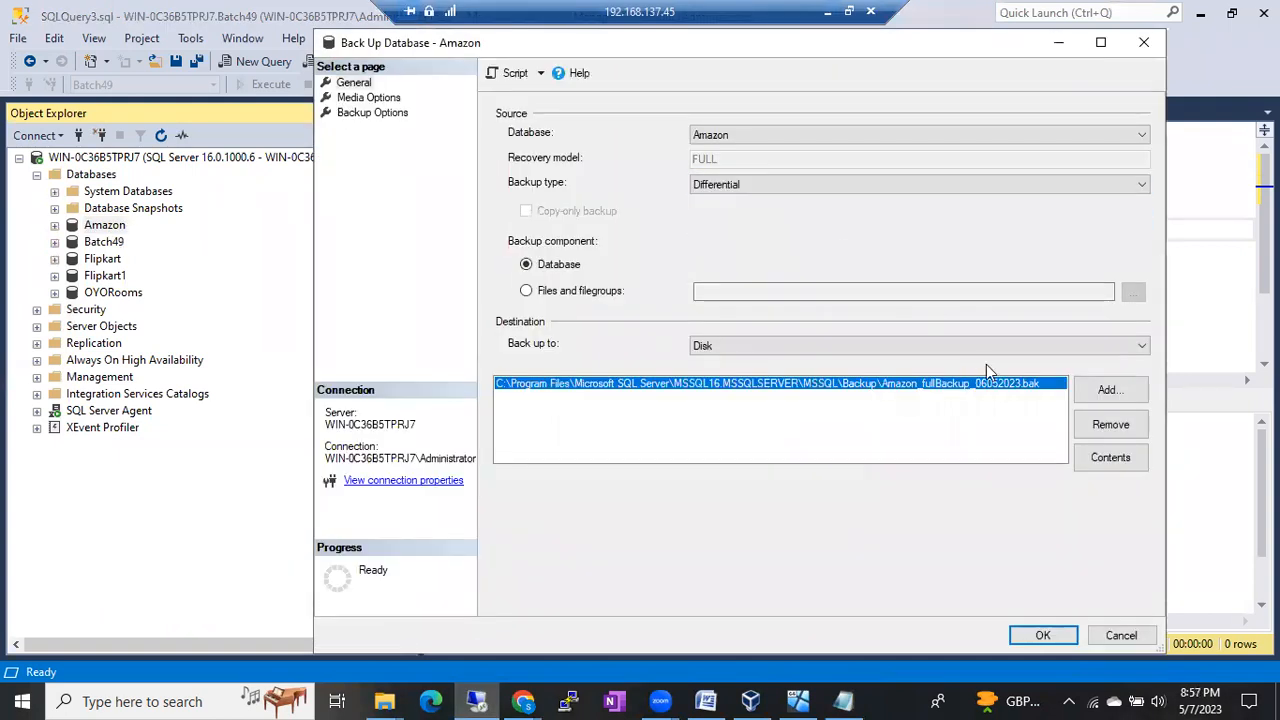
# Replace the backup destination with Amazon_DiffBackup_06052023.bak in the default Backup folder and run the Amazon differential backup
pyautogui.click(1093, 424)
pyautogui.click(1108, 390)
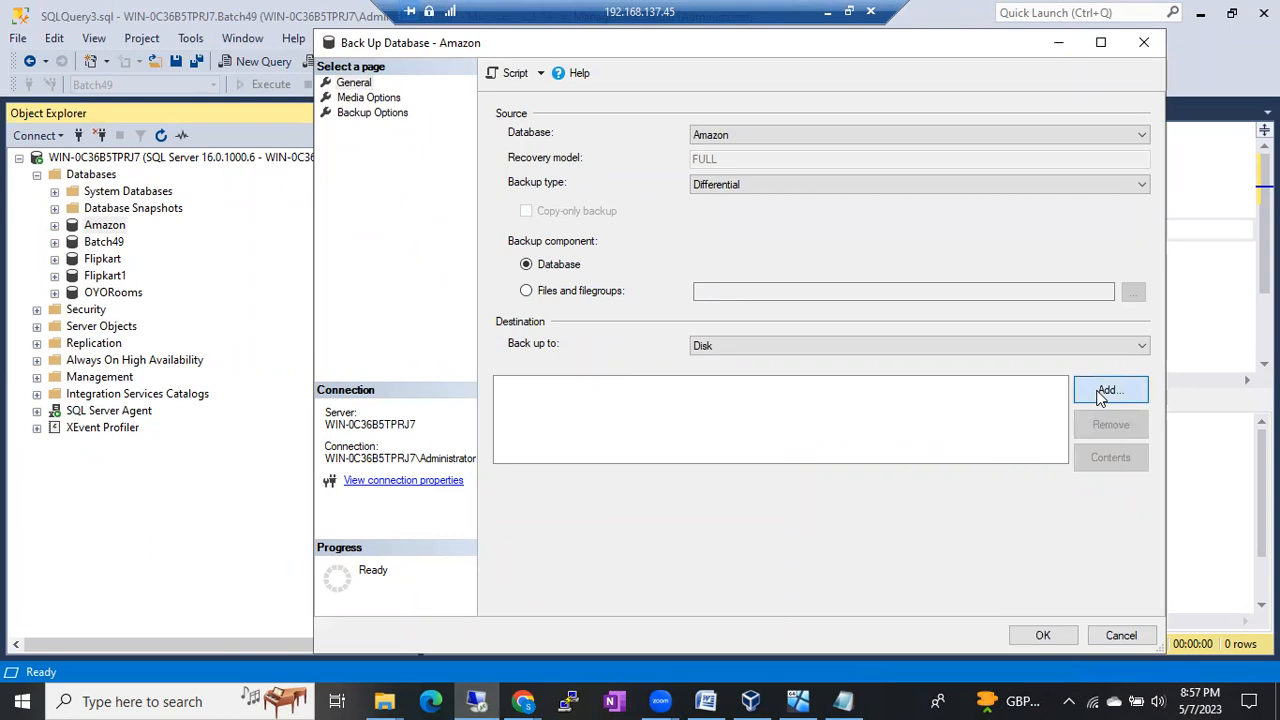
pyautogui.click(796, 349)
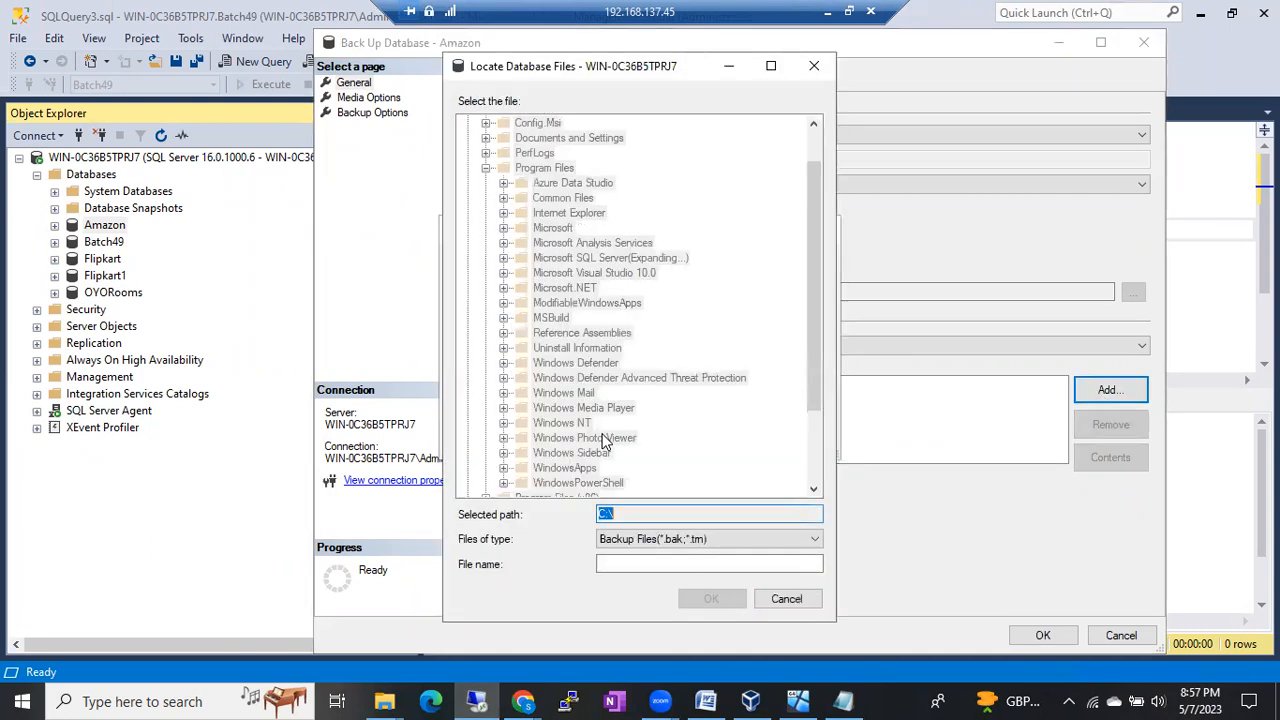
pyautogui.click(618, 564)
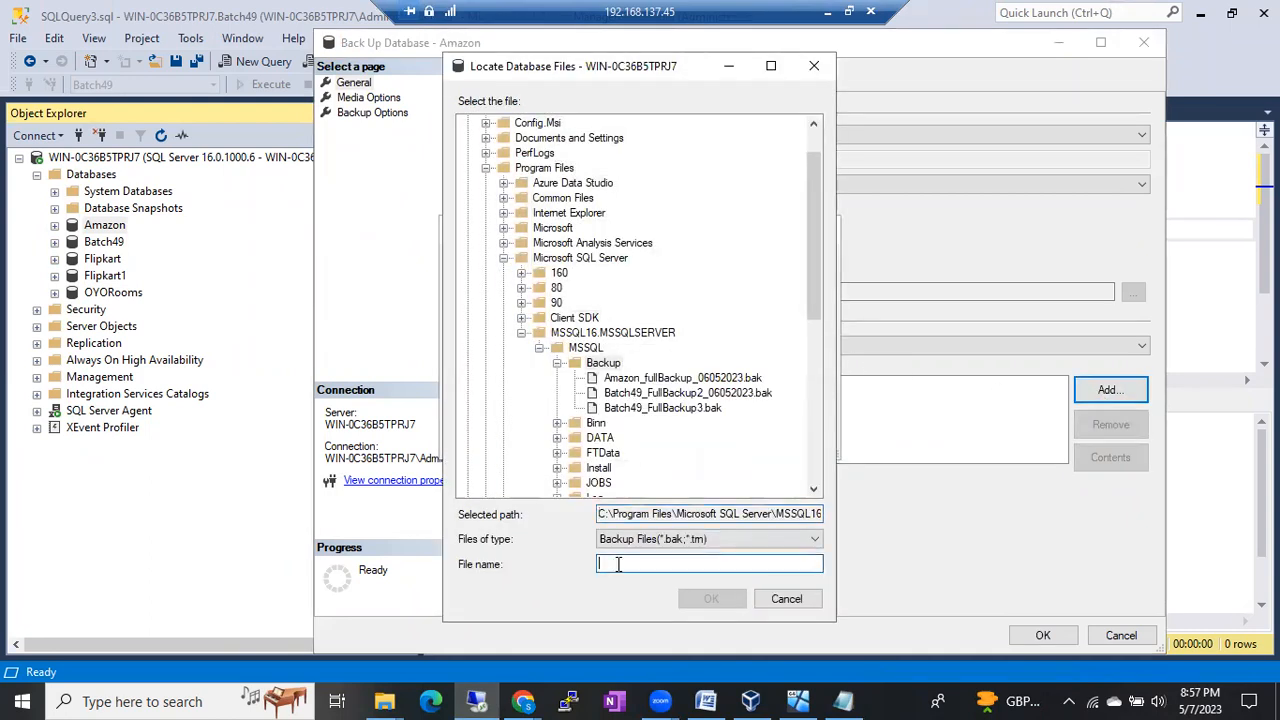
pyautogui.write('Amazon_')
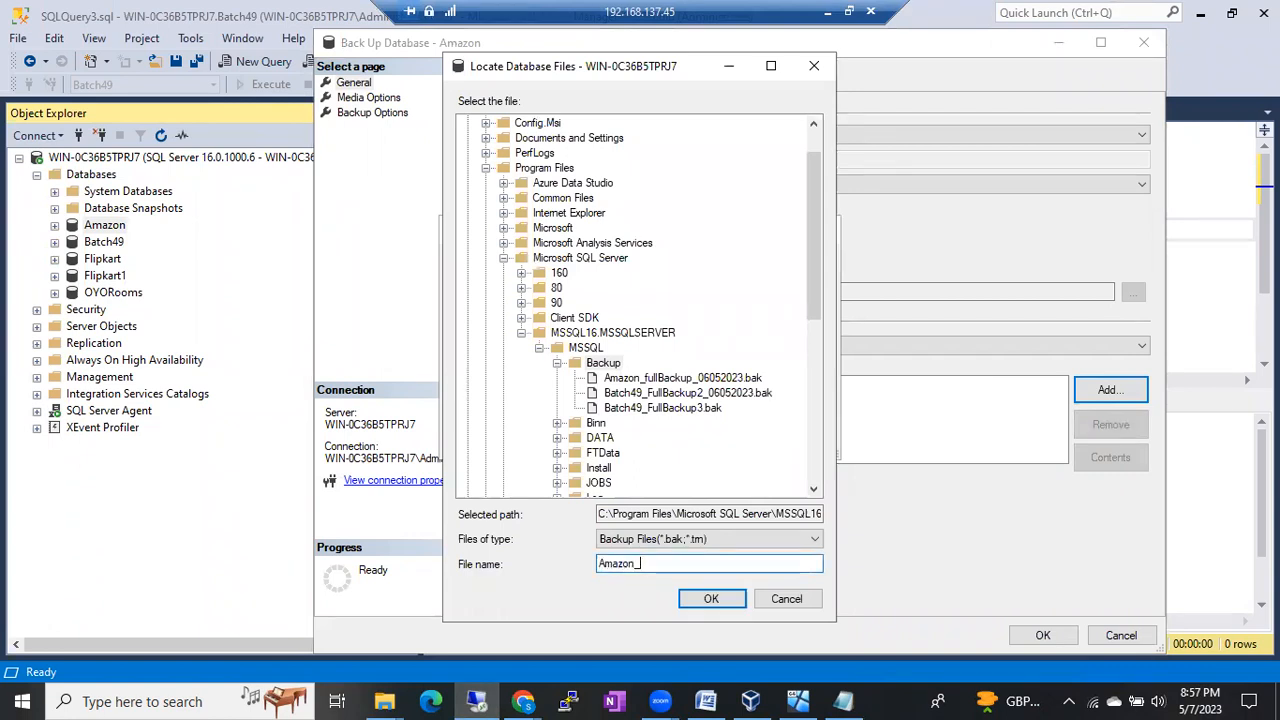
pyautogui.write('DiffBcckup_06052')
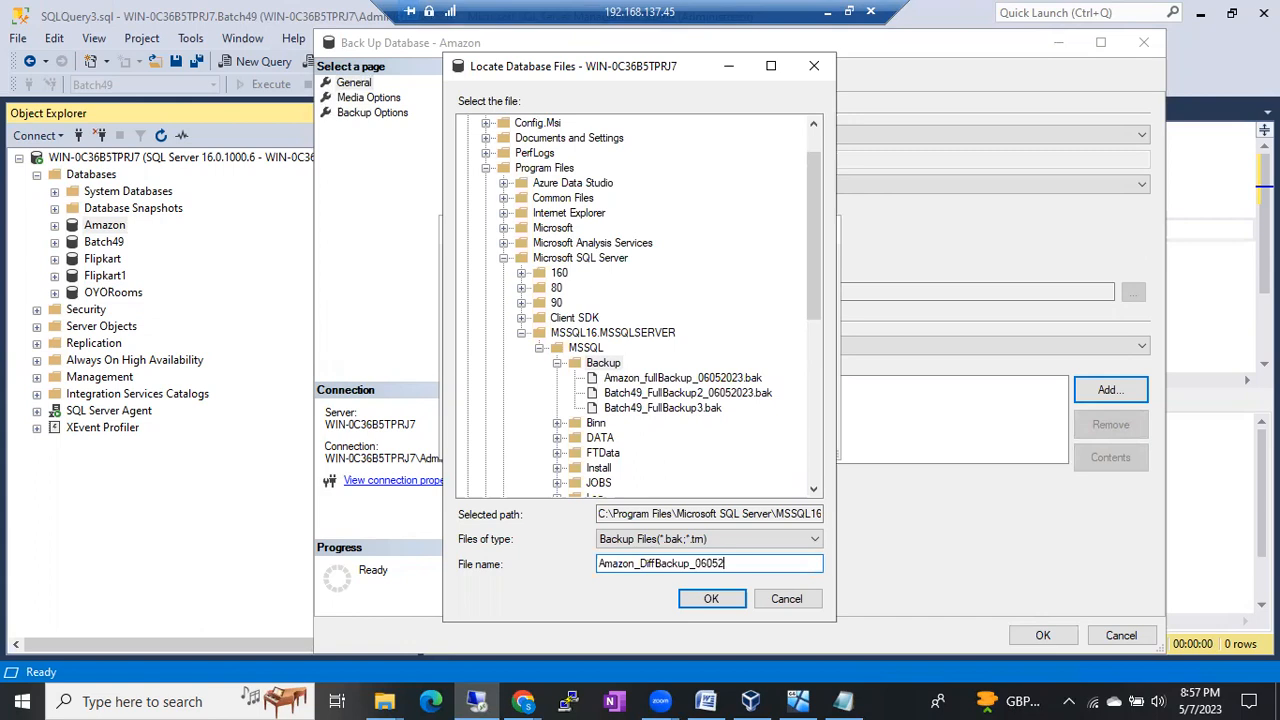
pyautogui.write('023.bak')
pyautogui.click(720, 602)
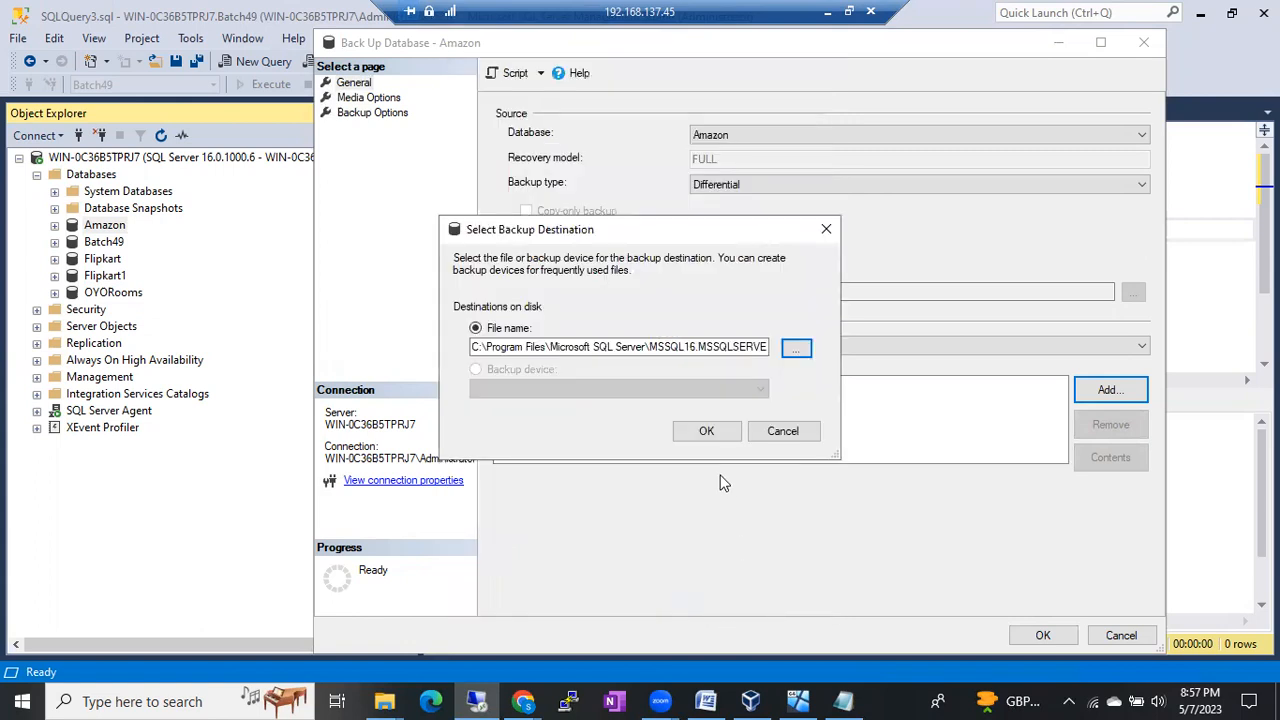
pyautogui.click(706, 432)
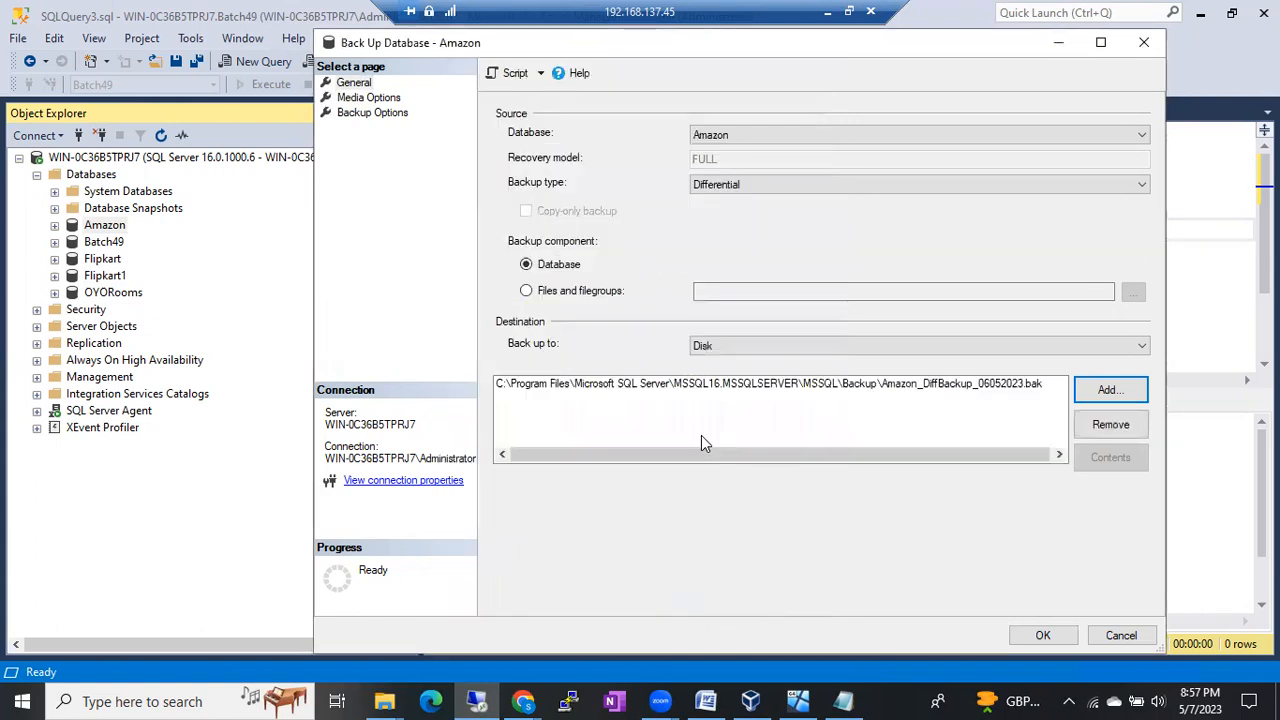
pyautogui.click(1032, 637)
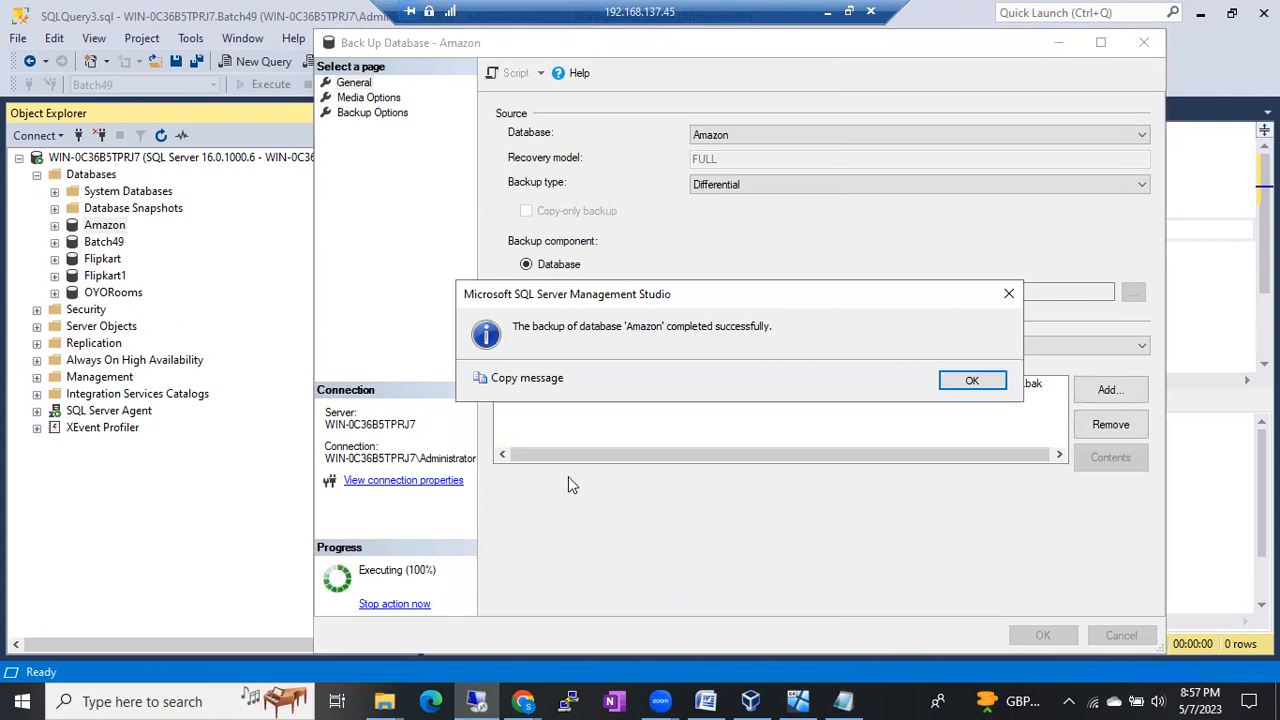
pyautogui.click(965, 384)
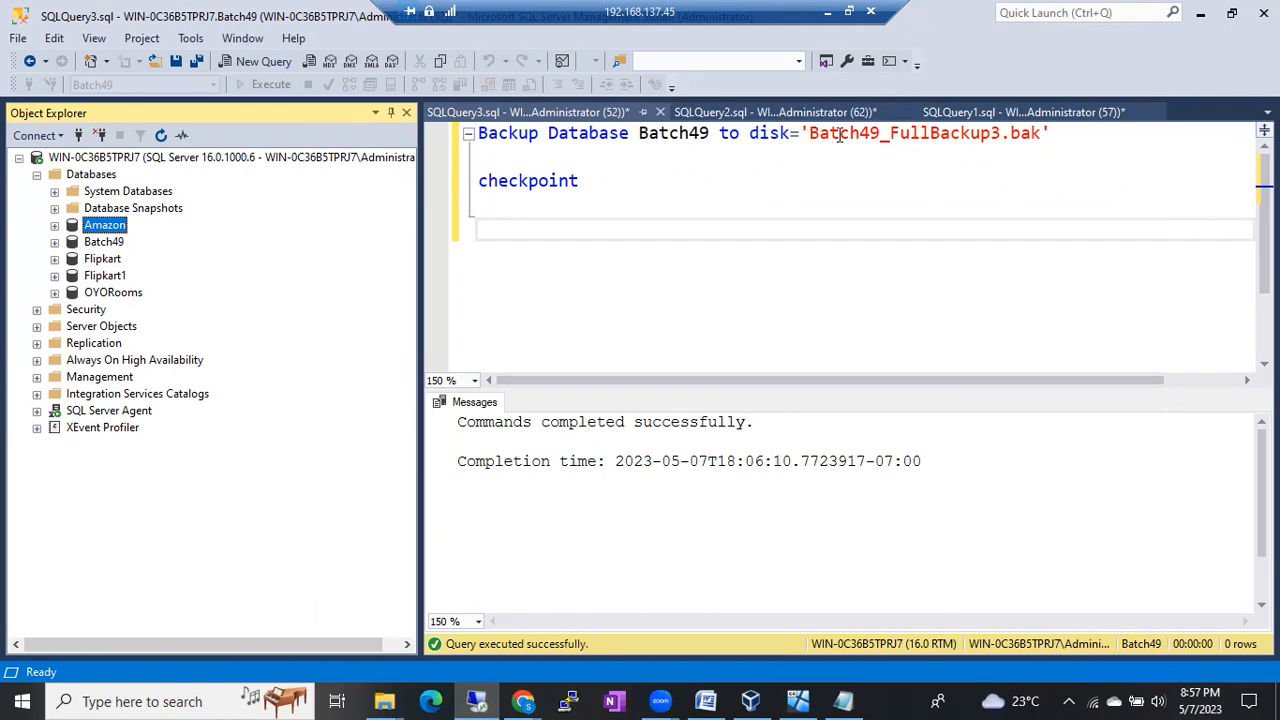
# Change the Batch49 backup statement to write to 'Batch49_DiffBackup3.bak' with differential, and execute only that statement
pyautogui.moveTo(889, 135); pyautogui.dragTo(930, 135)
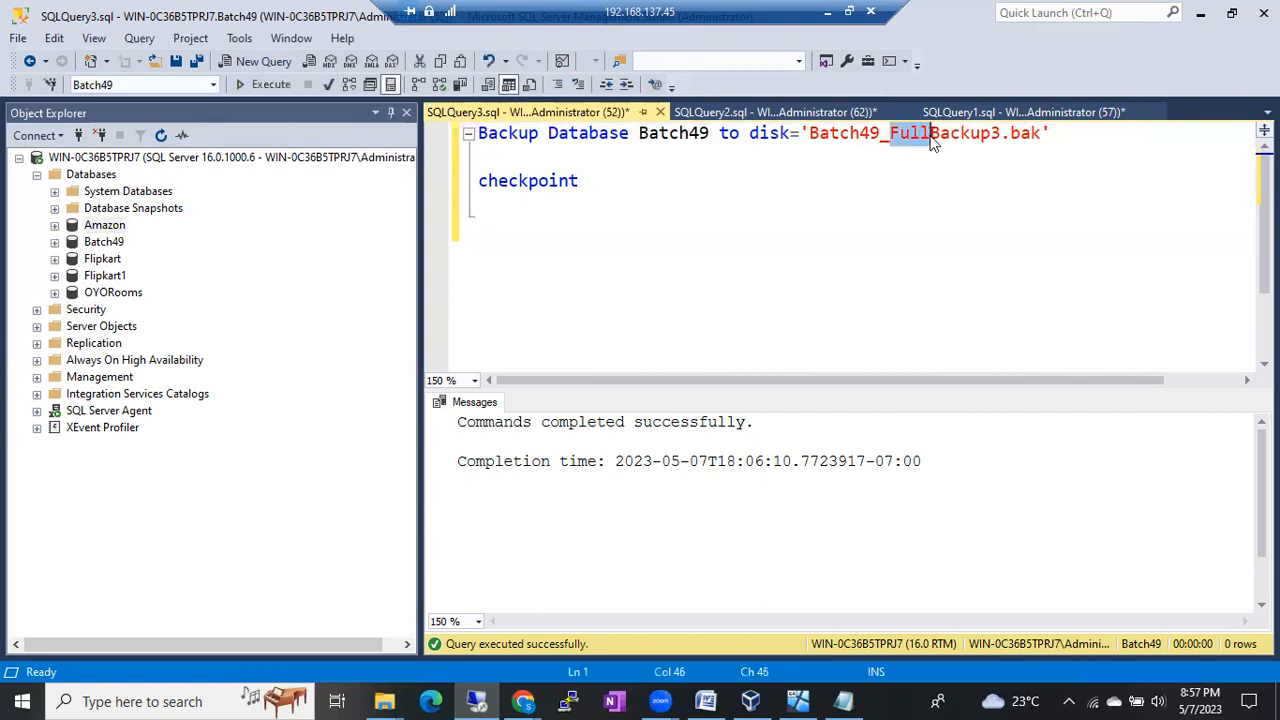
pyautogui.write('Diff')
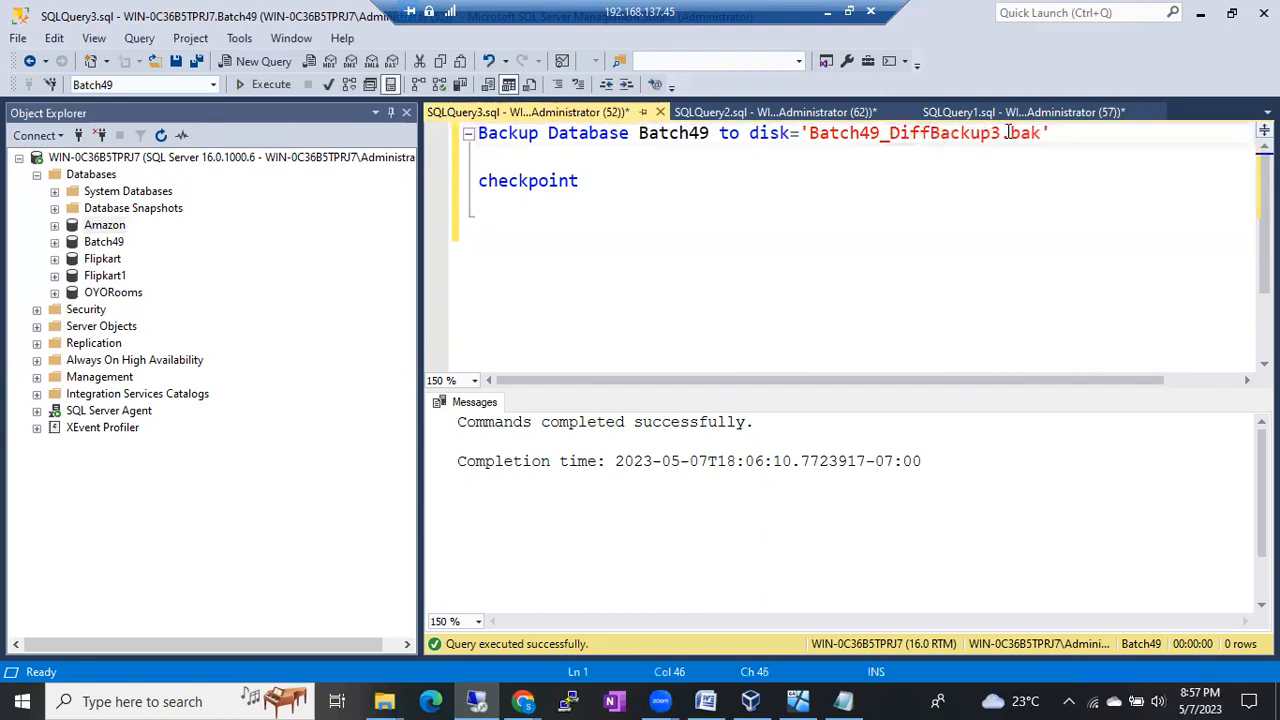
pyautogui.click(1058, 133)
pyautogui.write('with pa')
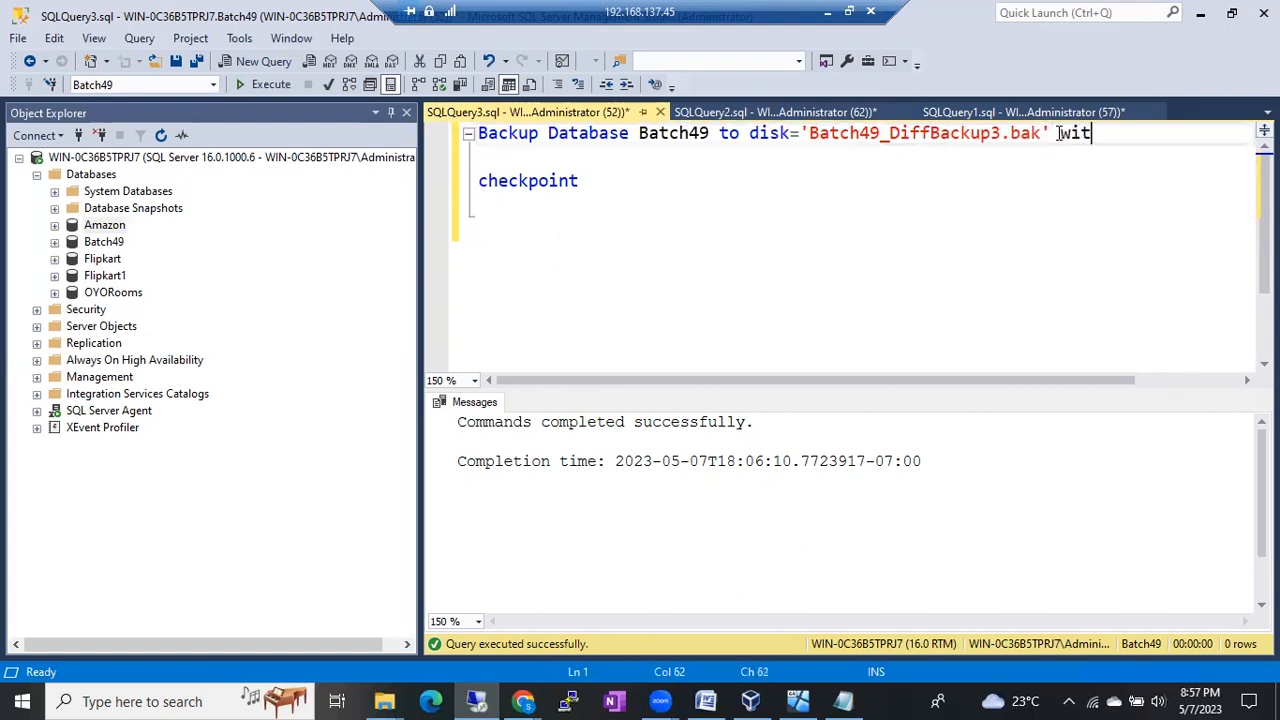
pyautogui.press('BackSpace')
pyautogui.press('BackSpace')
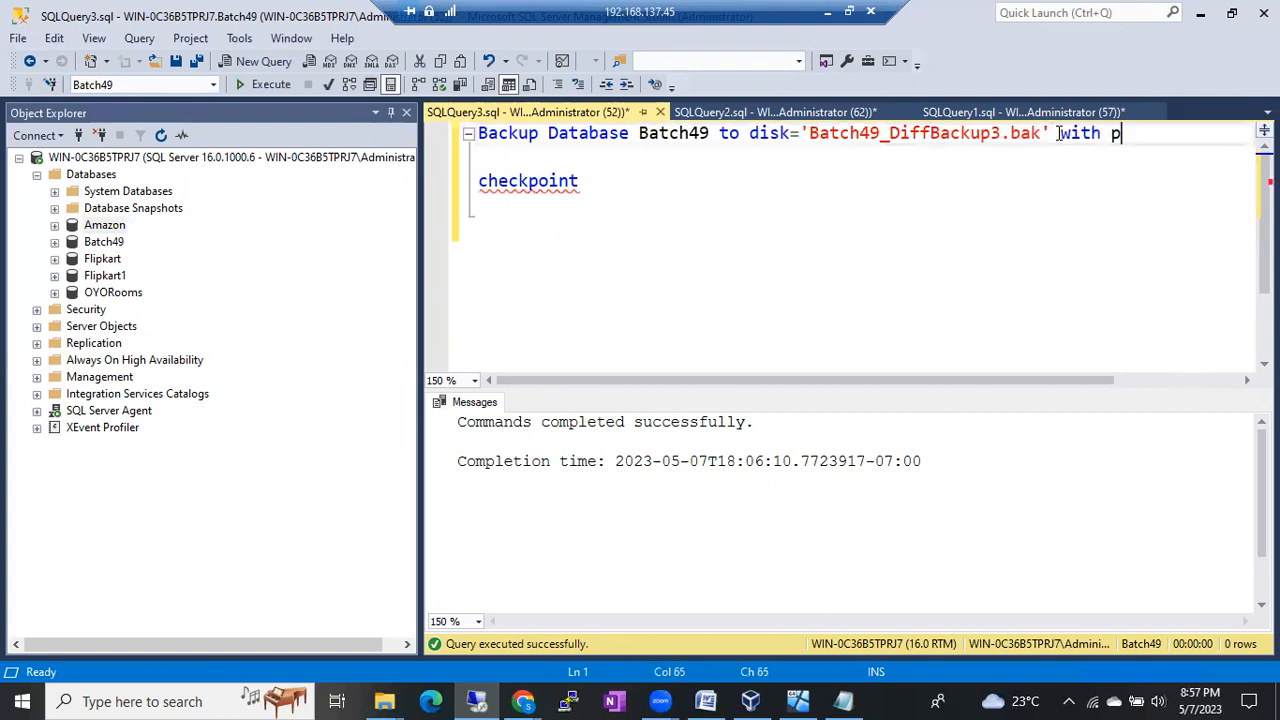
pyautogui.write('diffe')
pyautogui.write('rential')
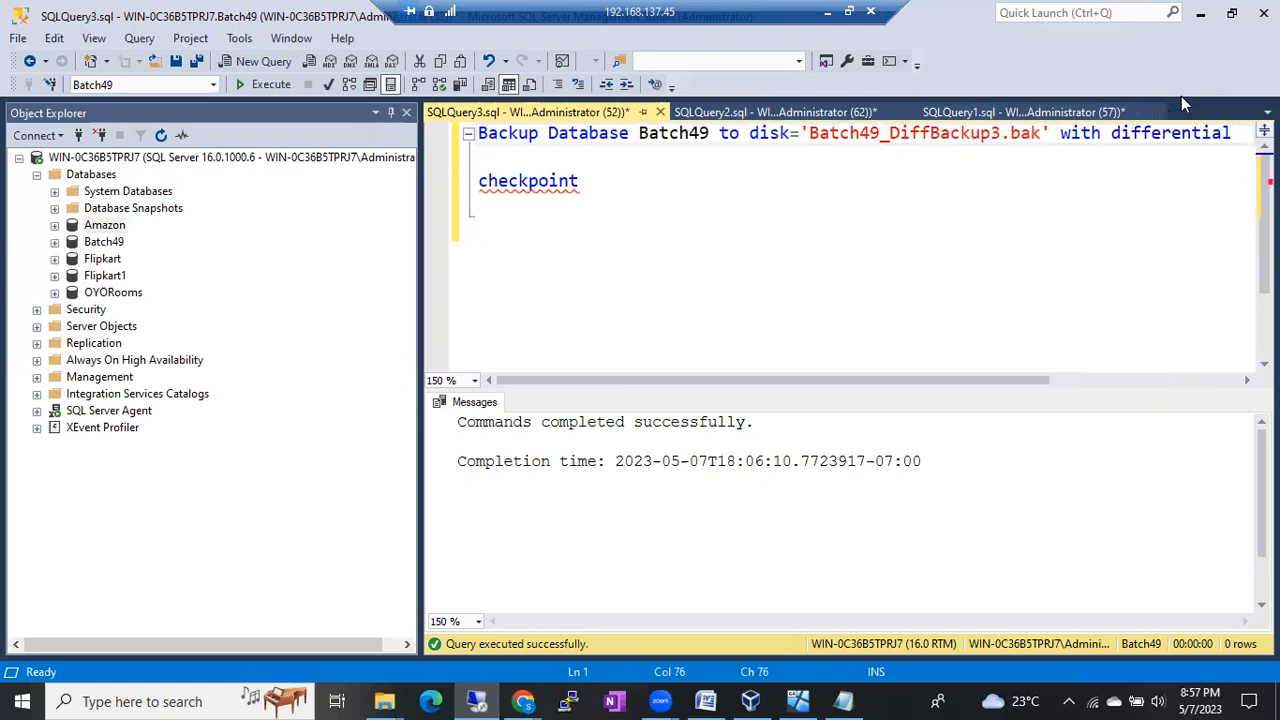
pyautogui.moveTo(1234, 133); pyautogui.dragTo(466, 134)
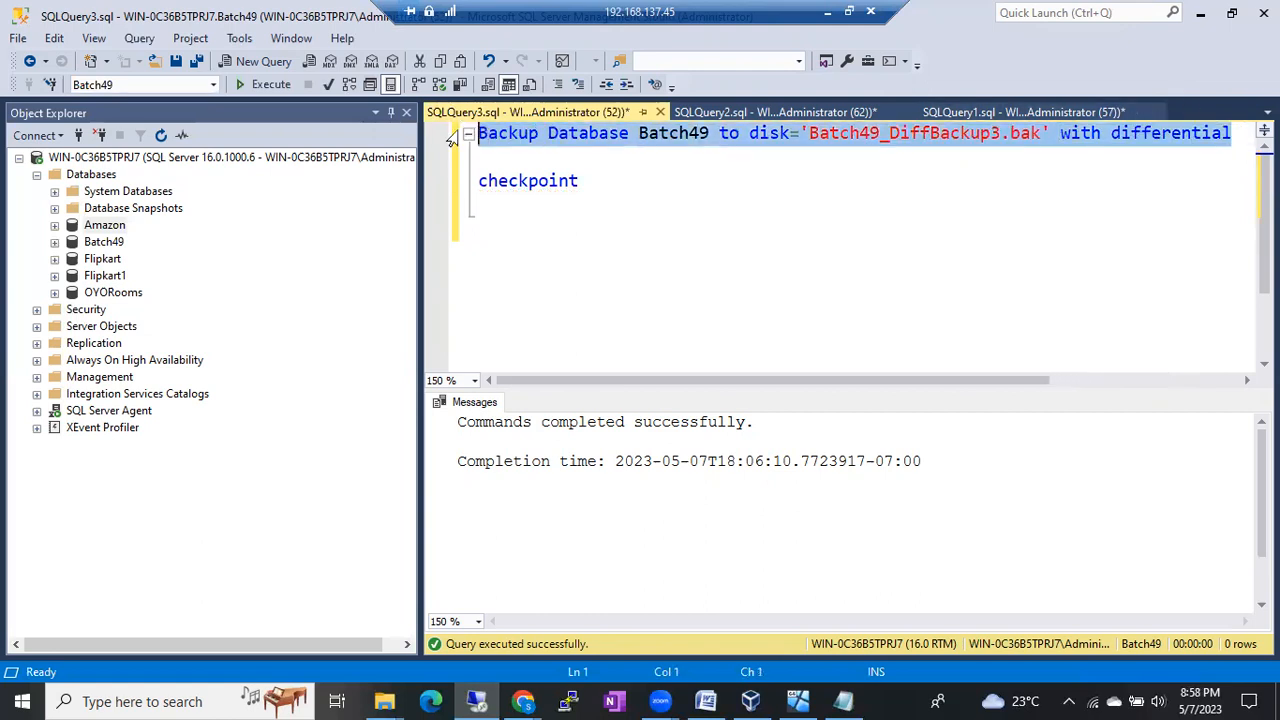
pyautogui.press('F5')
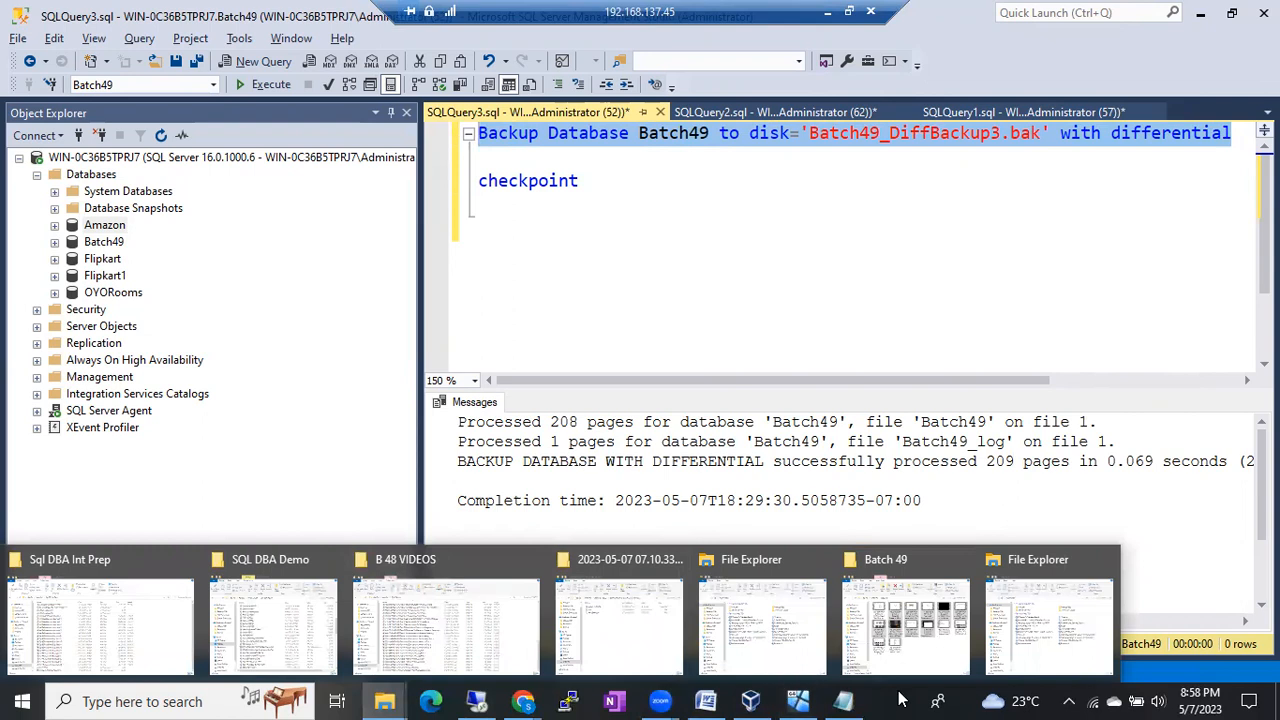
# Check the sizes of Amazon_DiffBackup_06052023.bak and Batch49_DiffBackup3.bak in the server's Backup folder, and minimize the folder window
pyautogui.click(861, 619)
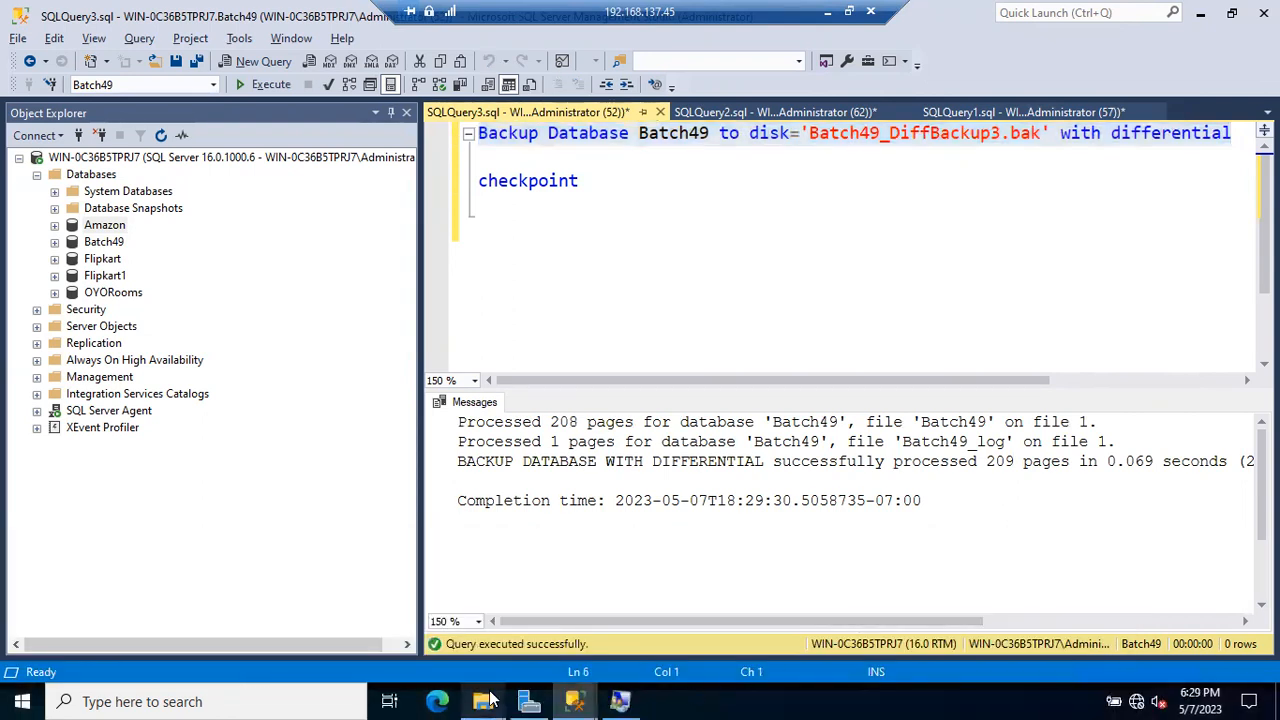
pyautogui.moveTo(483, 701)
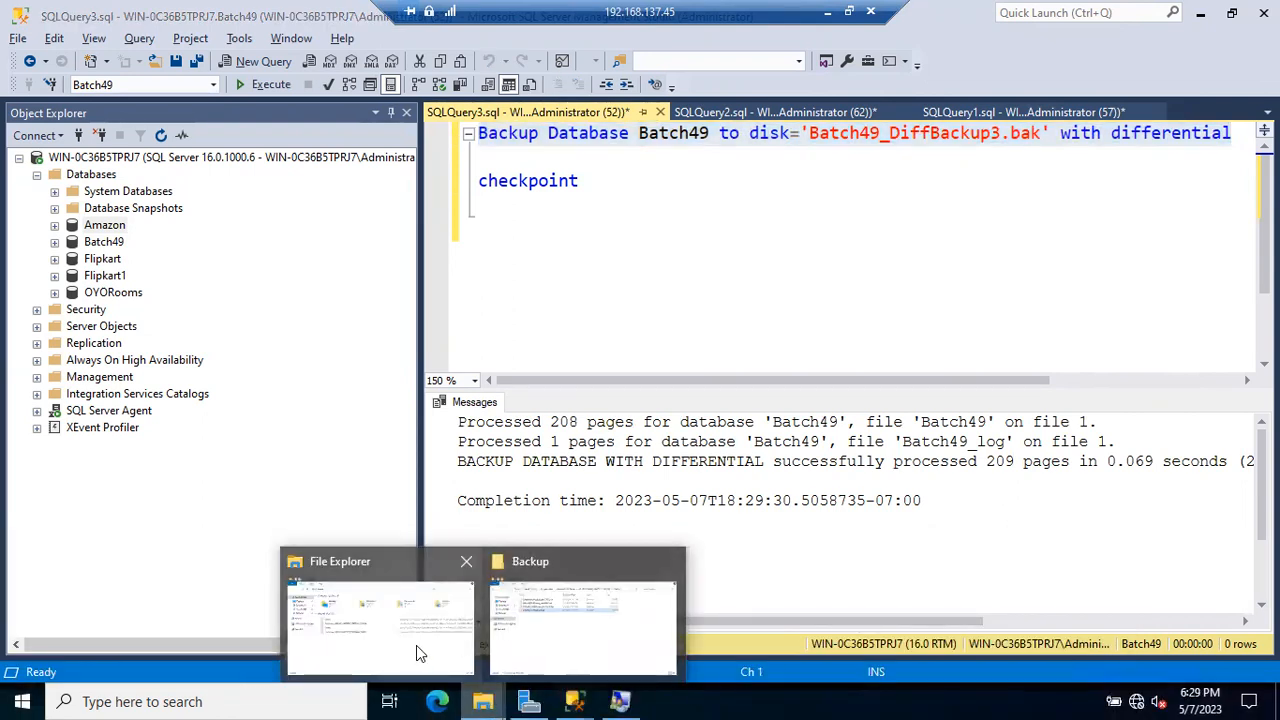
pyautogui.click(551, 634)
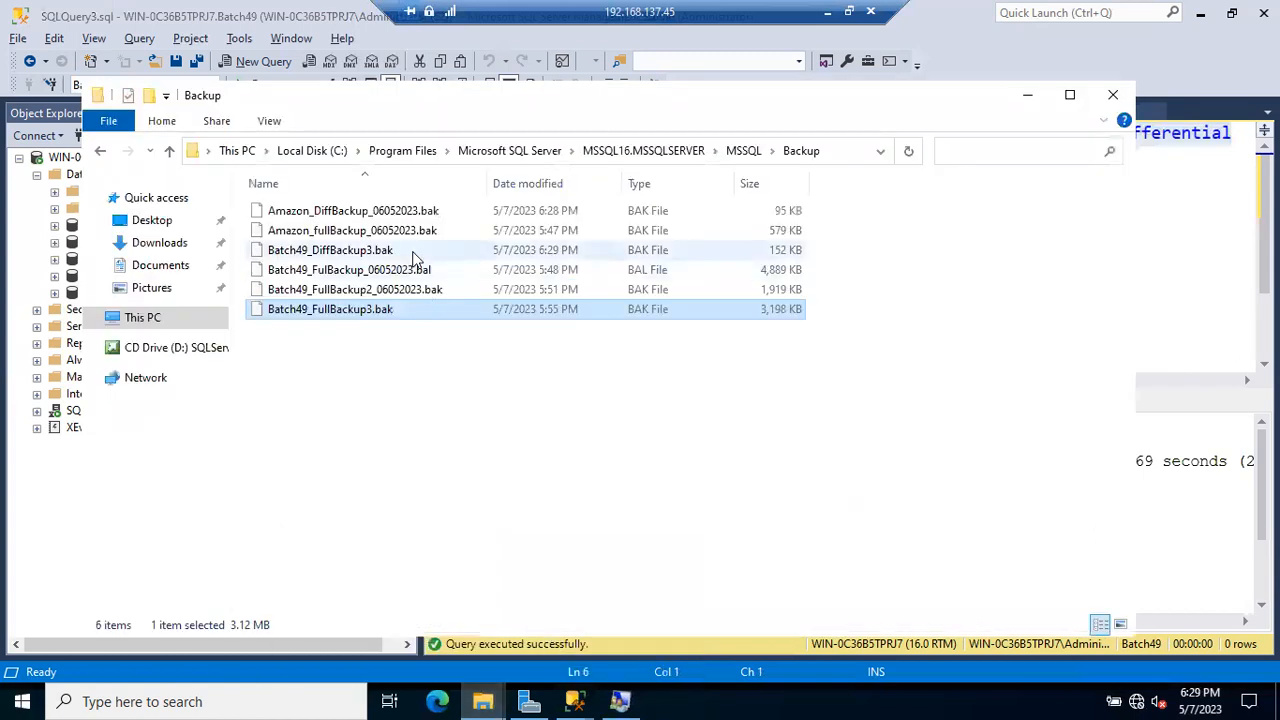
pyautogui.click(362, 215)
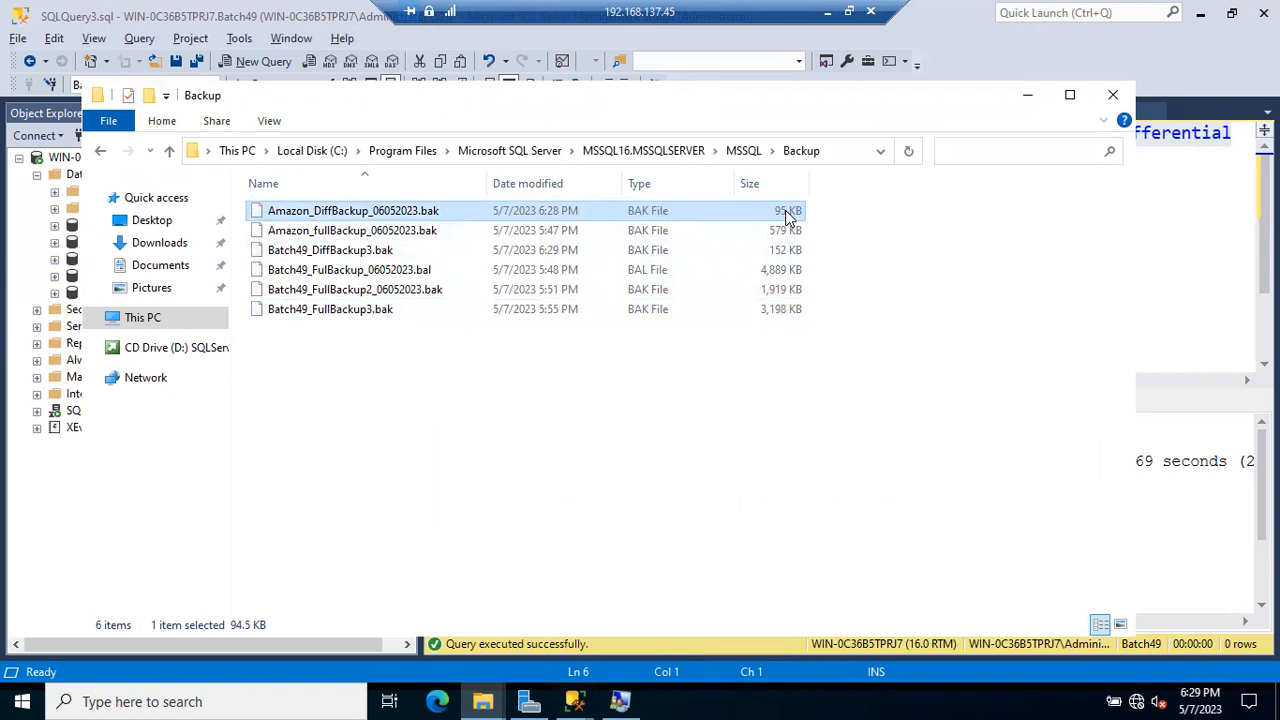
pyautogui.click(340, 255)
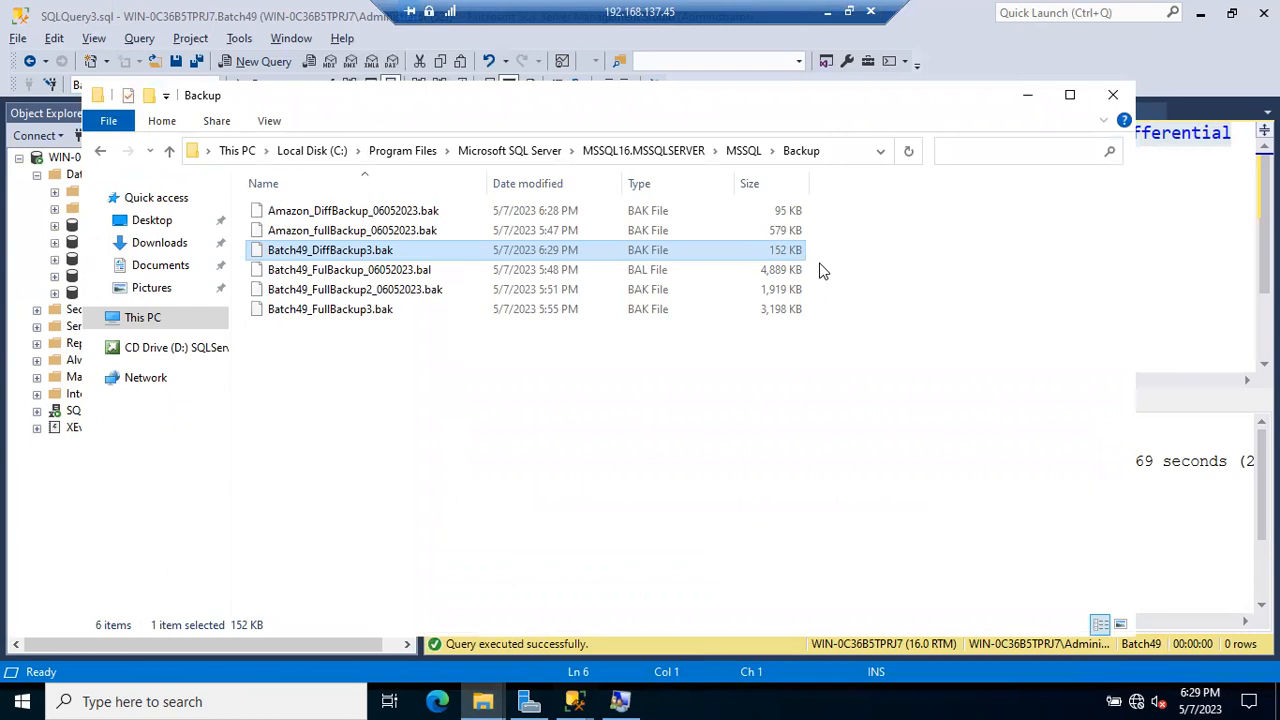
pyautogui.click(1027, 96)
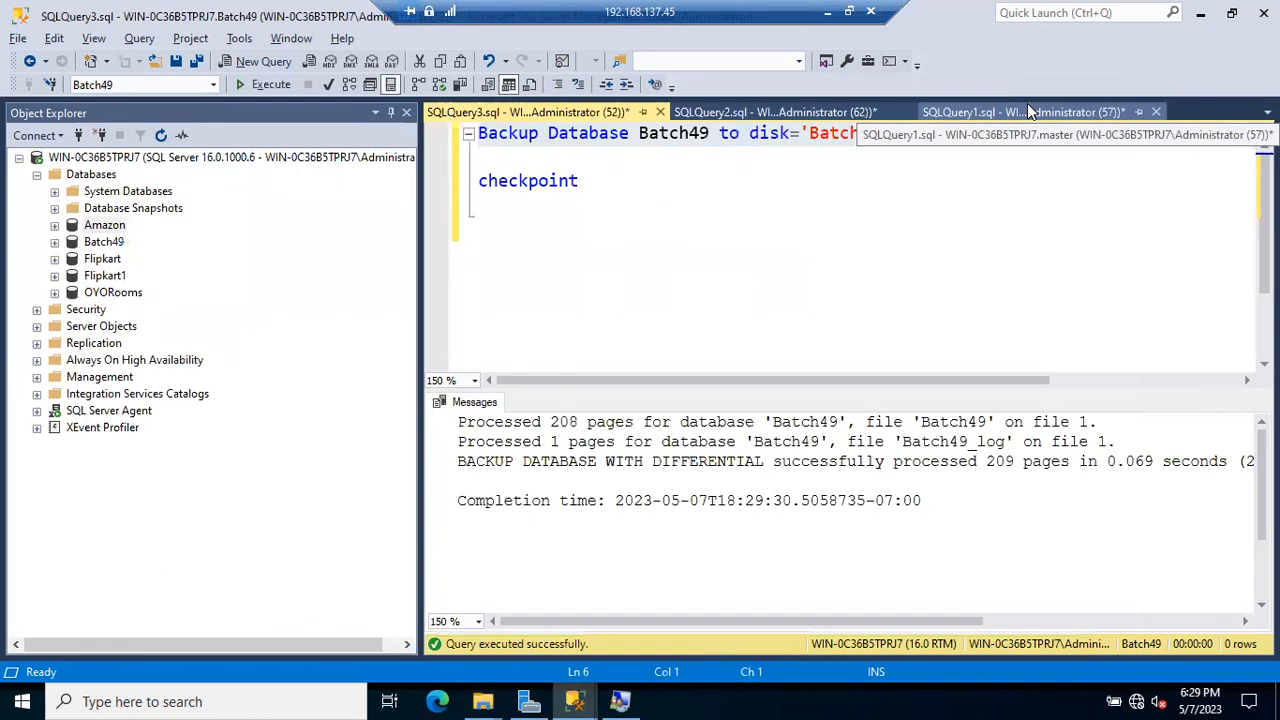